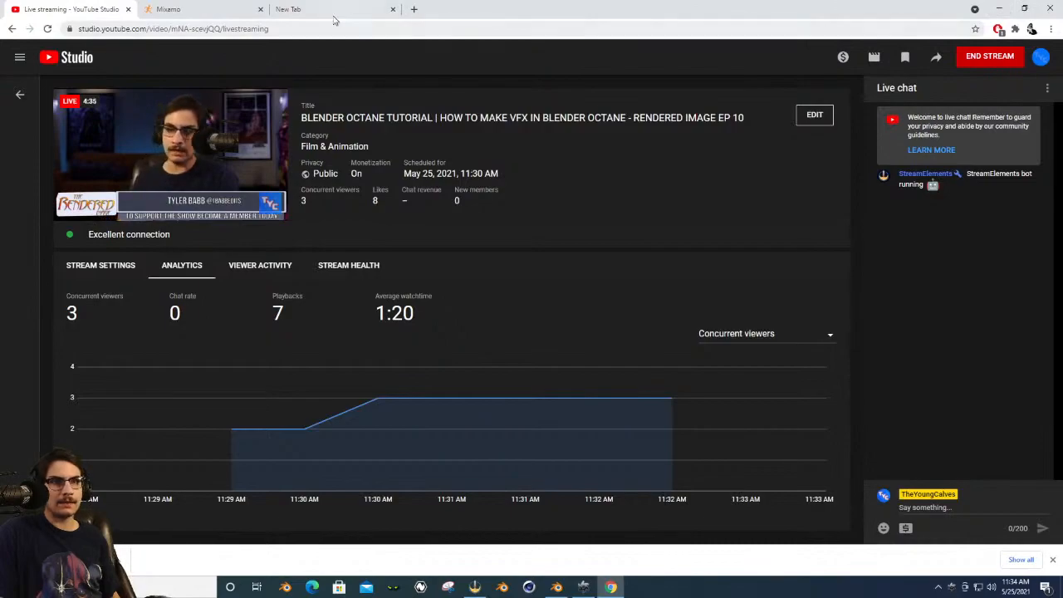
In Mixamo, download the Cover To Stand animation on the berserker character as FBX Binary with skin at 24 frames per second.
click(171, 12)
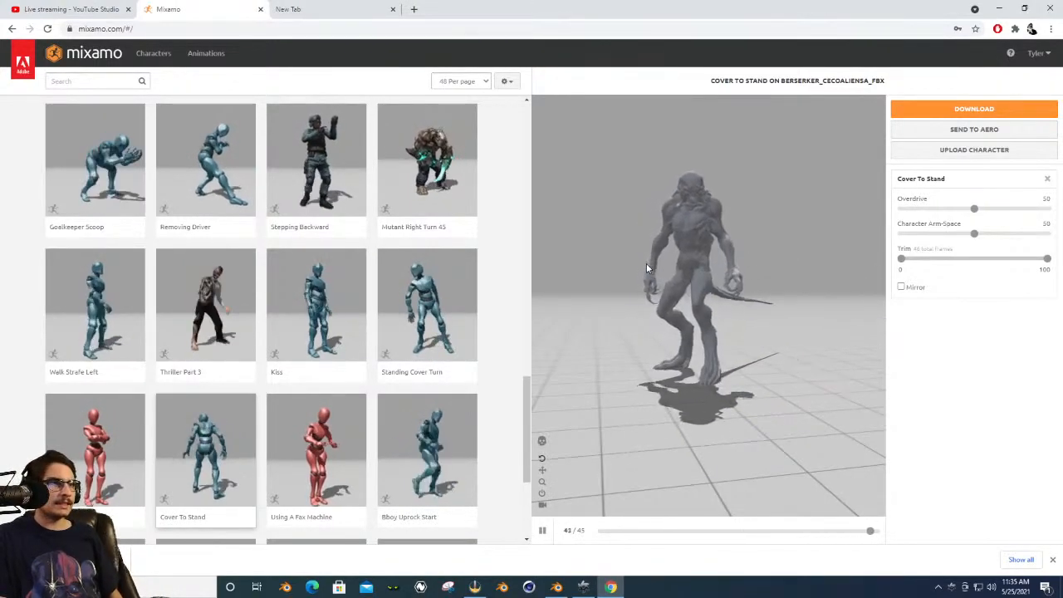
click(993, 112)
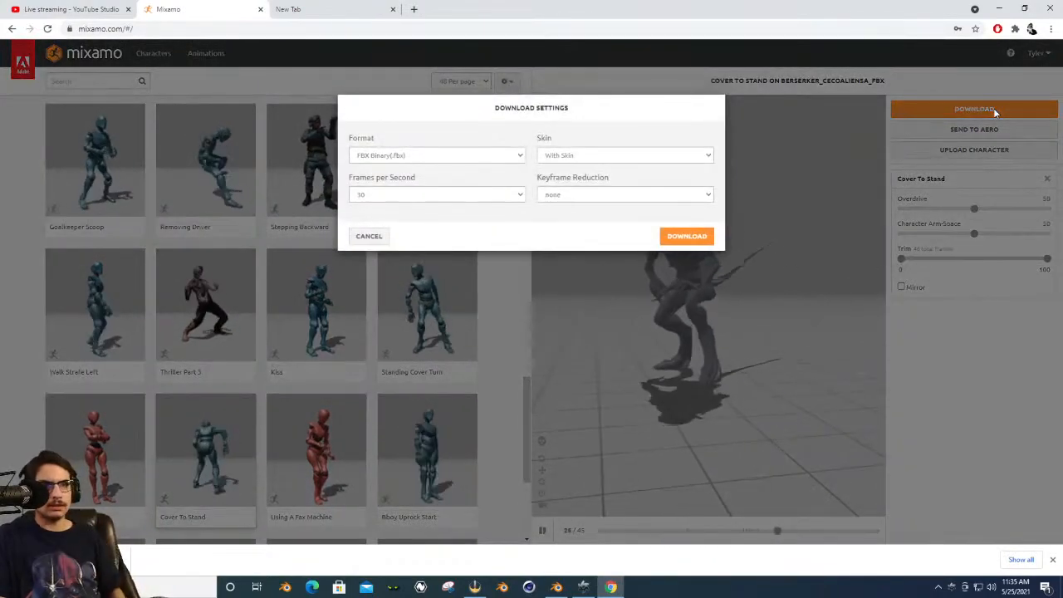
click(430, 201)
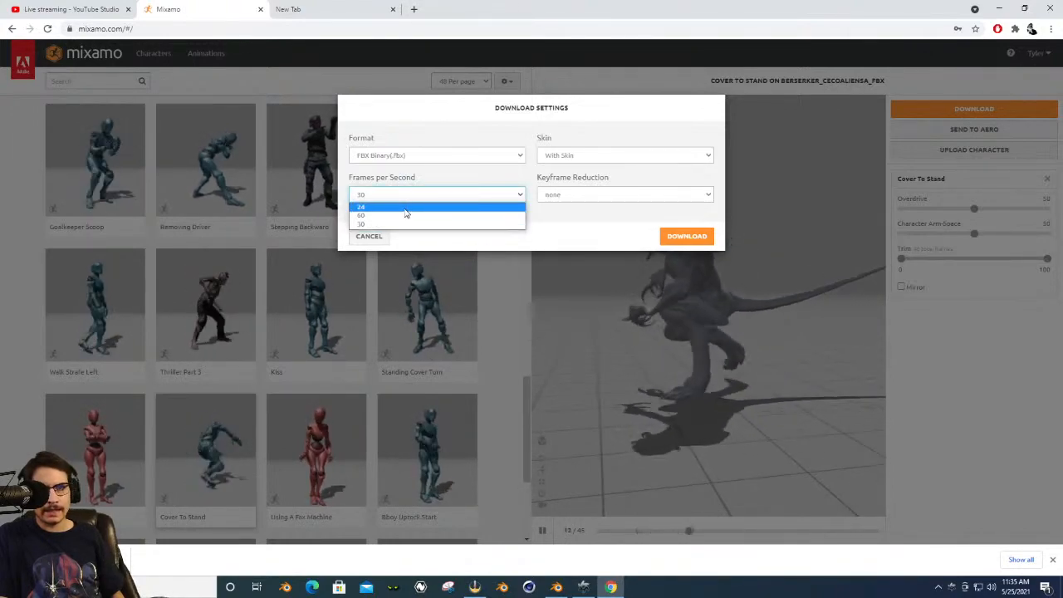
click(406, 210)
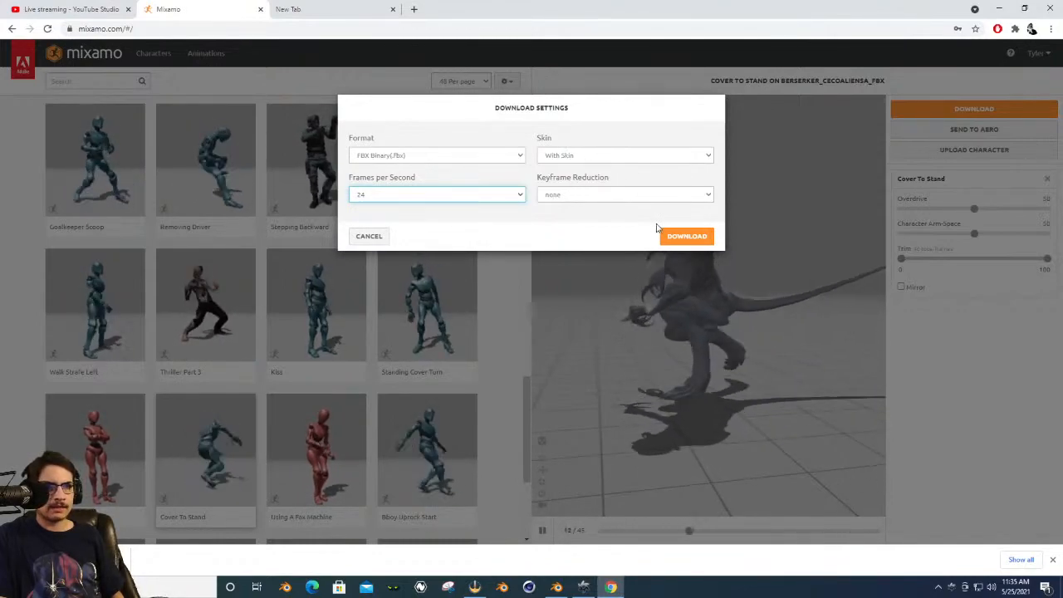
click(685, 236)
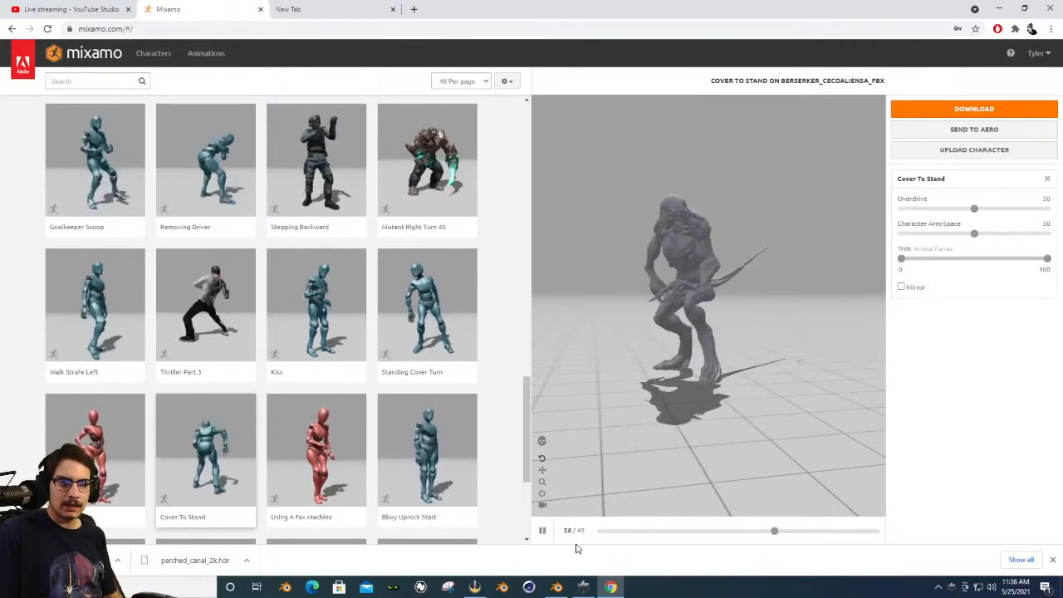
Switch to Blender, add a cube mesh to the scene and raise it along the Z axis above the grid.
mouse_move(558, 587)
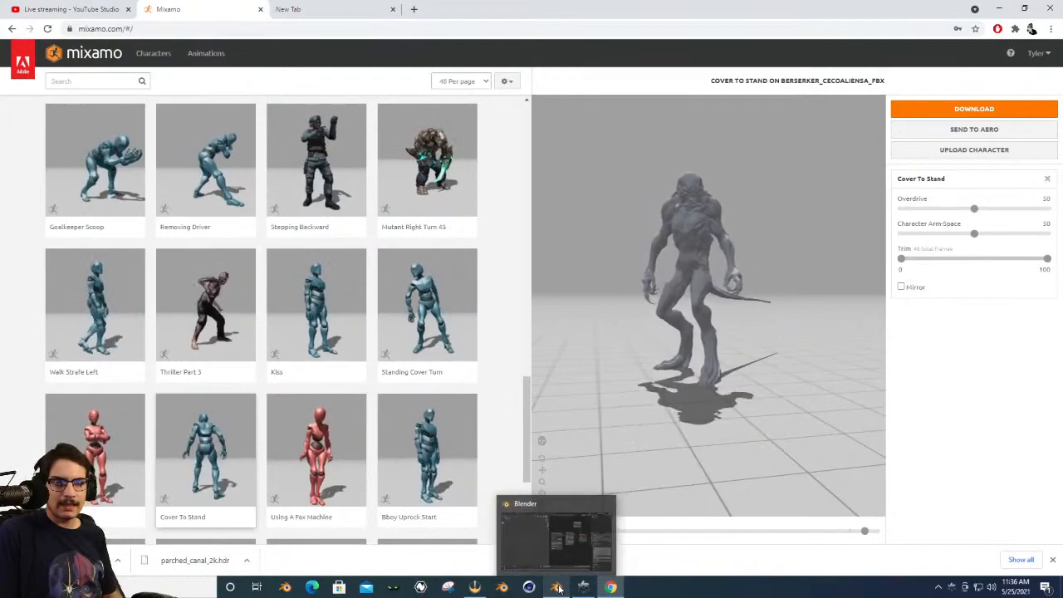
click(559, 587)
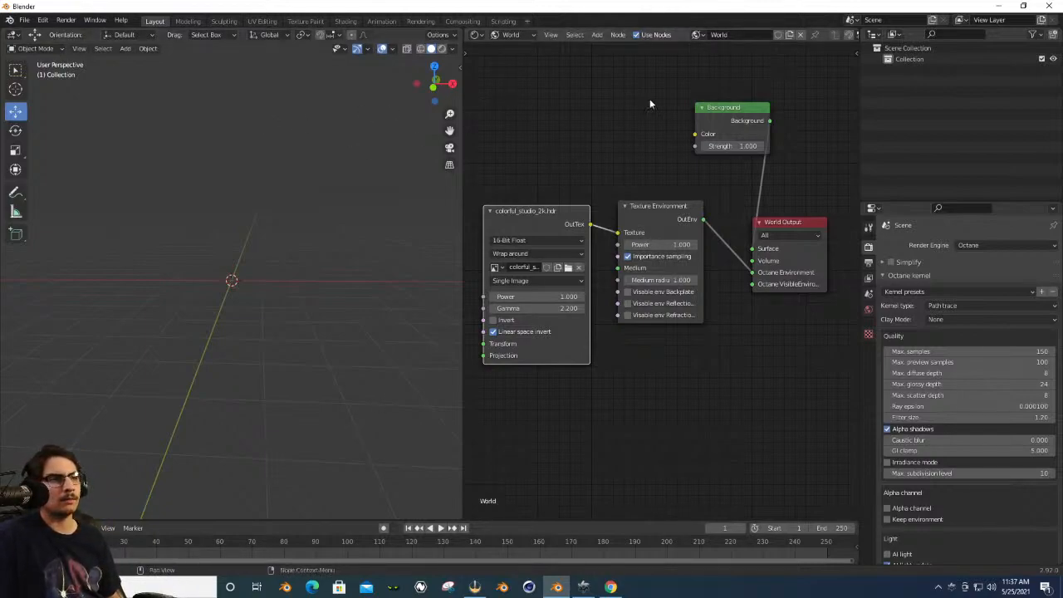
click(983, 243)
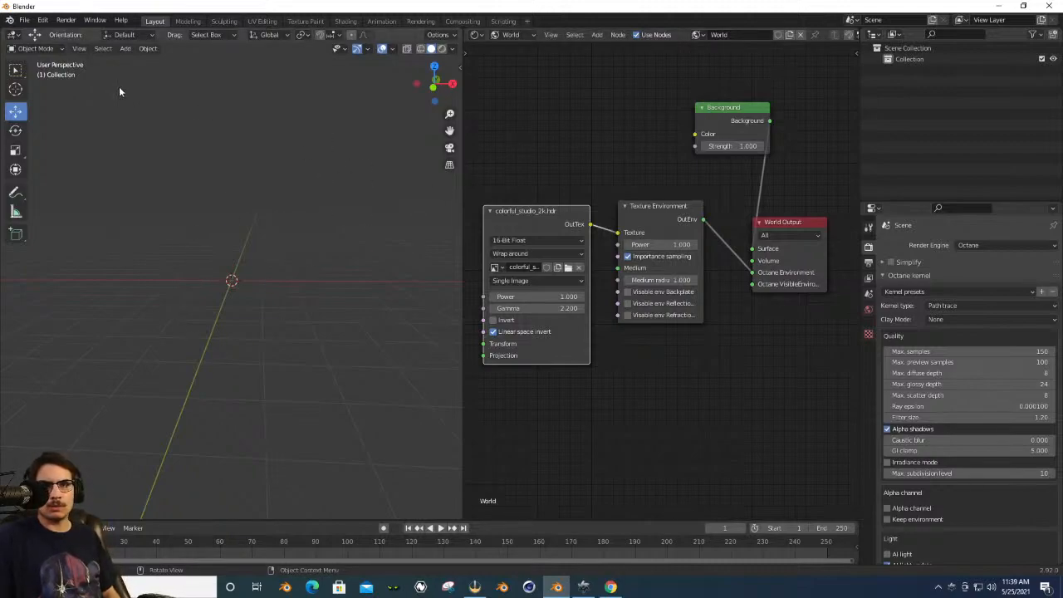
click(148, 48)
mouse_move(126, 50)
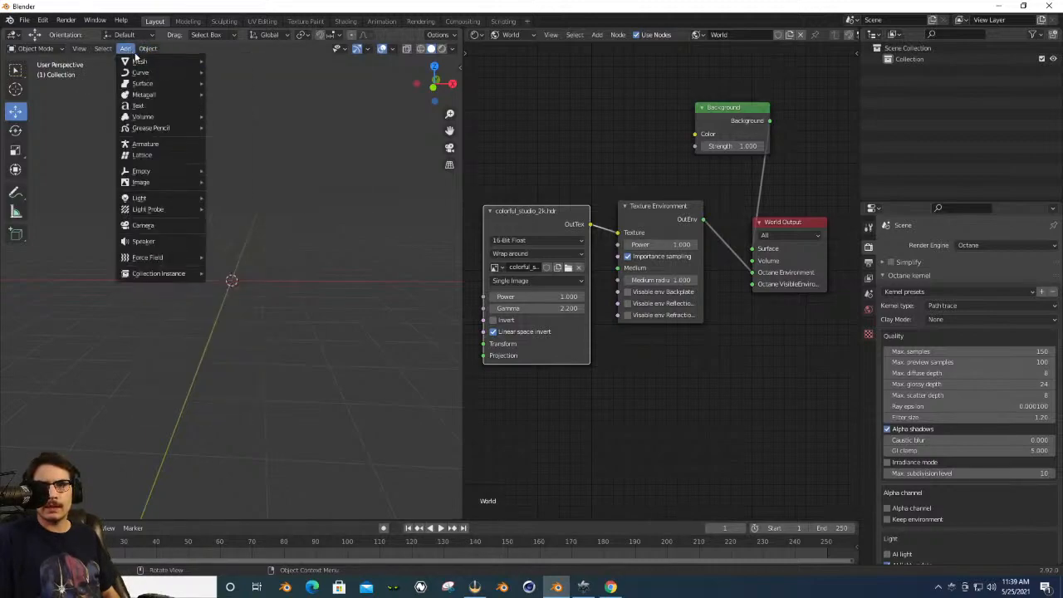
click(228, 72)
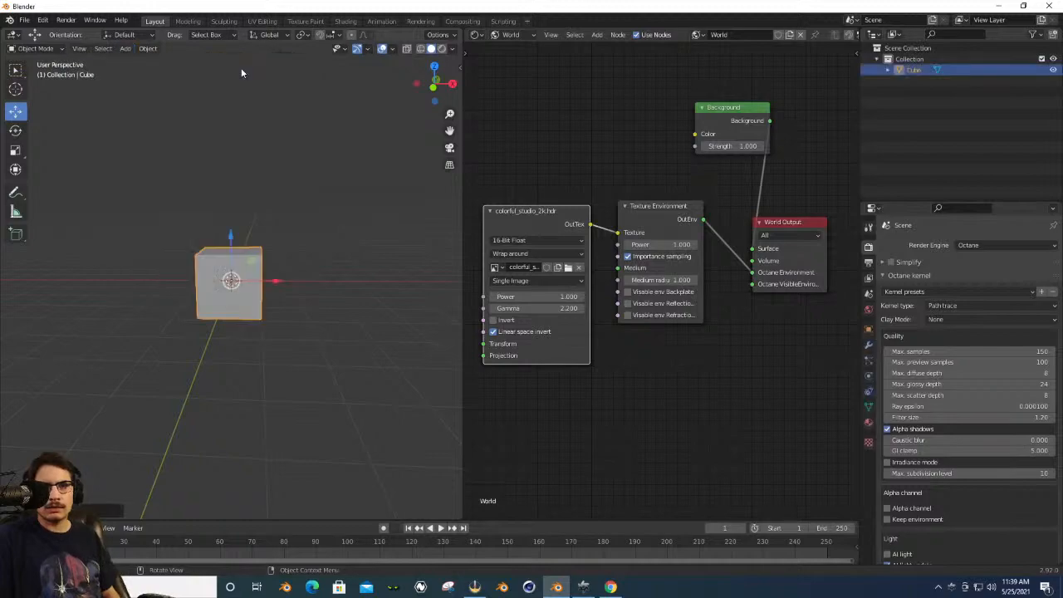
drag(231, 243, 233, 195)
Show the cube in the 3D viewport with rendered shading.
drag(432, 88, 511, 87)
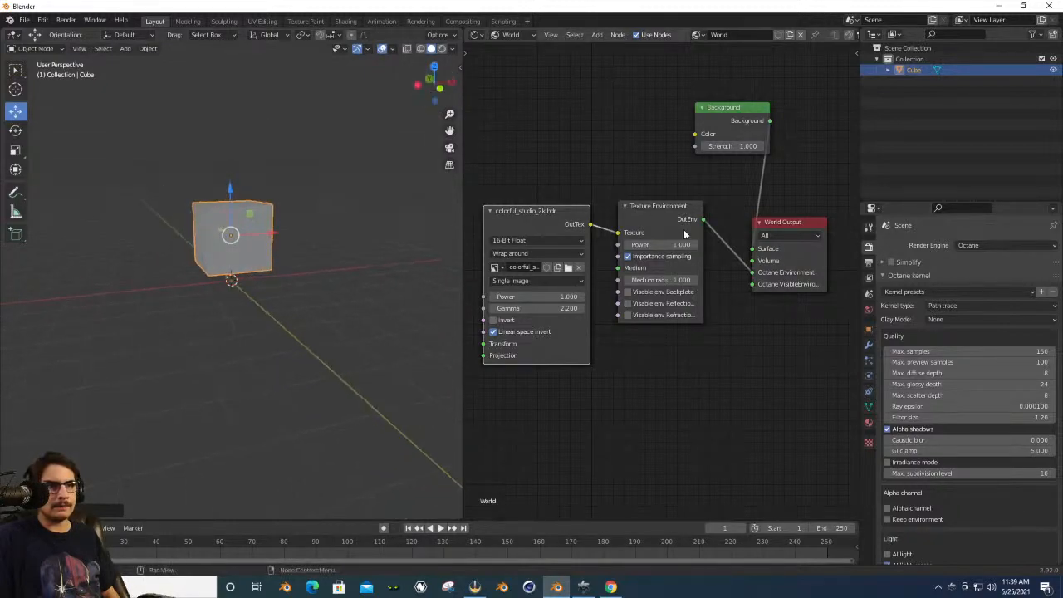
drag(420, 91, 427, 93)
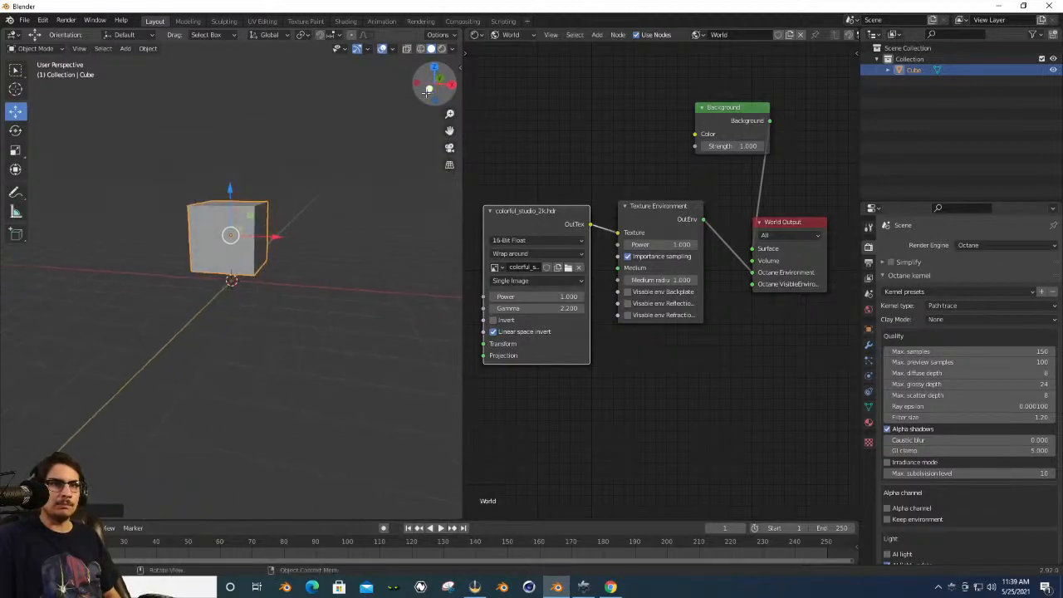
click(343, 140)
click(210, 229)
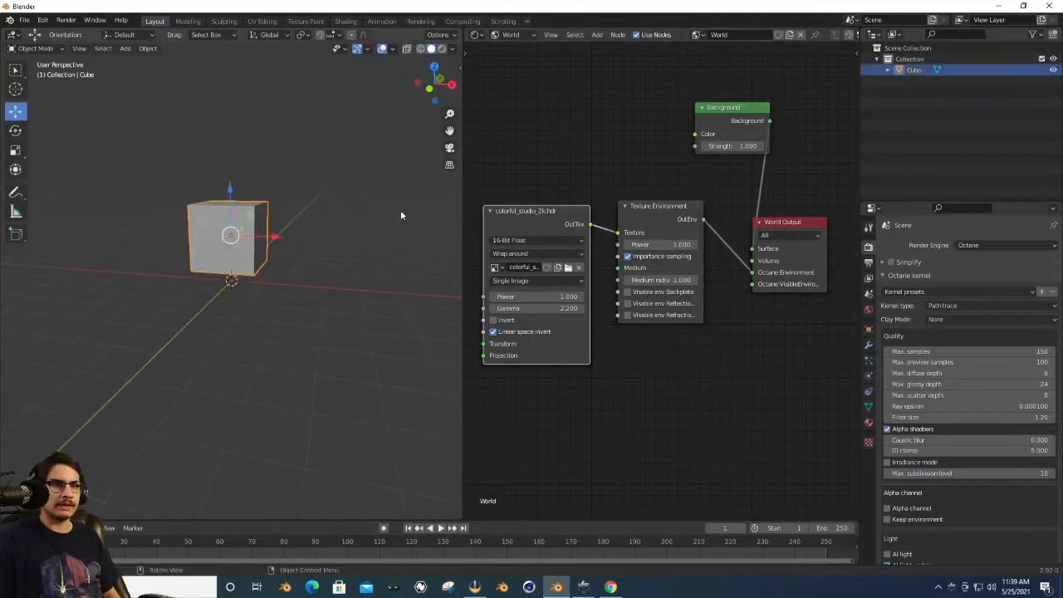
click(443, 48)
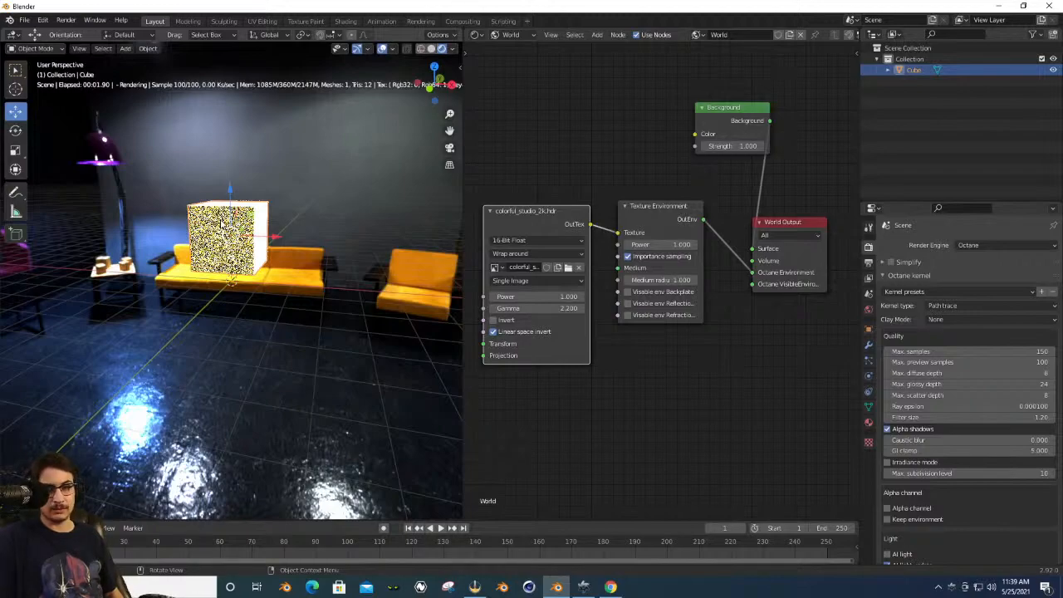
Examine the cube's lighting and the surrounding studio environment from several angles in the rendered preview.
drag(430, 98, 455, 186)
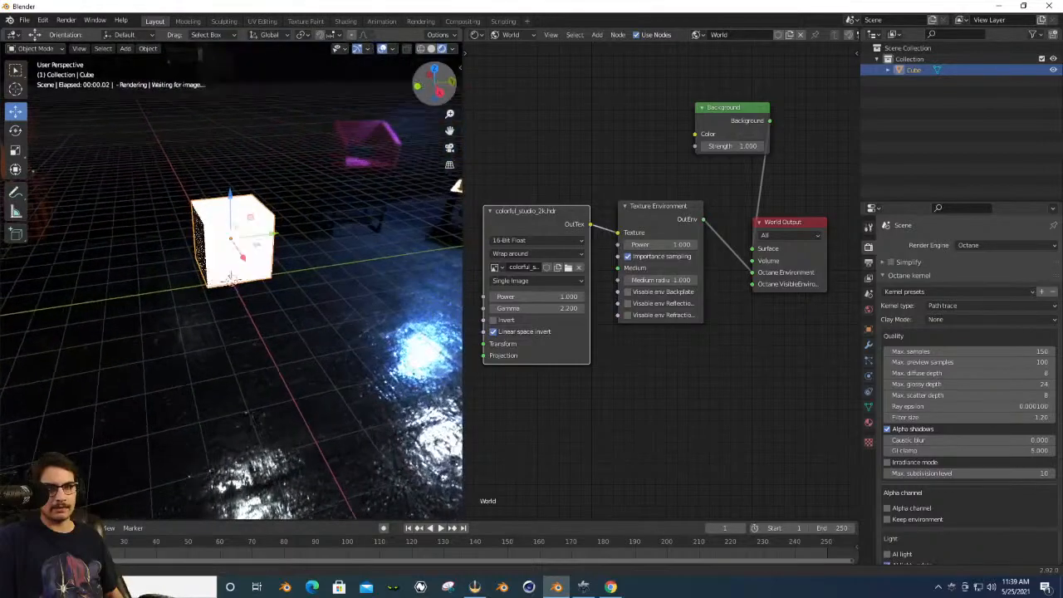
click(428, 72)
drag(417, 86, 531, 23)
drag(437, 33, 428, 91)
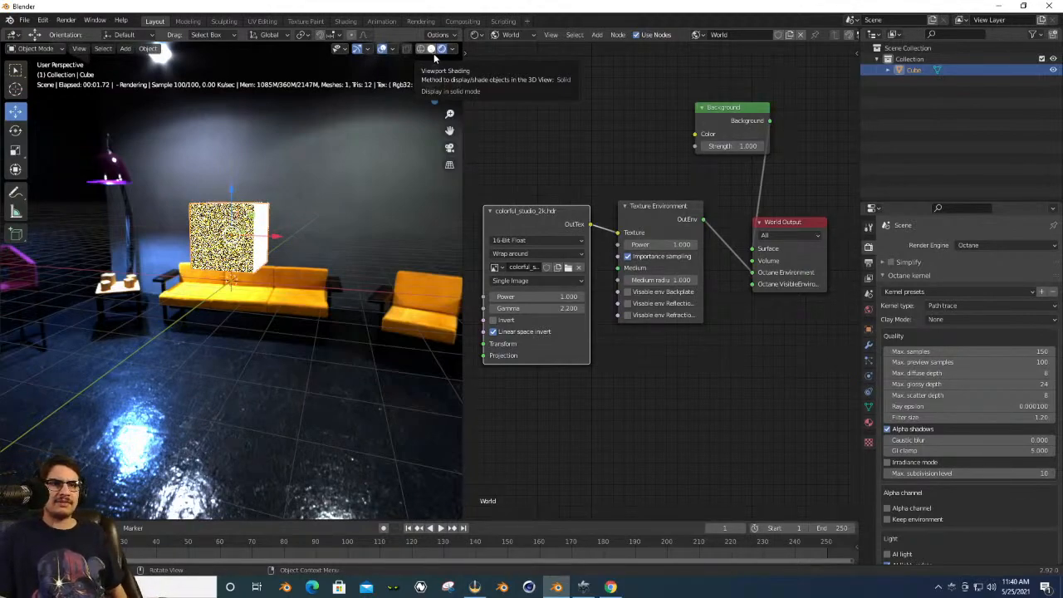
mouse_move(429, 85)
mouse_down()
mouse_move(415, 90)
mouse_move(696, 85)
mouse_move(452, 86)
mouse_move(428, 99)
mouse_up()
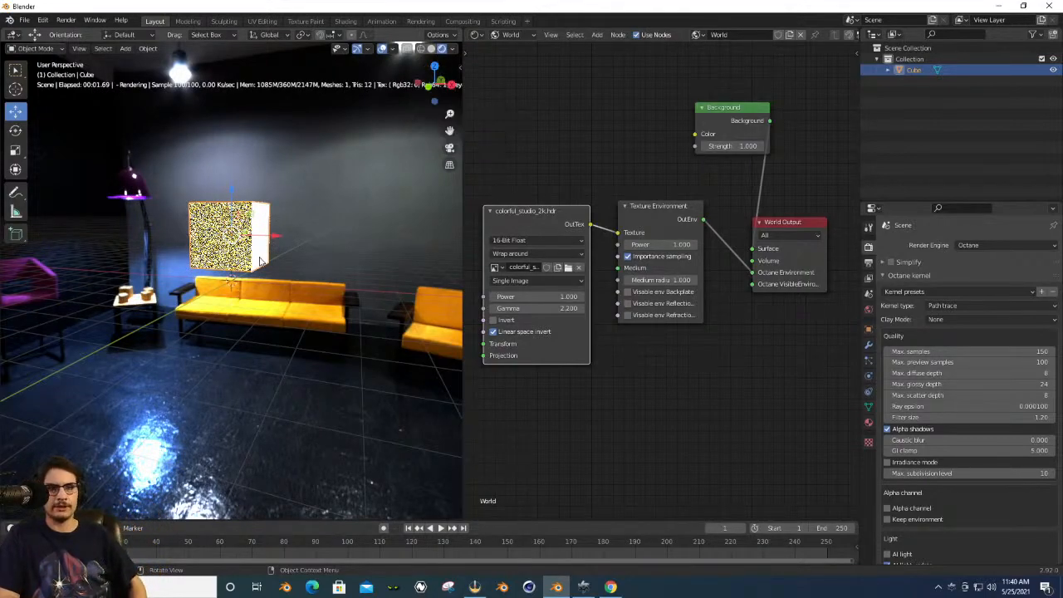
mouse_move(434, 85)
mouse_down()
mouse_move(383, 90)
mouse_move(432, 99)
mouse_up()
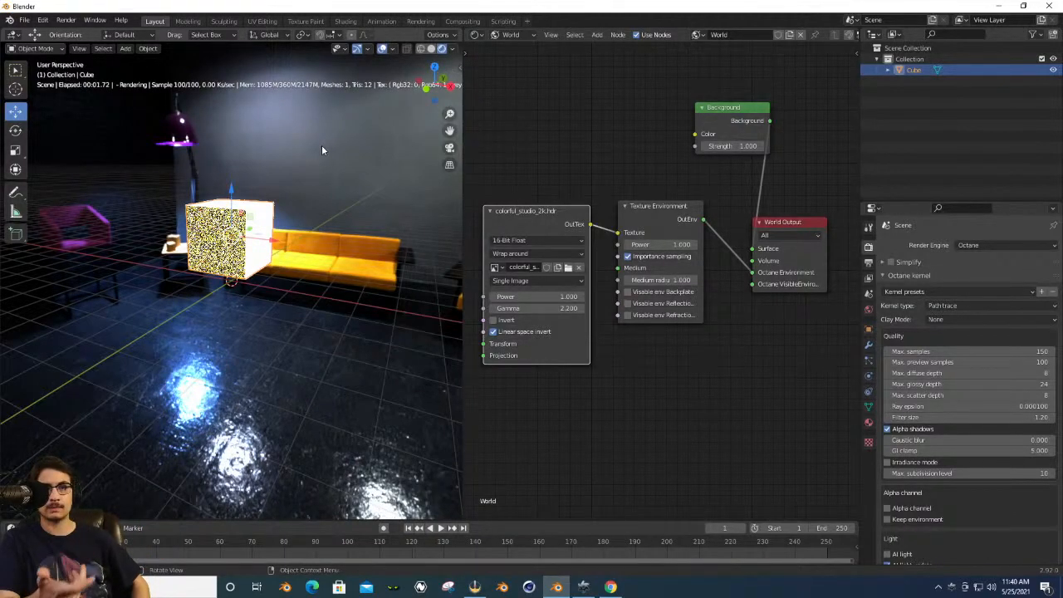
mouse_move(428, 87)
mouse_down()
mouse_move(611, 88)
mouse_move(422, 88)
mouse_up()
drag(434, 84, 462, 123)
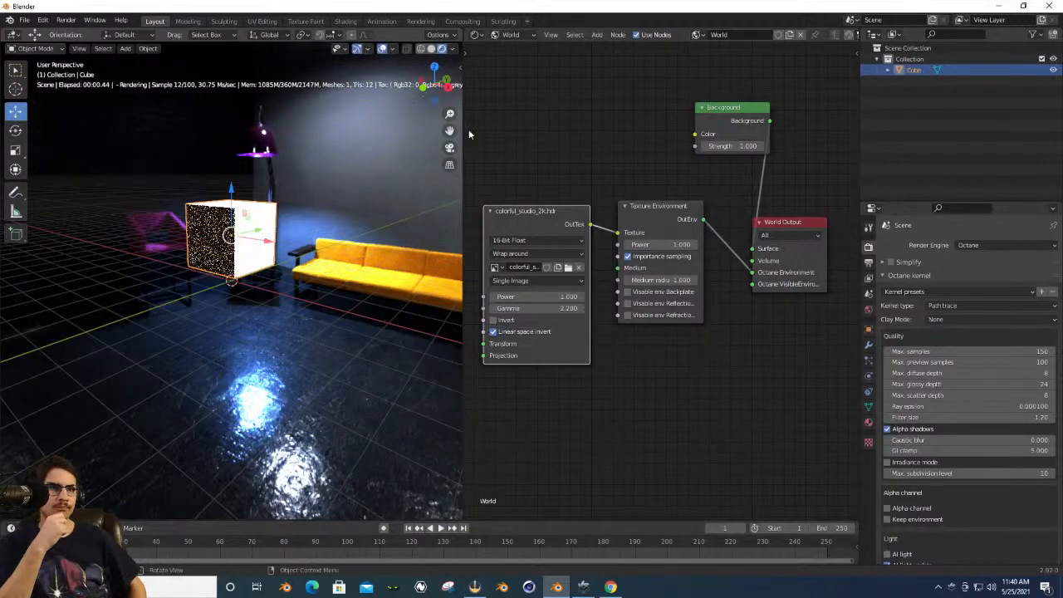
Disconnect the colorful_studio_2k.hdr image node from the Texture Environment's Texture input and check the cube in the preview.
drag(538, 215, 546, 199)
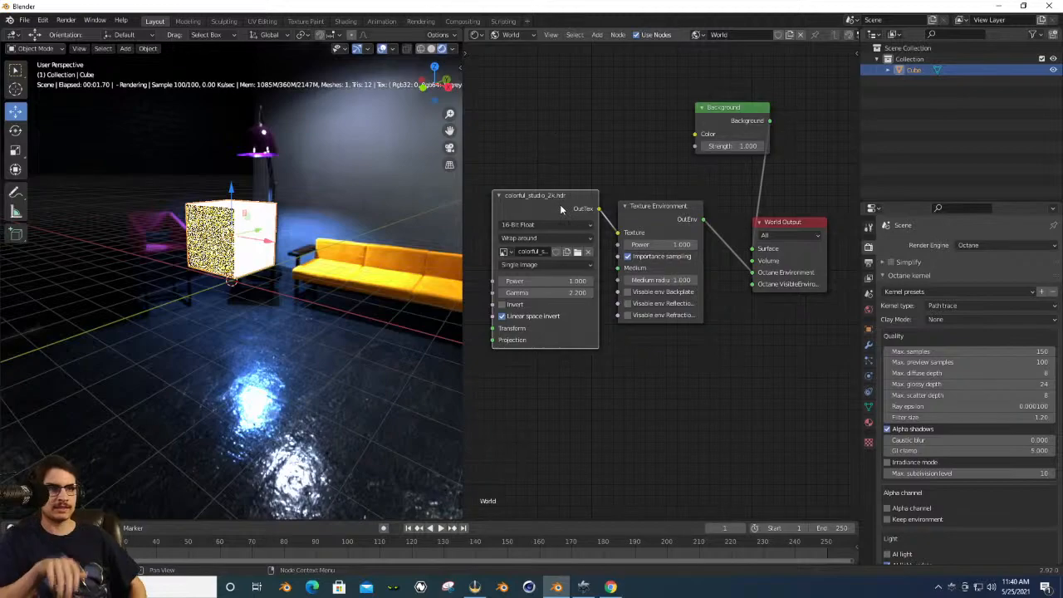
drag(617, 232, 611, 186)
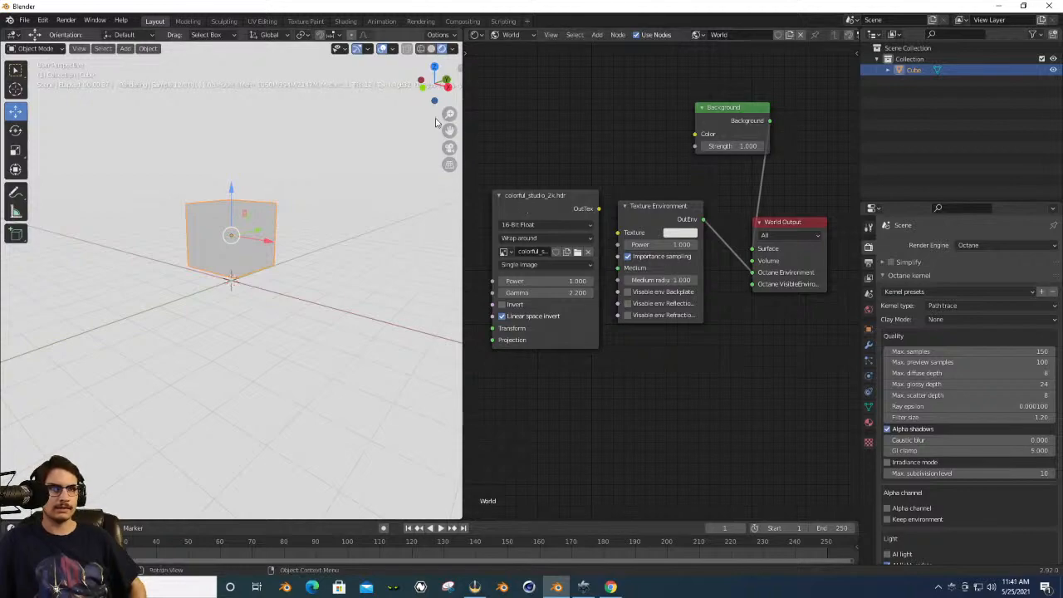
click(421, 94)
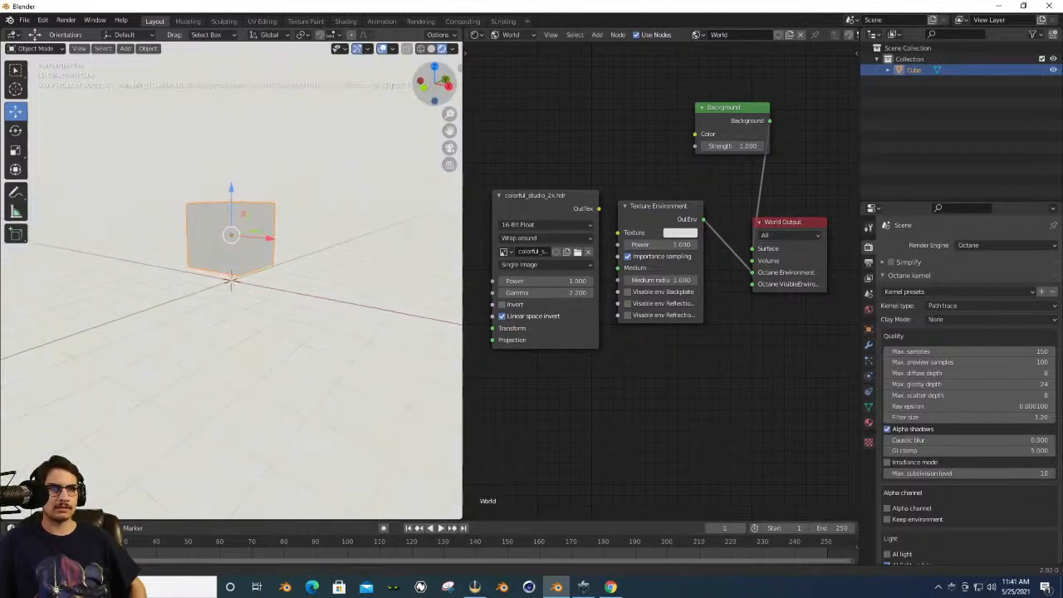
drag(423, 91, 561, 128)
Try wiring the HDR image directly to the World Output's Octane Environment without the Texture Environment node, and undo it.
click(650, 212)
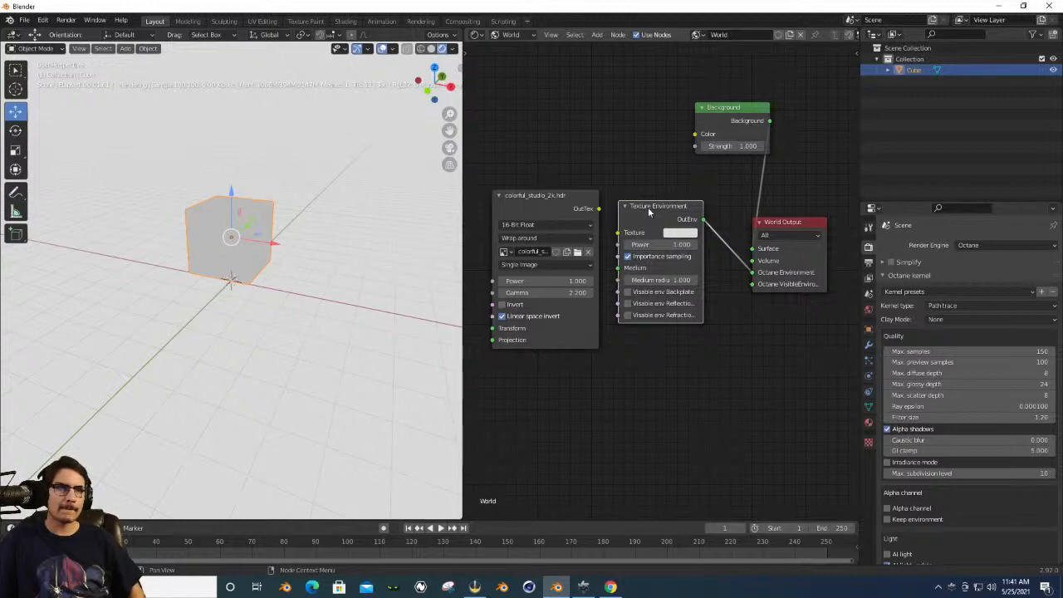
key(x)
drag(607, 210, 760, 274)
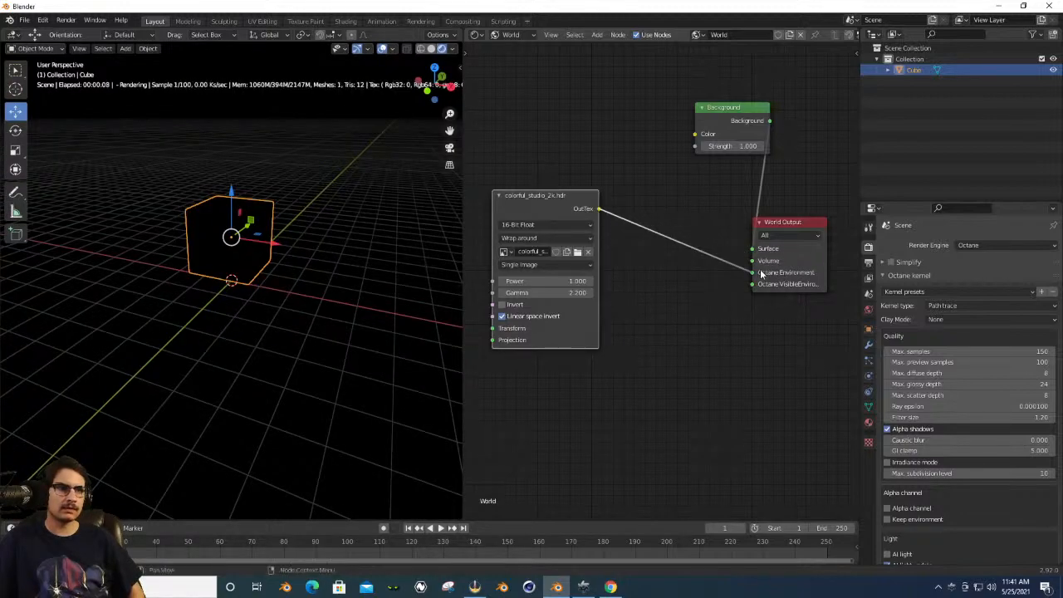
drag(752, 275, 719, 281)
key(ctrl+z)
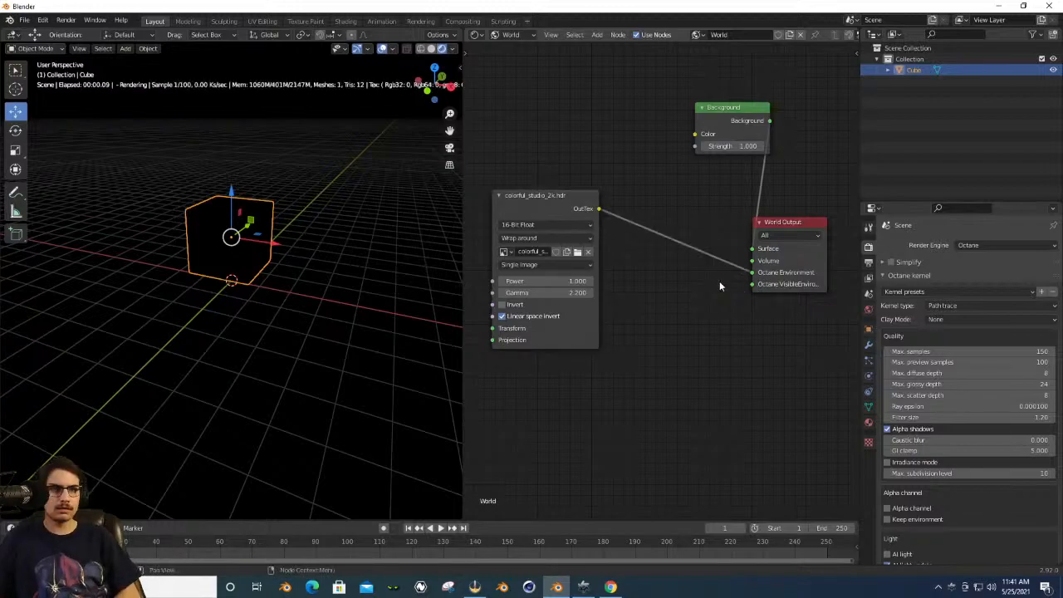
key(ctrl+shift+z)
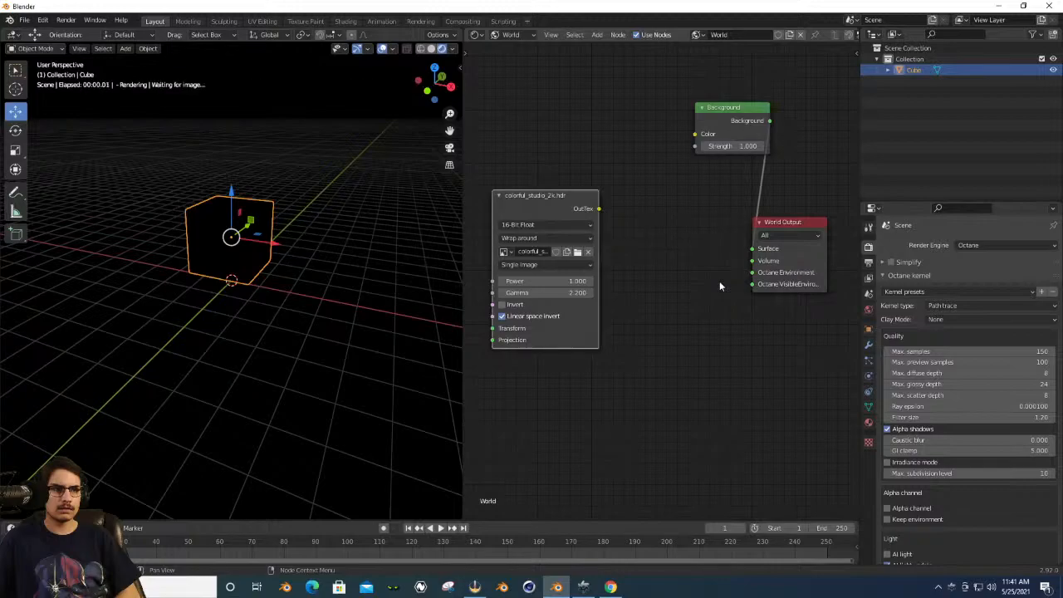
key(ctrl+z)
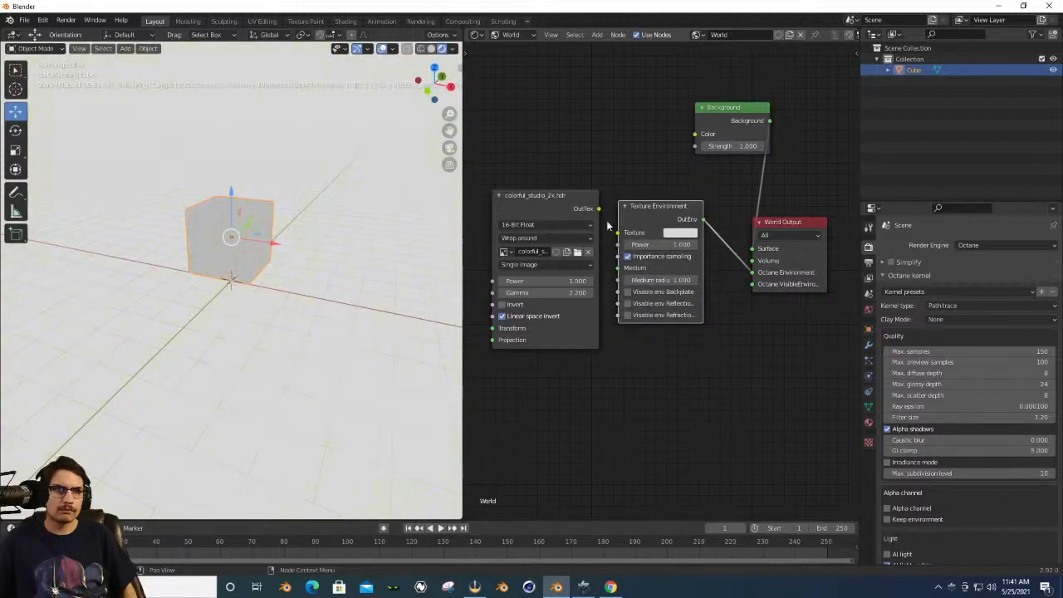
Connect the image node's OutTex to the Texture Environment's Texture input and load parched_canal_2k.hdr from the Desktop into it.
drag(599, 209, 618, 239)
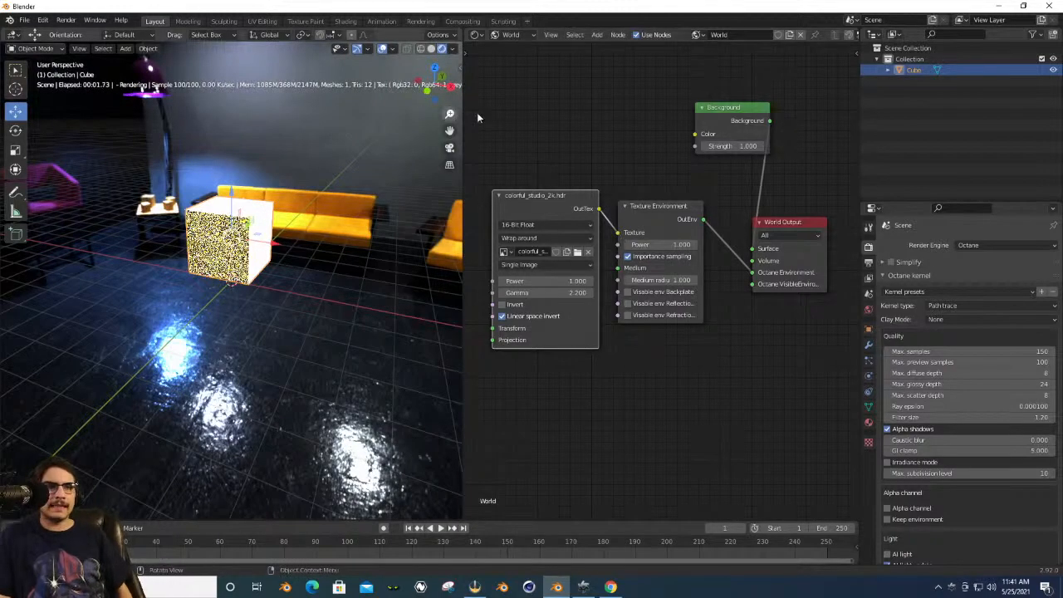
click(577, 252)
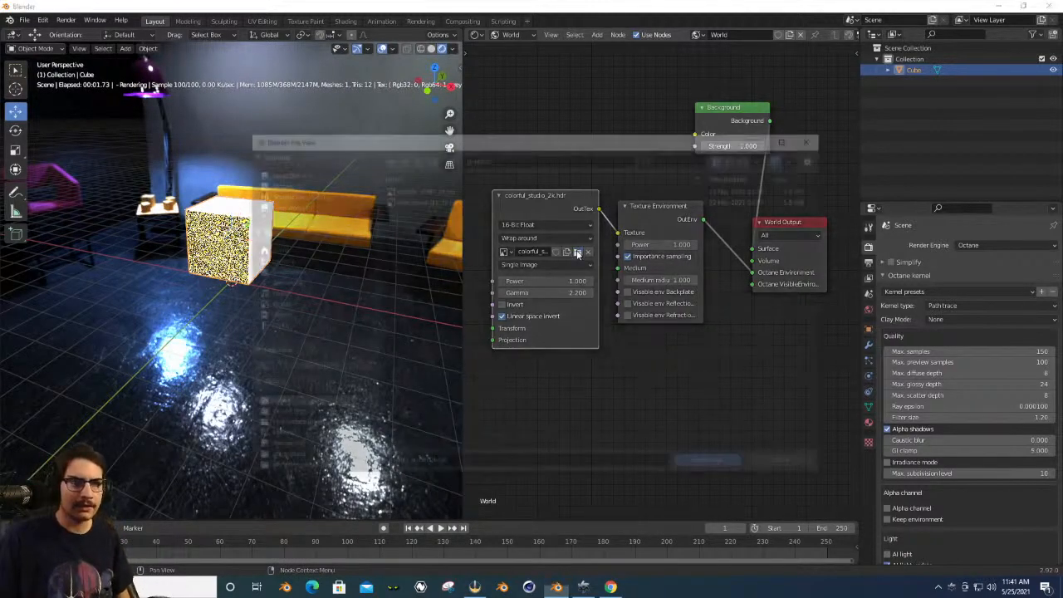
click(279, 260)
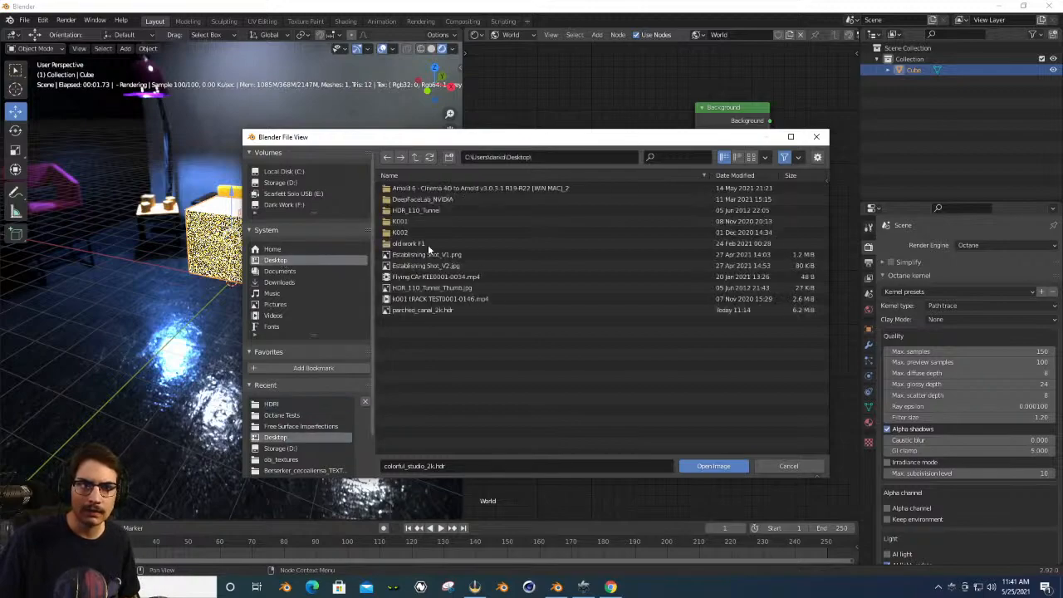
click(433, 310)
click(691, 467)
Set the gamma of the parched_canal_2k.hdr image node to 1.100.
drag(435, 87, 882, 138)
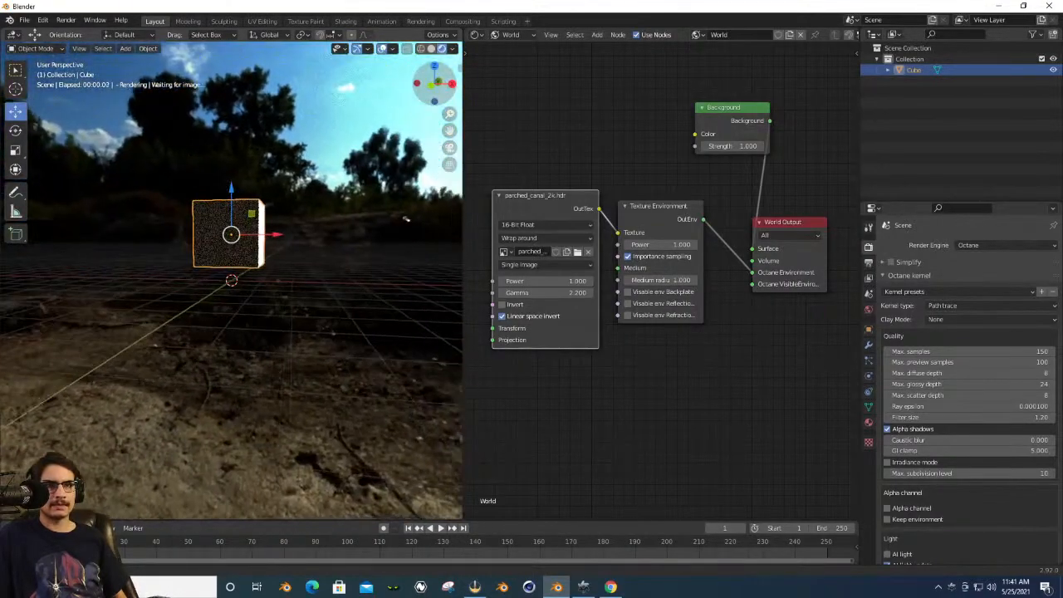
drag(544, 290, 509, 290)
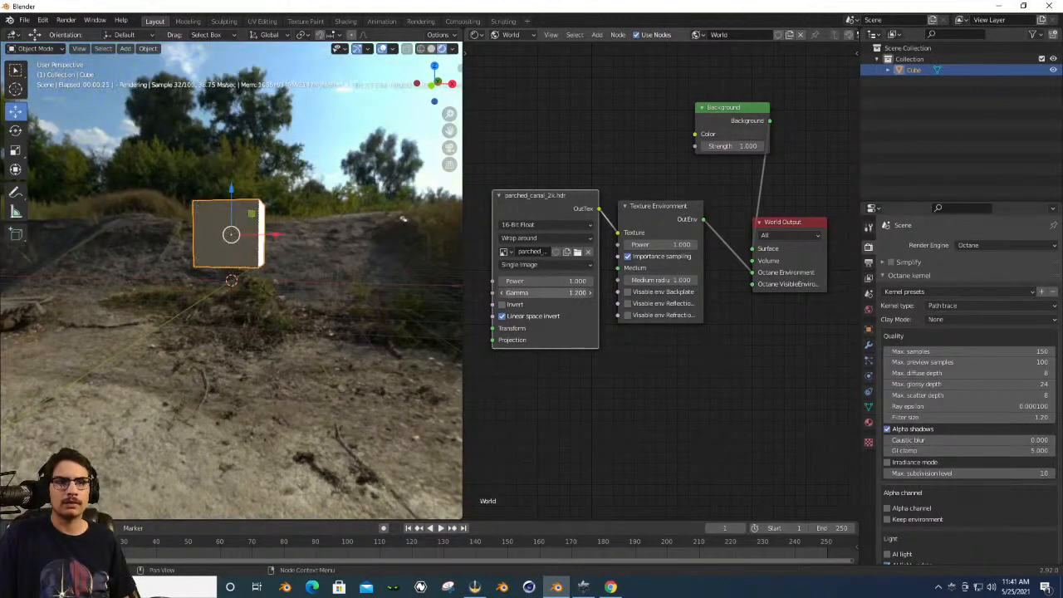
drag(590, 294, 583, 293)
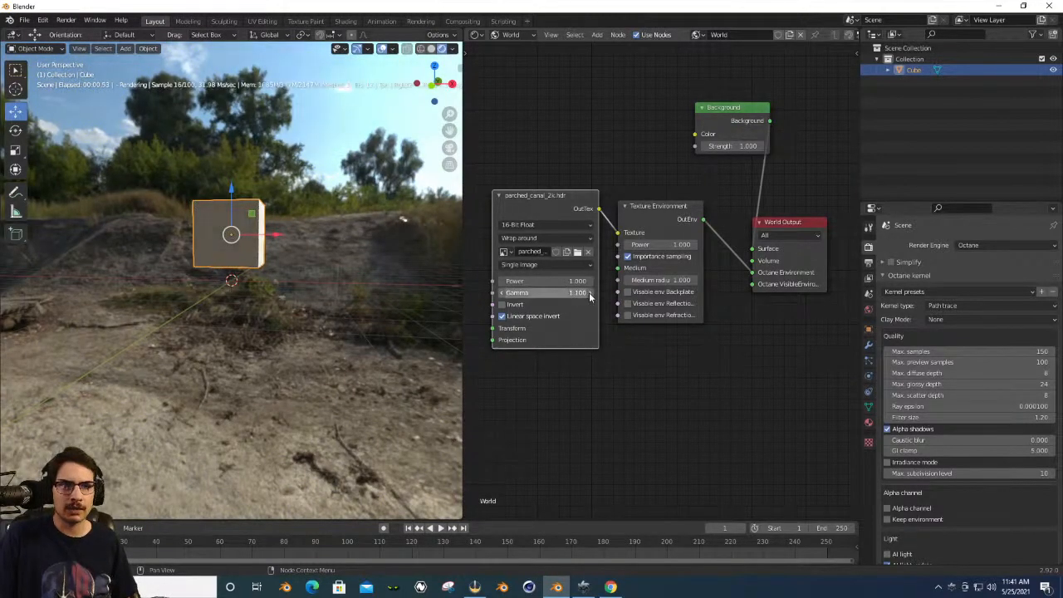
Delete the cube from the scene.
drag(432, 82, 984, 62)
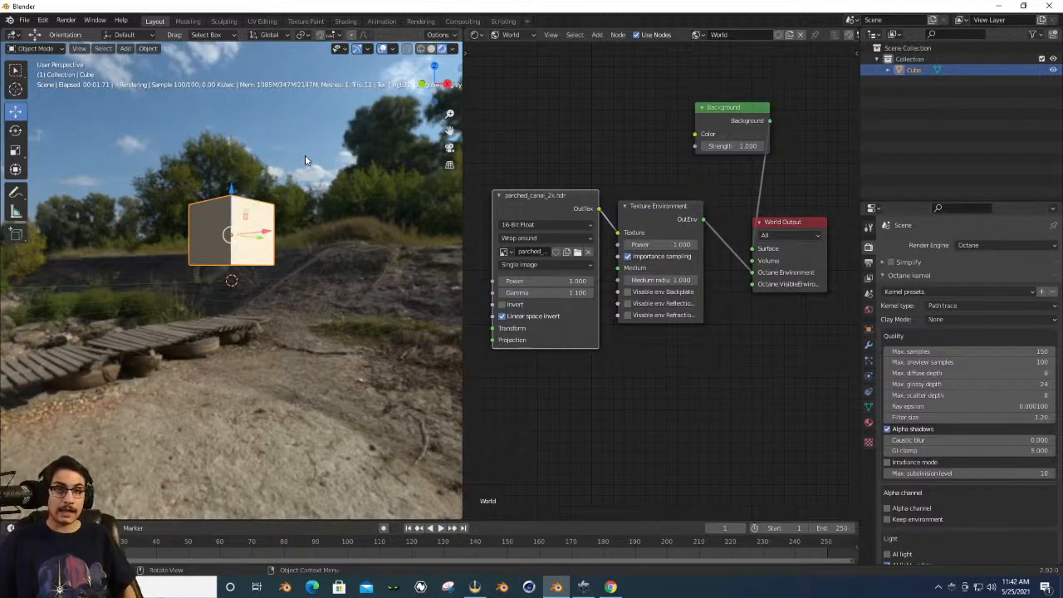
key(Delete)
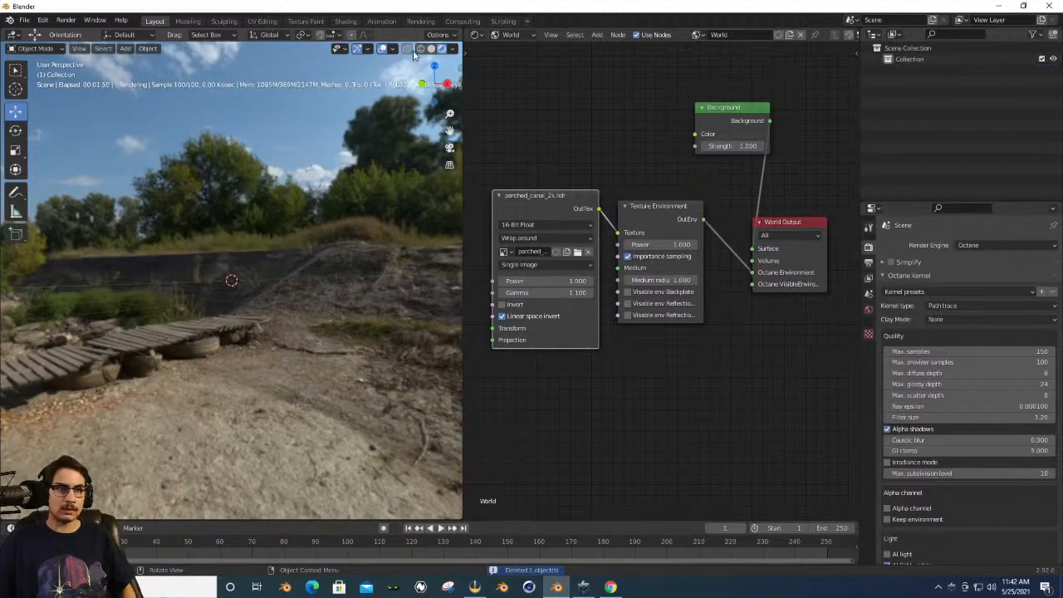
Switch the 3D viewport from rendered to solid shading.
click(431, 48)
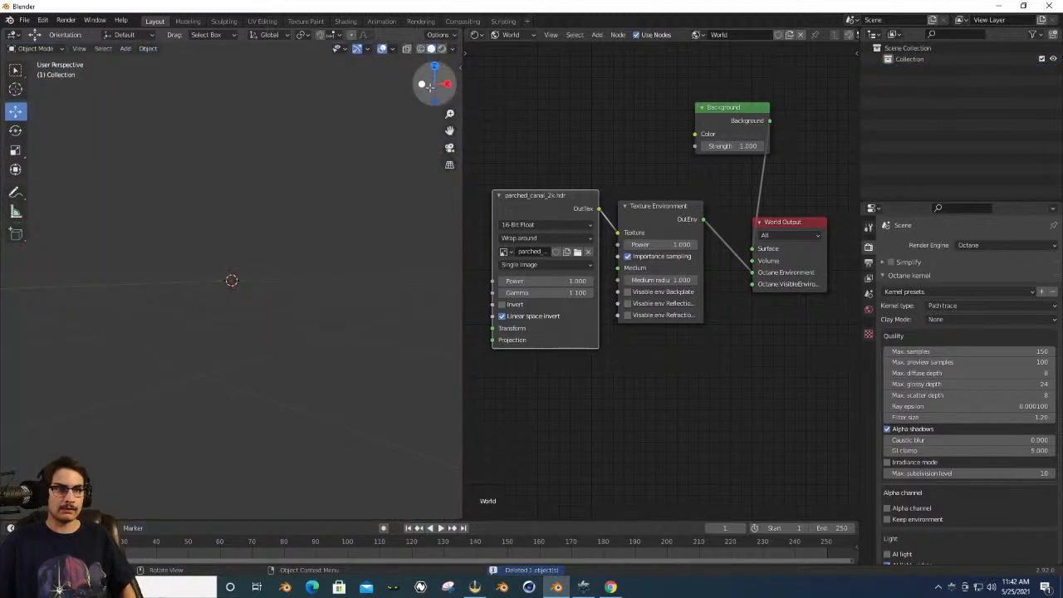
drag(433, 83, 415, 97)
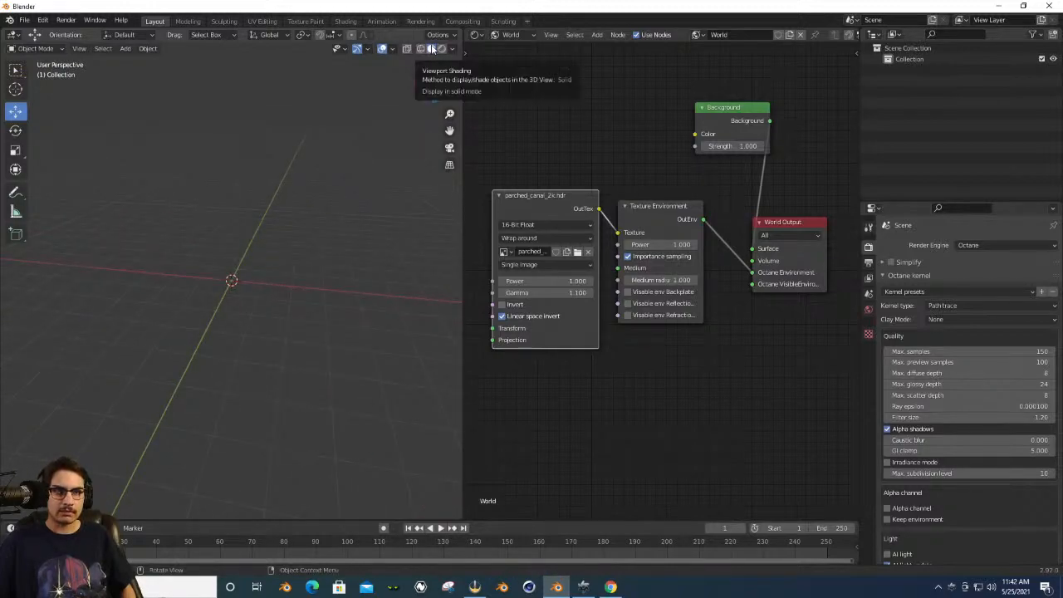
drag(436, 80, 431, 90)
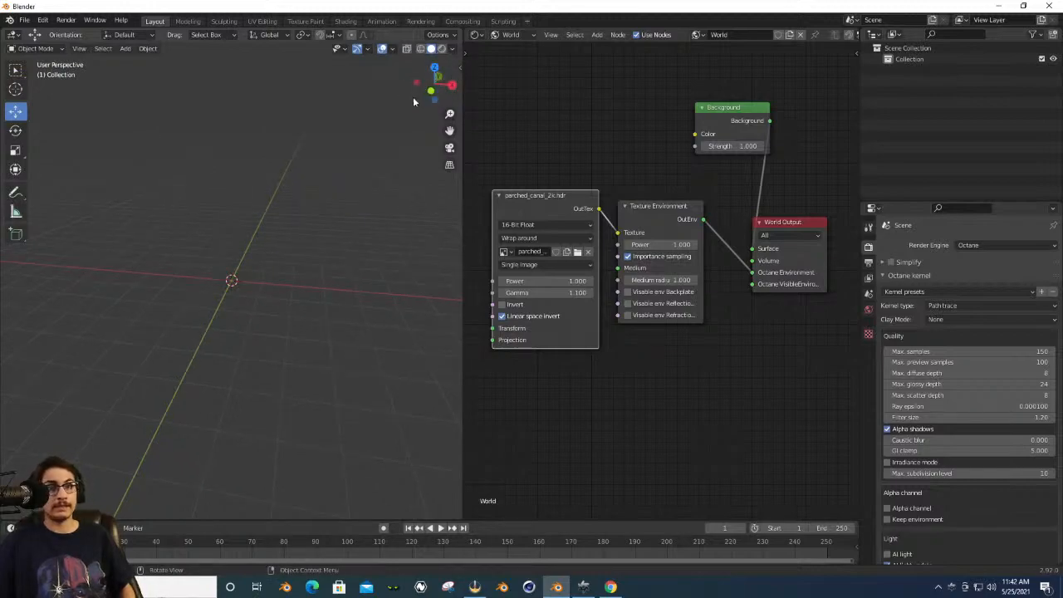
drag(418, 86, 418, 91)
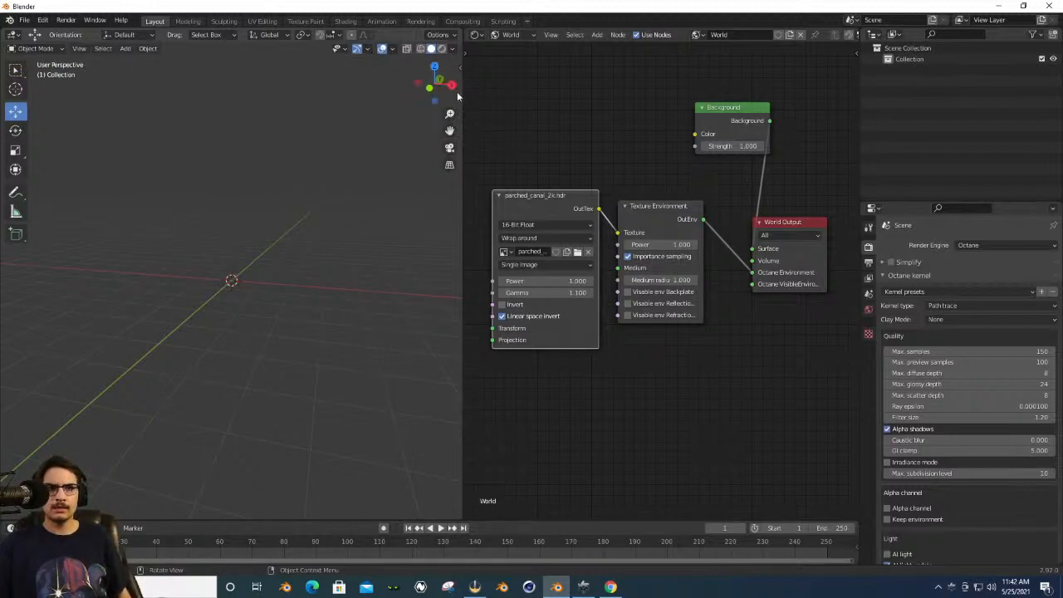
drag(436, 87, 386, 90)
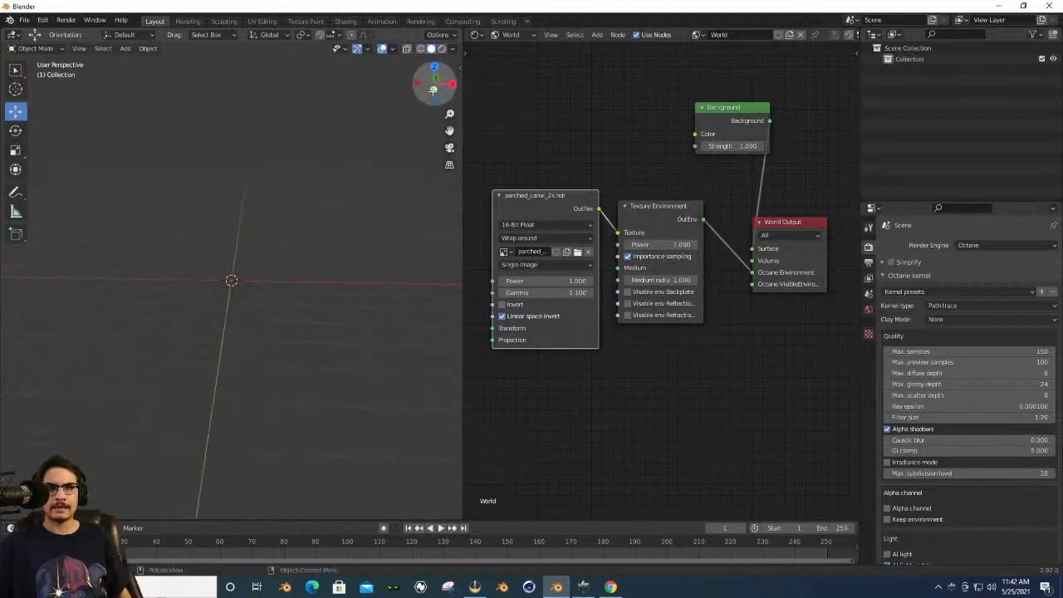
Add a plane mesh at the world origin and deselect it.
click(122, 49)
mouse_move(139, 62)
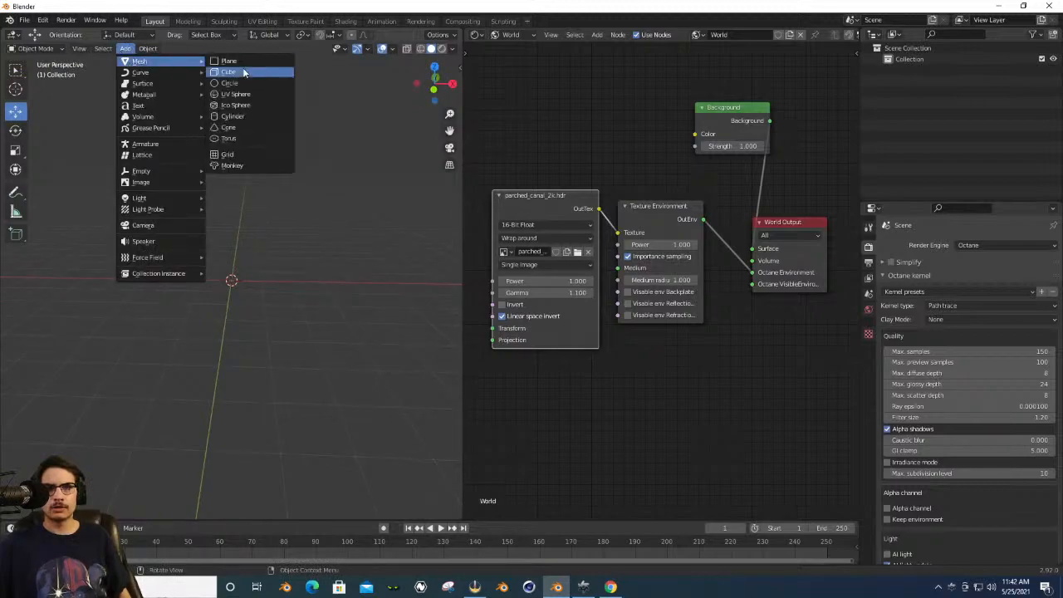
click(243, 62)
click(301, 246)
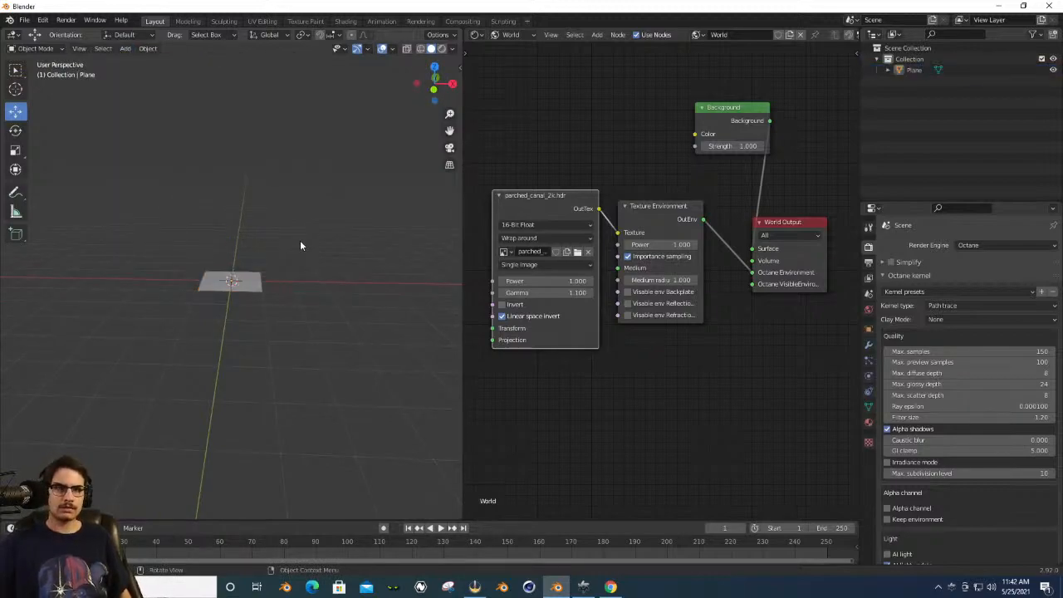
Scale the plane up uniformly in two passes into a large ground surface, then deselect it.
click(227, 285)
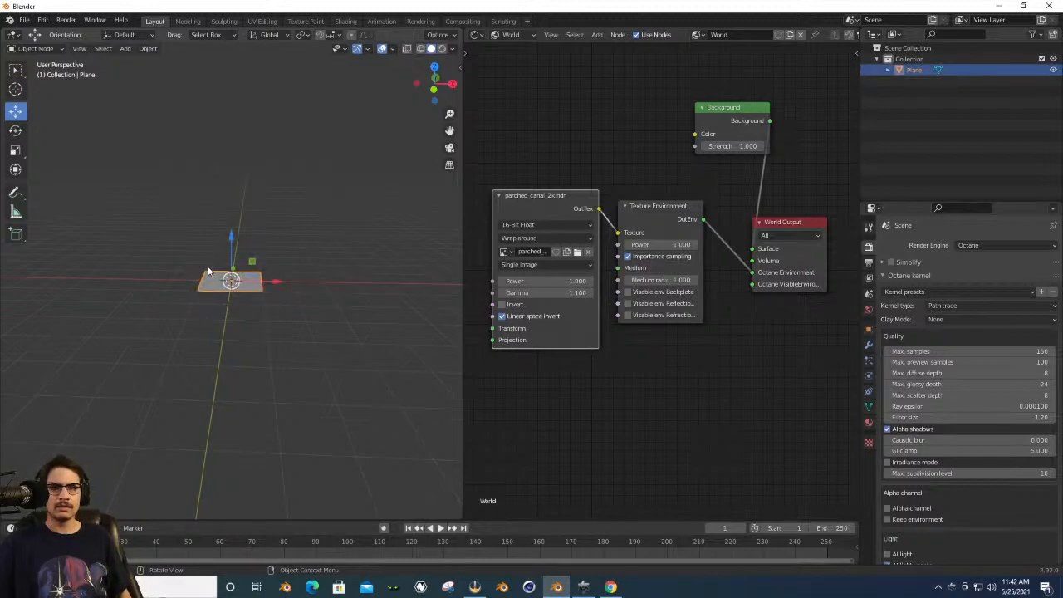
key(s)
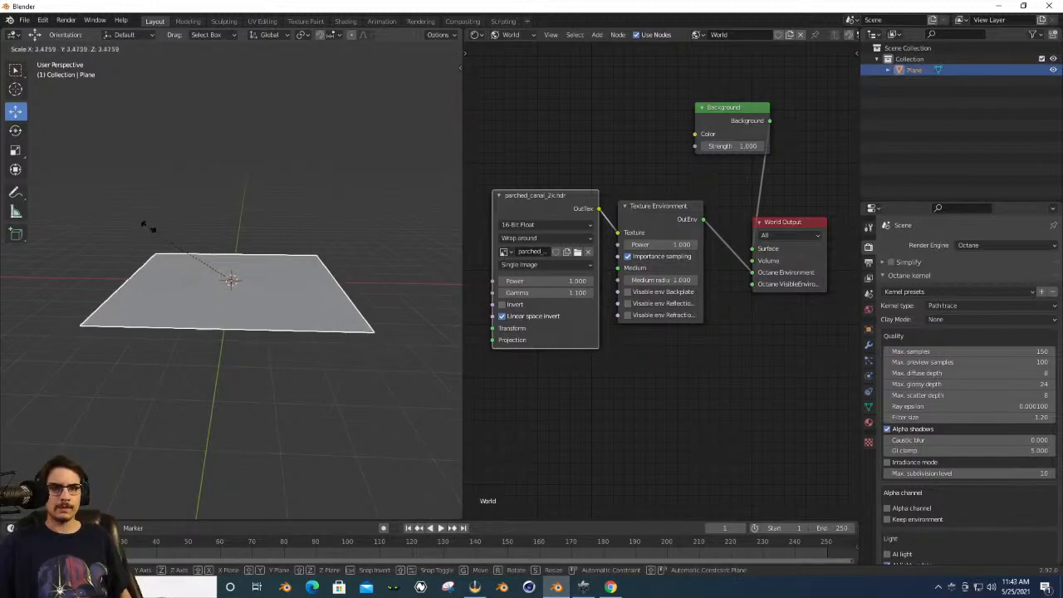
click(137, 211)
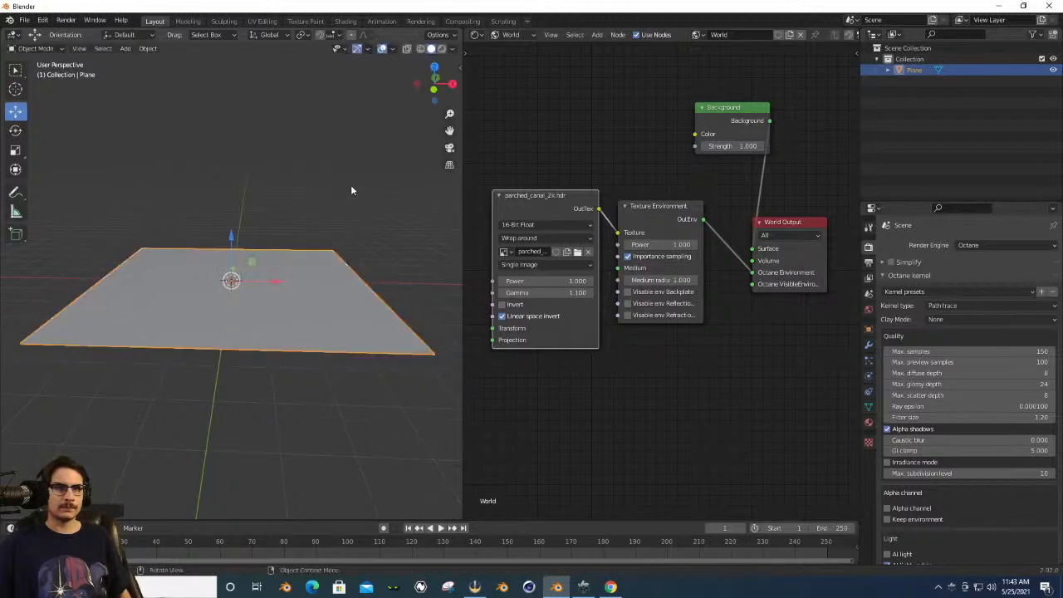
mouse_move(428, 95)
mouse_down()
mouse_move(434, 84)
mouse_move(428, 93)
mouse_up()
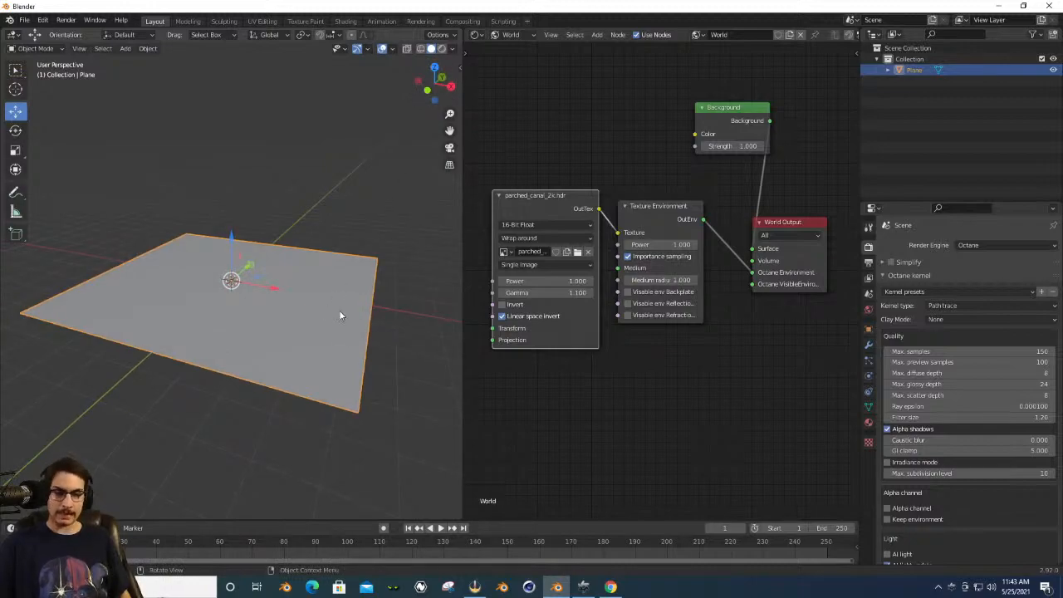
key(s)
click(357, 336)
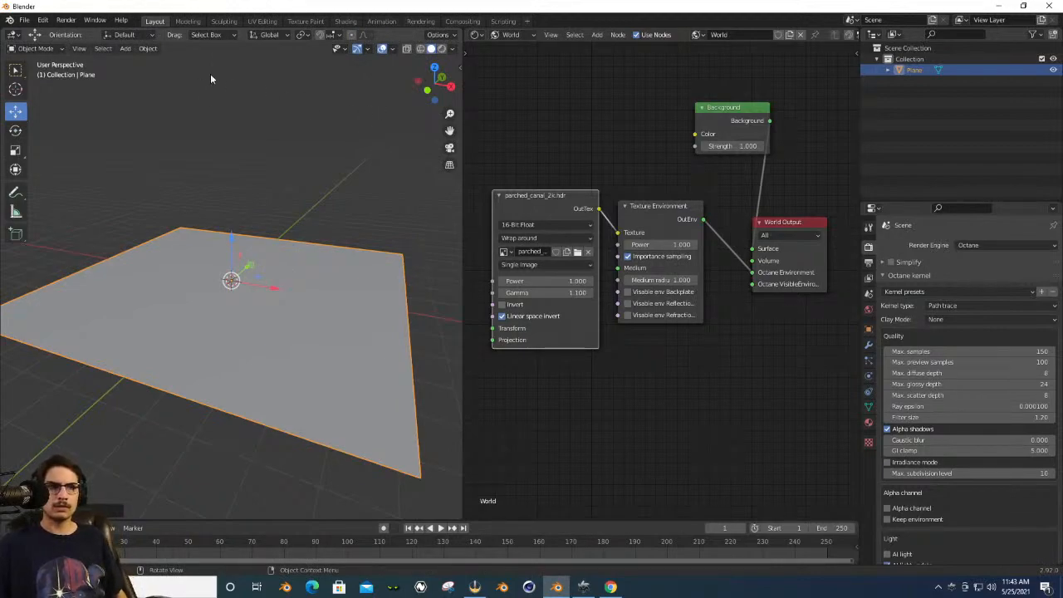
click(924, 89)
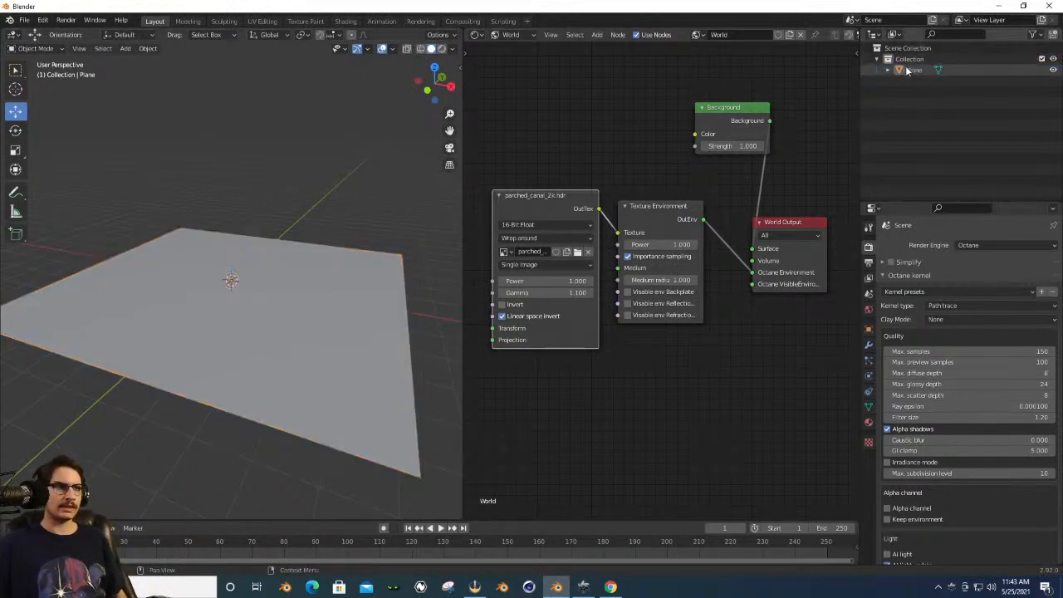
click(910, 70)
click(912, 84)
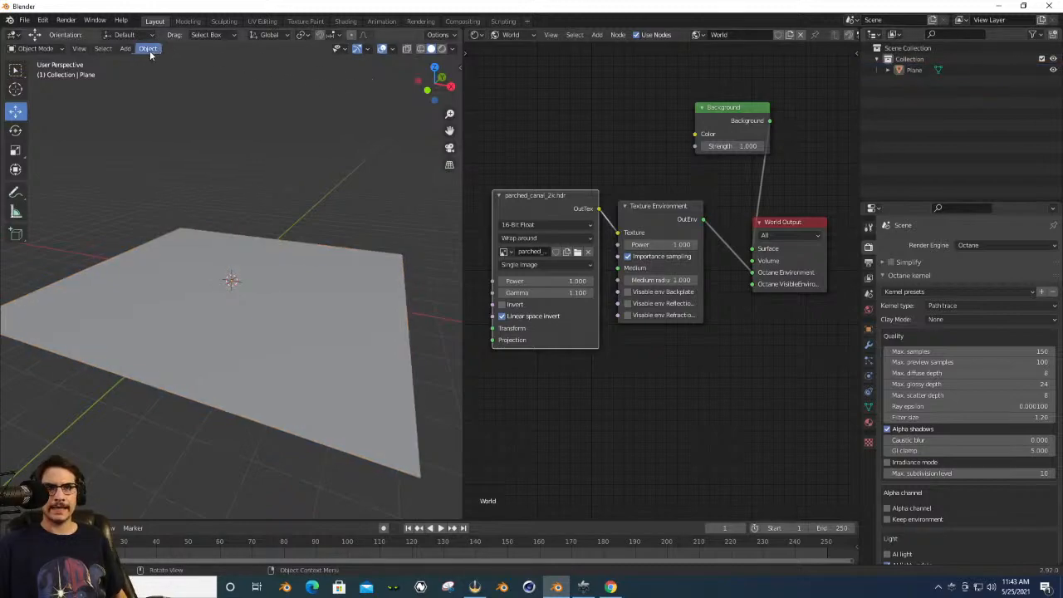
Add a camera and raise it along Z to about 2.75 m above the plane.
click(126, 48)
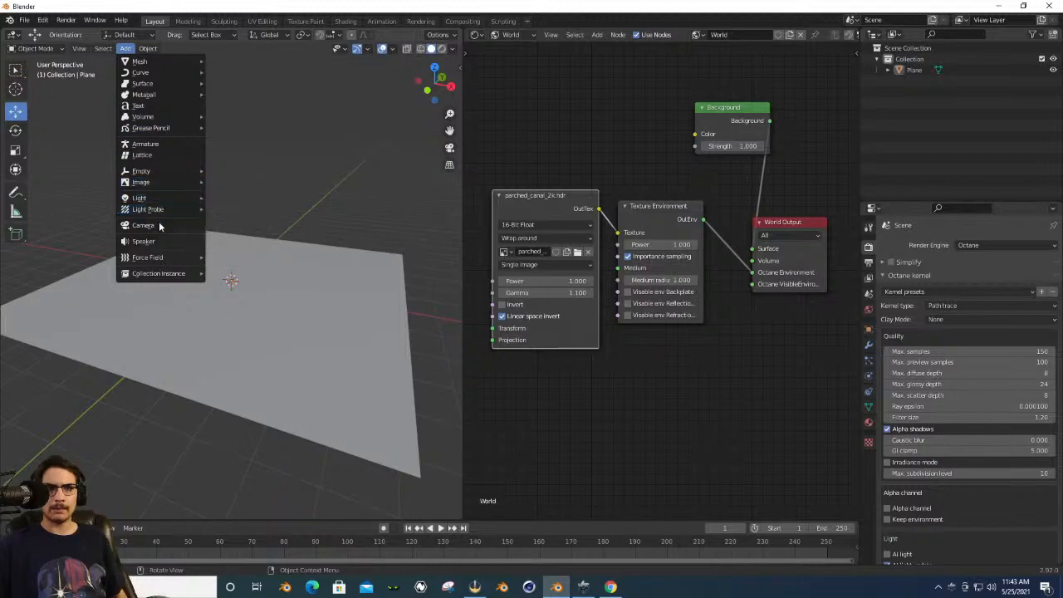
click(194, 226)
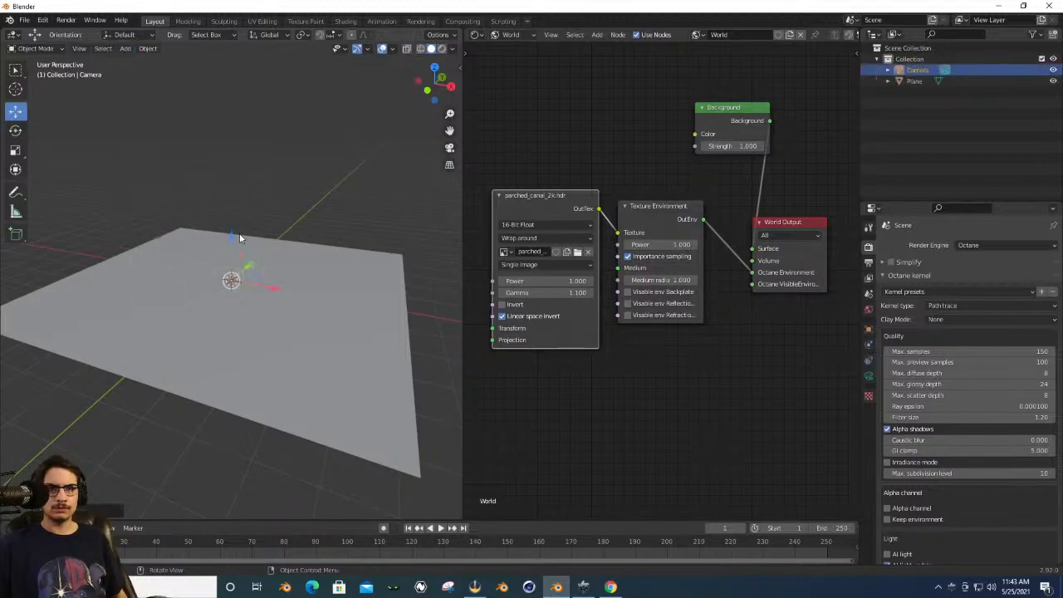
drag(234, 234, 245, 153)
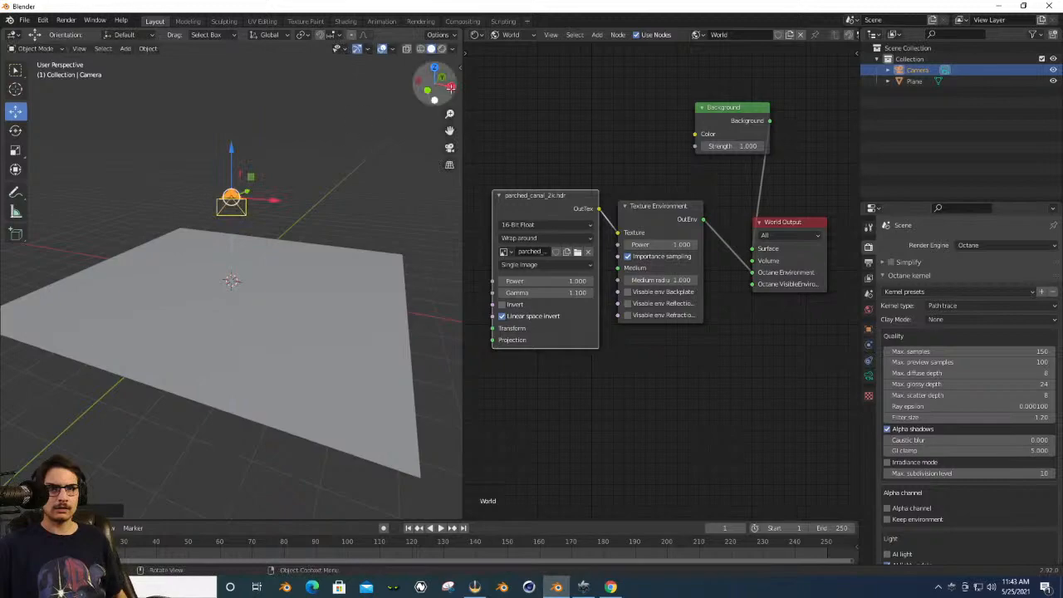
Rotate the camera freehand from two view angles to tilt it from facing down to roughly level.
drag(439, 94, 311, 182)
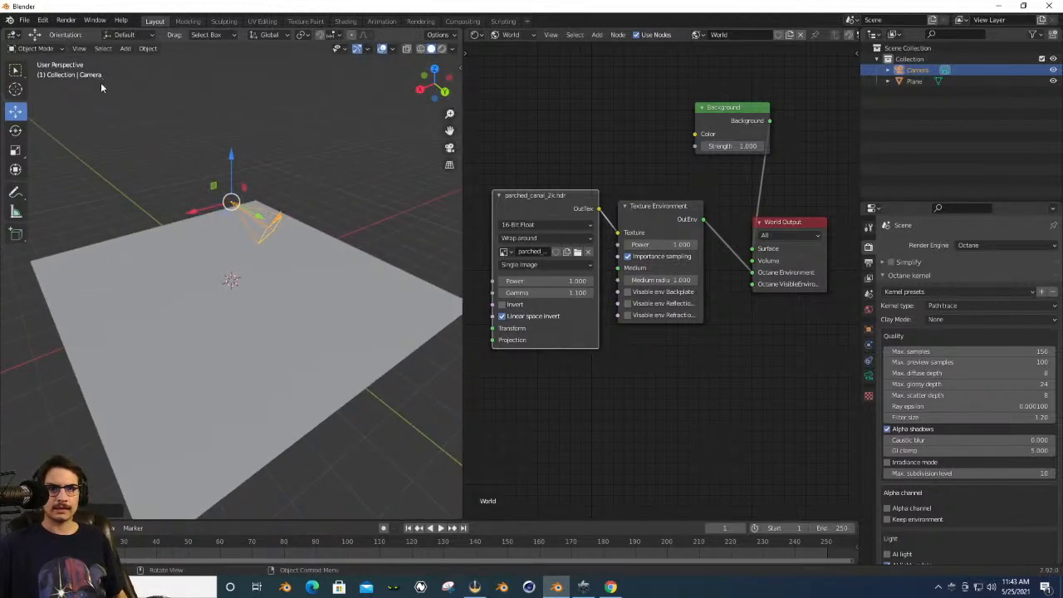
click(29, 106)
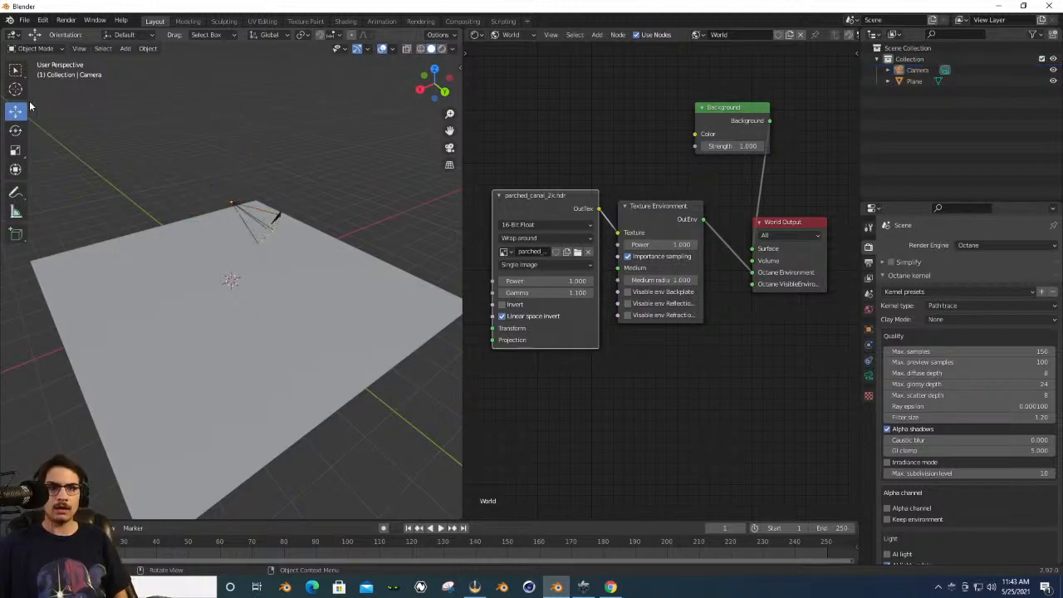
click(270, 220)
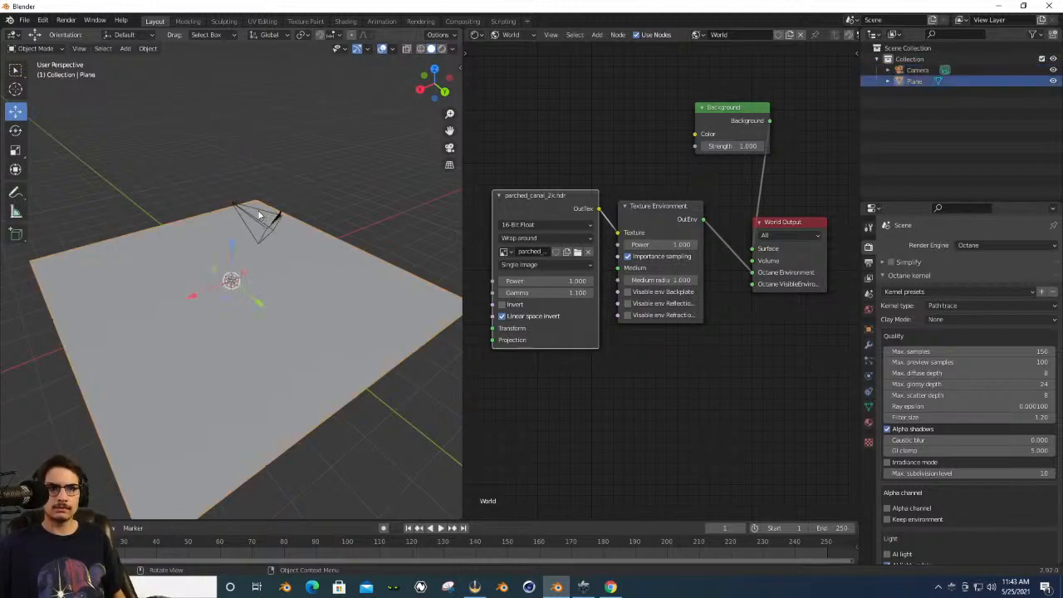
click(262, 214)
key(r)
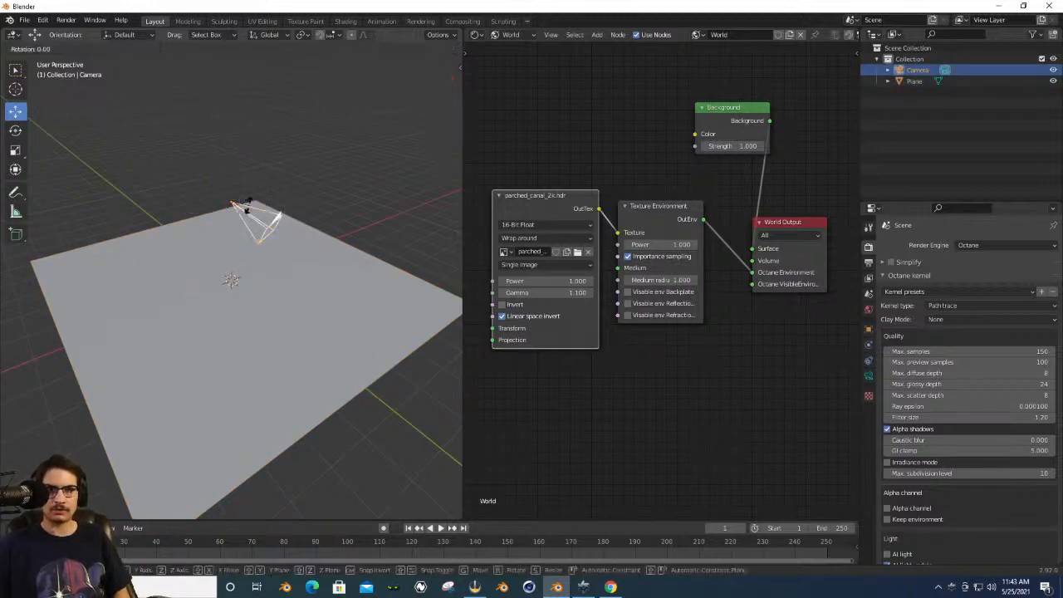
click(251, 201)
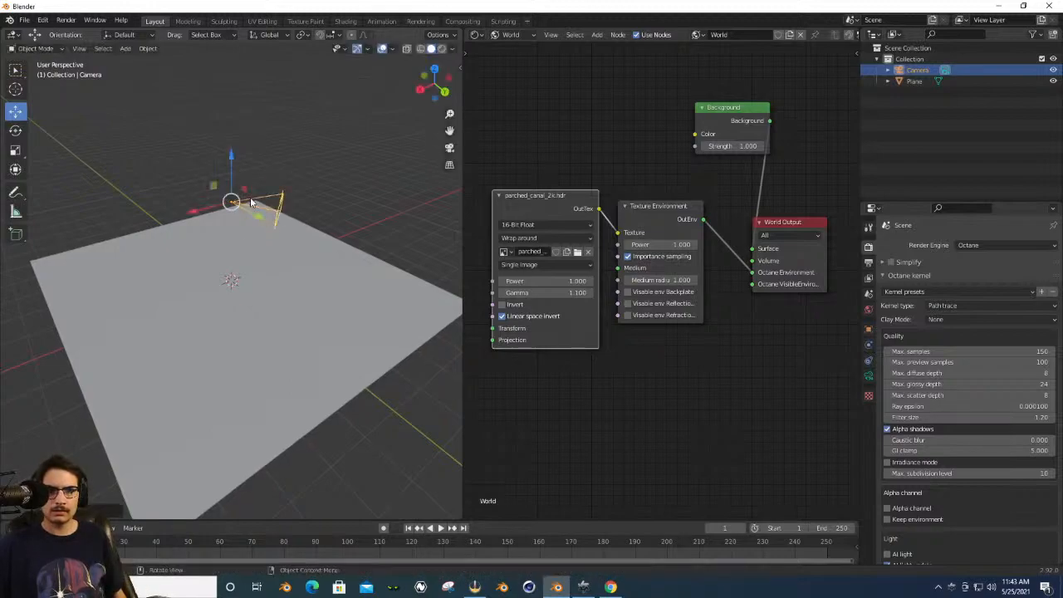
drag(432, 101, 431, 98)
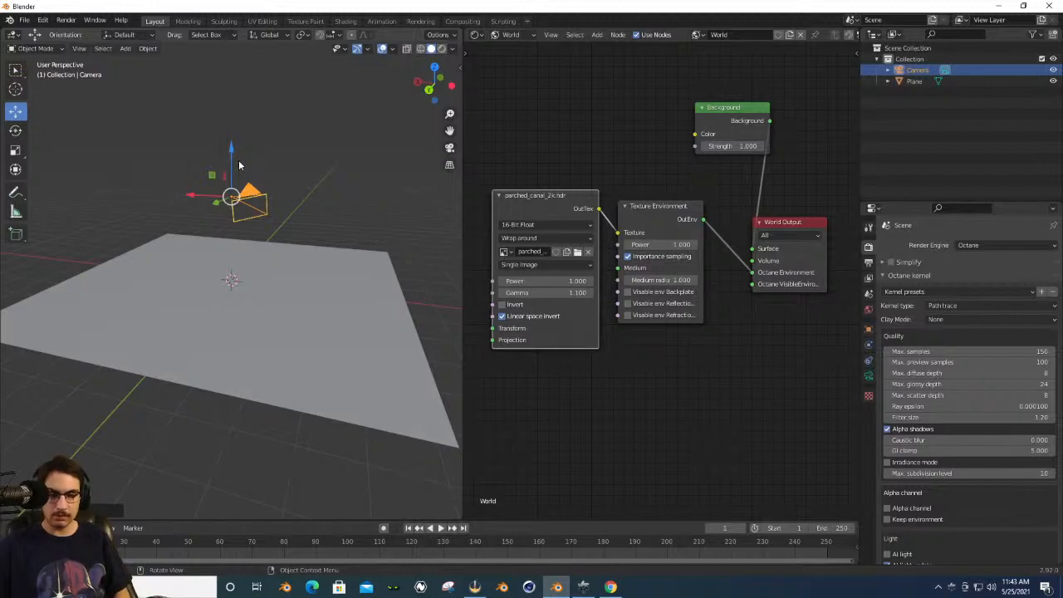
key(r)
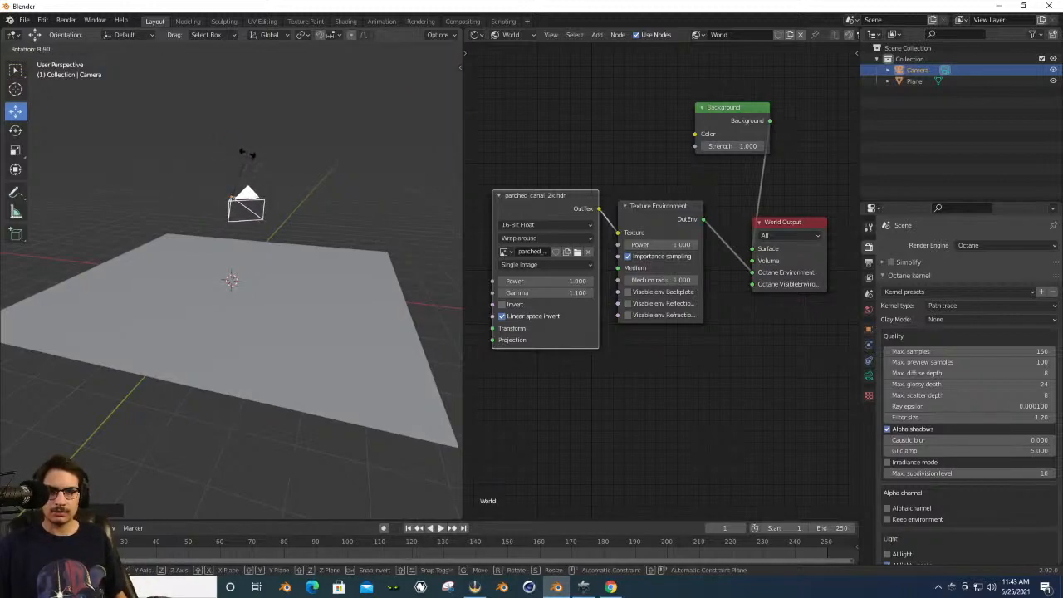
click(247, 146)
click(247, 145)
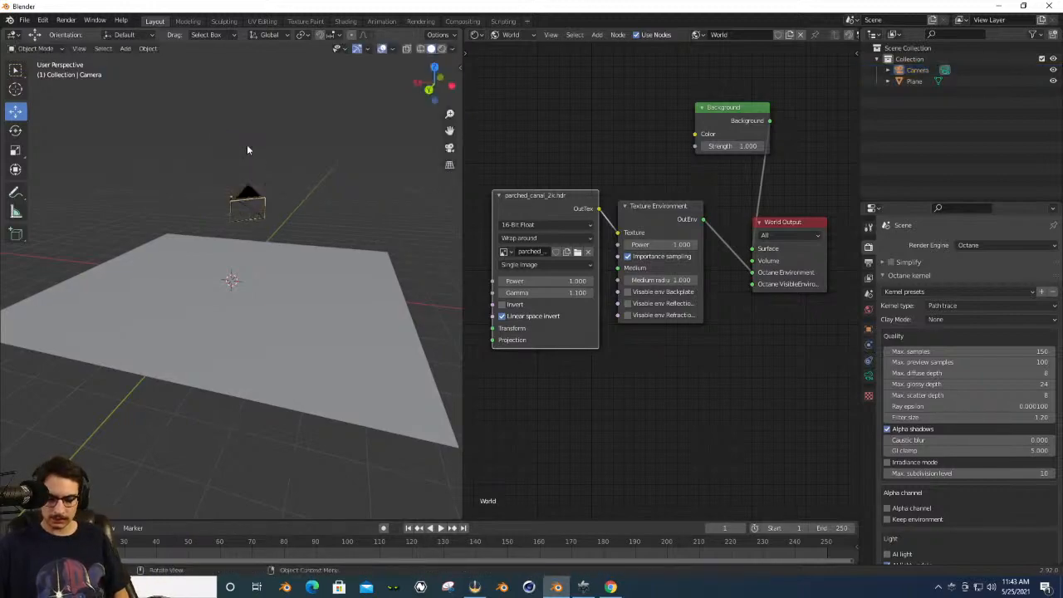
key(z)
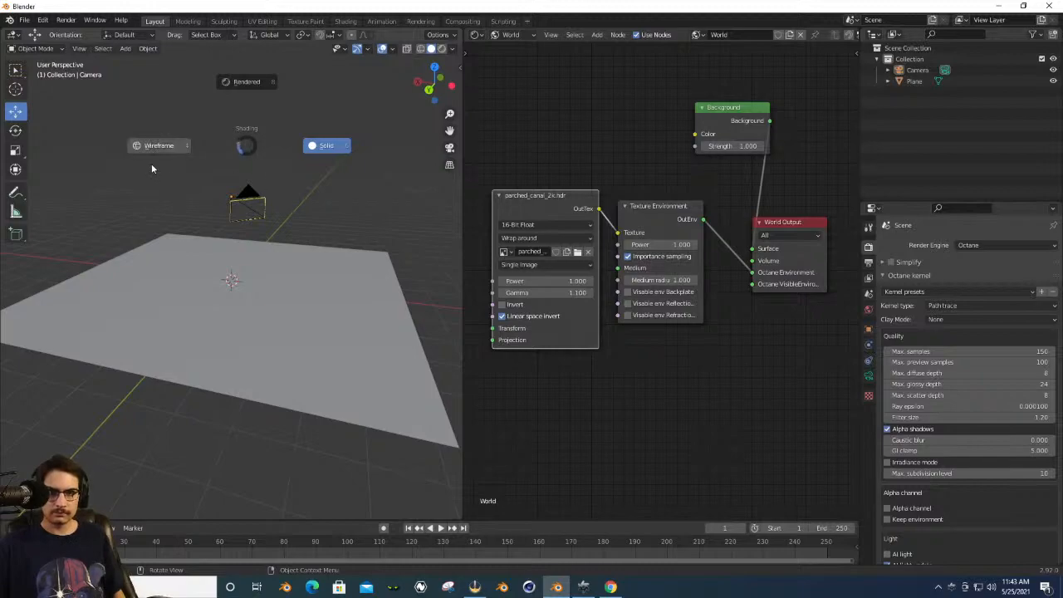
click(324, 145)
Rotate the camera about the global Z and X axes until it faces level along Y, about 90° on X and 0.5° on Z.
click(238, 200)
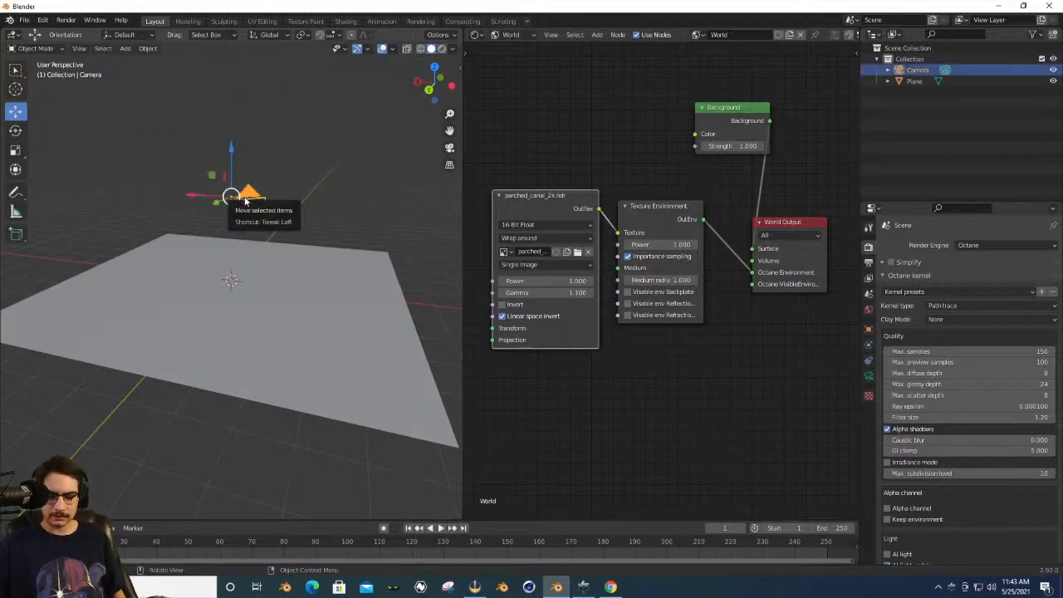
key(r)
key(z)
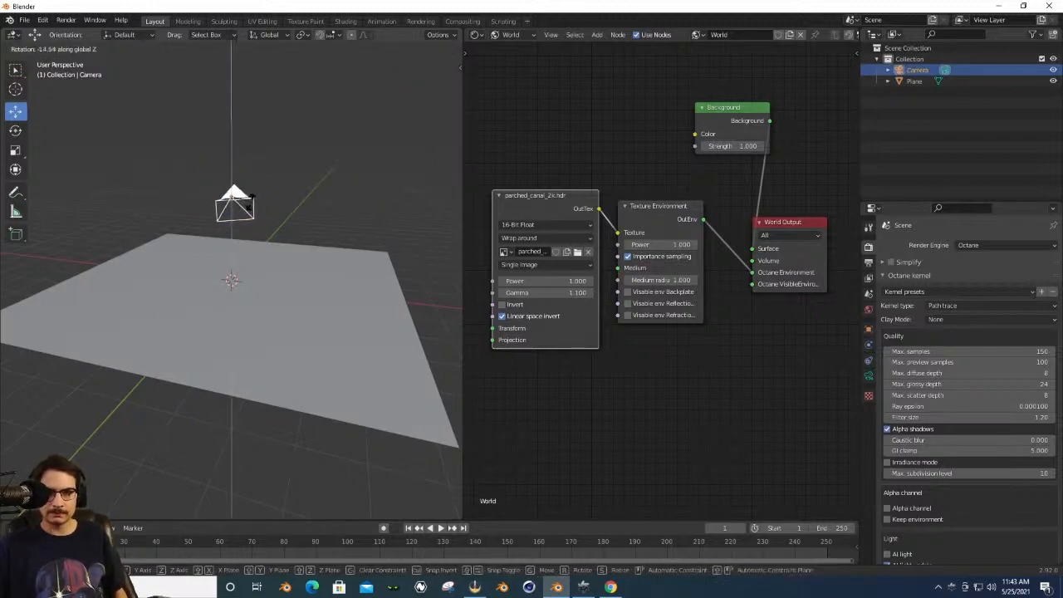
click(287, 247)
key(r)
key(x)
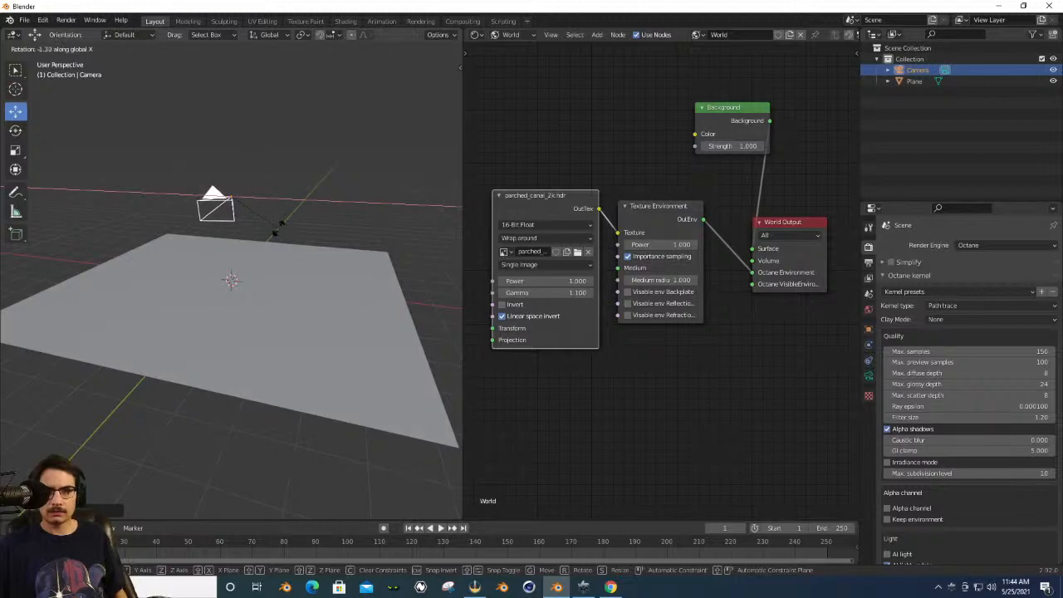
click(317, 256)
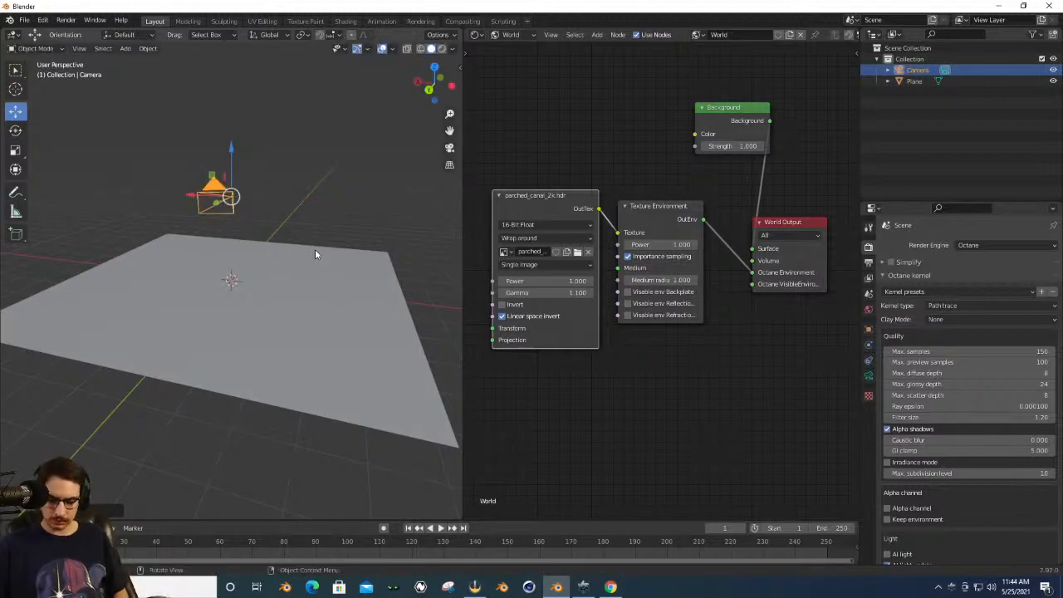
Move the camera back along the global Y axis to about -13.8 m, beyond the plane's edge.
key(g)
key(y)
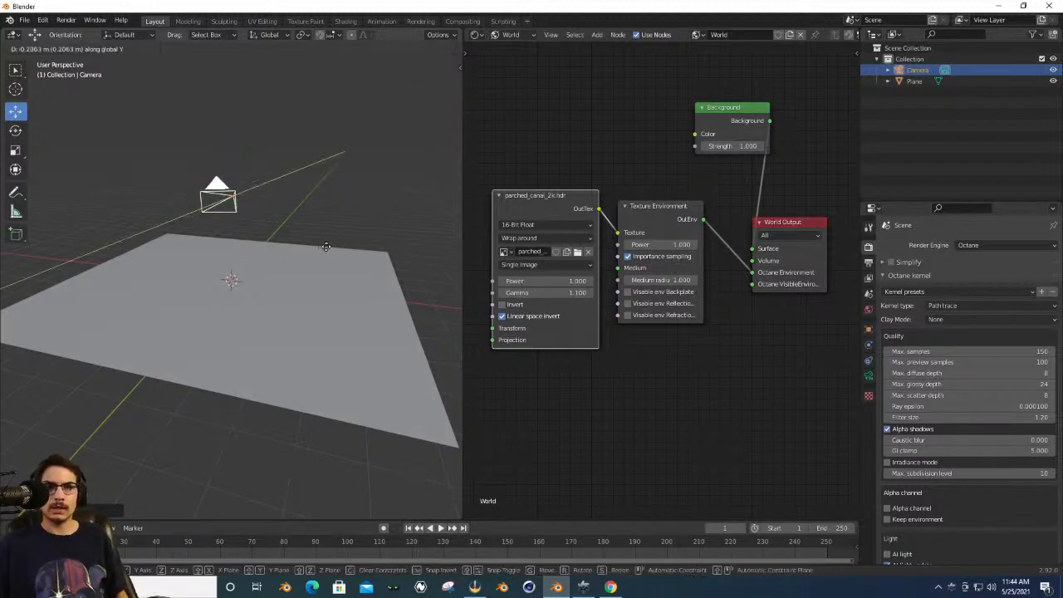
click(384, 230)
drag(433, 91, 518, 86)
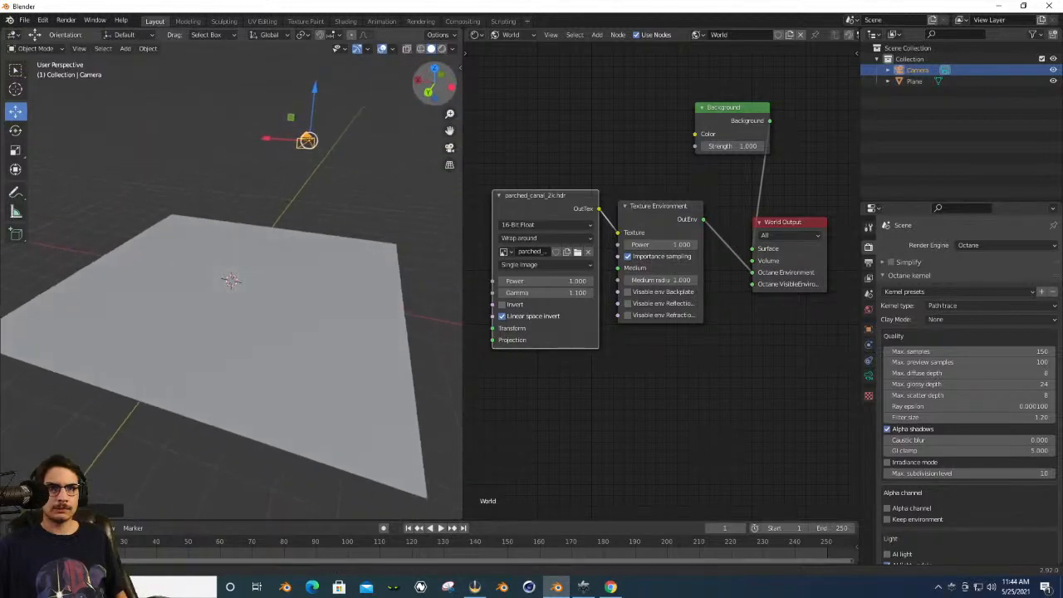
Look through the camera and try to lock it to the view.
click(451, 149)
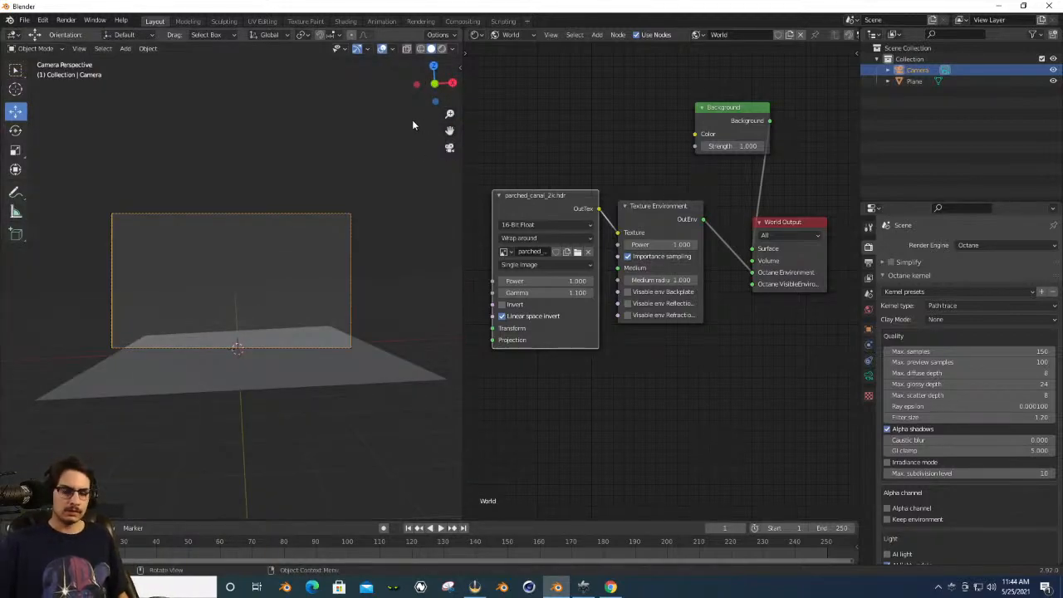
key(n)
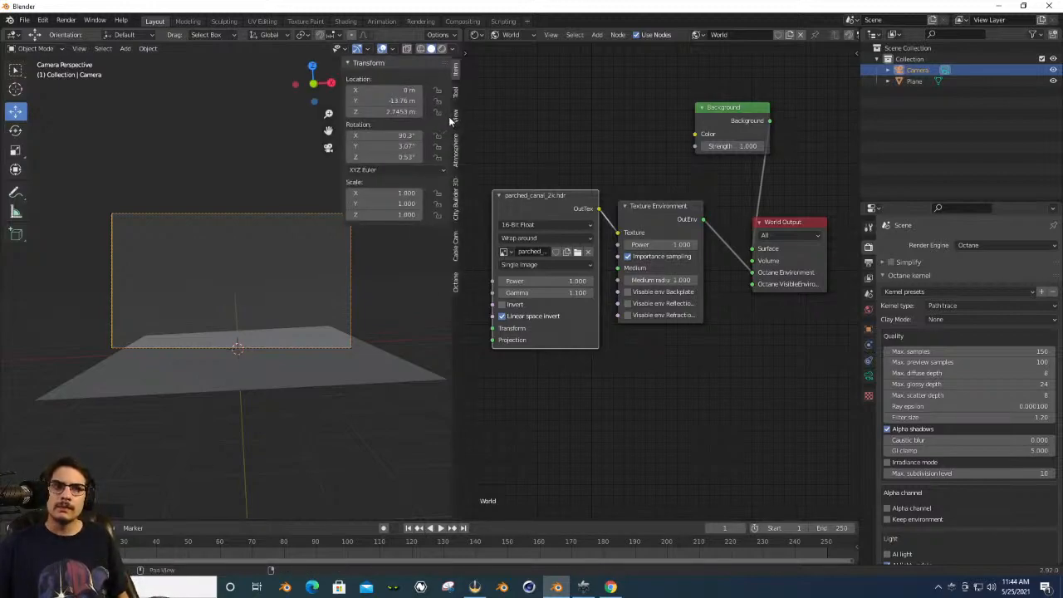
click(454, 116)
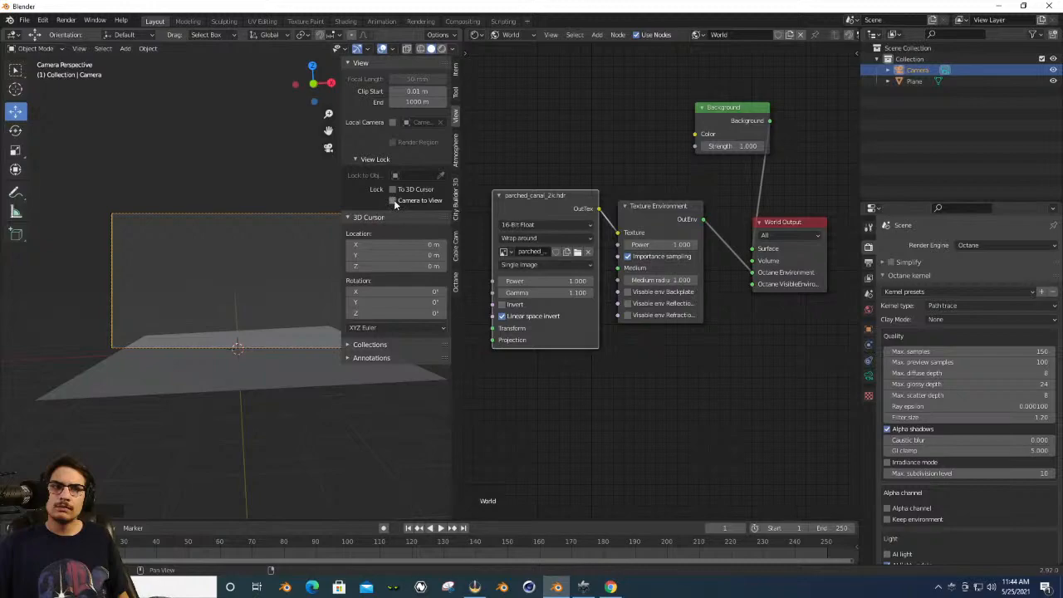
click(394, 201)
key(n)
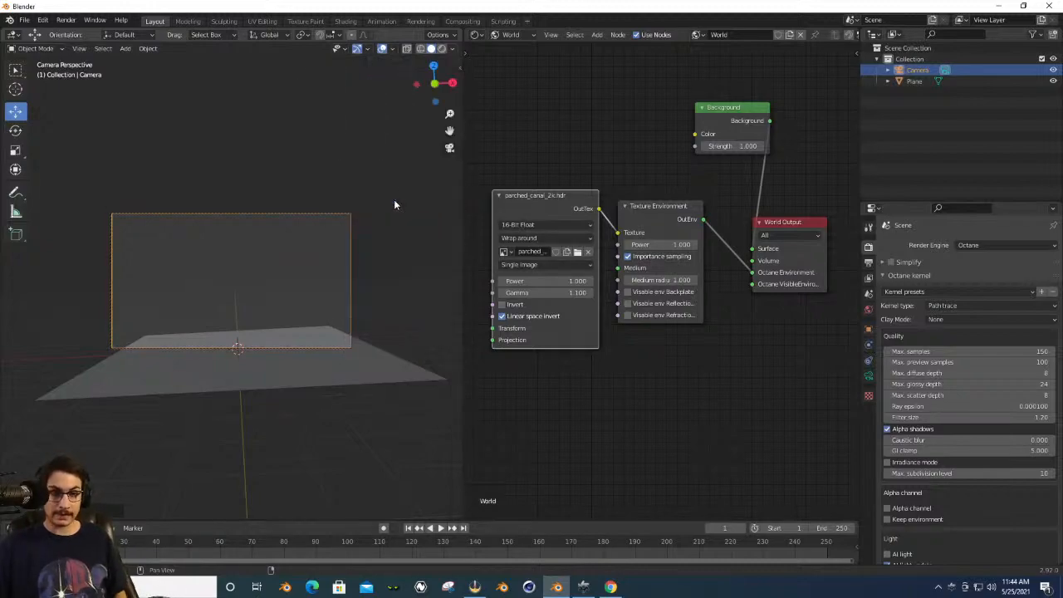
Compare the camera's framing with its placement in the scene by alternating between camera and user perspective views.
click(449, 148)
click(454, 148)
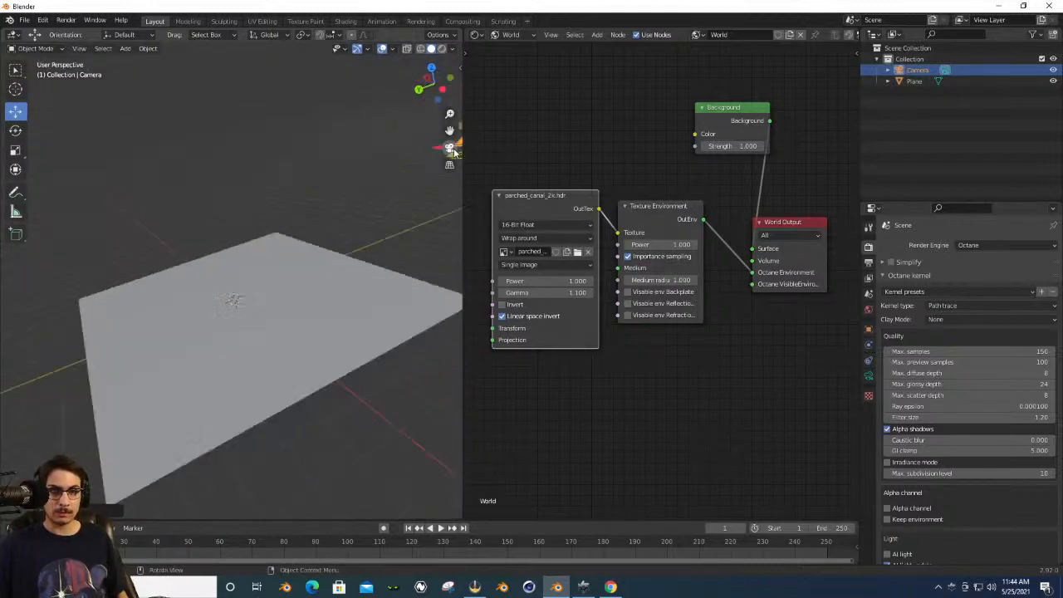
click(454, 147)
click(453, 148)
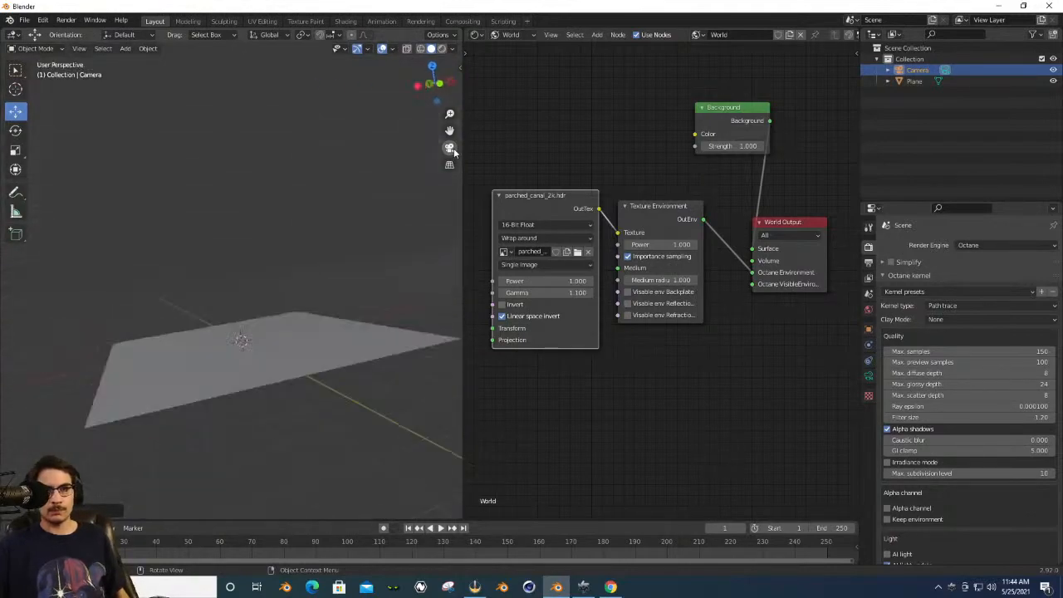
click(454, 148)
click(454, 147)
click(453, 148)
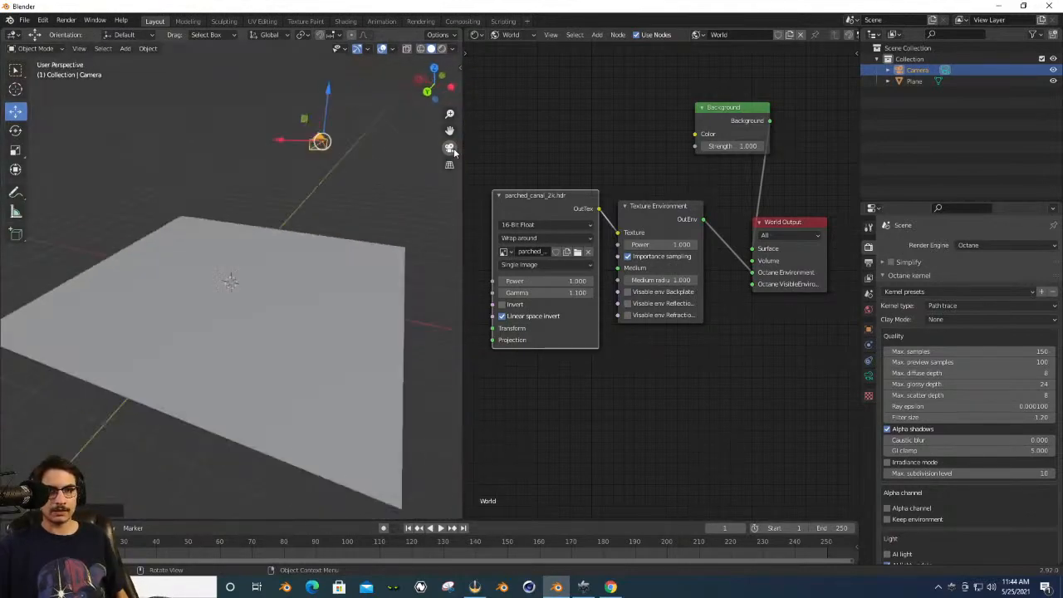
click(454, 147)
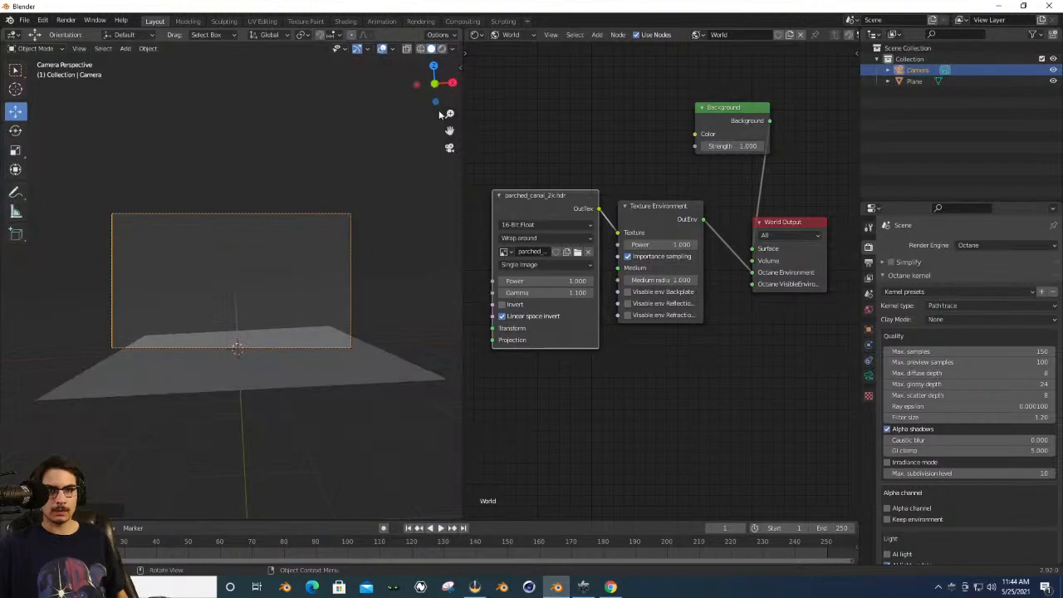
drag(425, 96, 434, 103)
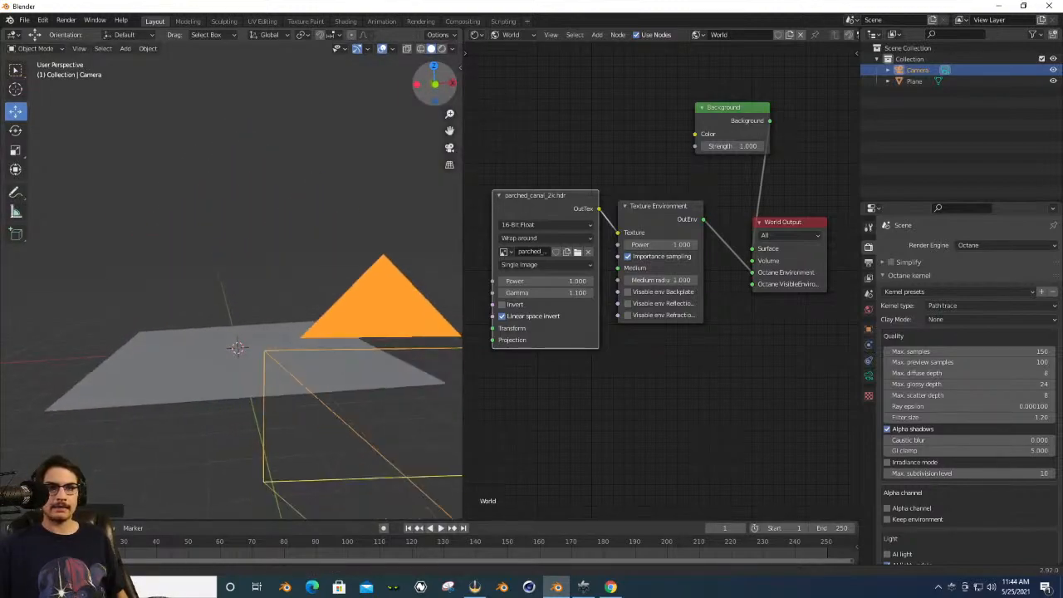
Deselect everything, enable Camera to View locking, and orbit the camera slightly to reframe the ground plane.
key(alt+a)
click(449, 147)
key(n)
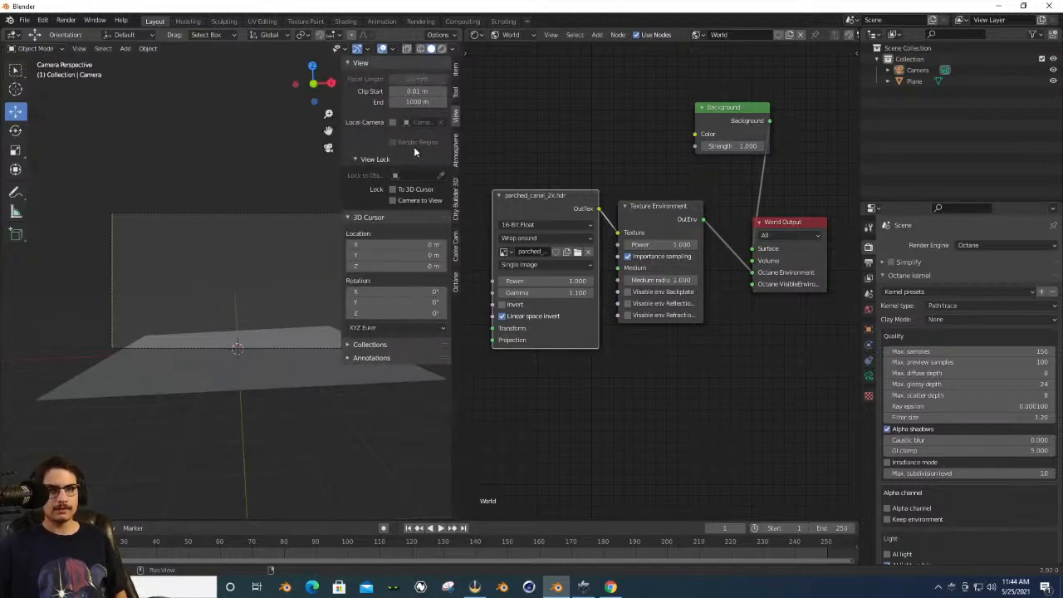
click(393, 201)
key(n)
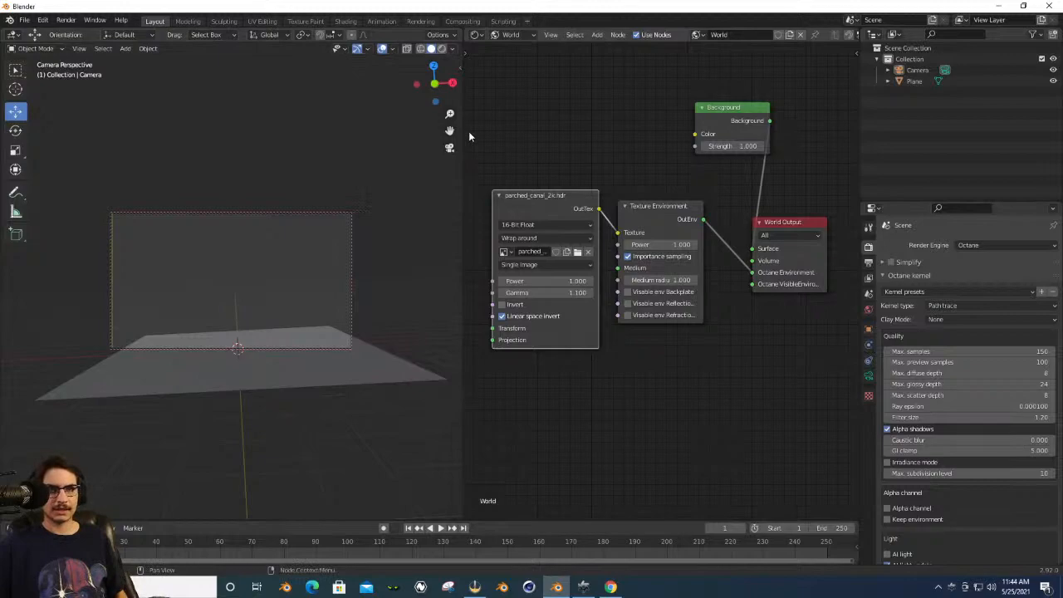
mouse_move(425, 99)
mouse_down()
mouse_move(440, 100)
mouse_move(428, 99)
mouse_move(432, 88)
mouse_move(424, 99)
mouse_move(444, 130)
mouse_move(417, 128)
mouse_move(428, 127)
mouse_move(428, 87)
mouse_move(430, 98)
mouse_up()
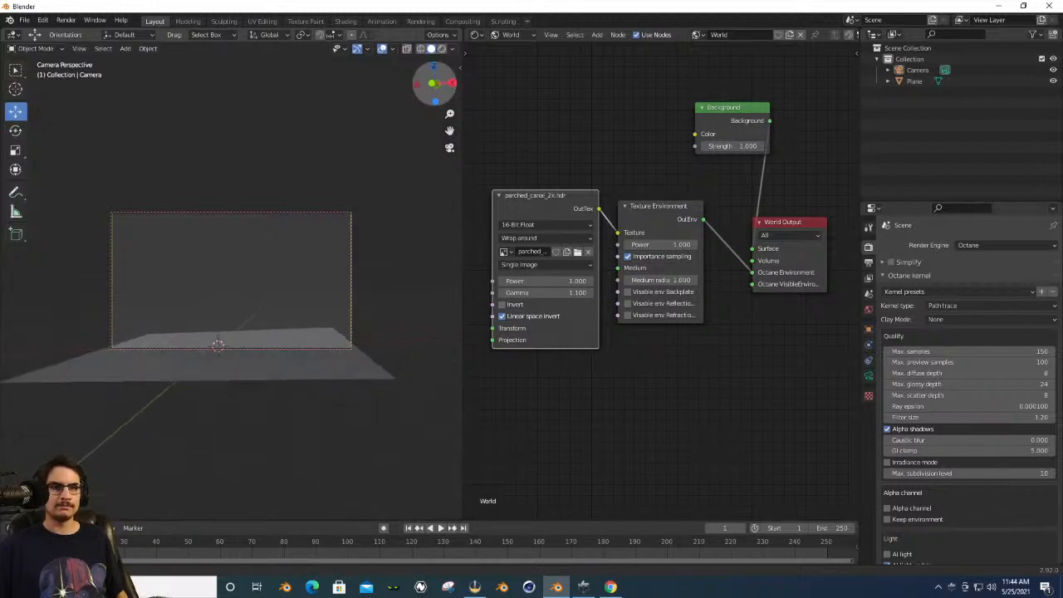
click(449, 148)
mouse_move(433, 83)
mouse_down()
mouse_move(414, 98)
mouse_move(417, 81)
mouse_up()
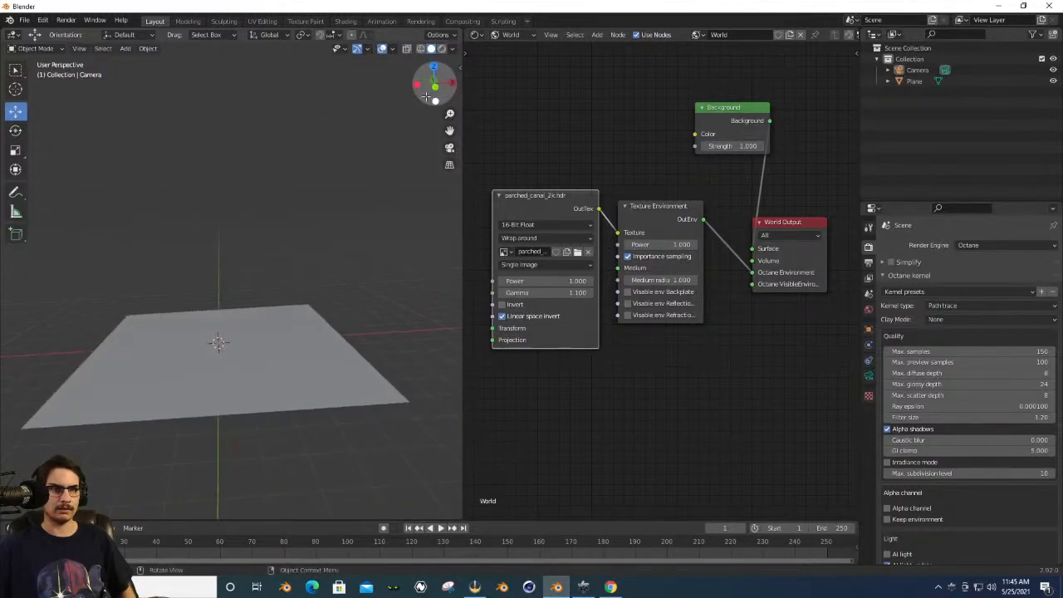
click(449, 149)
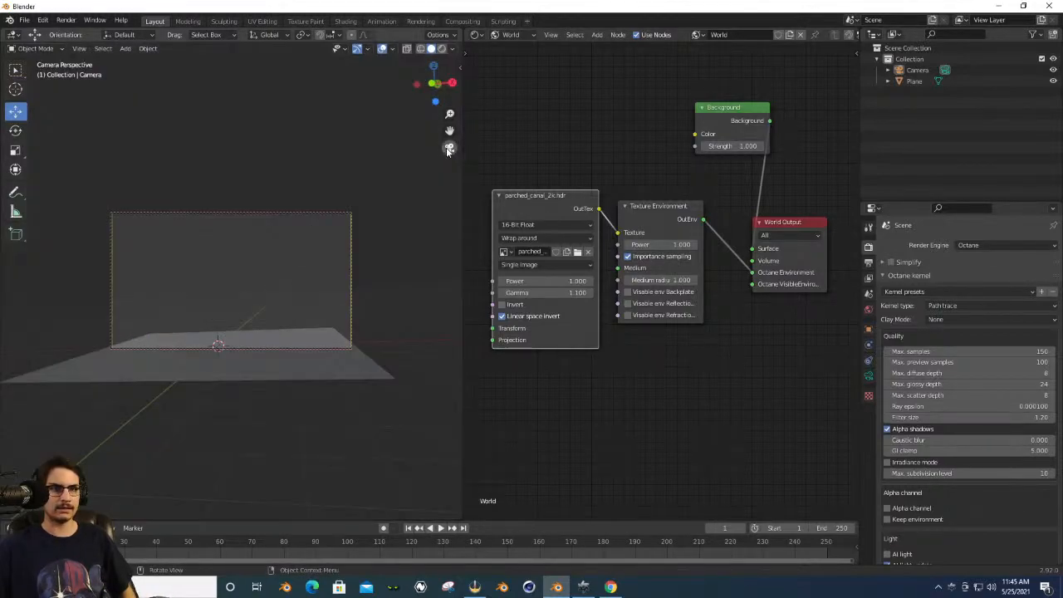
Try a 35 mm focal length on the camera and set it back to 50 mm.
click(349, 211)
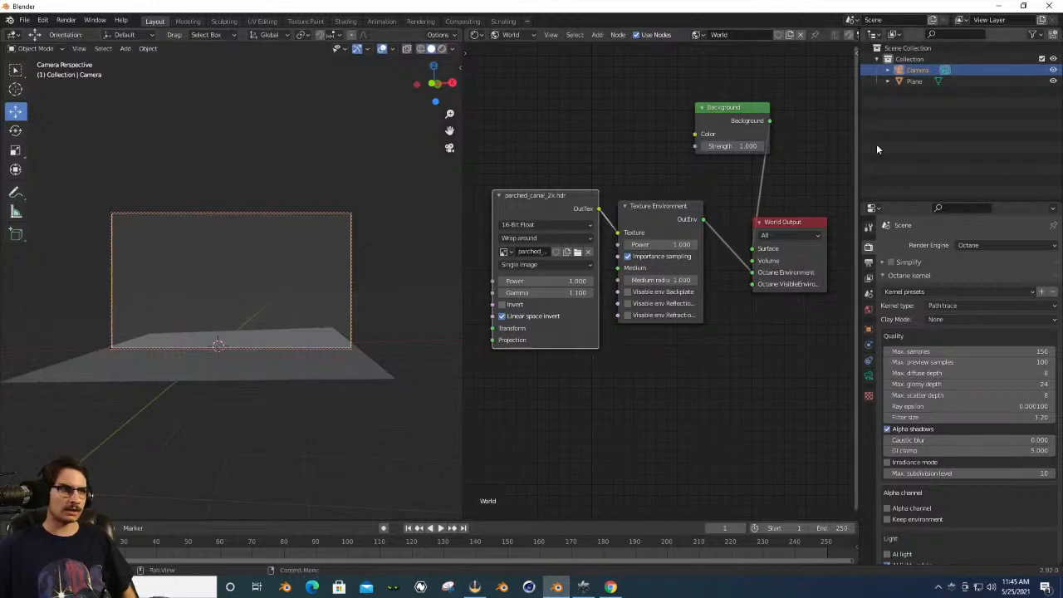
click(869, 377)
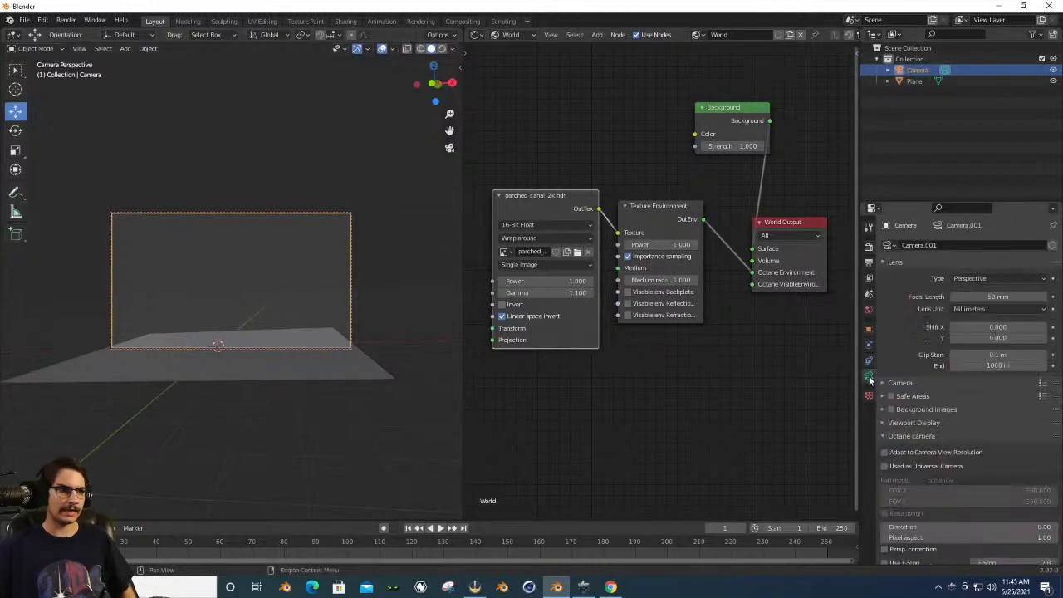
click(992, 296)
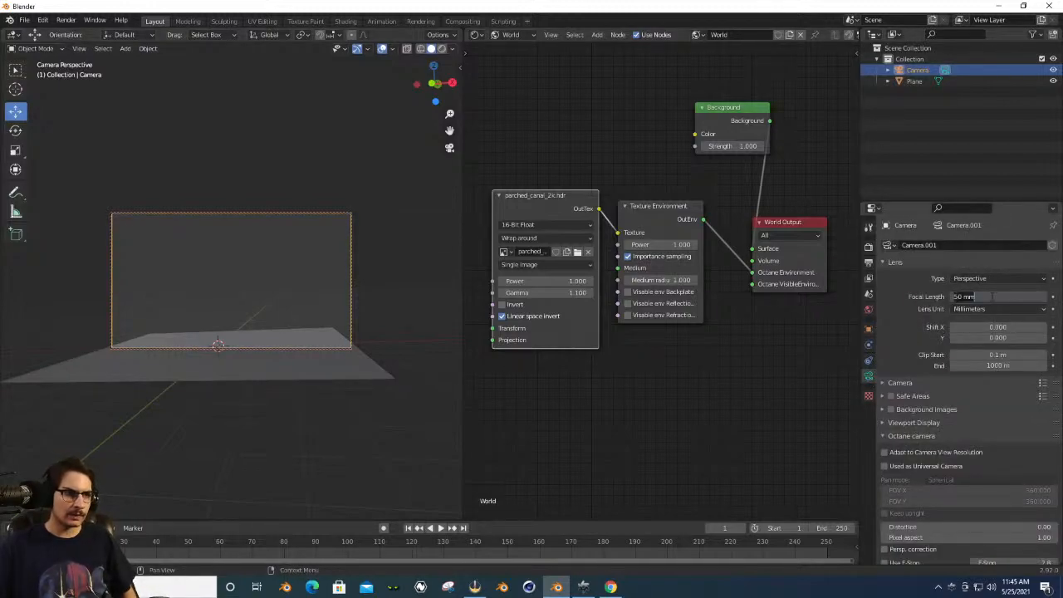
text(35)
key(Return)
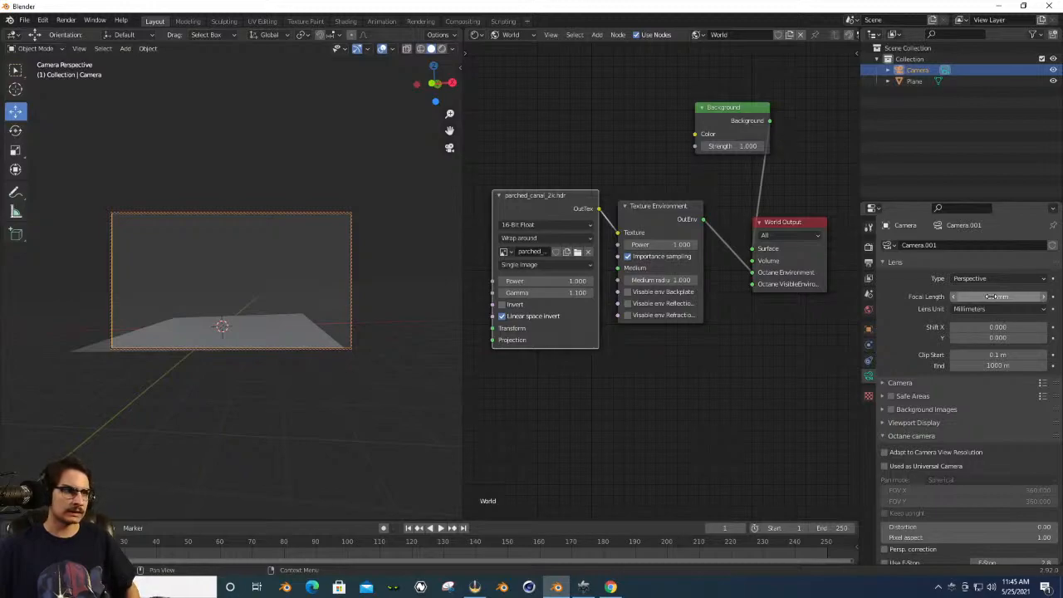
click(990, 297)
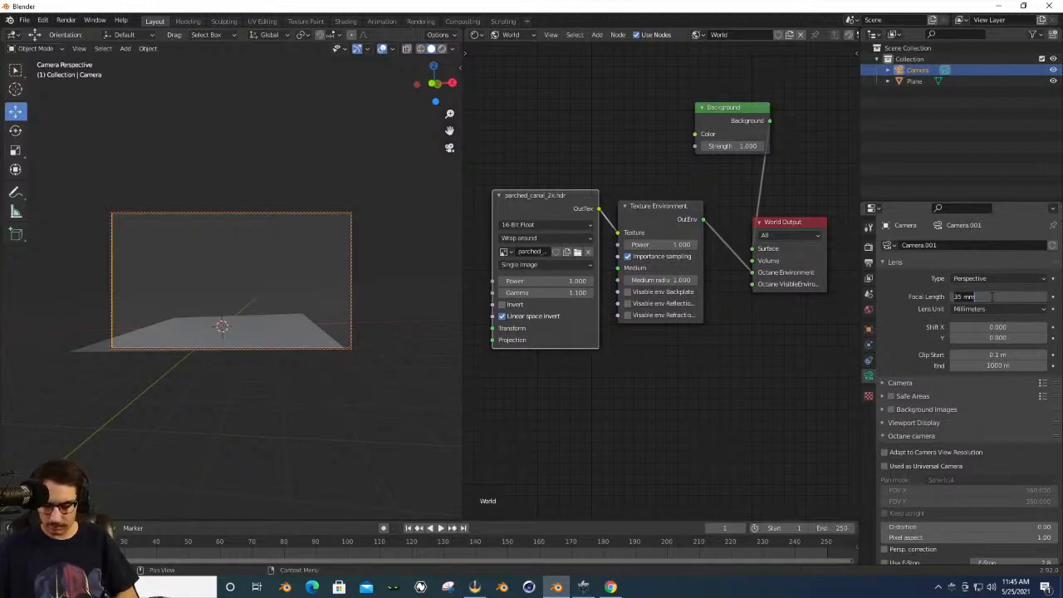
text(5)
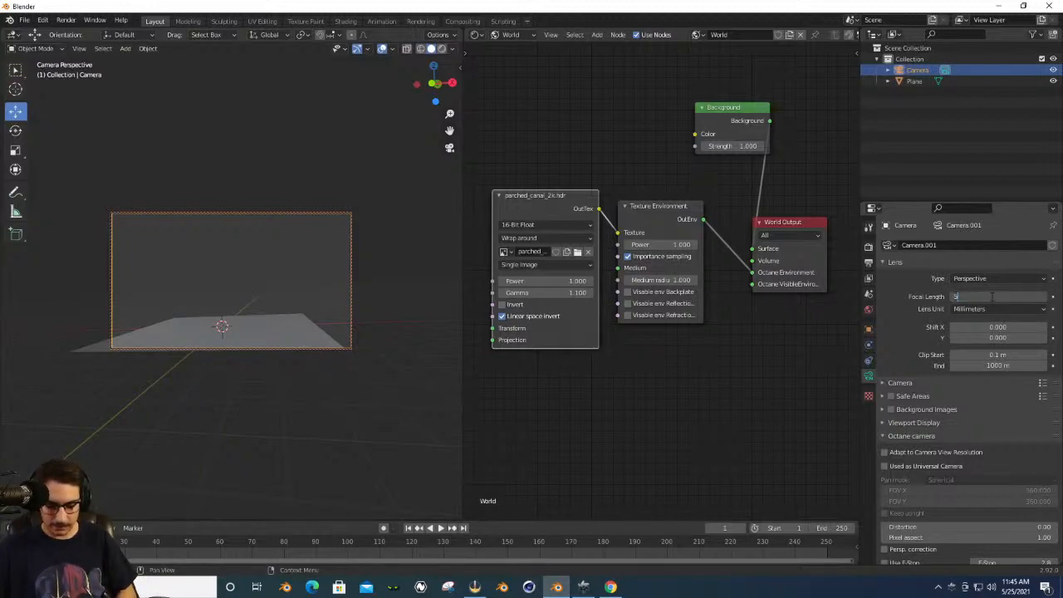
text(0)
key(Return)
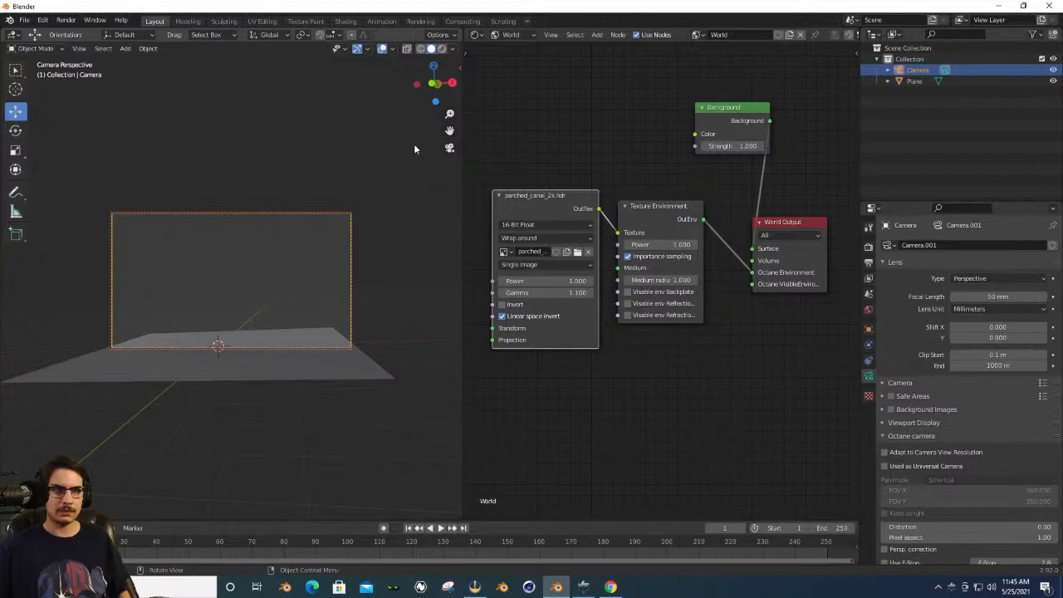
Scale up the ground plane until it spans the full width of the camera frame, and preview it briefly in rendered shading.
click(448, 149)
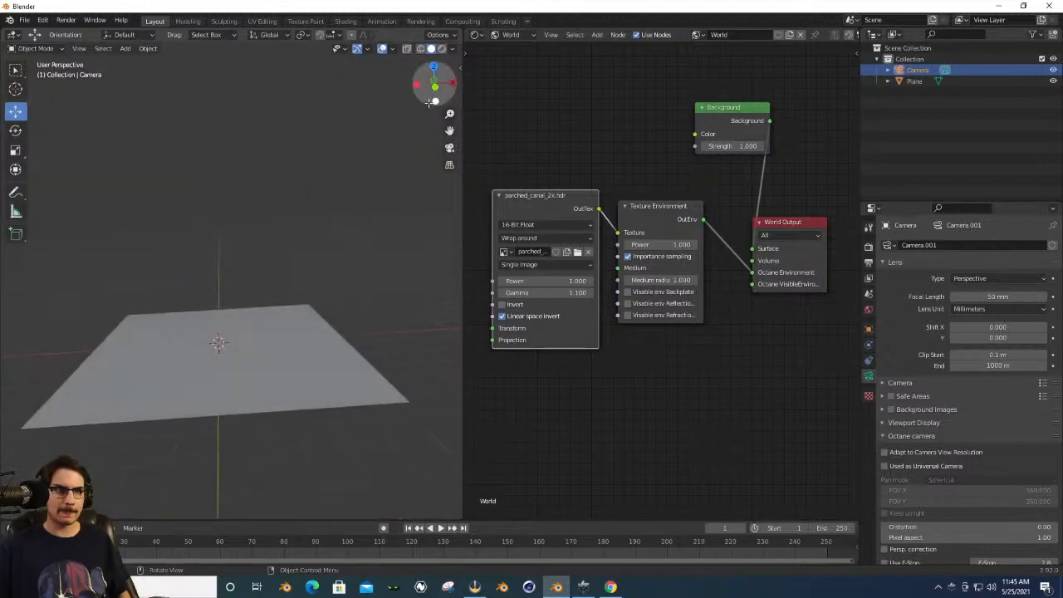
click(450, 150)
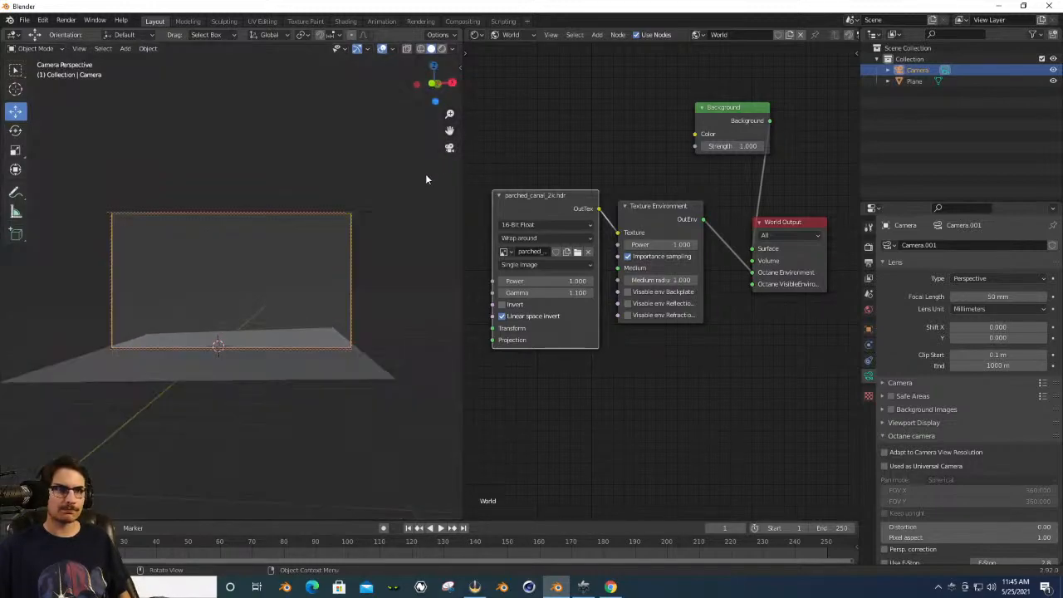
click(320, 368)
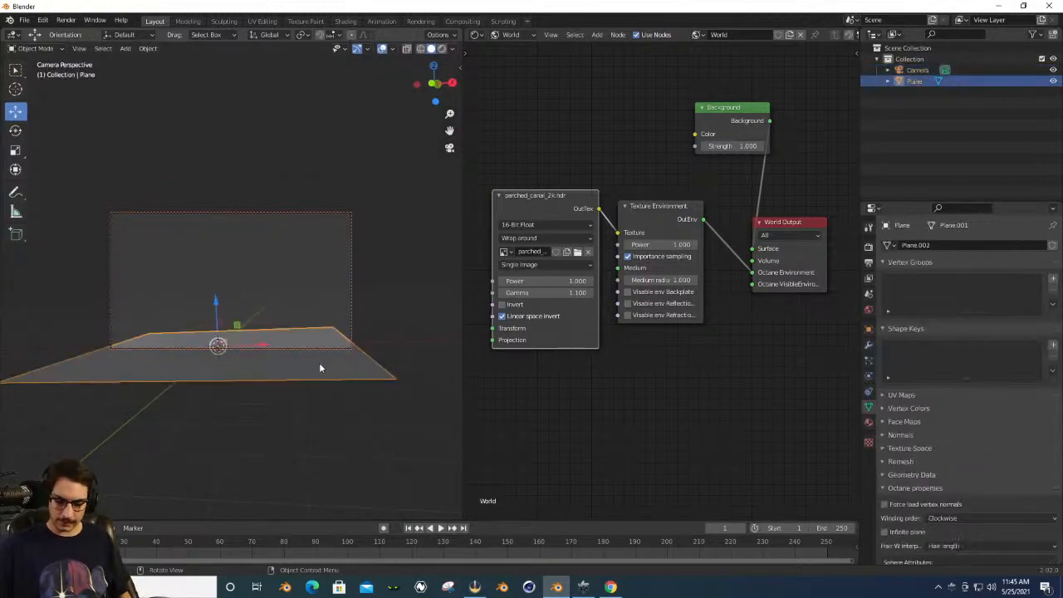
key(s)
click(461, 390)
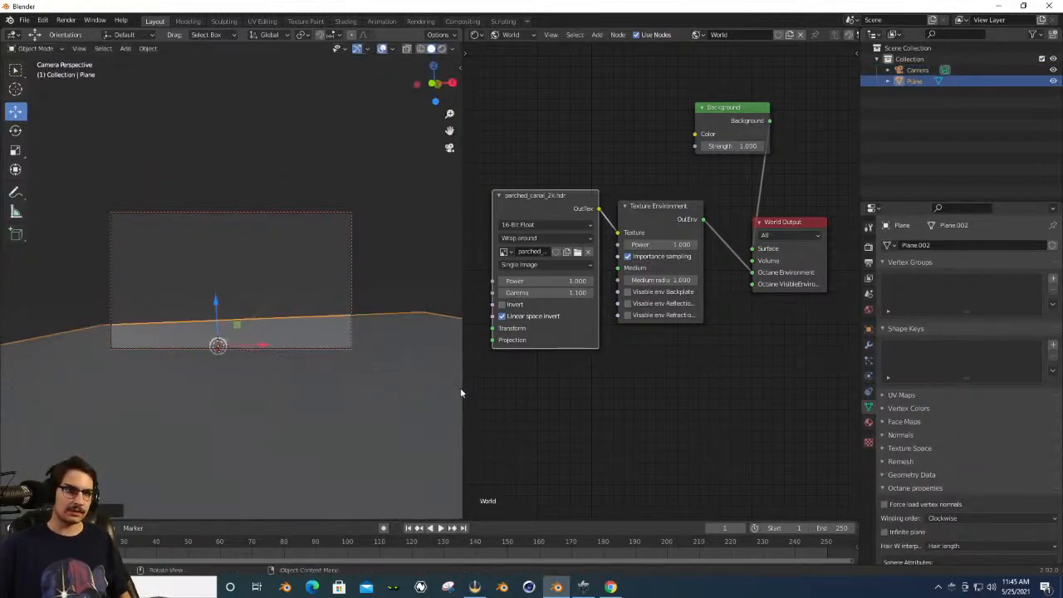
click(441, 48)
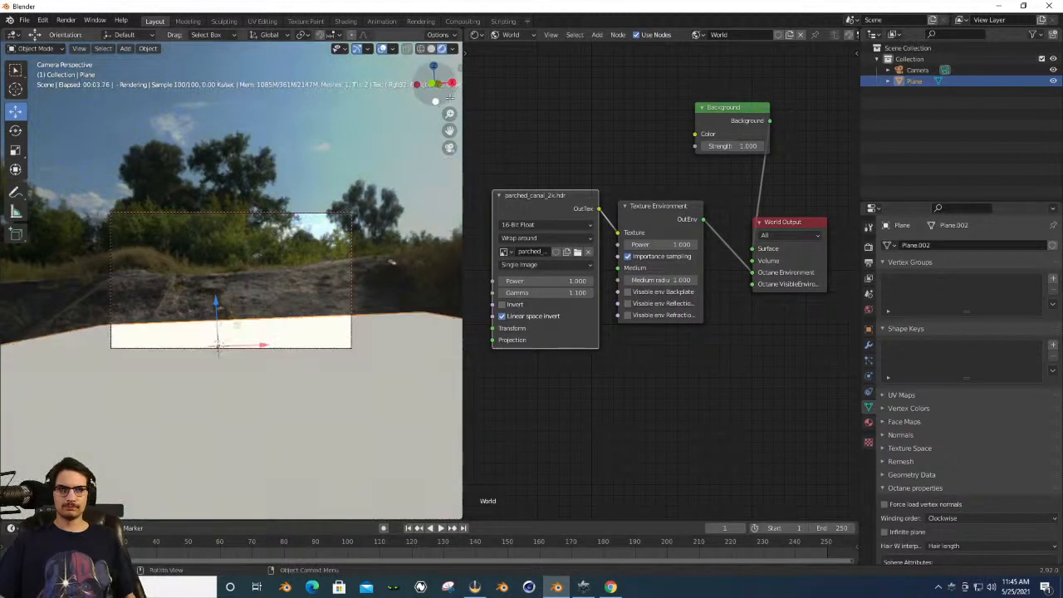
click(431, 49)
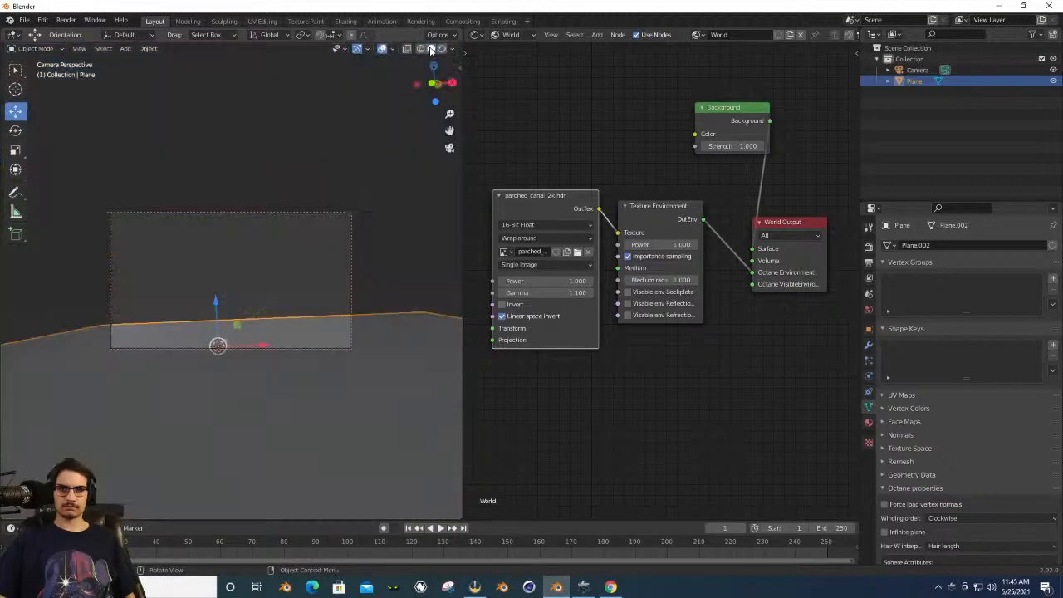
Move the ground plane along the global Y axis away from the camera and check it through the camera.
click(450, 150)
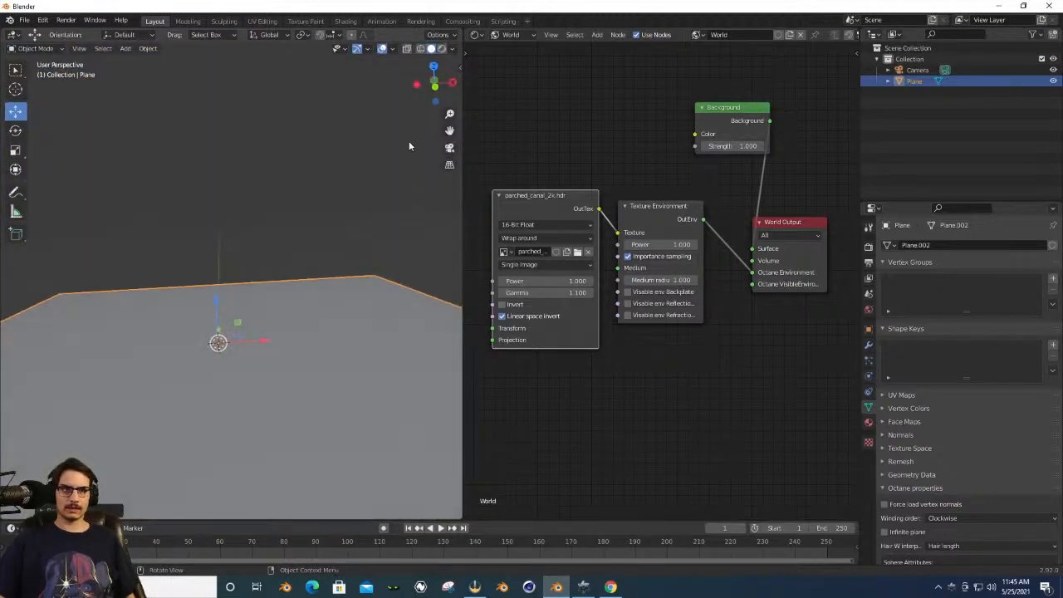
middle_drag(456, 118, 451, 117)
drag(423, 92, 396, 131)
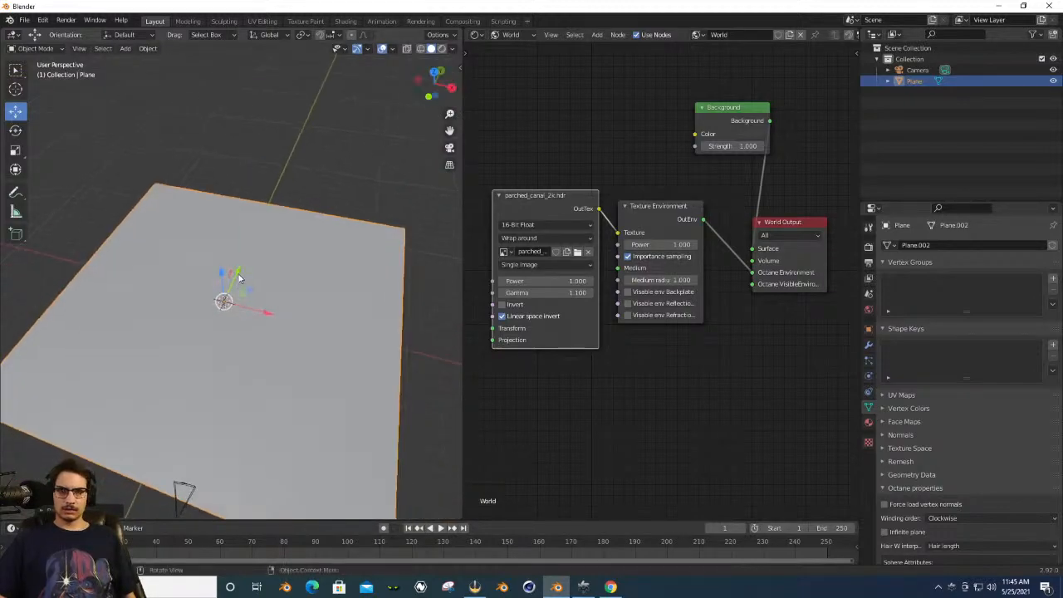
middle_drag(243, 274, 270, 230)
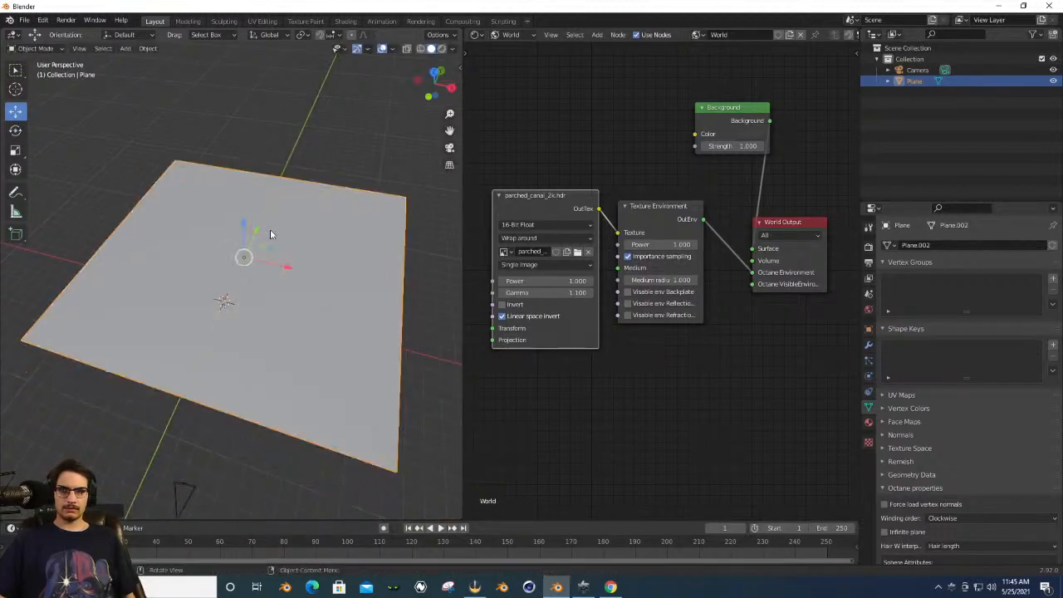
click(450, 147)
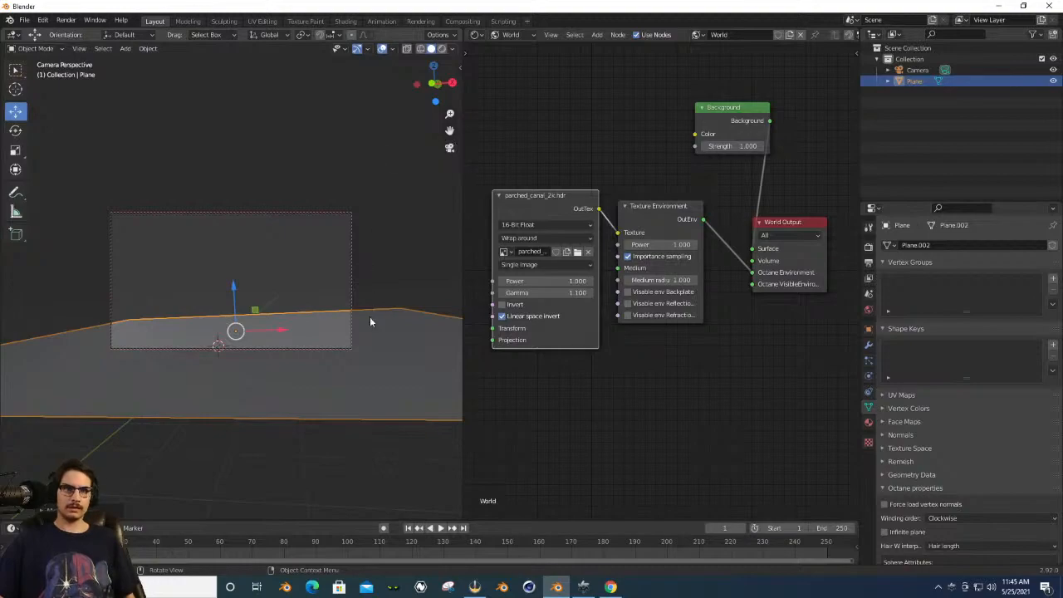
Rotate the camera about -0.75° around the global Y axis, and select the ground plane.
click(353, 268)
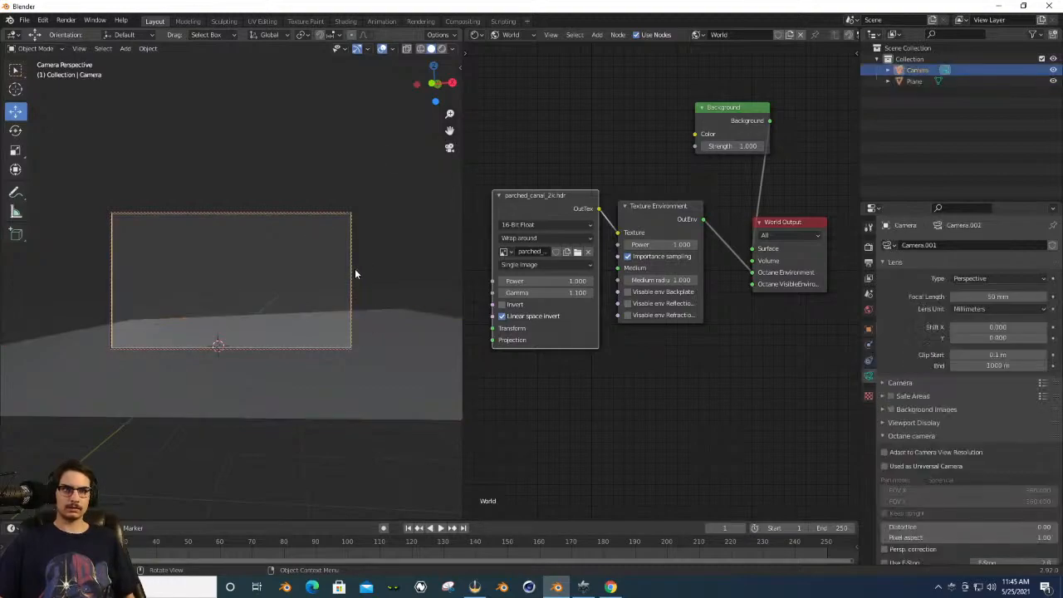
key(r)
key(y)
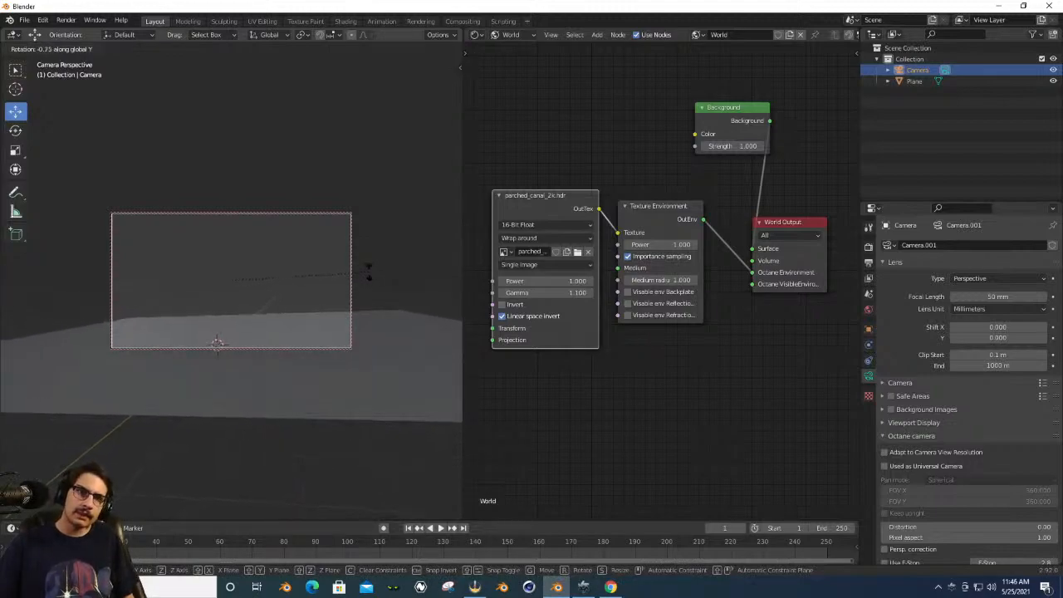
click(369, 272)
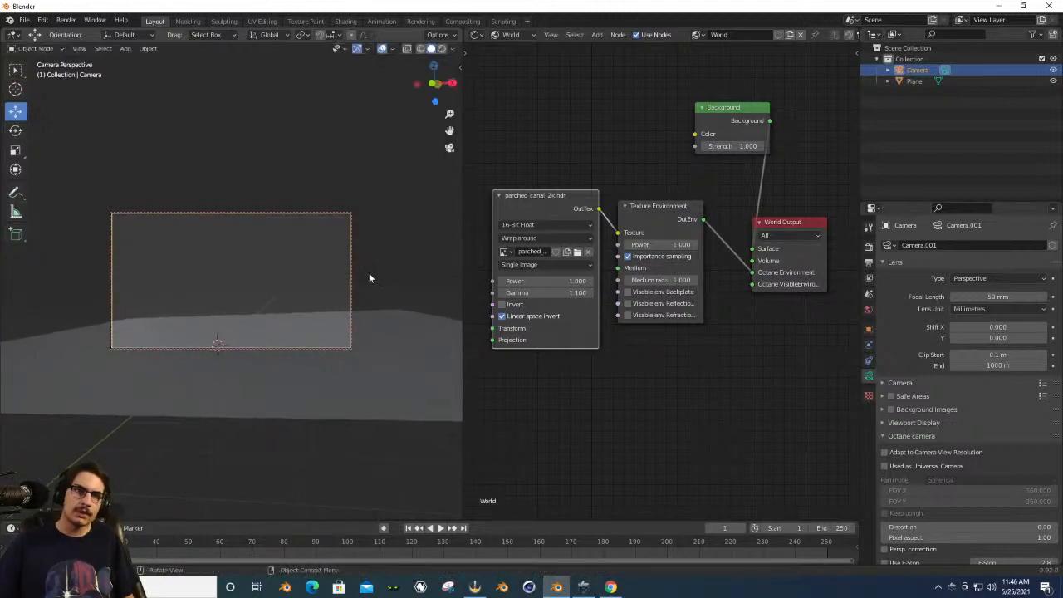
click(370, 341)
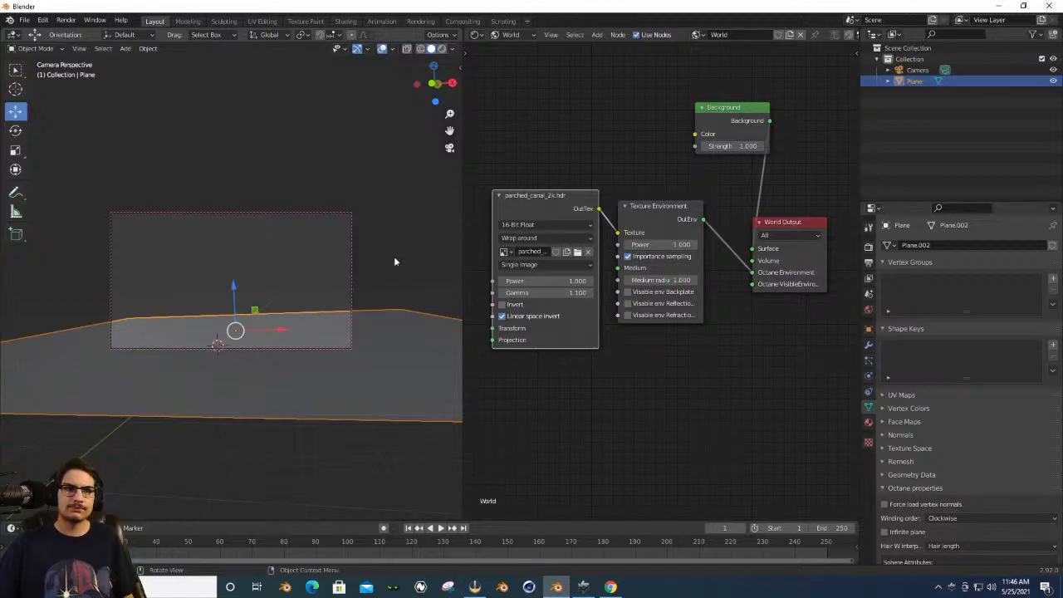
Stretch the ground plane by about 1.7 along the global X axis, preview it through the camera in rendered shading, and deselect it.
click(449, 148)
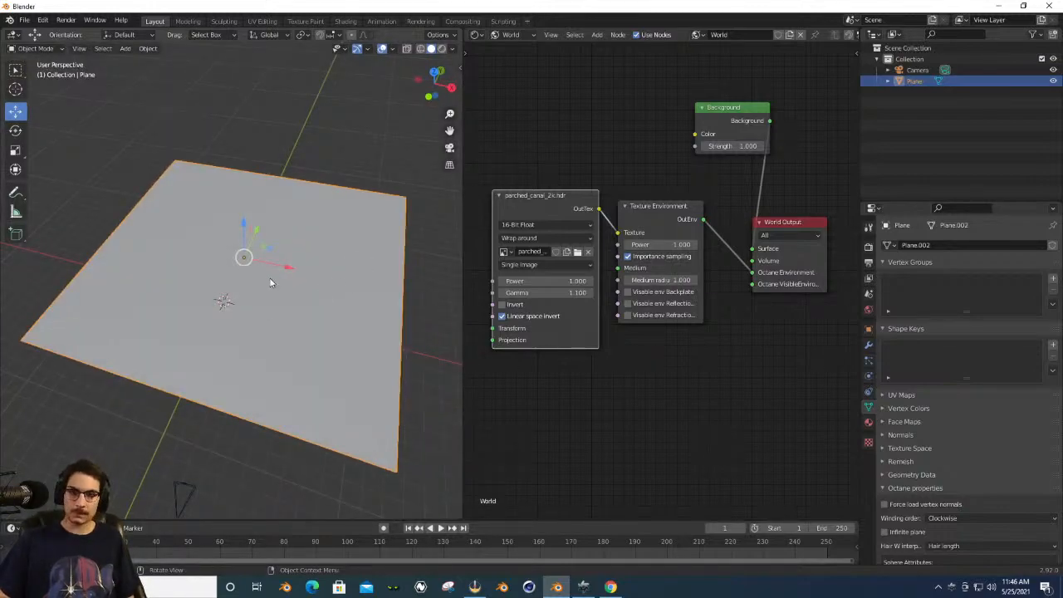
key(s)
key(x)
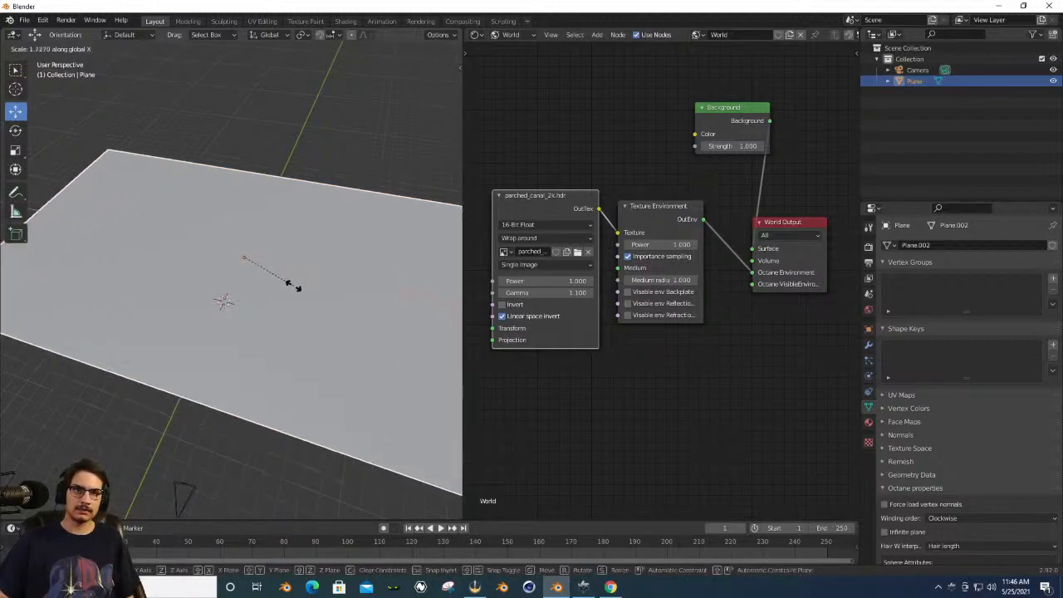
click(294, 285)
click(449, 149)
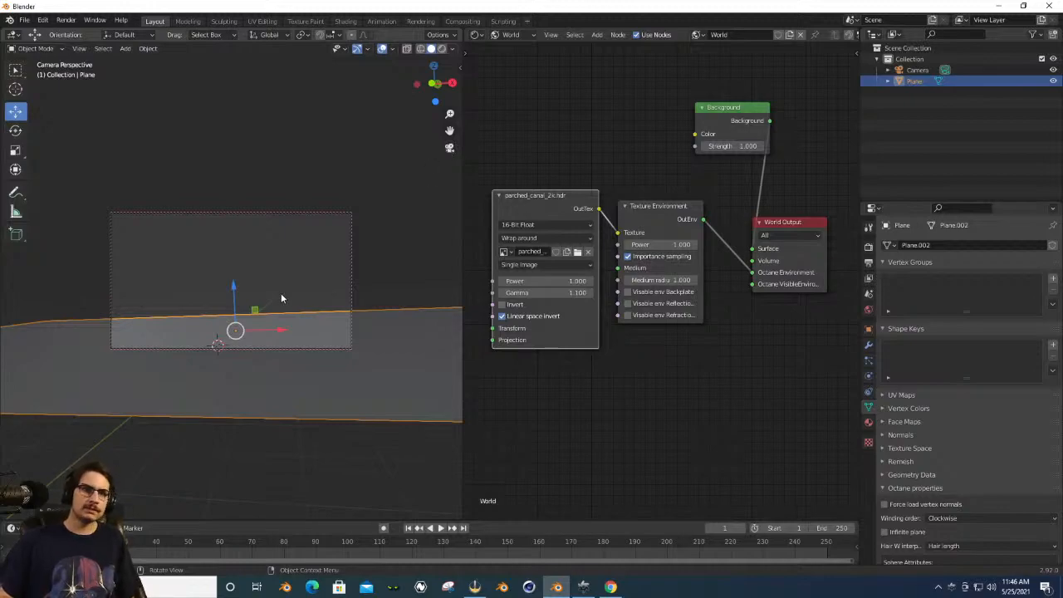
click(442, 48)
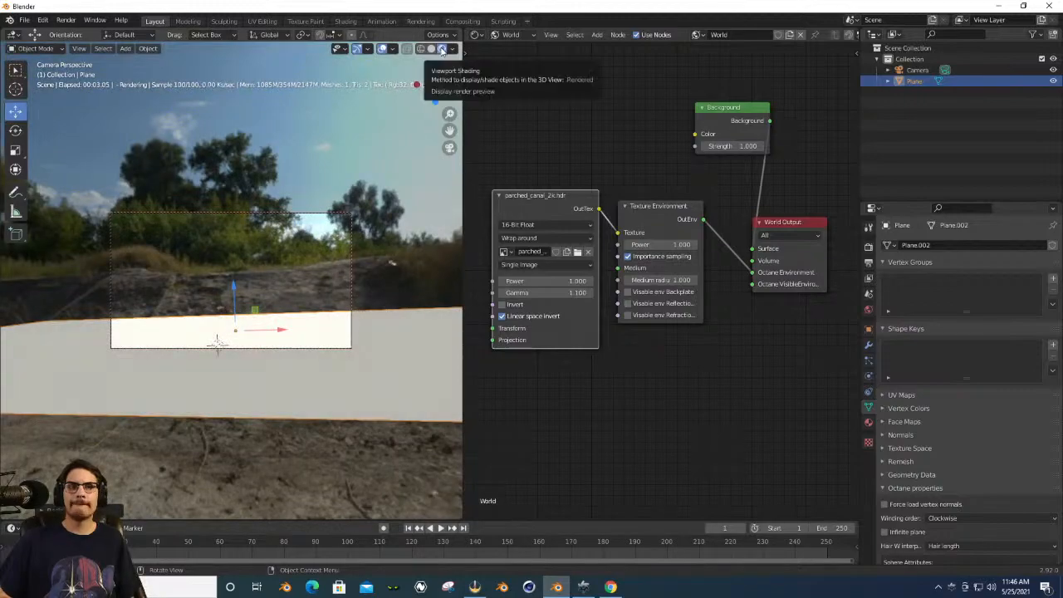
click(432, 48)
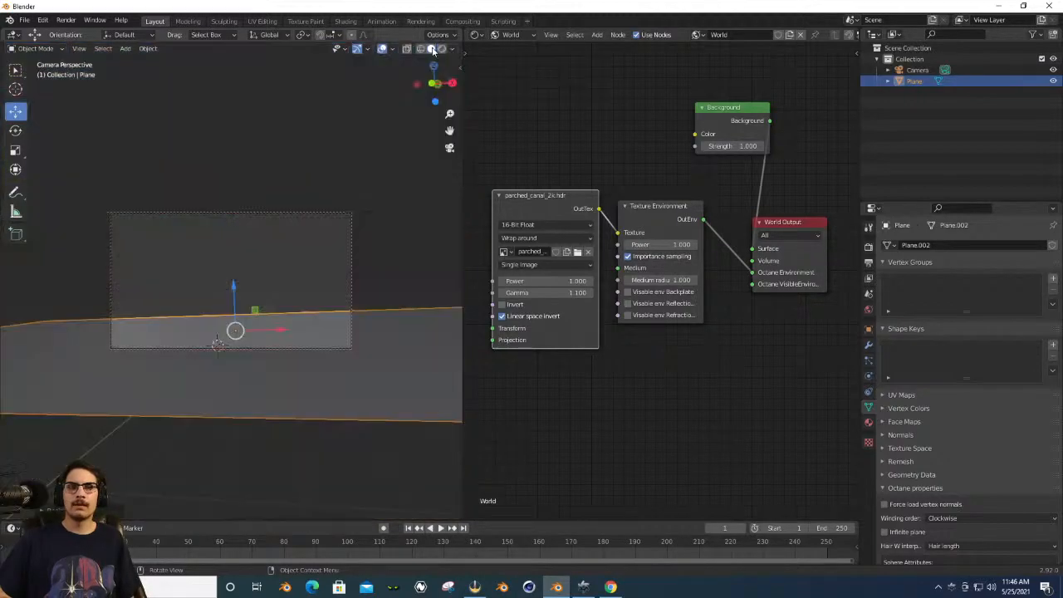
click(403, 246)
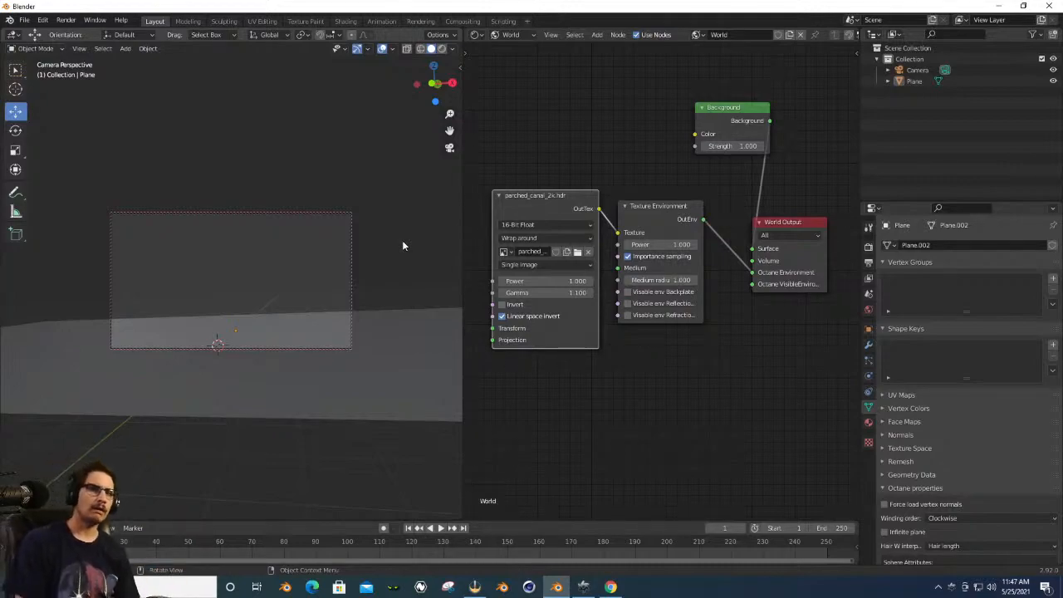
drag(449, 113, 449, 159)
click(450, 147)
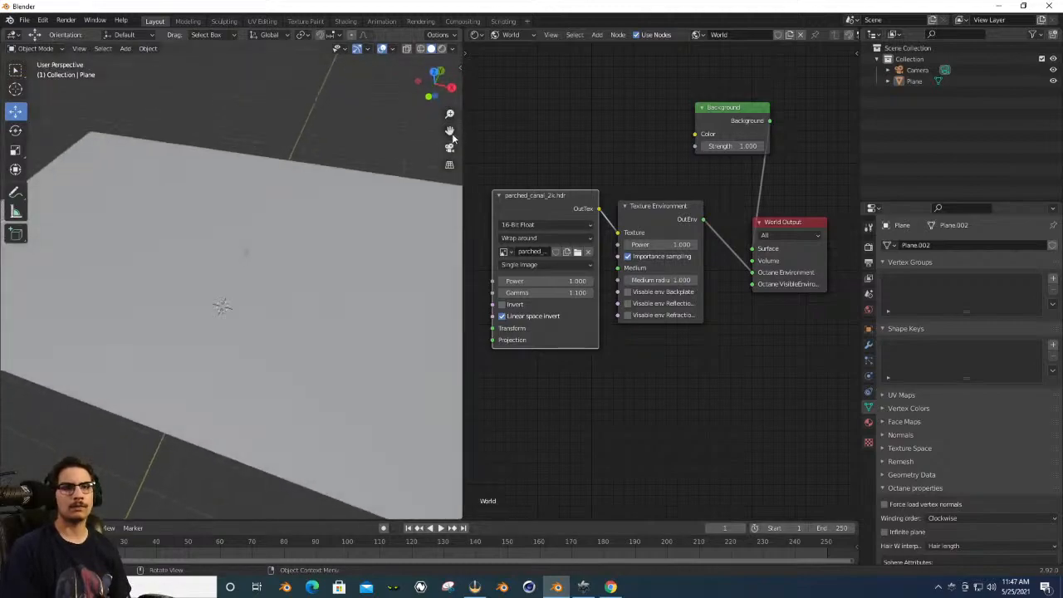
drag(436, 86, 433, 110)
drag(431, 99, 294, 67)
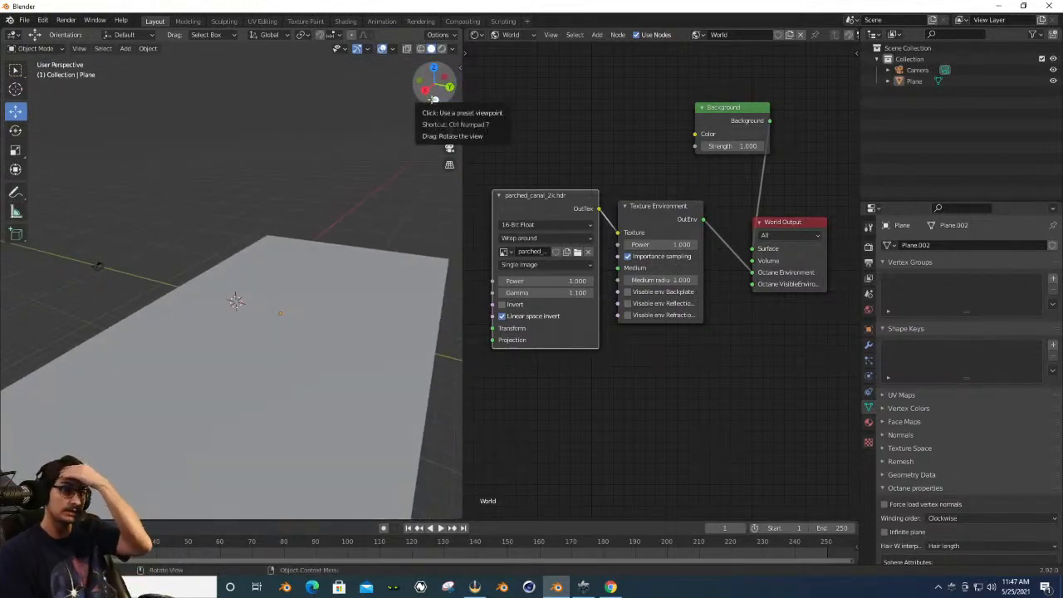
drag(432, 99, 395, 146)
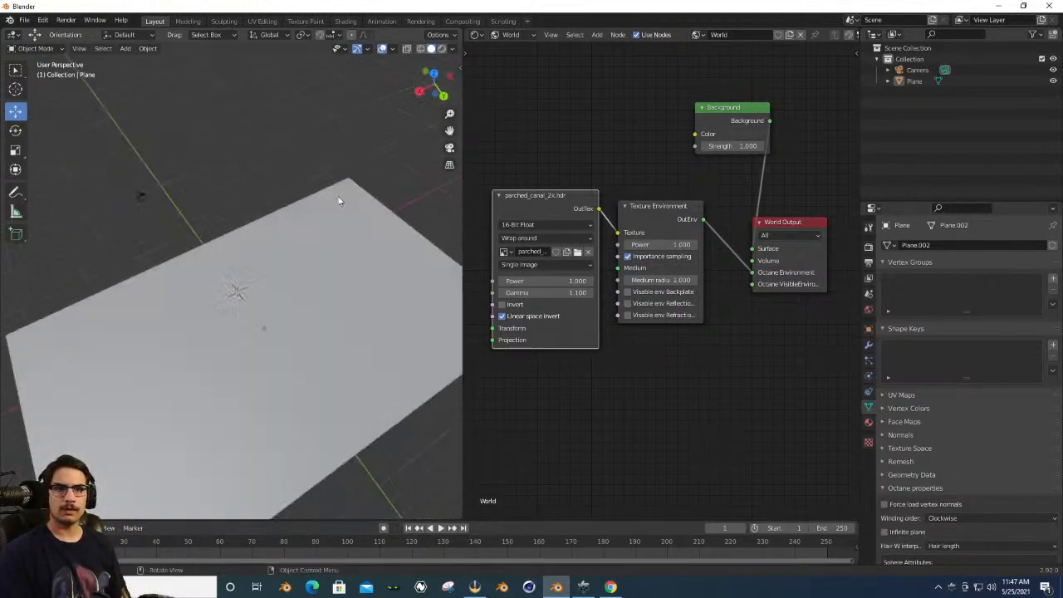
mouse_move(434, 98)
mouse_down()
mouse_move(407, 120)
mouse_move(434, 100)
mouse_up()
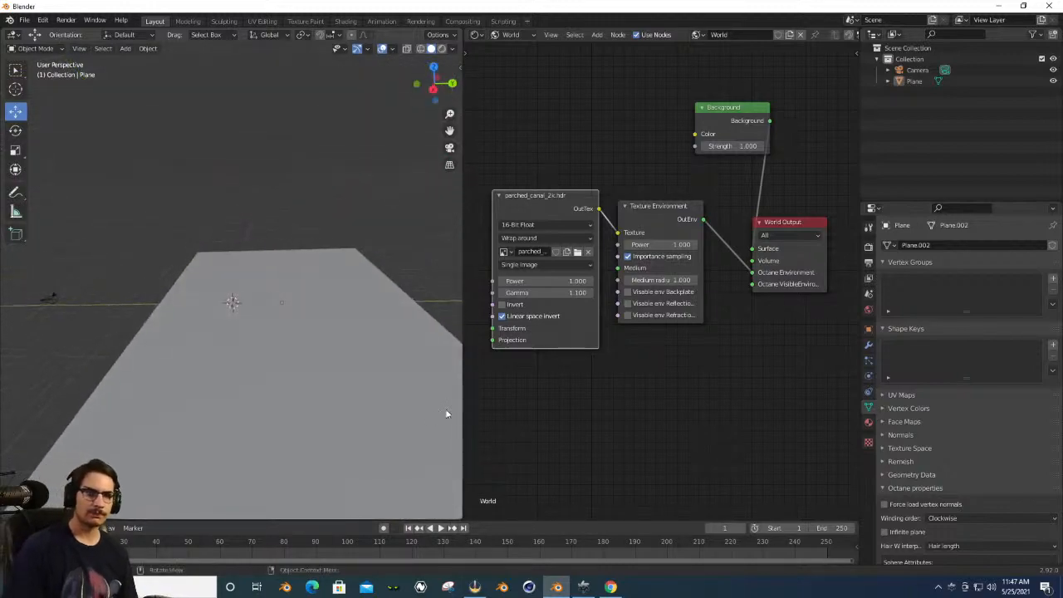
Switch to the browser and show the downloaded file in its Downloads folder.
click(611, 587)
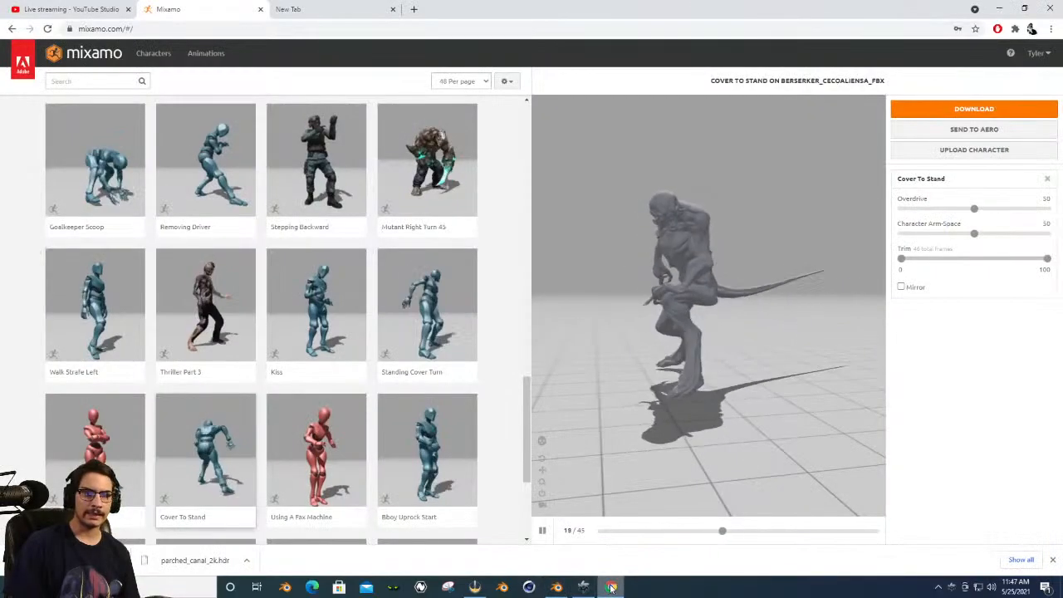
click(246, 561)
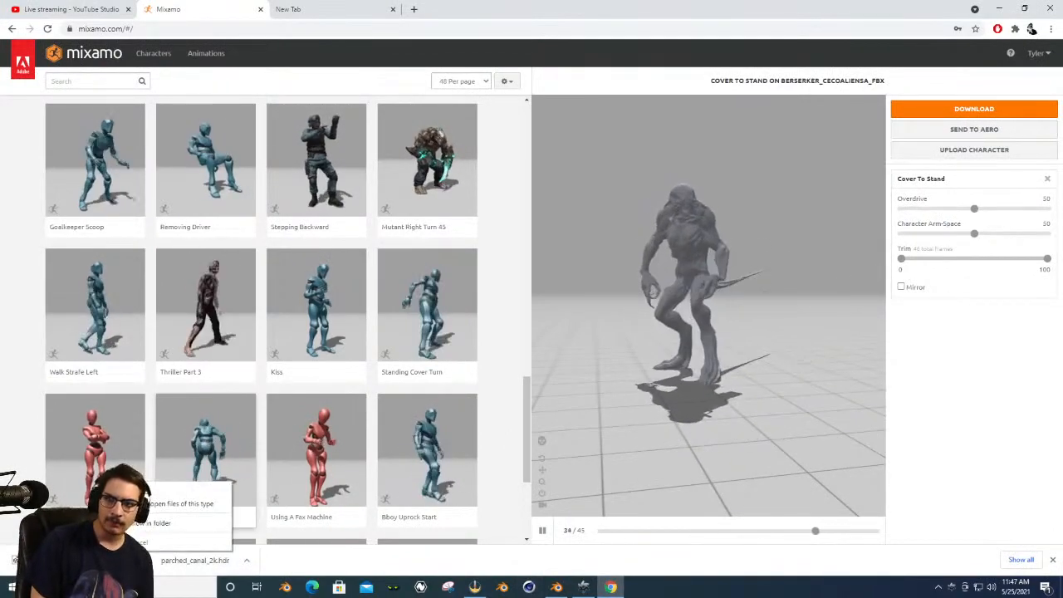
click(169, 524)
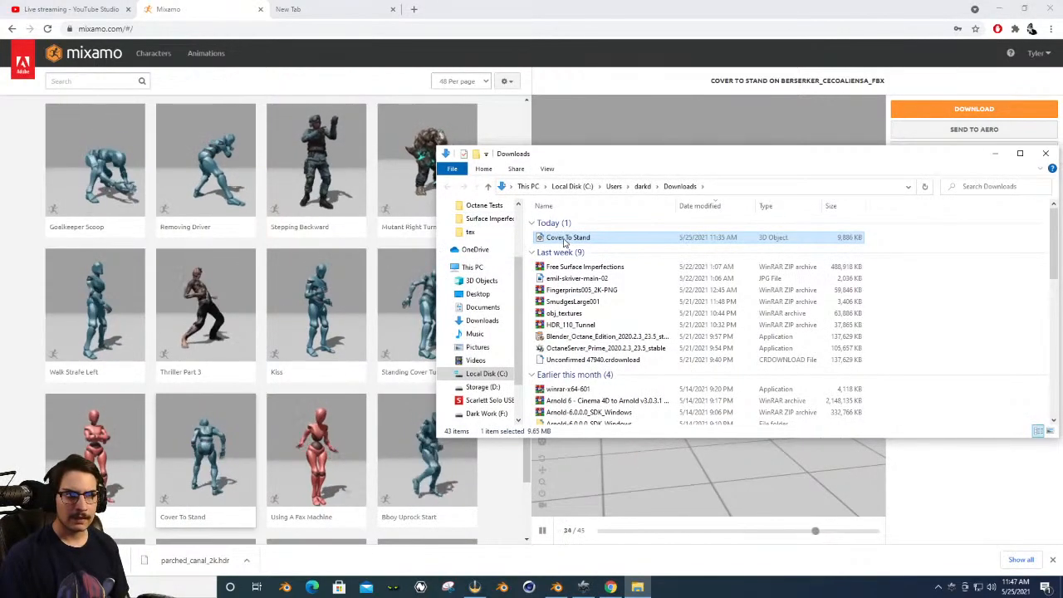
Move the Cover To Stand file from Downloads to the Desktop and close the folder window.
right_click(567, 240)
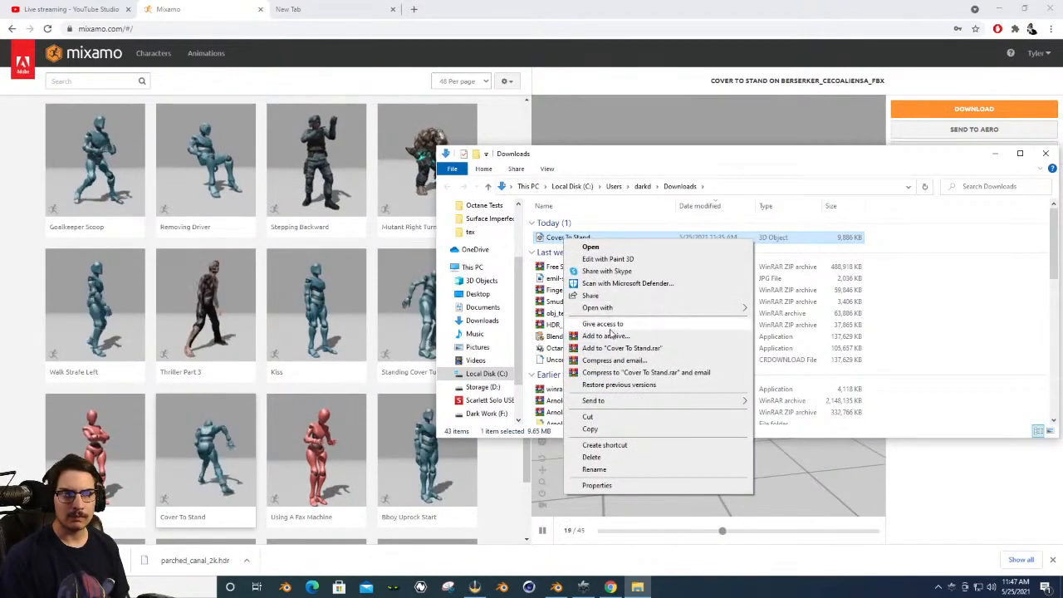
click(603, 417)
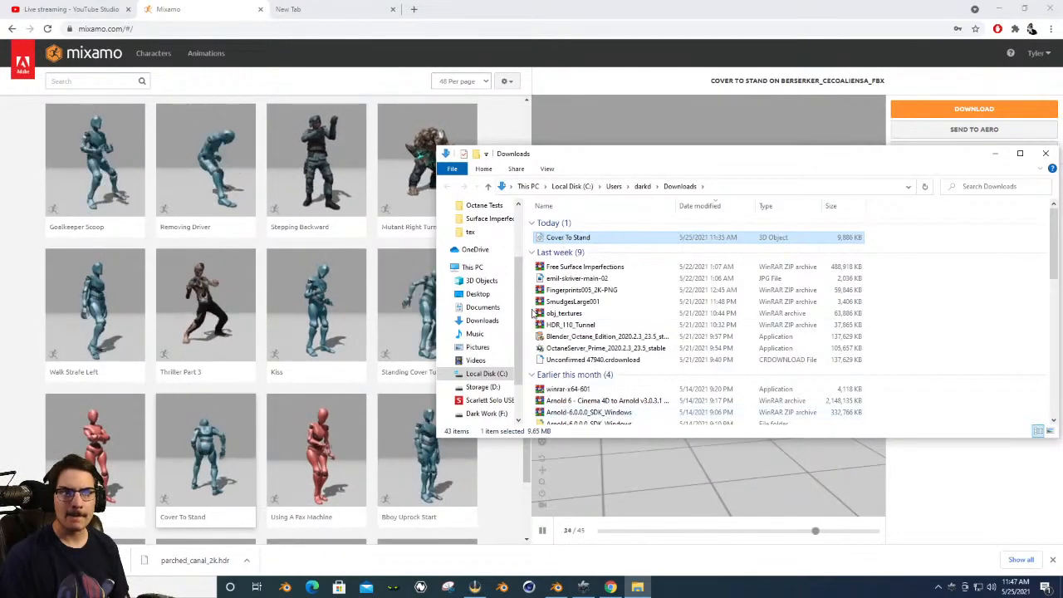
click(477, 293)
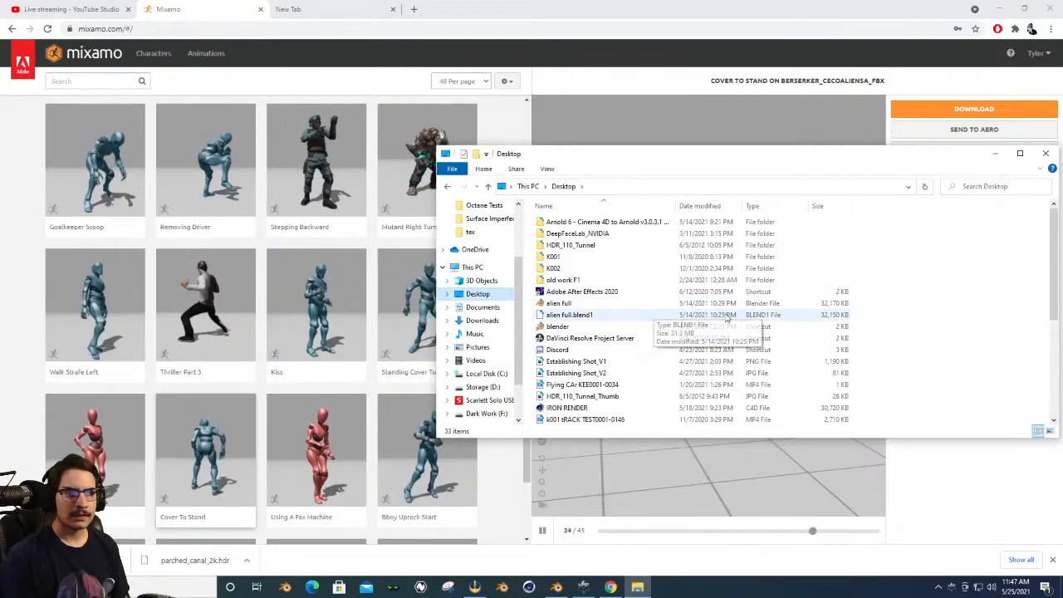
right_click(931, 315)
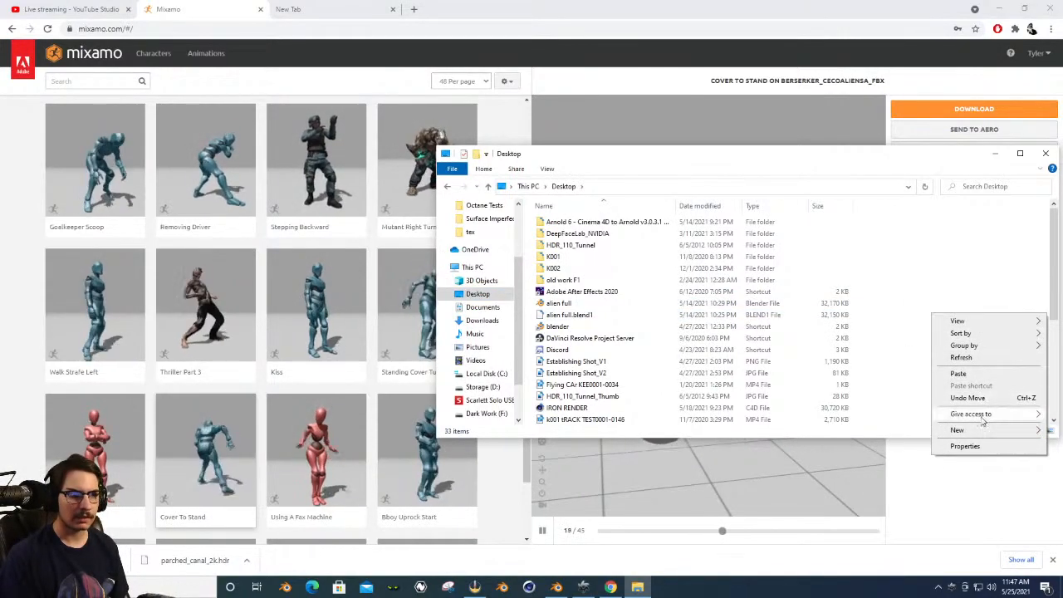
click(979, 374)
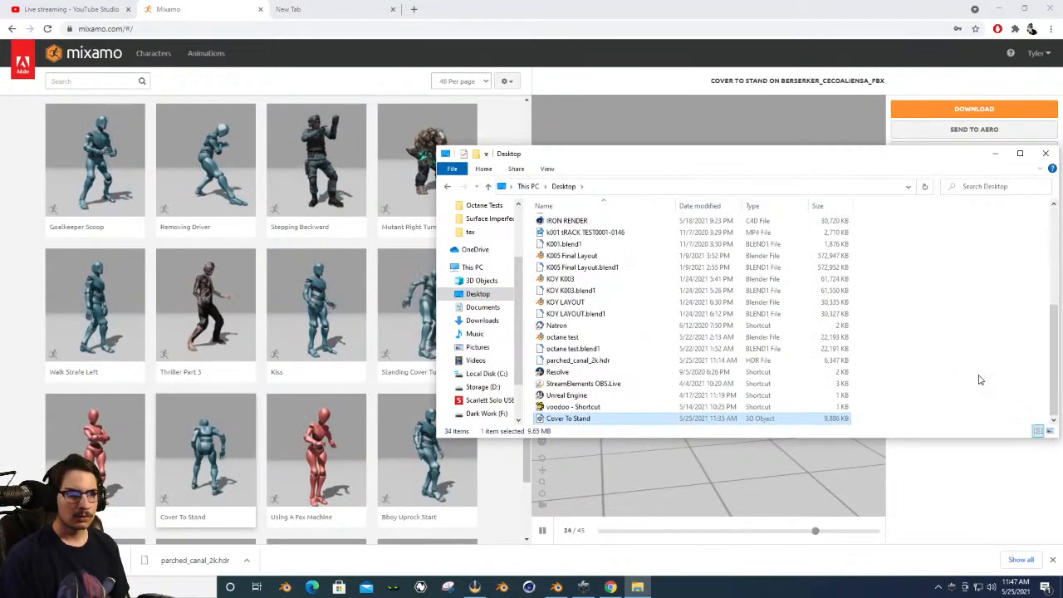
click(1046, 152)
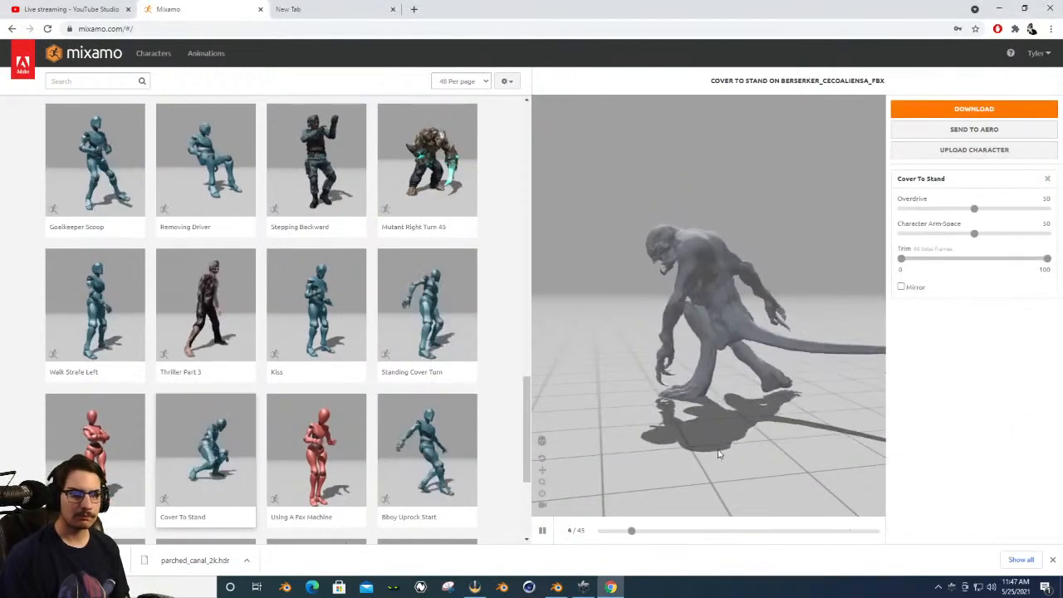
Switch to Blender and import Cover To Stand.fbx from the Desktop as FBX with the default import options.
click(557, 587)
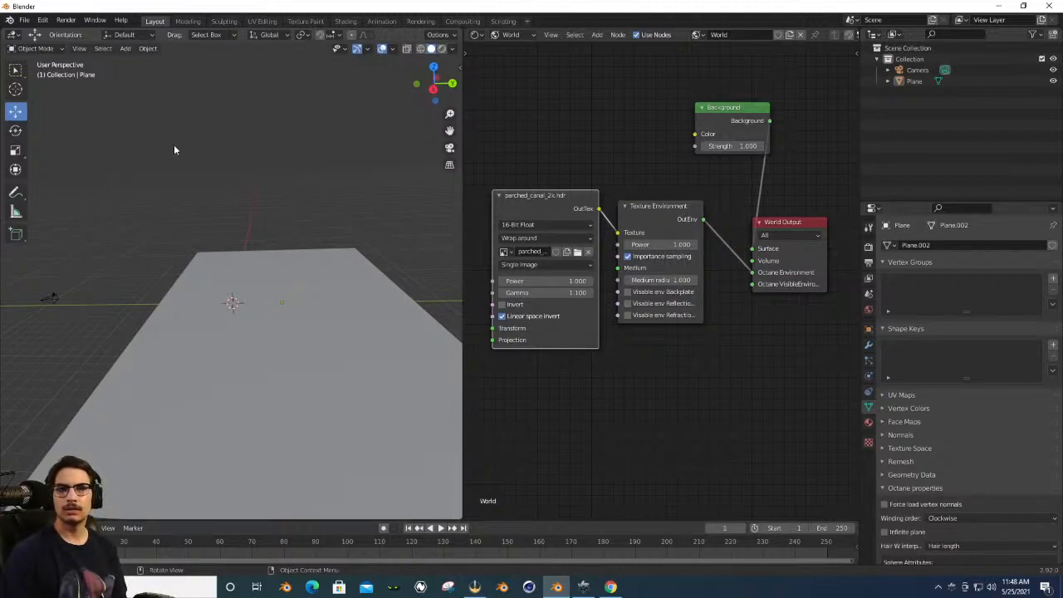
click(25, 21)
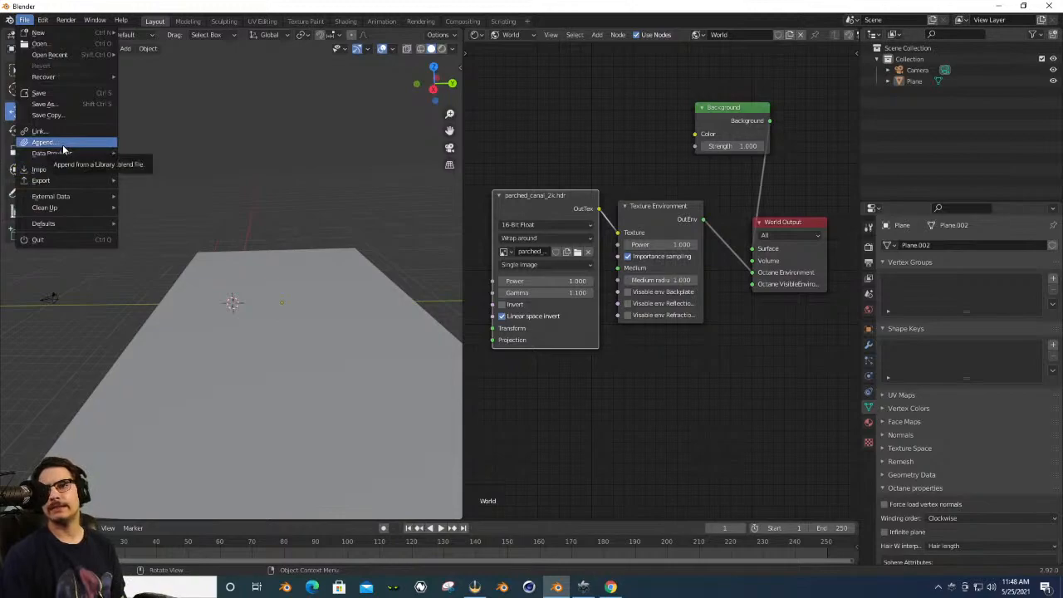
mouse_move(69, 169)
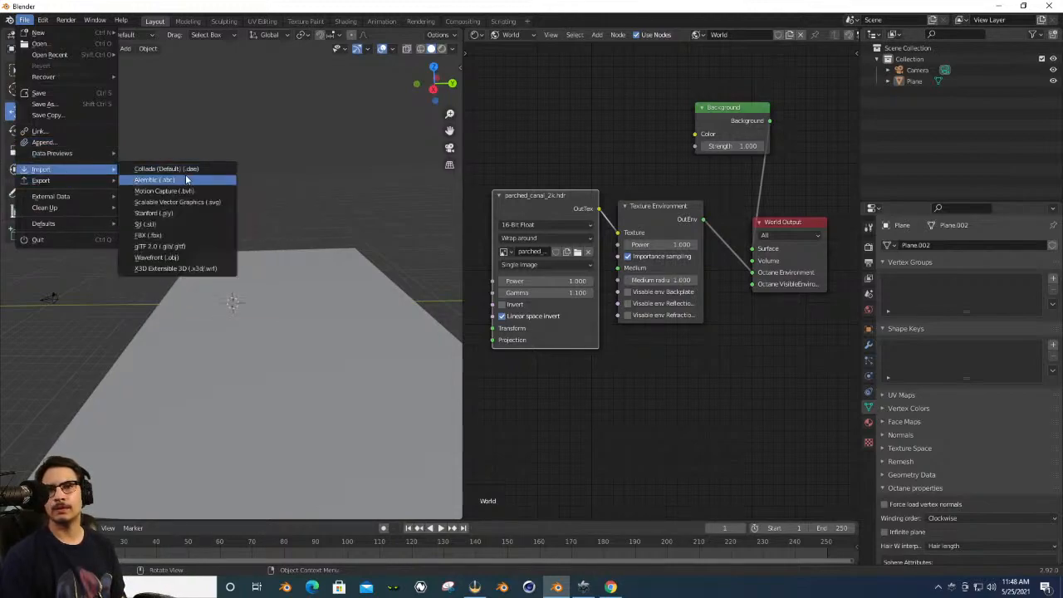
click(188, 238)
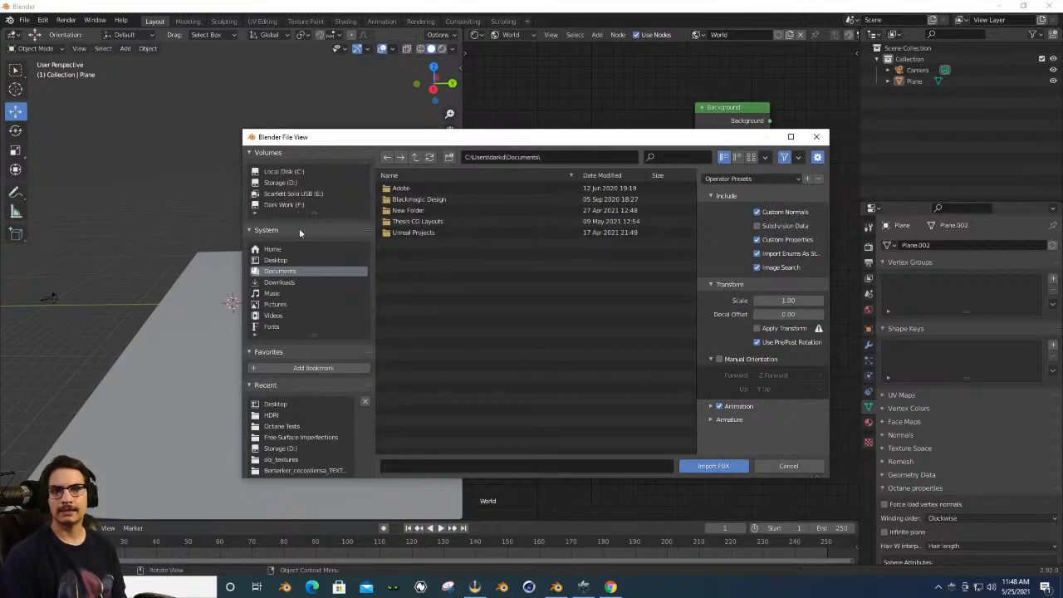
click(287, 261)
click(454, 256)
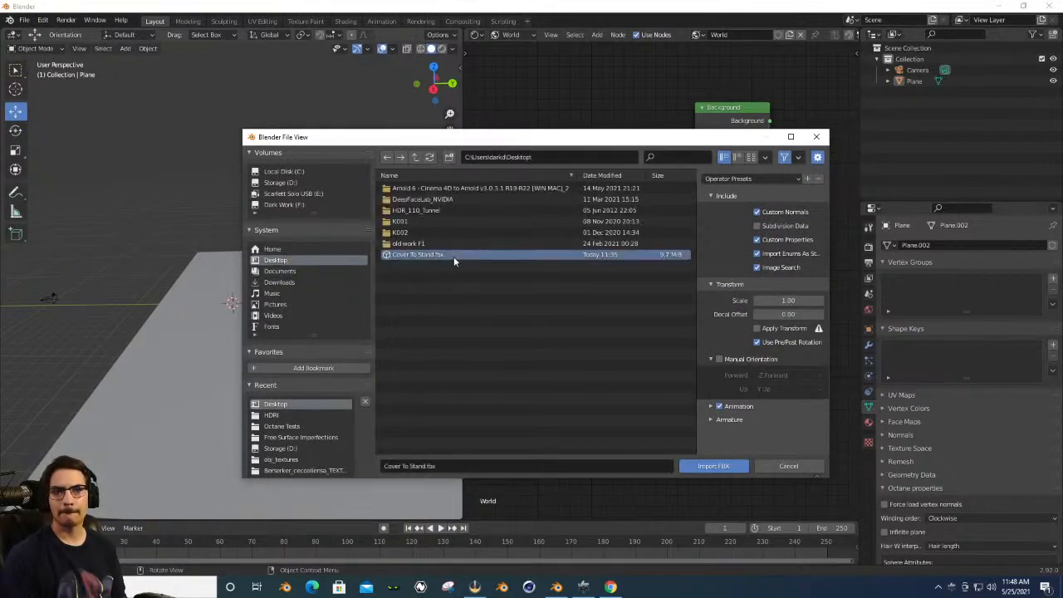
click(723, 467)
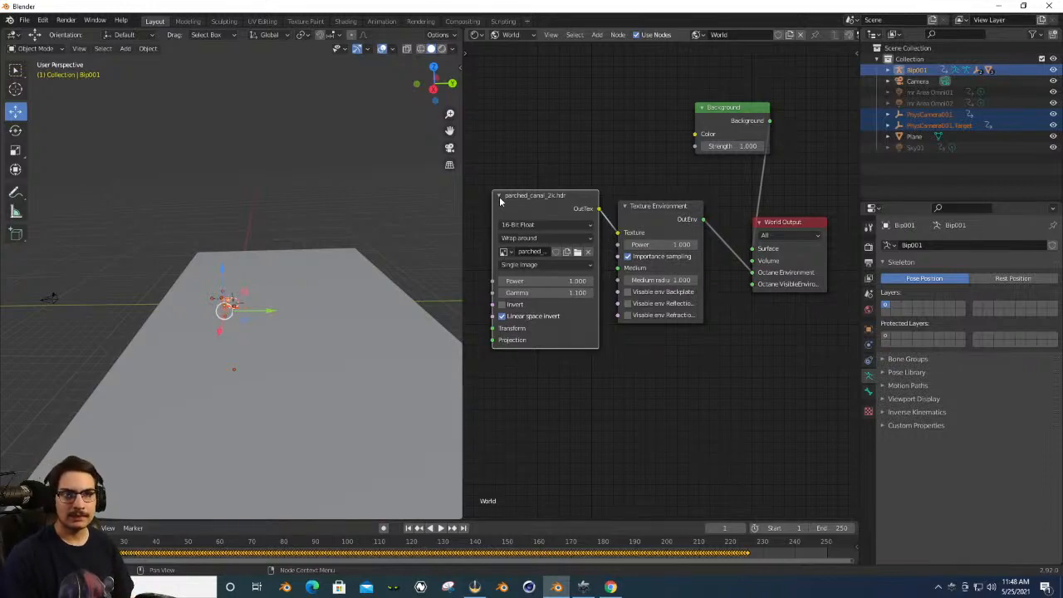
Try to scale up the imported creature uniformly so it stands tall on the ground plane, and deselect it.
mouse_move(437, 88)
mouse_down()
mouse_move(425, 85)
mouse_move(450, 103)
mouse_move(433, 83)
mouse_move(431, 98)
mouse_up()
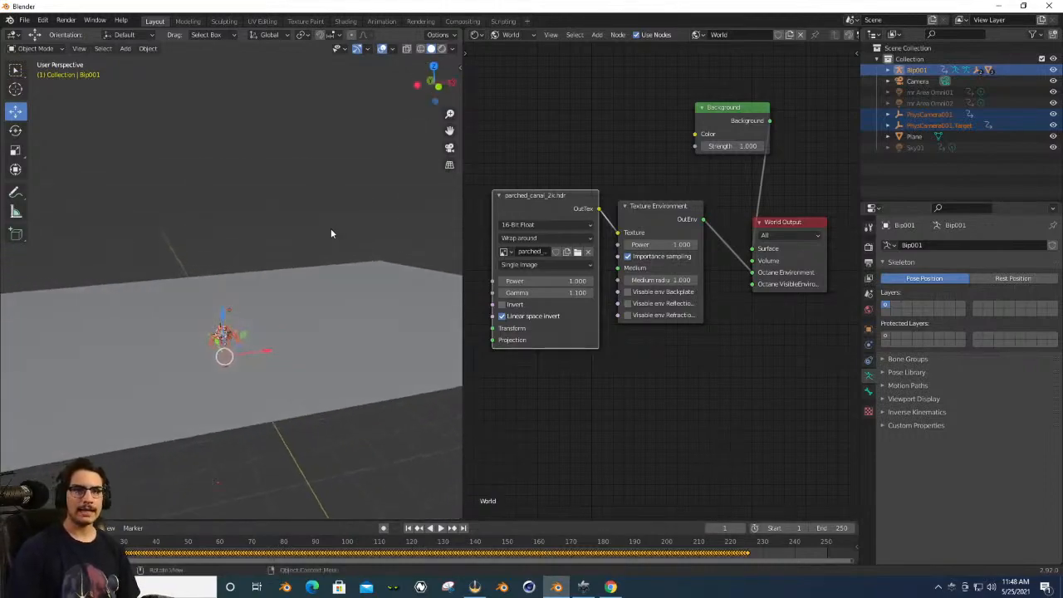
key(s)
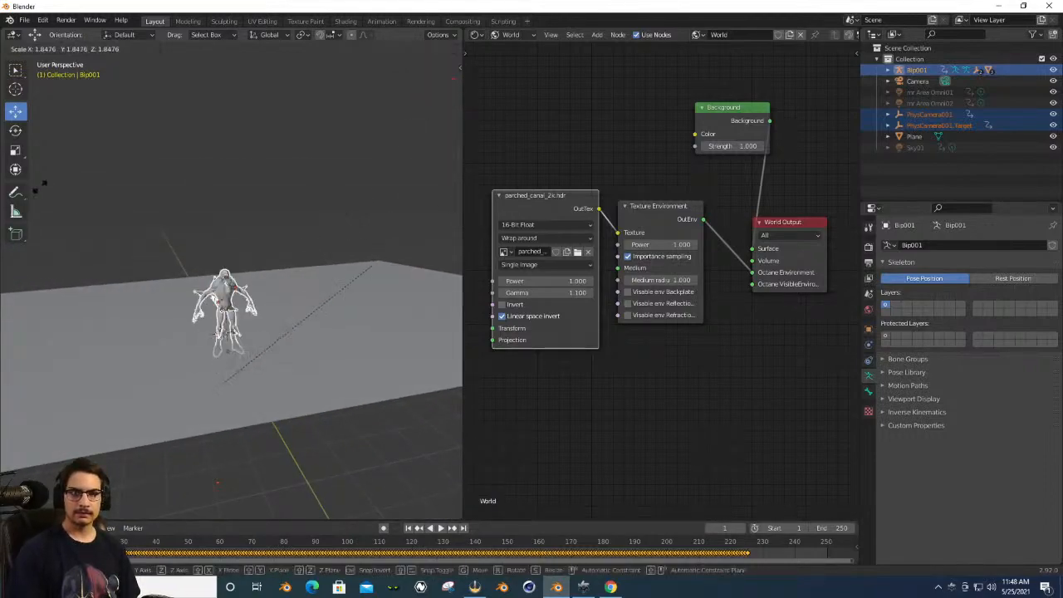
click(222, 156)
click(223, 156)
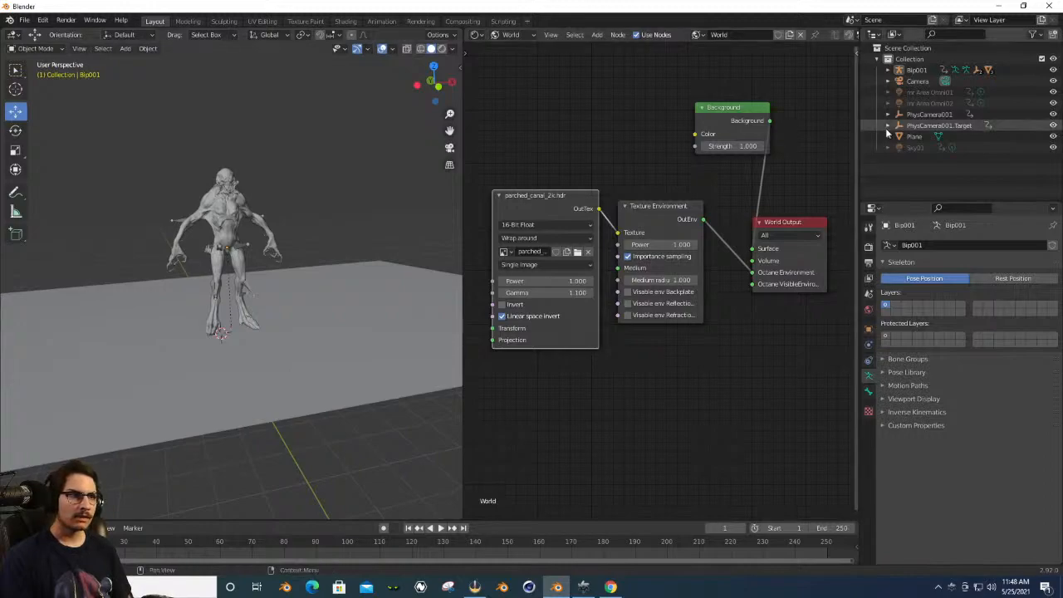
Try to lower the creature's rig vertically in the right orthographic view until its feet touch the ground line.
mouse_move(433, 83)
mouse_down()
mouse_move(412, 84)
mouse_move(434, 99)
mouse_up()
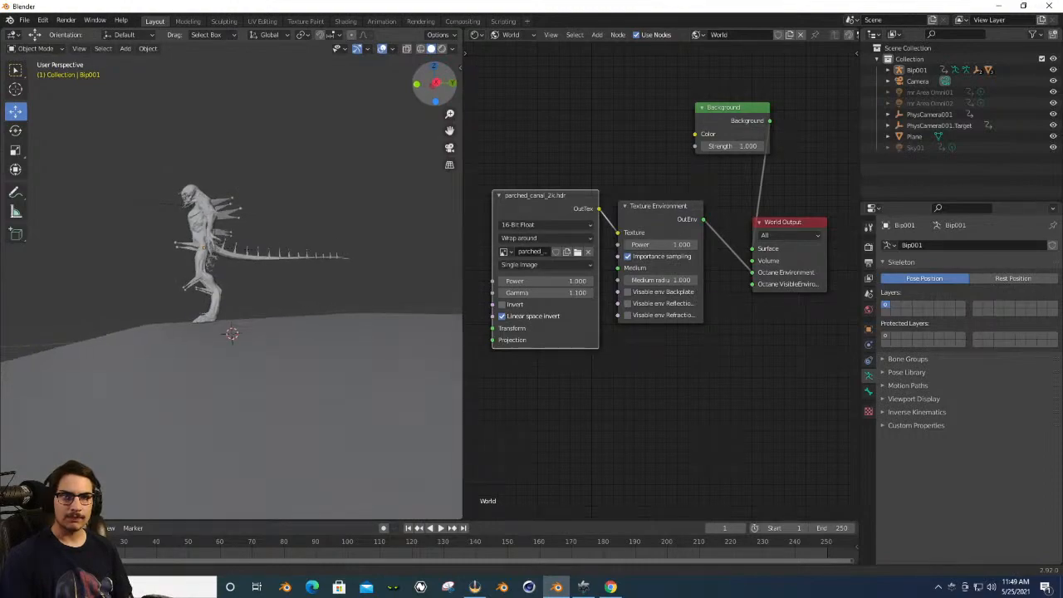
click(436, 84)
drag(153, 159, 304, 326)
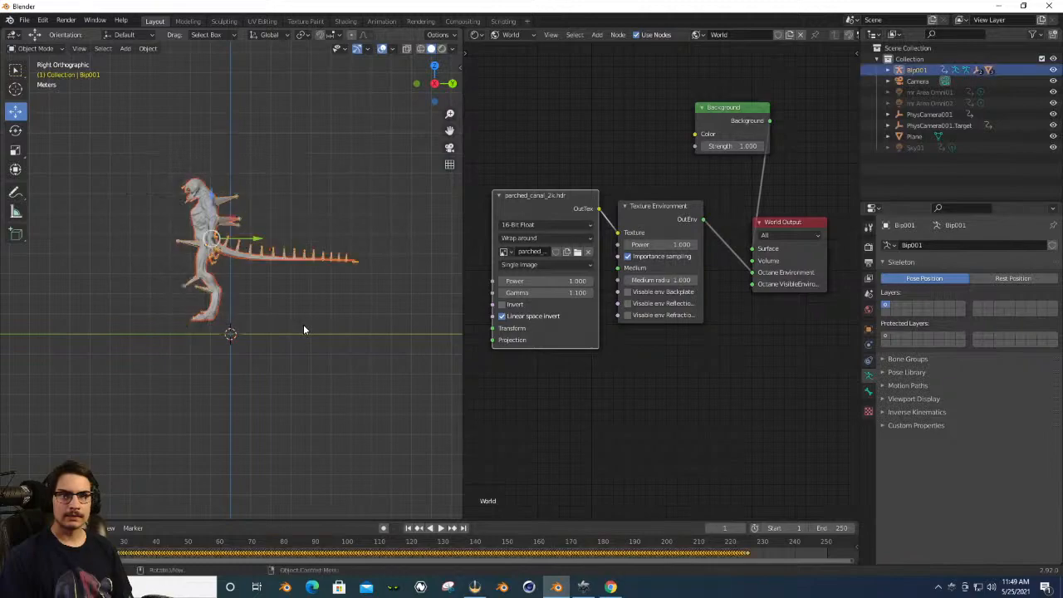
key(g)
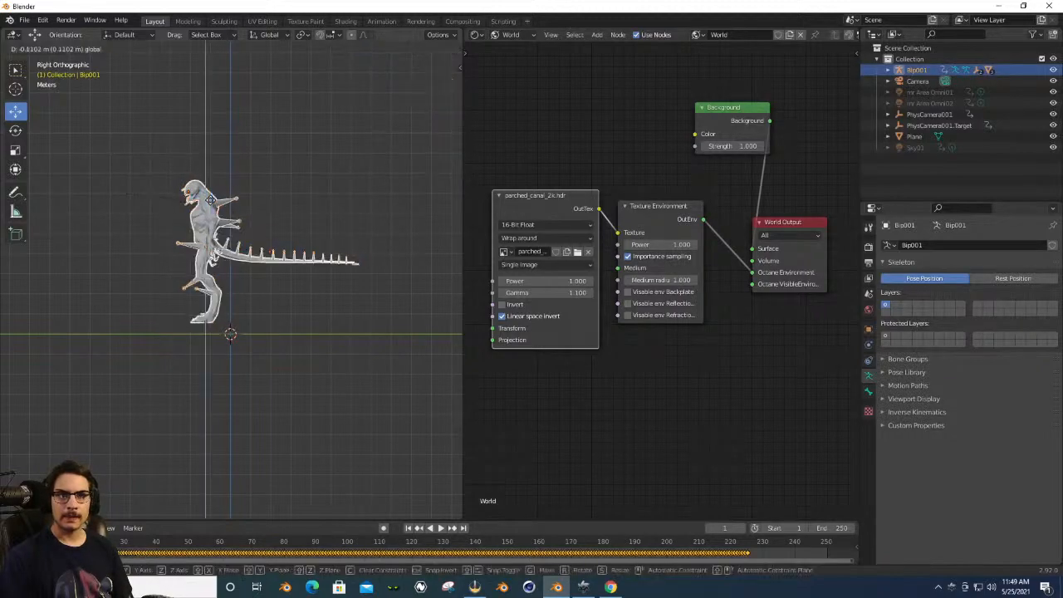
click(209, 212)
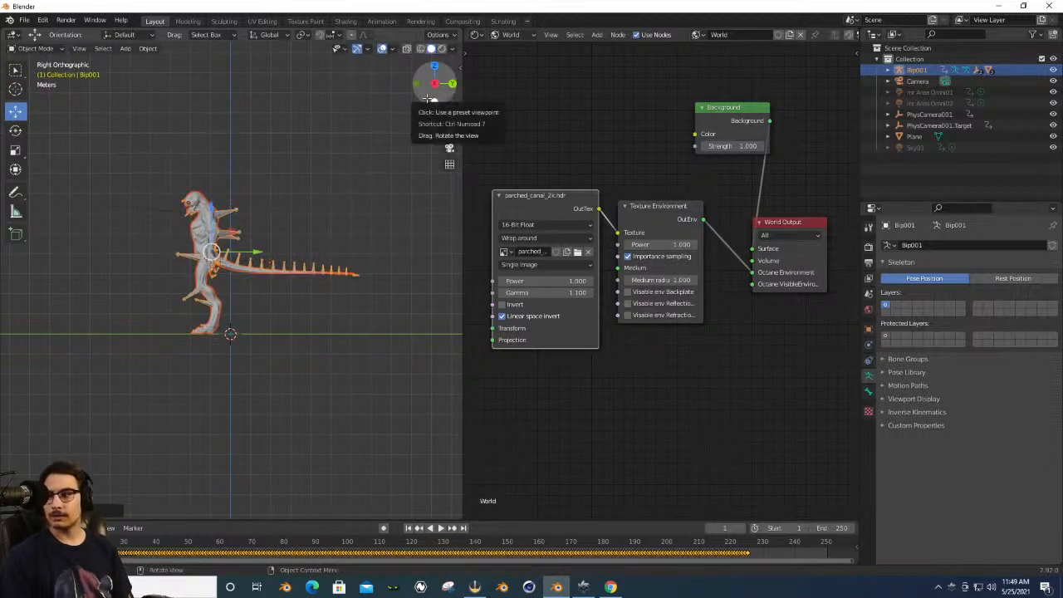
View the creature from the front and play the animation briefly to check its motion and size, stopping at frame 32.
drag(428, 98, 564, 122)
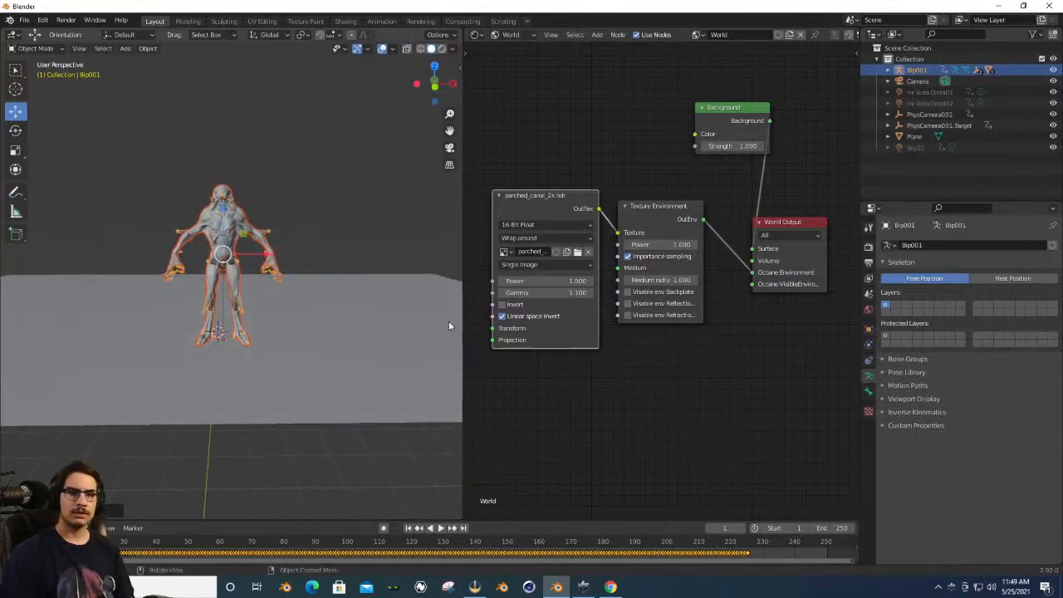
click(442, 528)
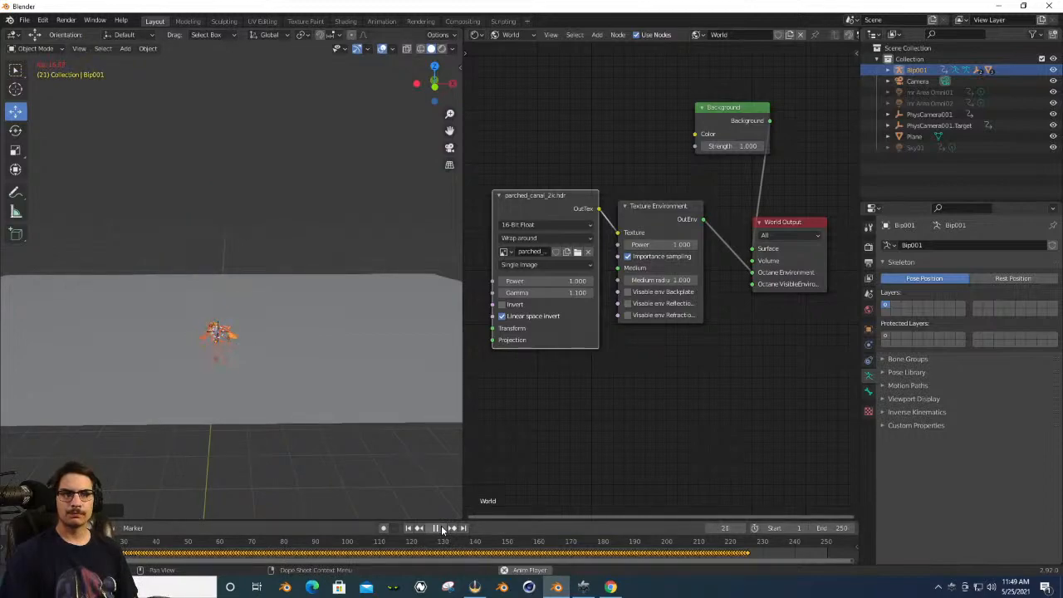
click(443, 528)
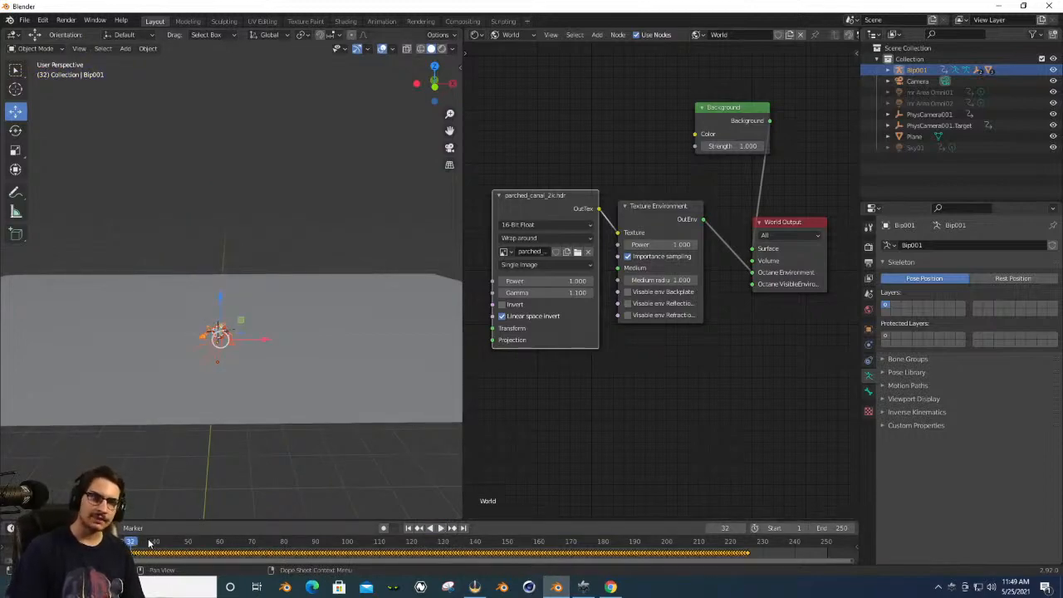
Return the animation to frame 1 and examine the creature closely from the camera view.
click(41, 542)
key(space)
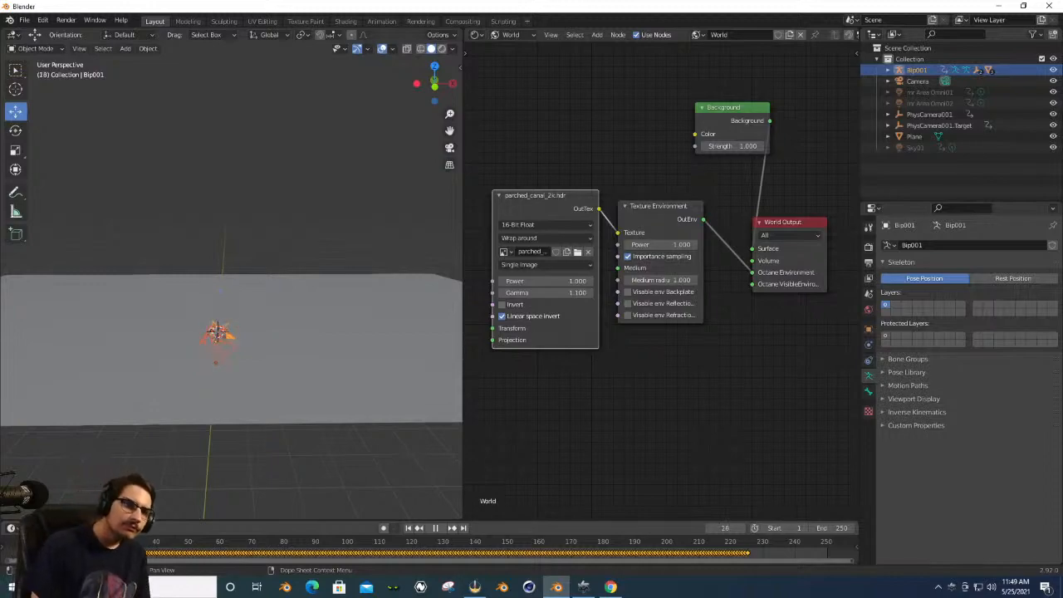
key(Escape)
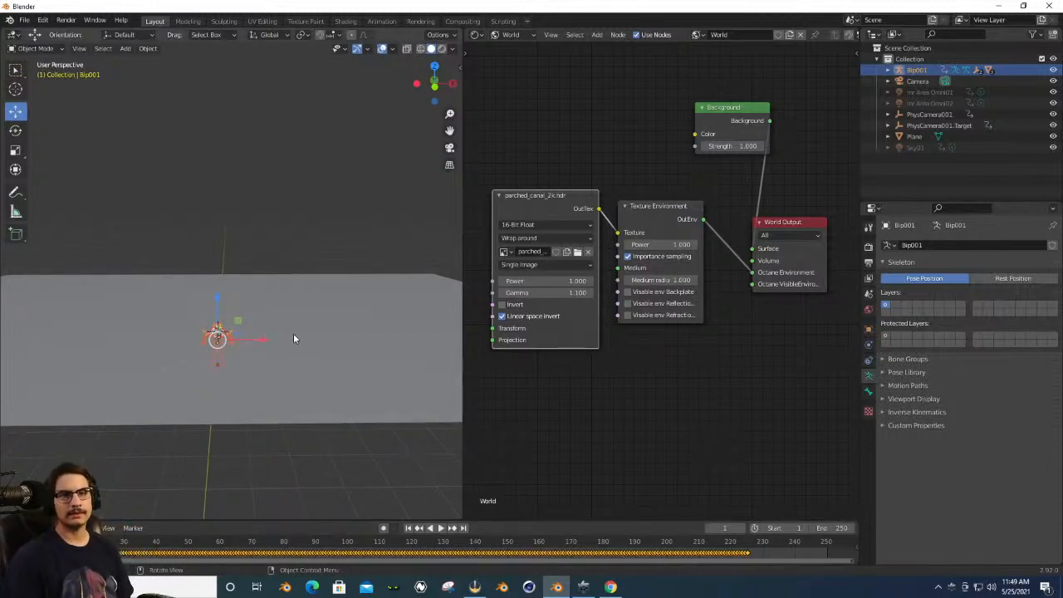
click(449, 149)
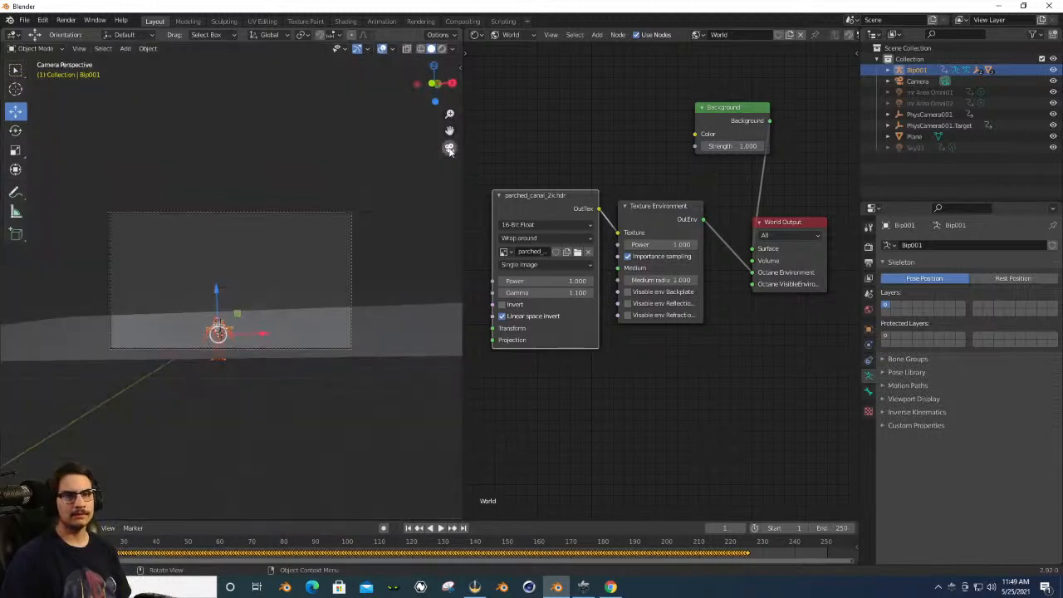
drag(451, 113, 451, 55)
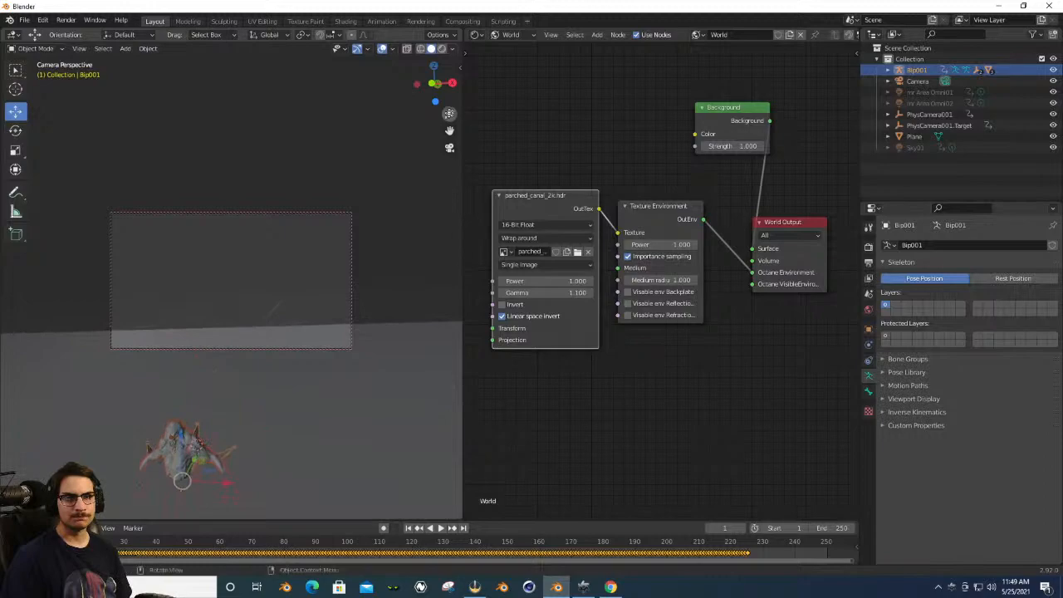
drag(434, 93, 434, 70)
mouse_move(449, 131)
mouse_down()
mouse_move(449, 116)
mouse_move(449, 130)
mouse_up()
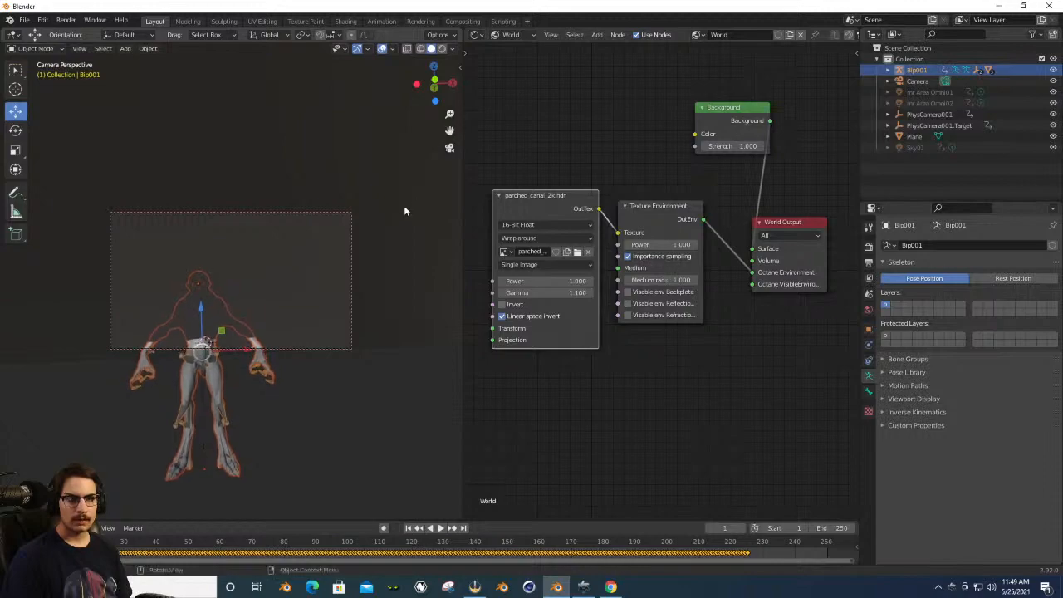
Try to lower the ground plane vertically towards the creature's feet, and check their alignment.
click(274, 285)
drag(213, 310, 214, 372)
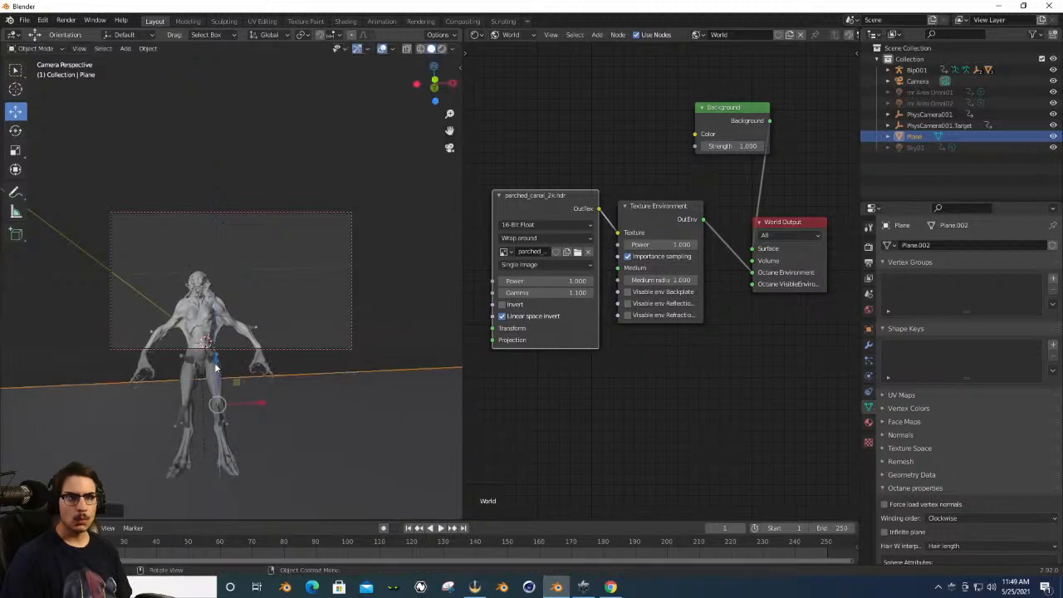
drag(450, 131, 424, 98)
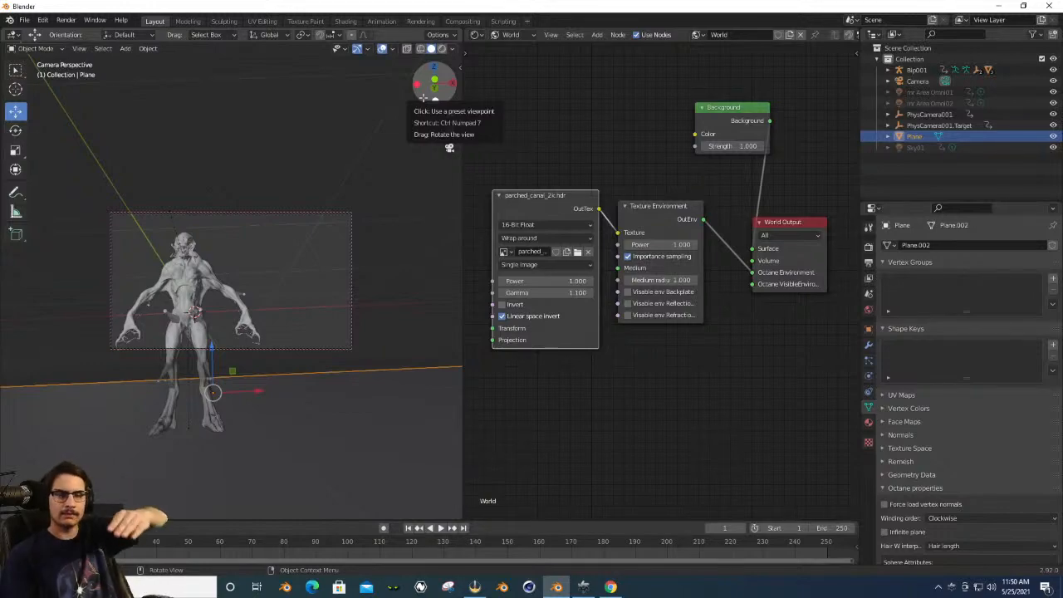
drag(424, 98, 423, 98)
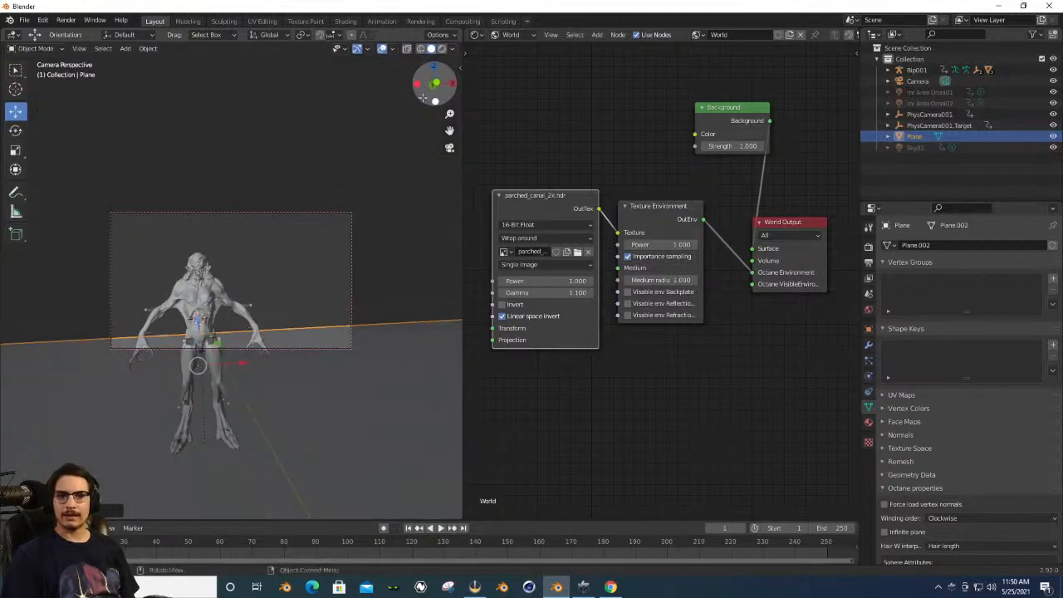
Try to set the origin of the creature's mesh and rig to their geometry, and deselect them.
click(208, 284)
drag(208, 285, 188, 84)
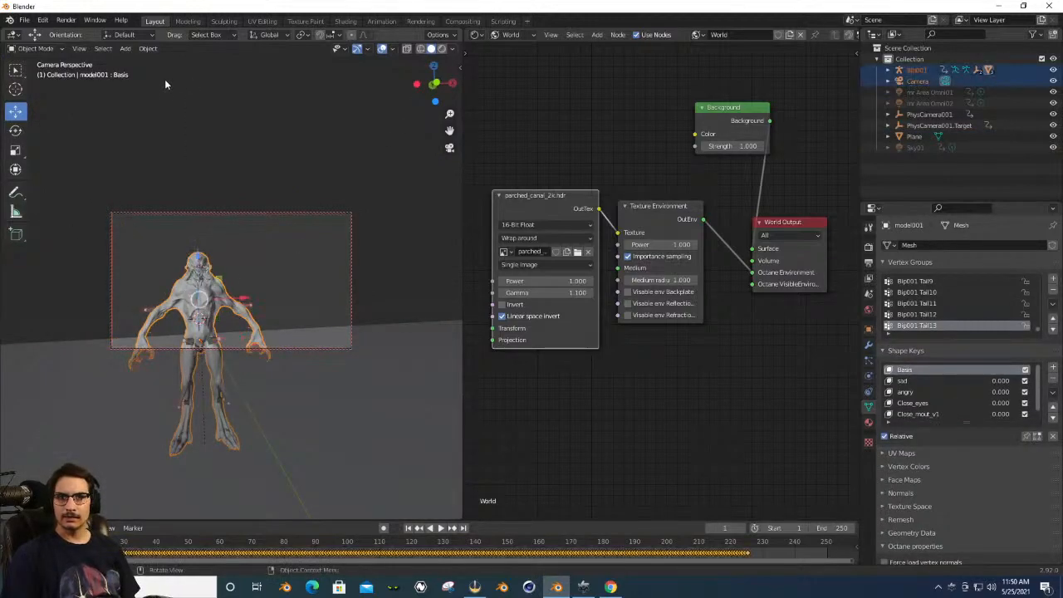
click(171, 221)
drag(170, 249, 235, 295)
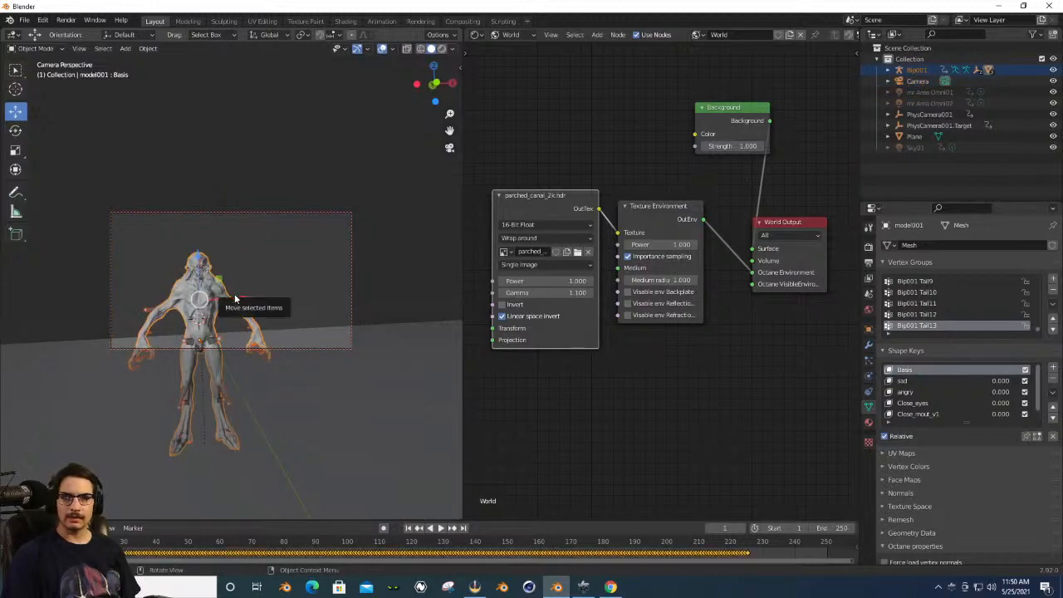
click(147, 48)
mouse_move(155, 66)
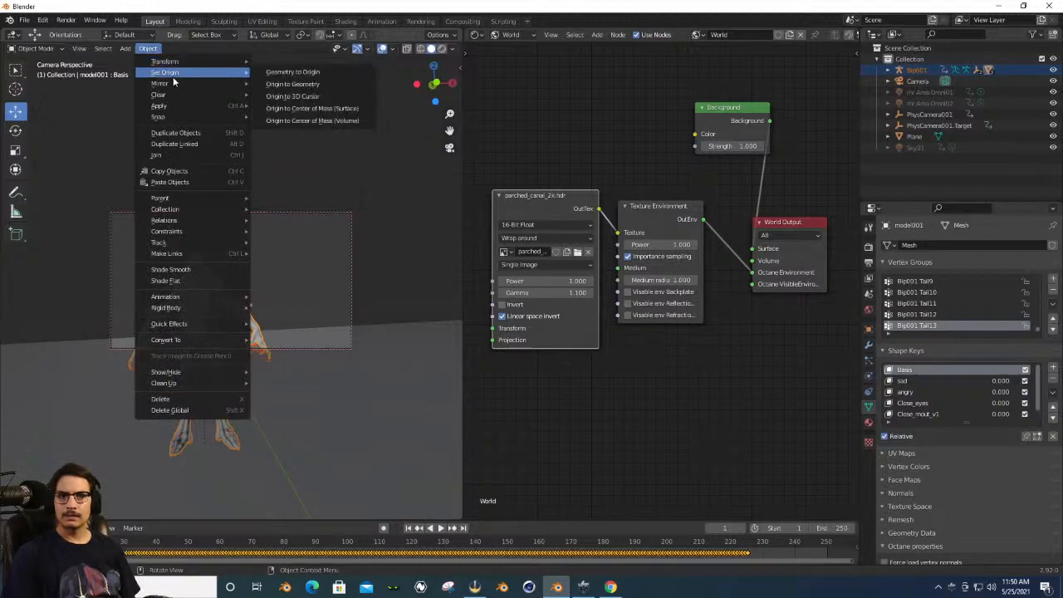
click(329, 86)
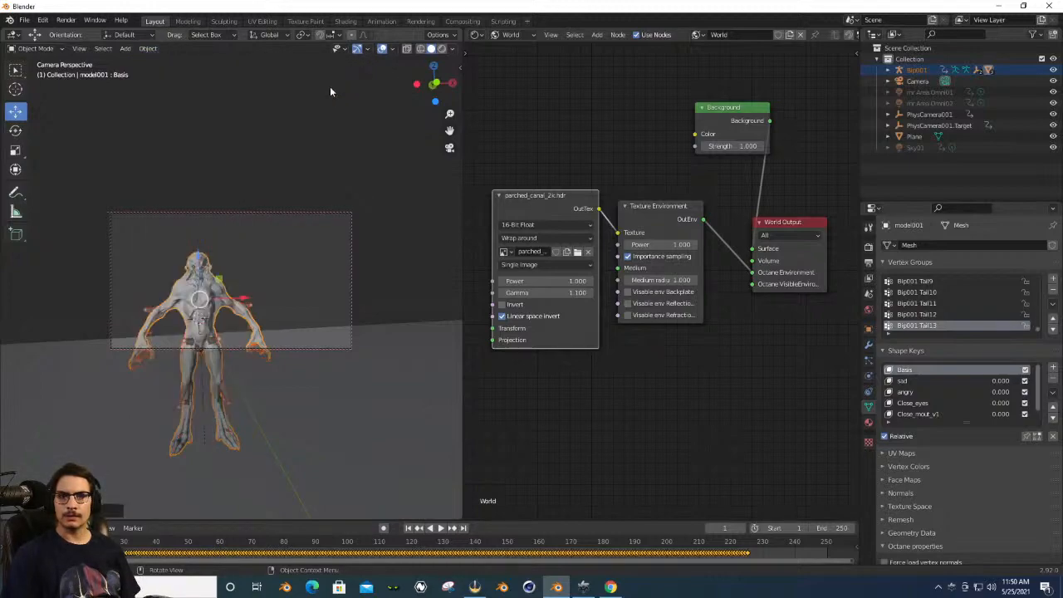
click(407, 288)
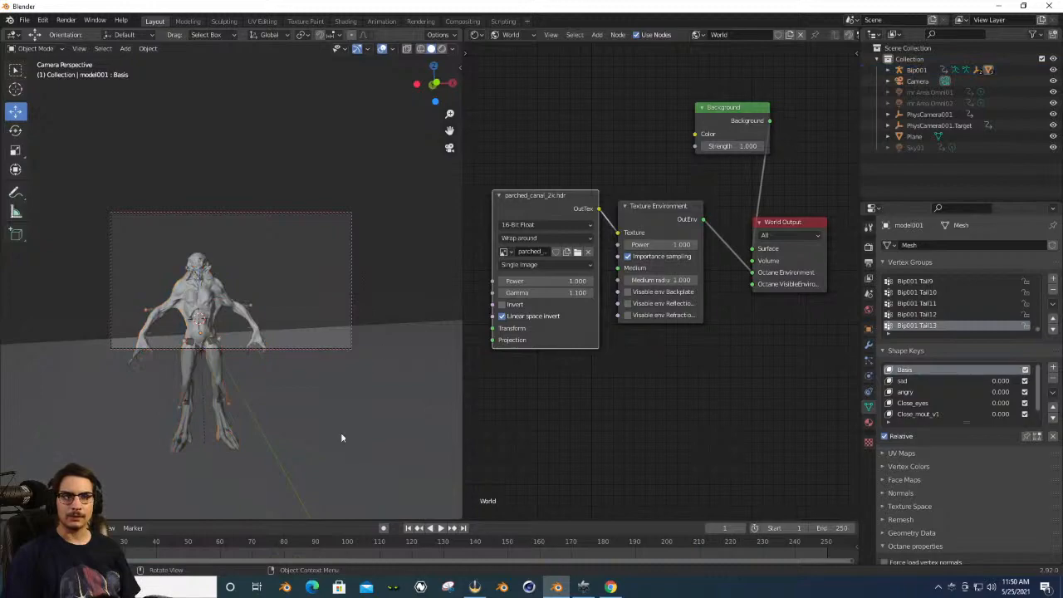
Play the creature's animation from the camera view and stop at frame 64.
click(441, 529)
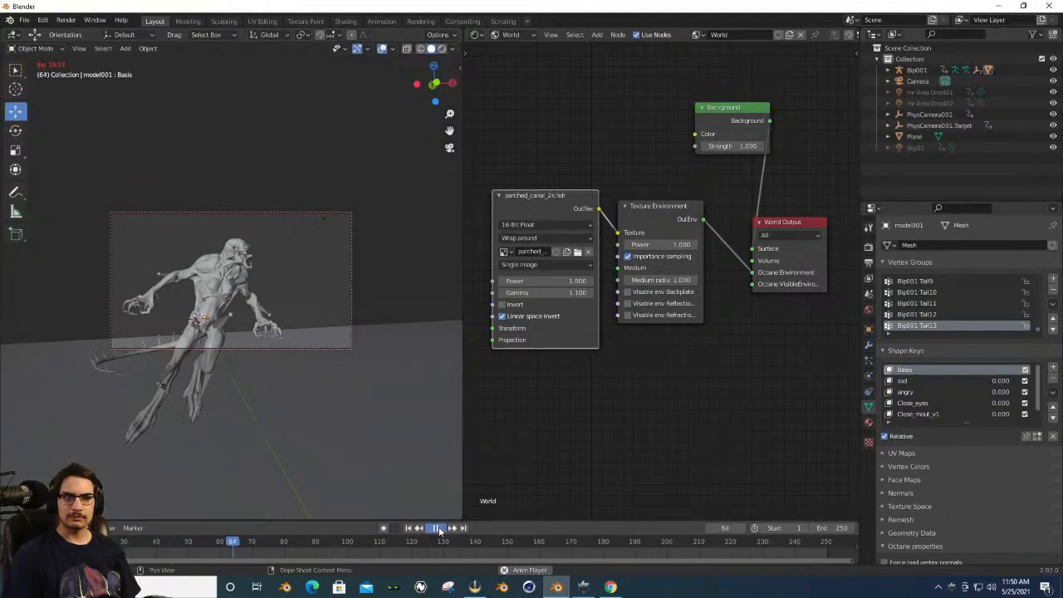
click(441, 528)
mouse_move(610, 588)
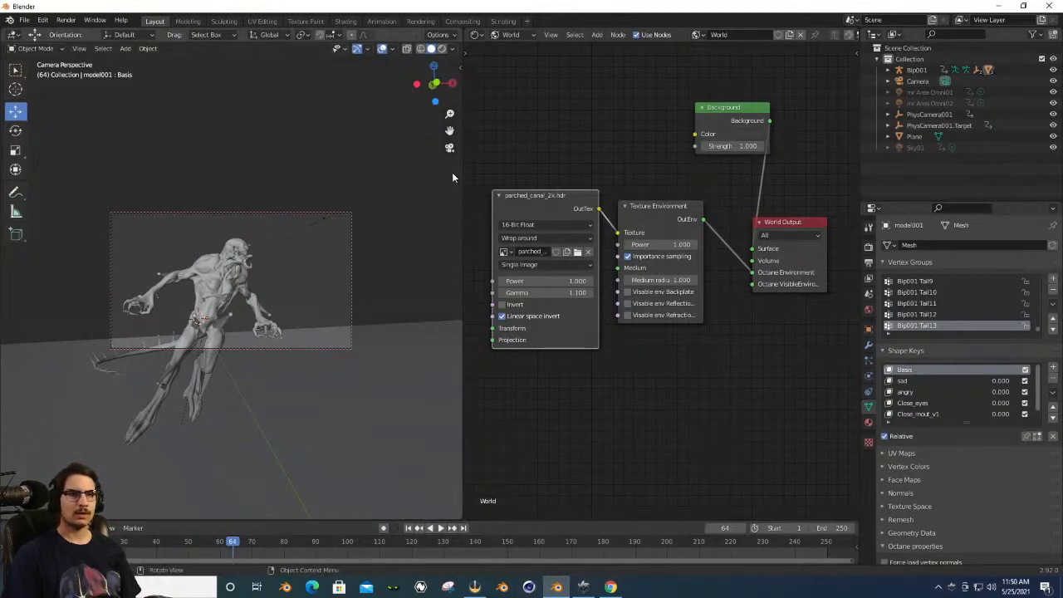
Leave the camera view and delete the creature with its rig, the ground plane and the camera target.
click(450, 148)
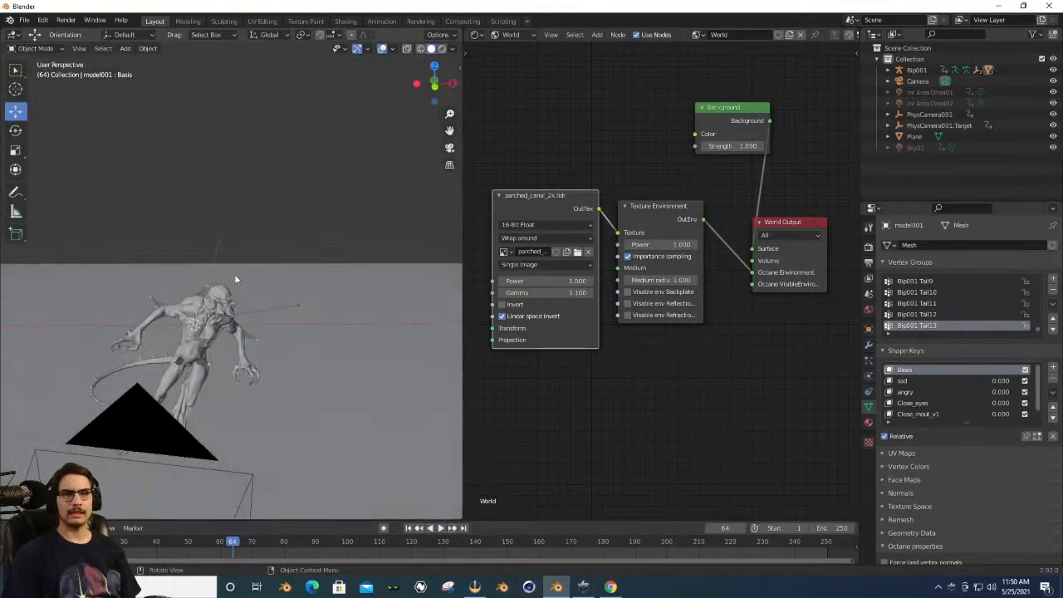
drag(220, 342, 220, 342)
click(256, 185)
drag(169, 230, 272, 364)
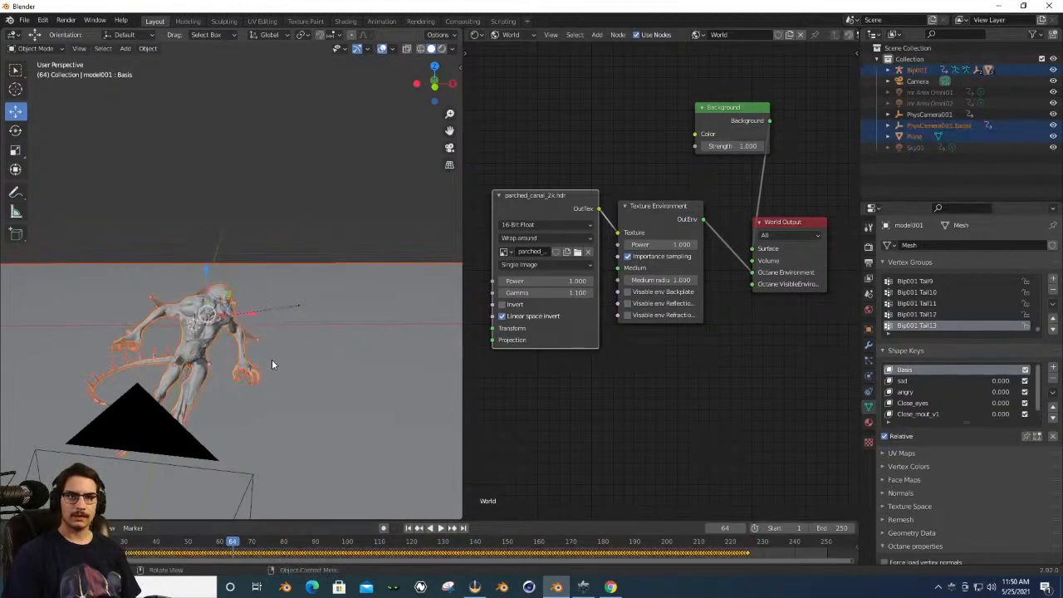
key(x)
click(272, 361)
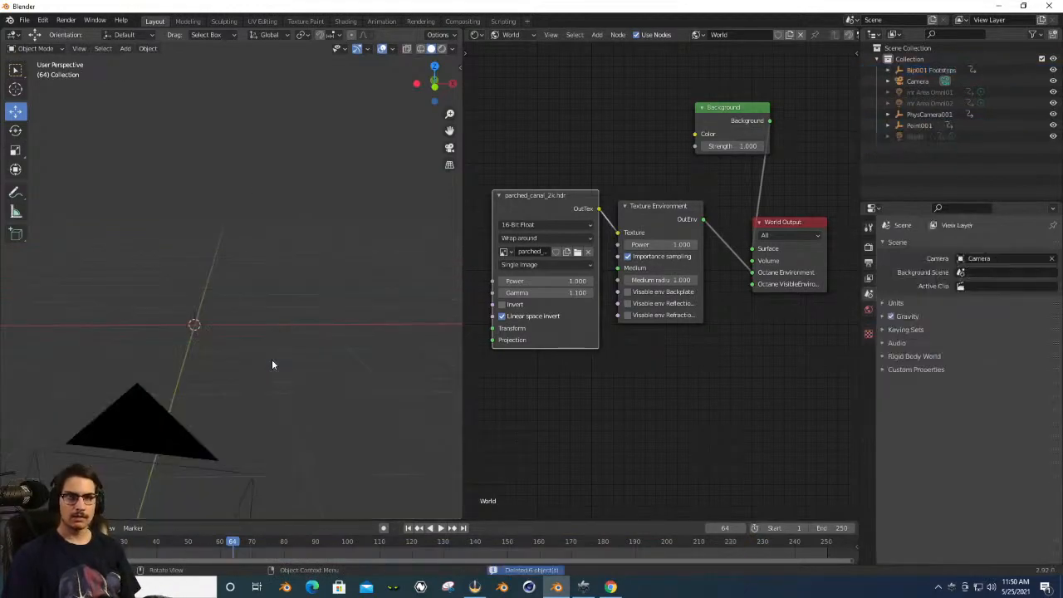
Switch to Mixamo in Chrome and download Cover To Stand as FBX Binary with skin, 24 frames per second and no keyframe reduction.
click(610, 588)
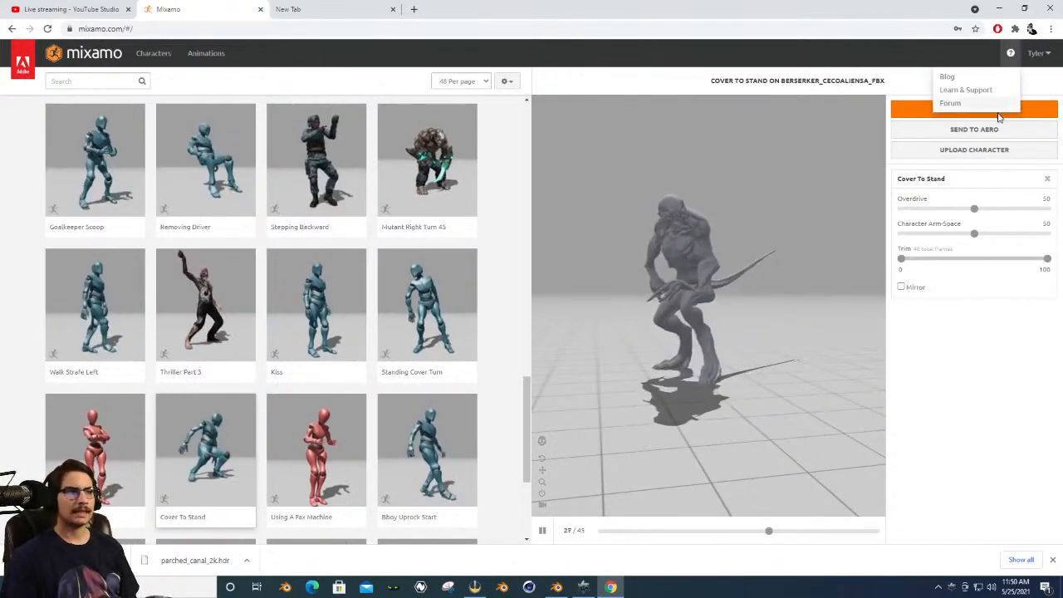
click(1034, 113)
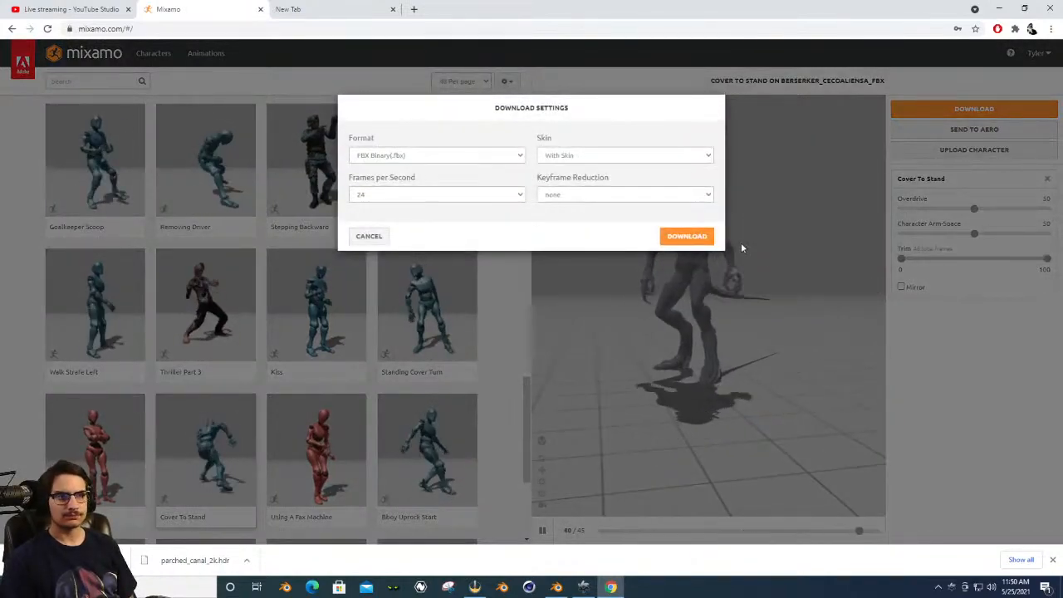
click(688, 237)
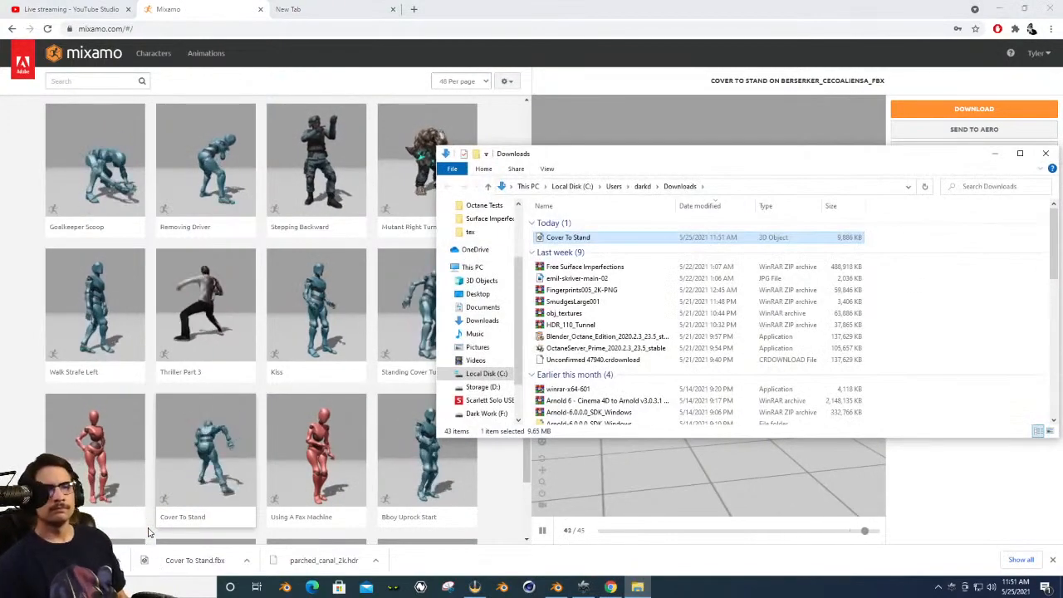
Copy the downloaded Cover To Stand file from Downloads to the root of Storage (D:).
right_click(608, 242)
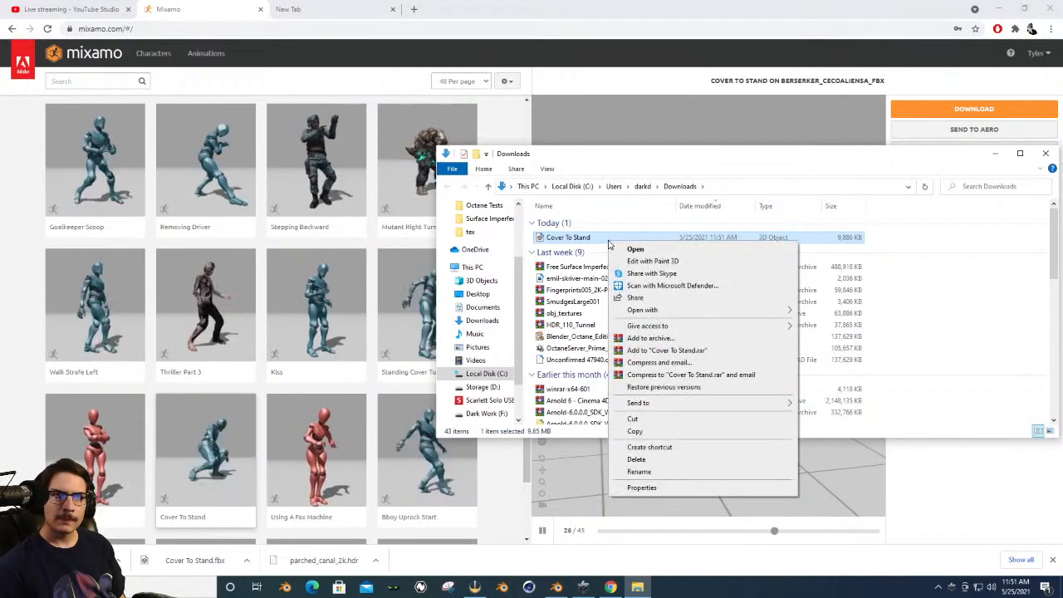
click(653, 429)
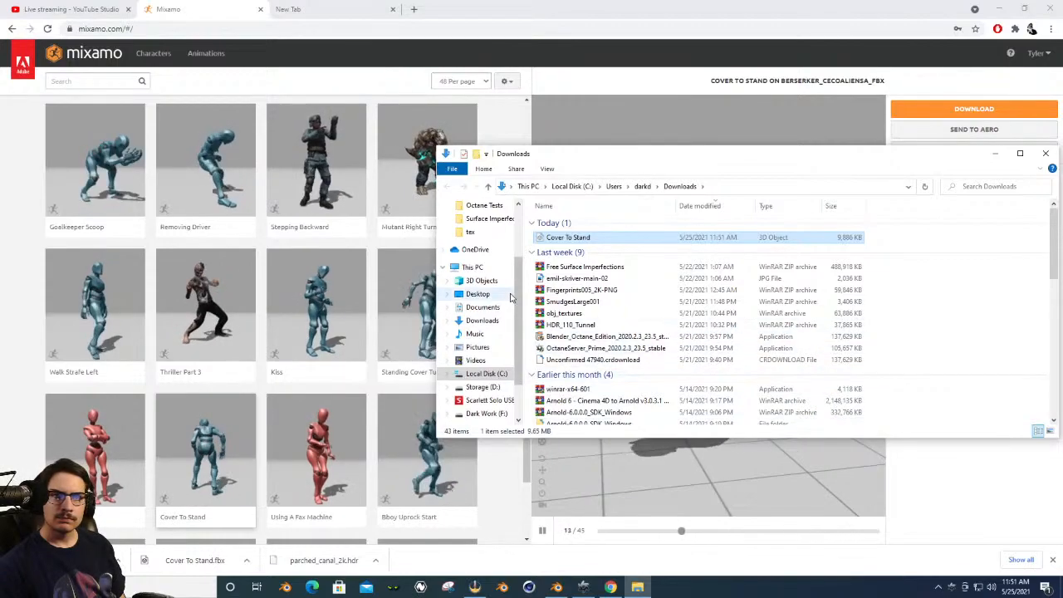
scroll(502, 346, down, 1)
scroll(499, 361, down, 1)
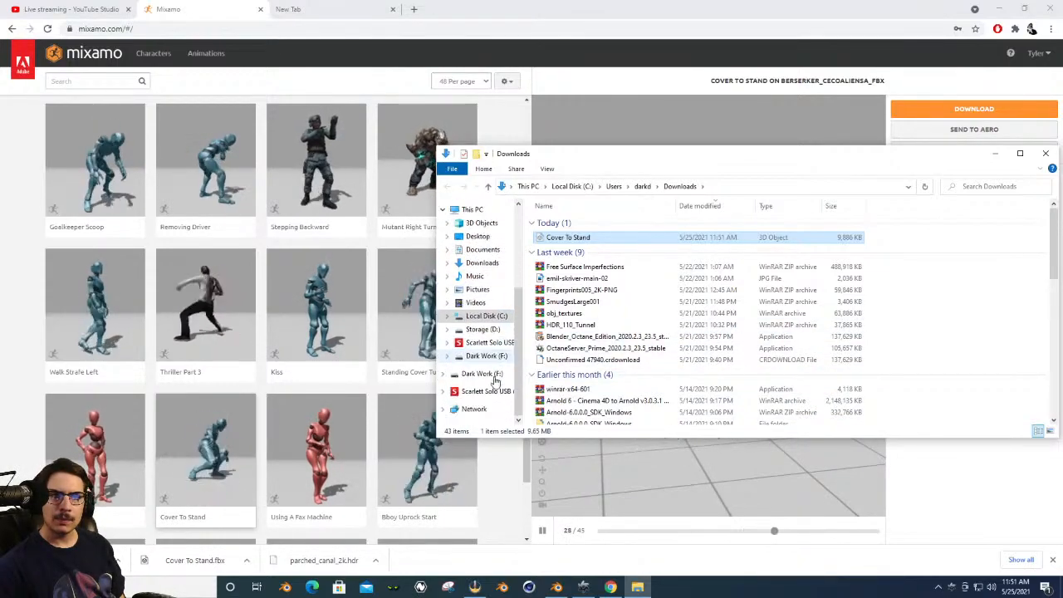
click(483, 329)
right_click(935, 327)
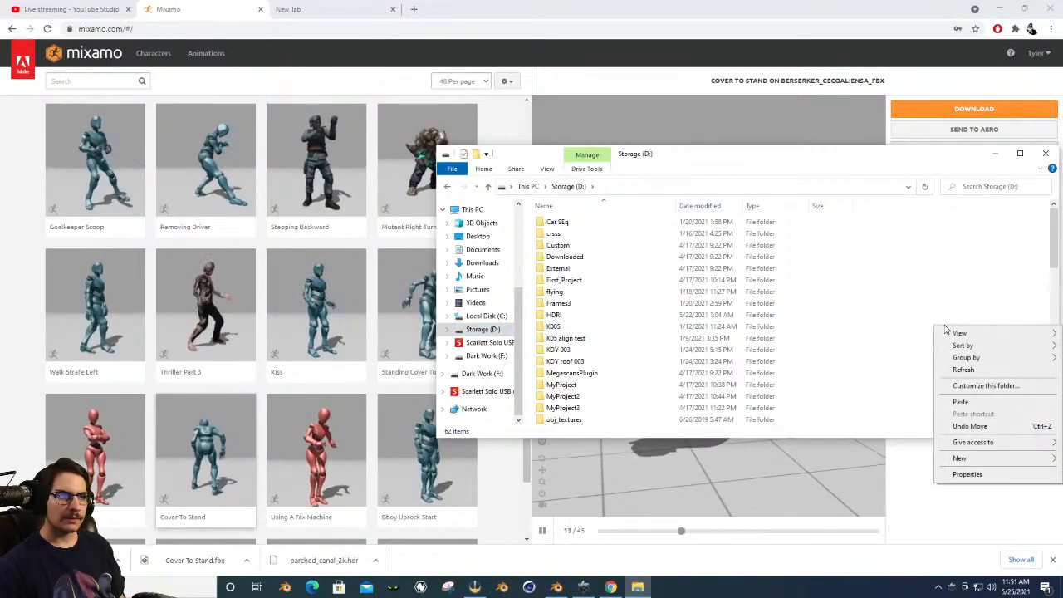
click(961, 402)
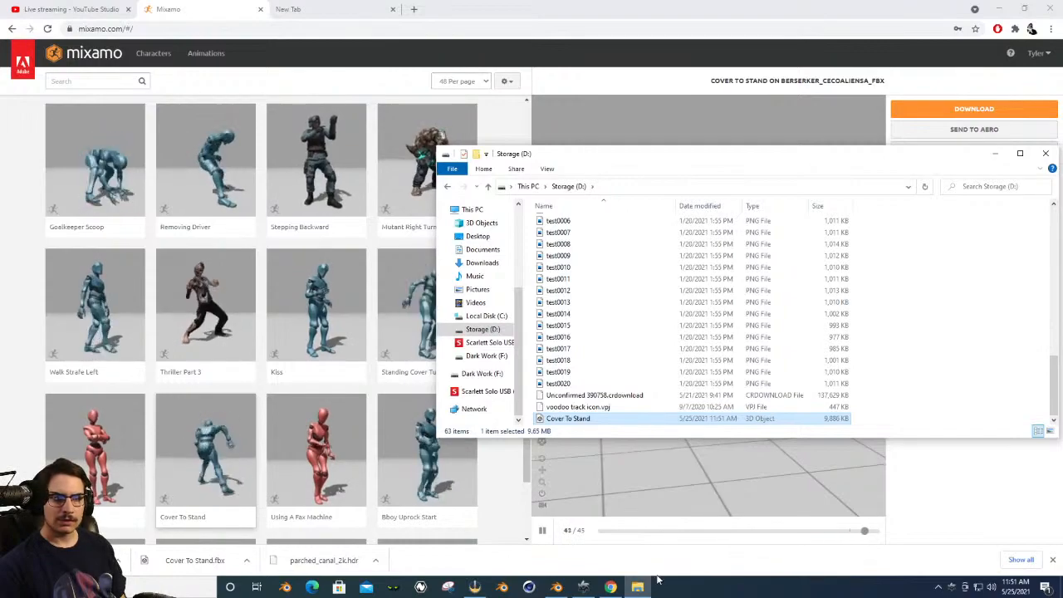
Switch to Blender and try to import Cover To Stand.fbx from Storage (D:) as FBX with the default import options.
click(556, 587)
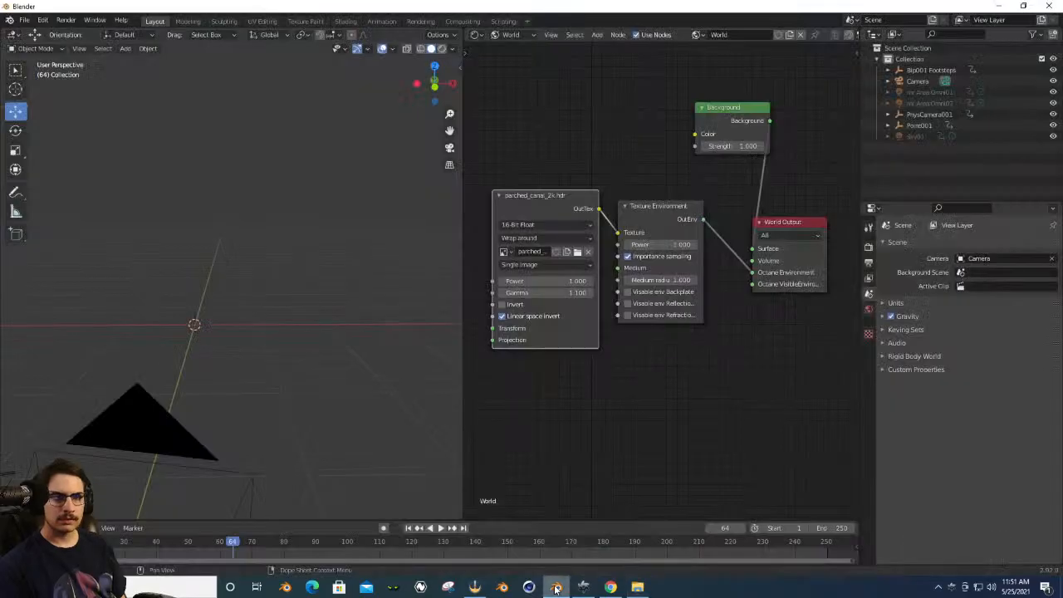
click(24, 20)
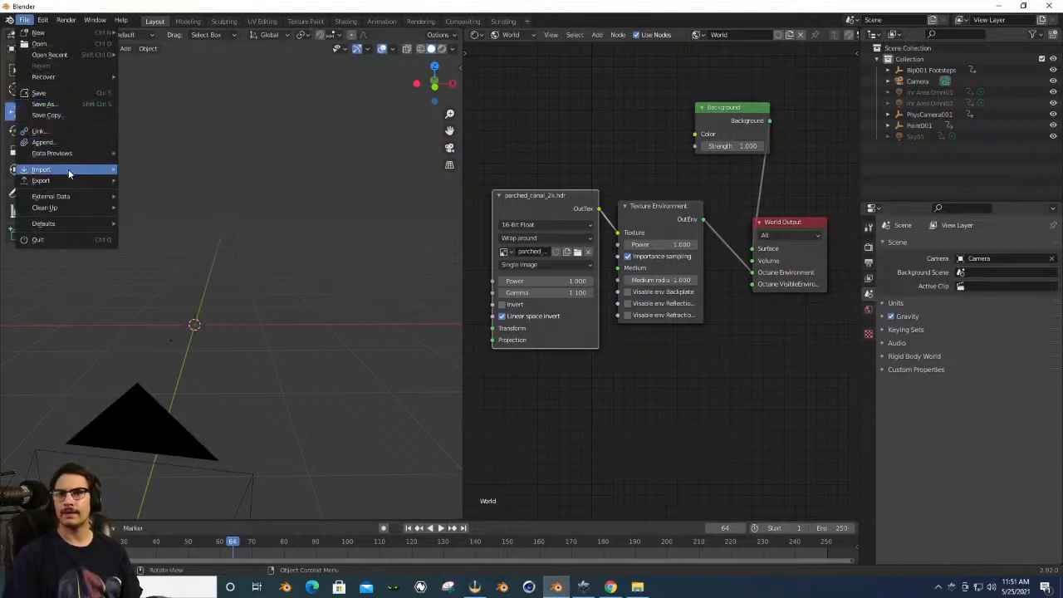
mouse_move(68, 169)
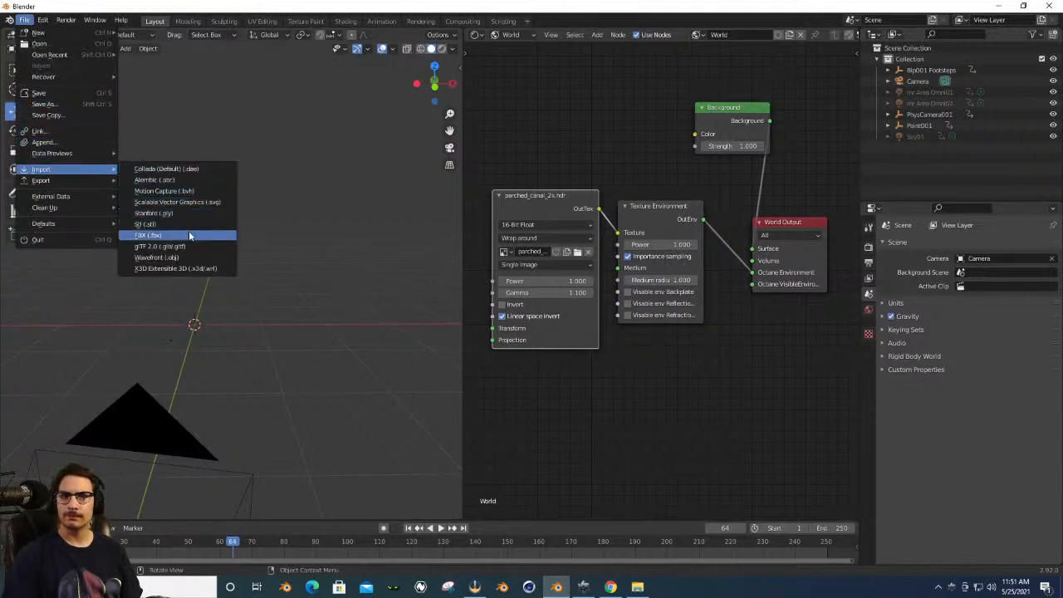
click(188, 232)
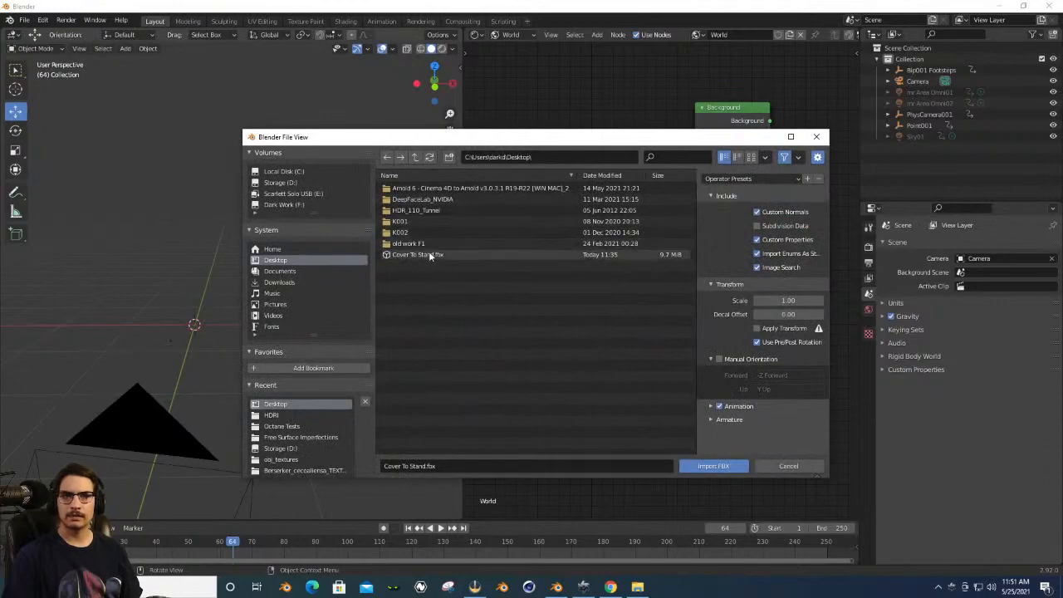
click(298, 182)
scroll(429, 230, down, 2)
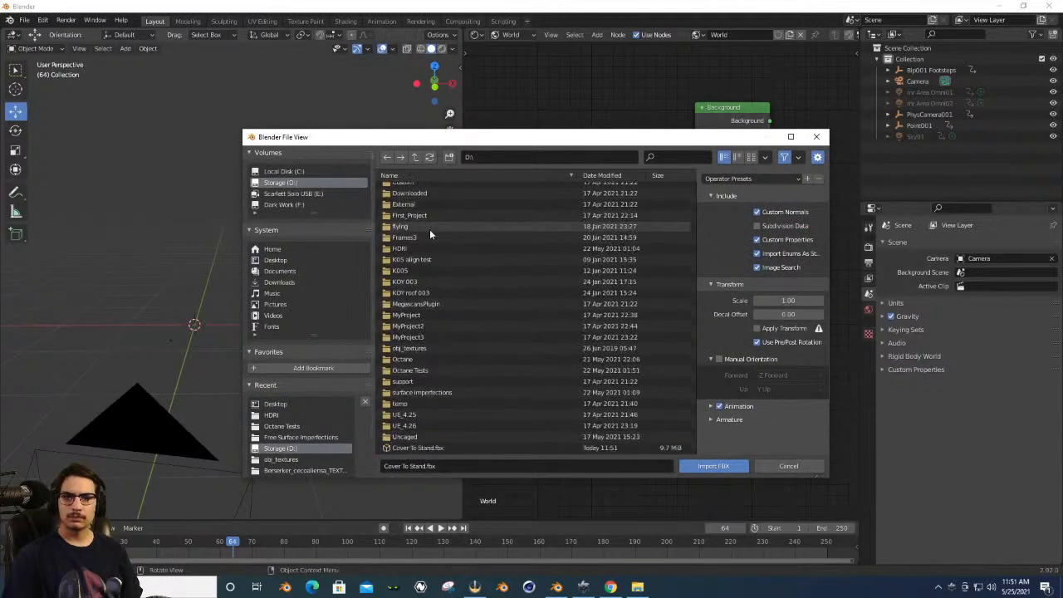
click(442, 447)
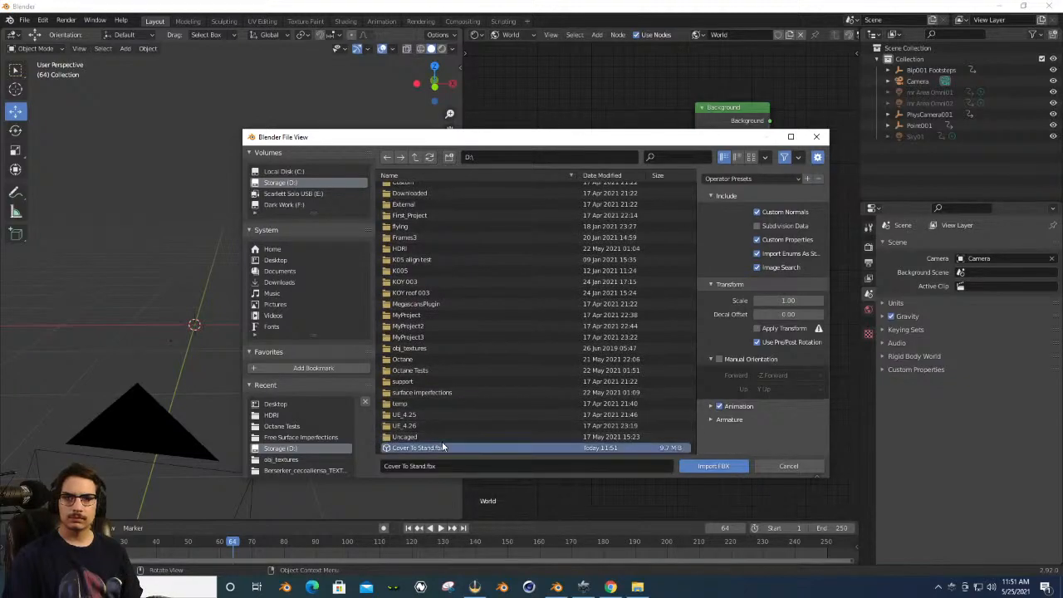
click(724, 470)
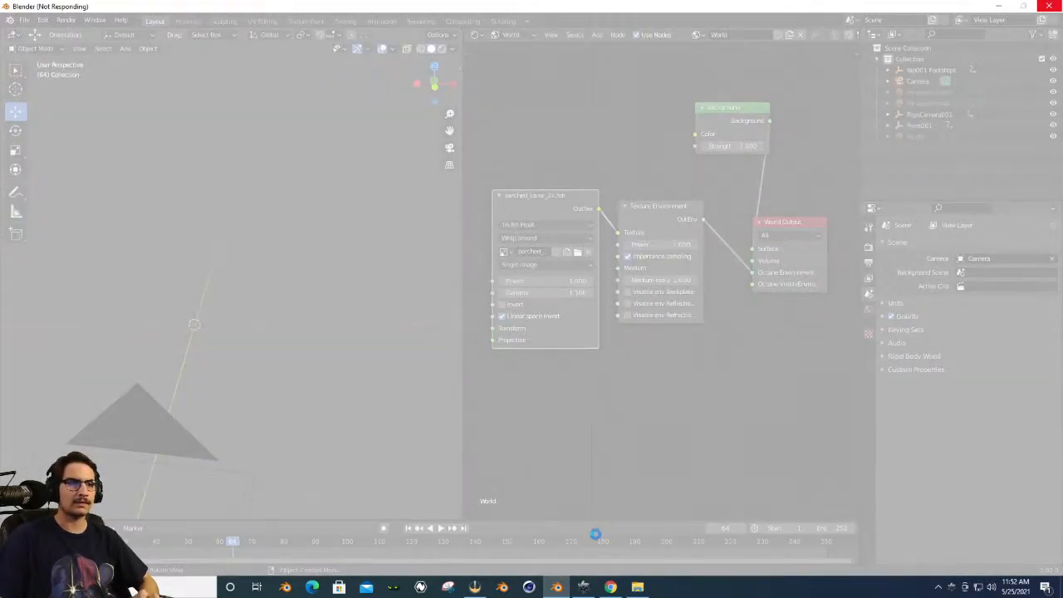
Force-close the unresponsive Blender, close the Storage (D:) window, and relaunch Blender with a new General file.
right_click(557, 586)
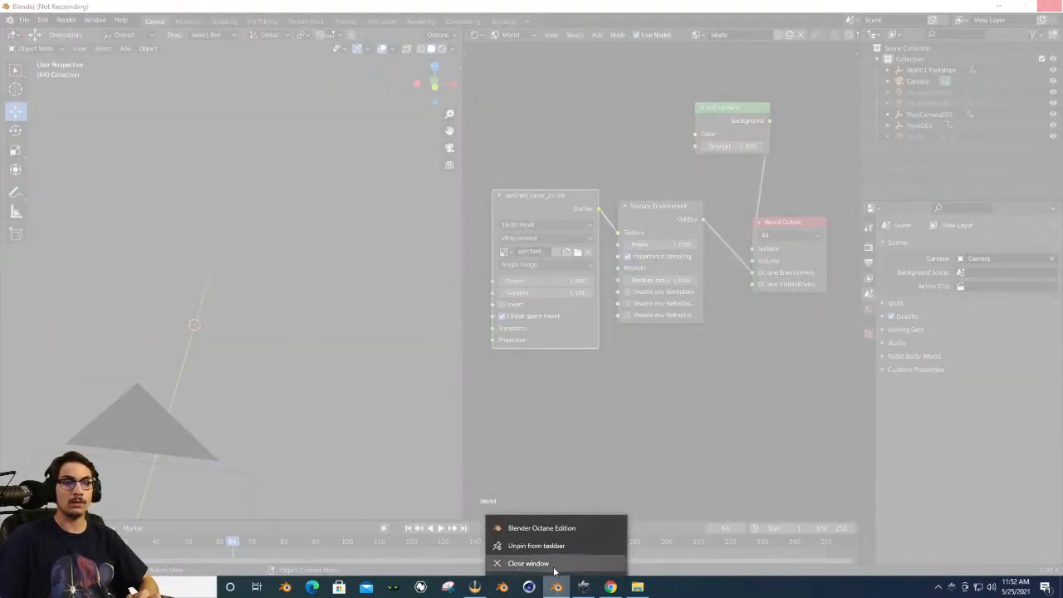
click(555, 568)
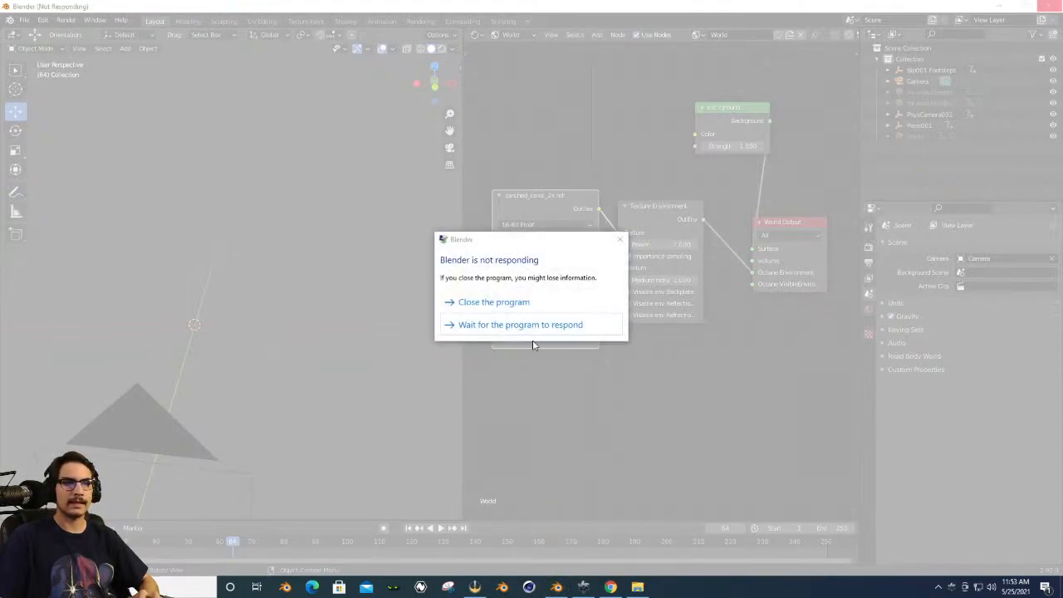
click(522, 309)
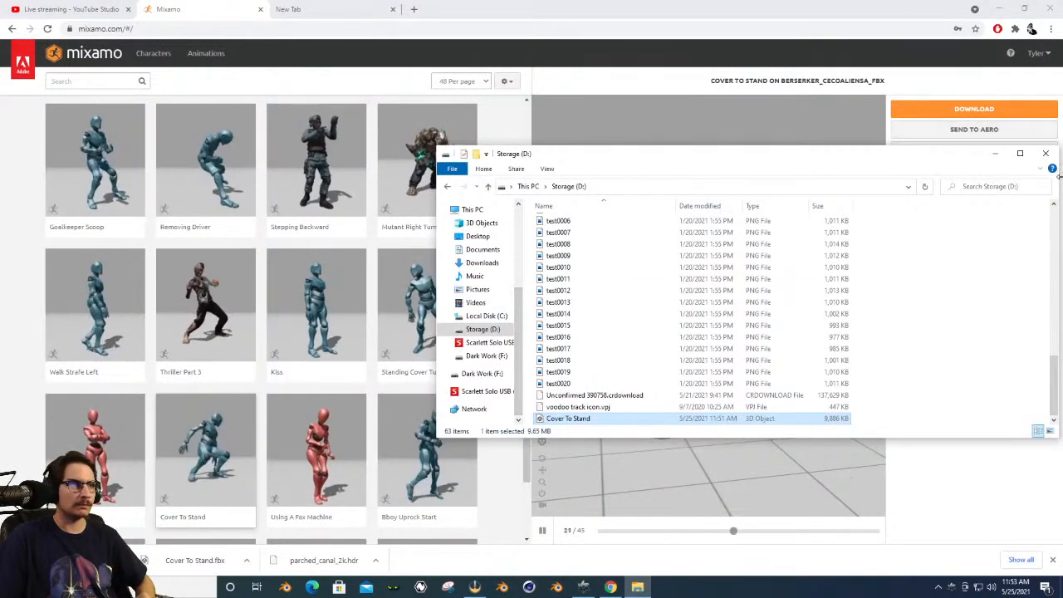
click(1046, 154)
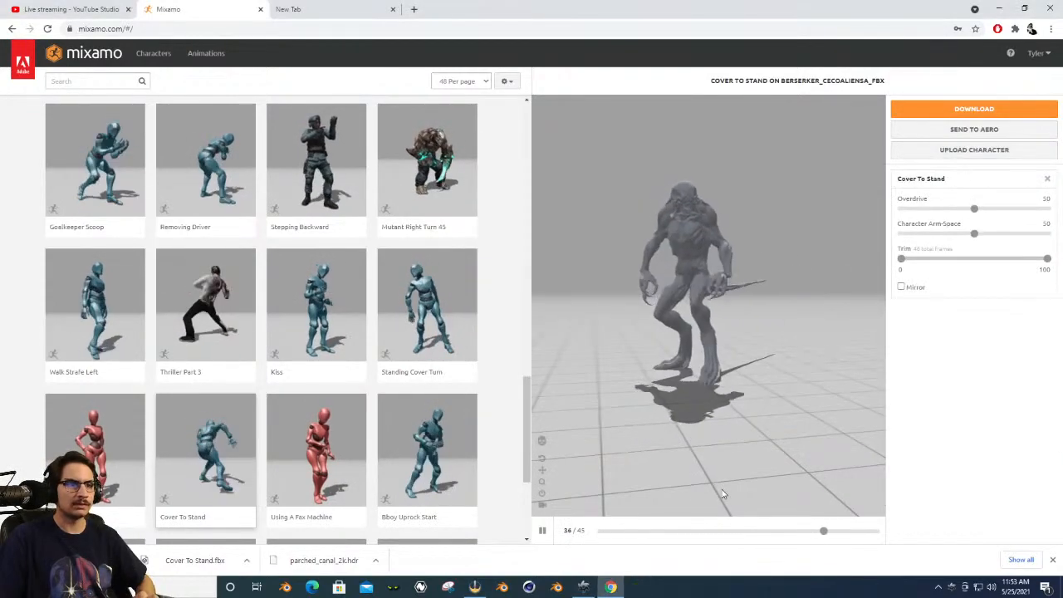
click(557, 587)
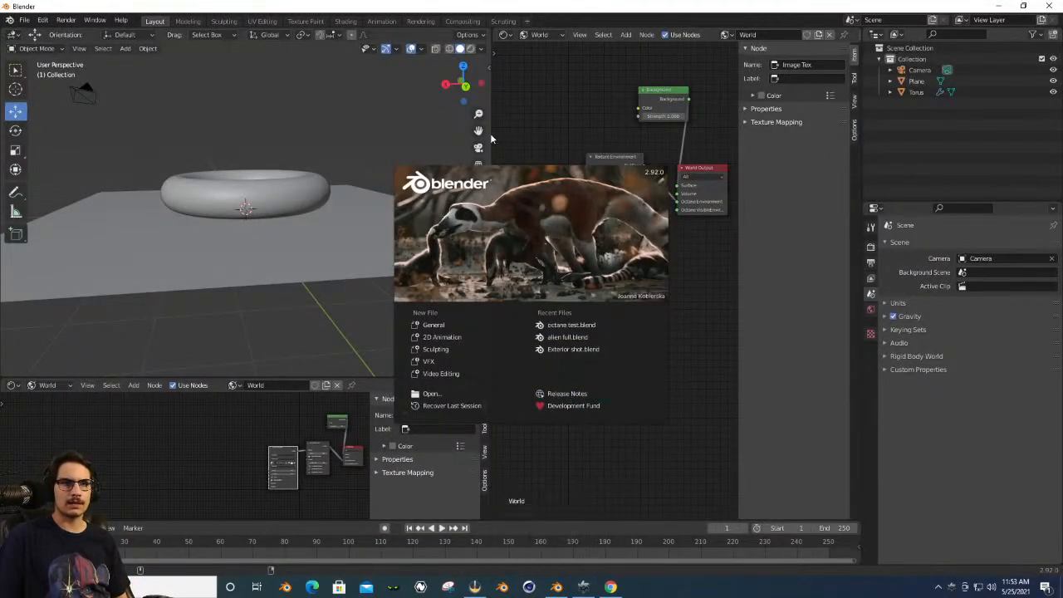
click(438, 327)
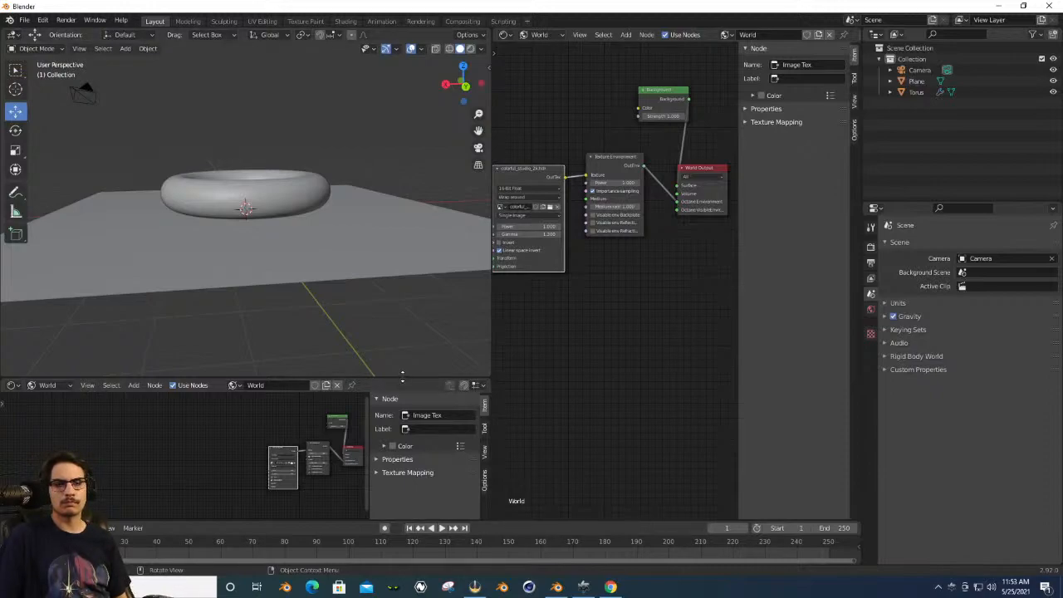
right_click(402, 375)
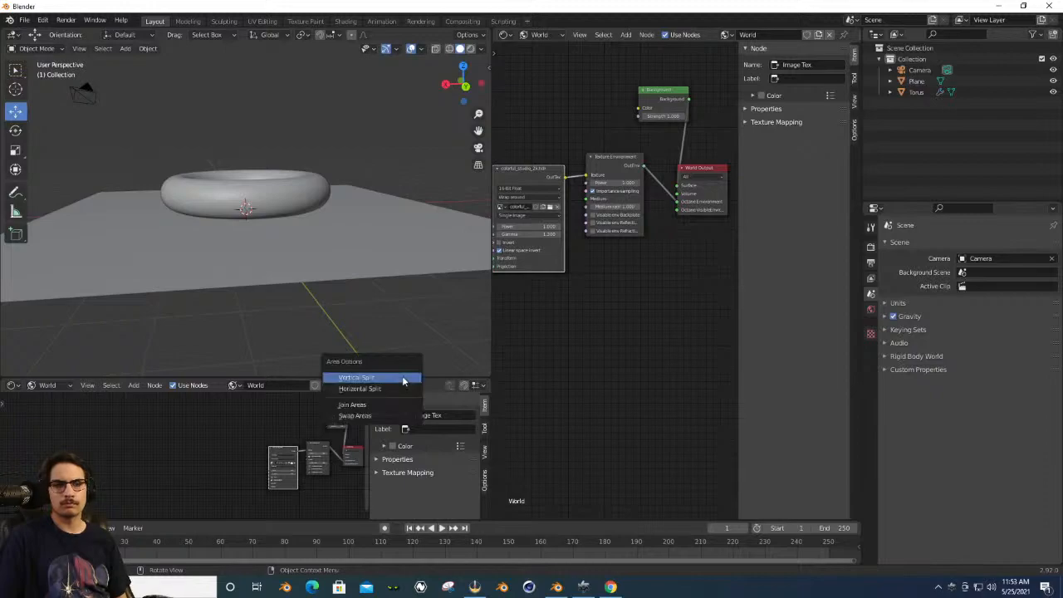
click(388, 414)
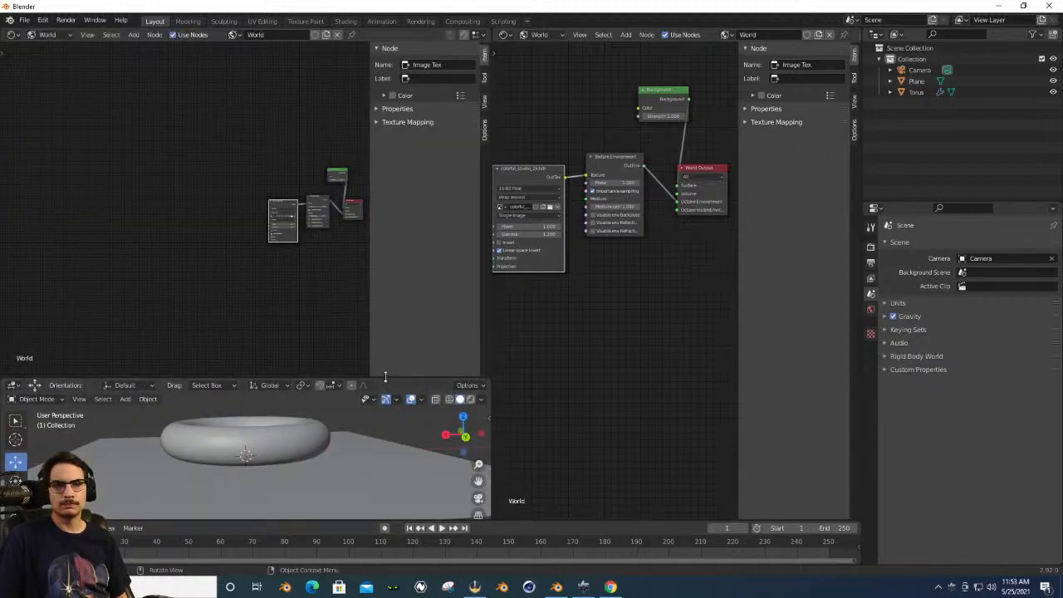
right_click(385, 377)
click(385, 378)
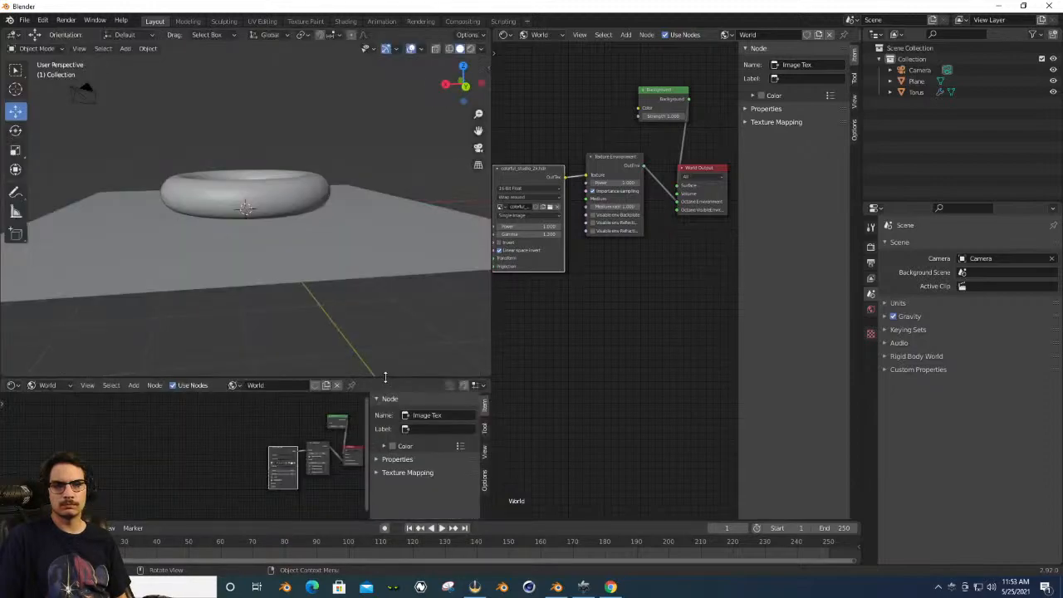
Join the 3D viewport with the node editor area beneath it so the viewport takes over the full height.
right_click(386, 377)
click(381, 367)
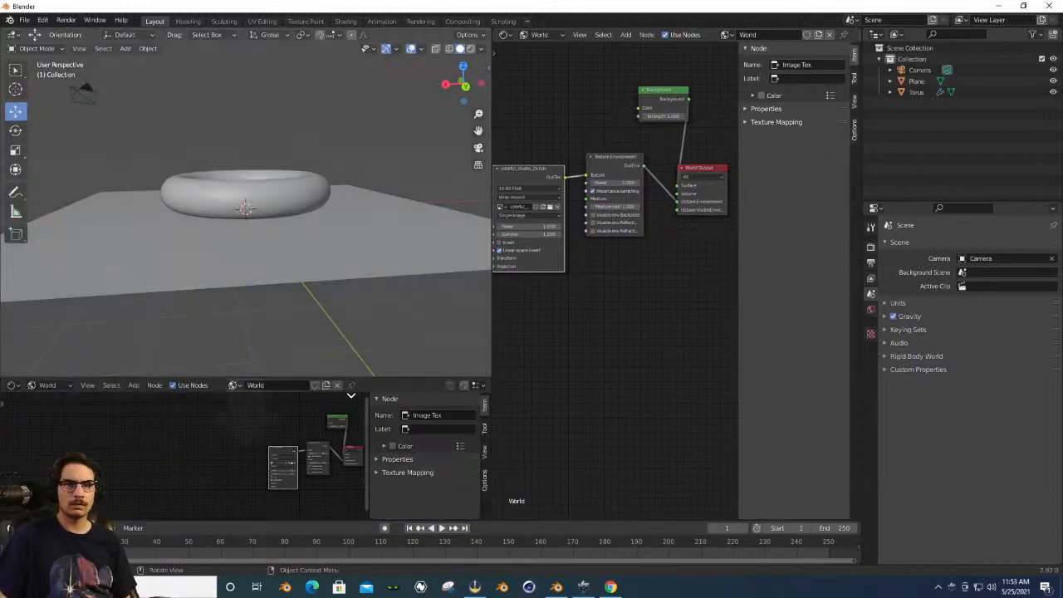
click(351, 397)
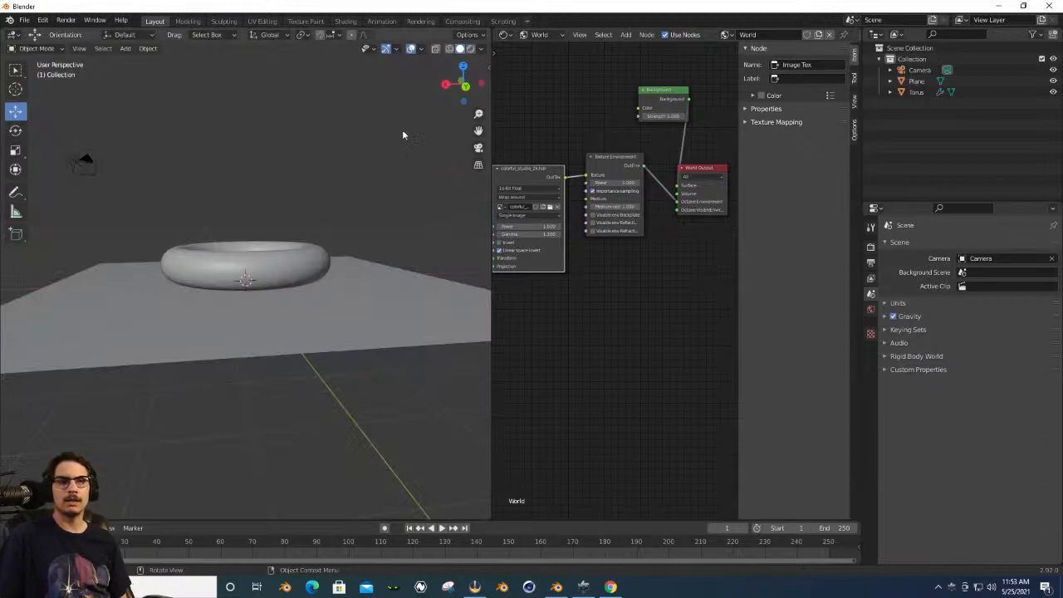
Enlarge the timeline area upward beneath the 3D viewport and the node editor.
mouse_move(464, 83)
mouse_down()
mouse_move(465, 117)
mouse_move(449, 88)
mouse_up()
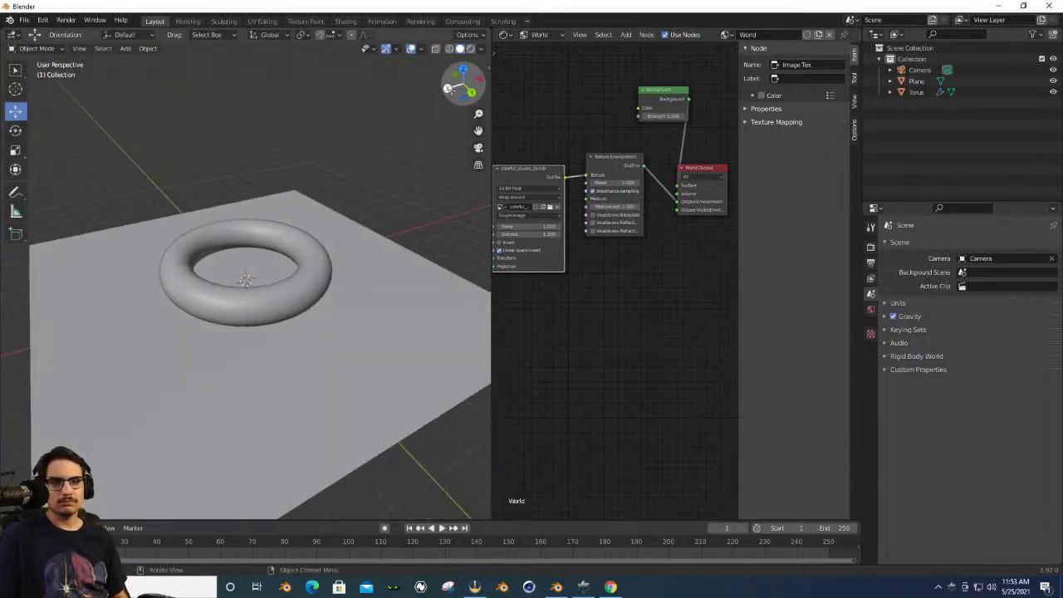
click(314, 278)
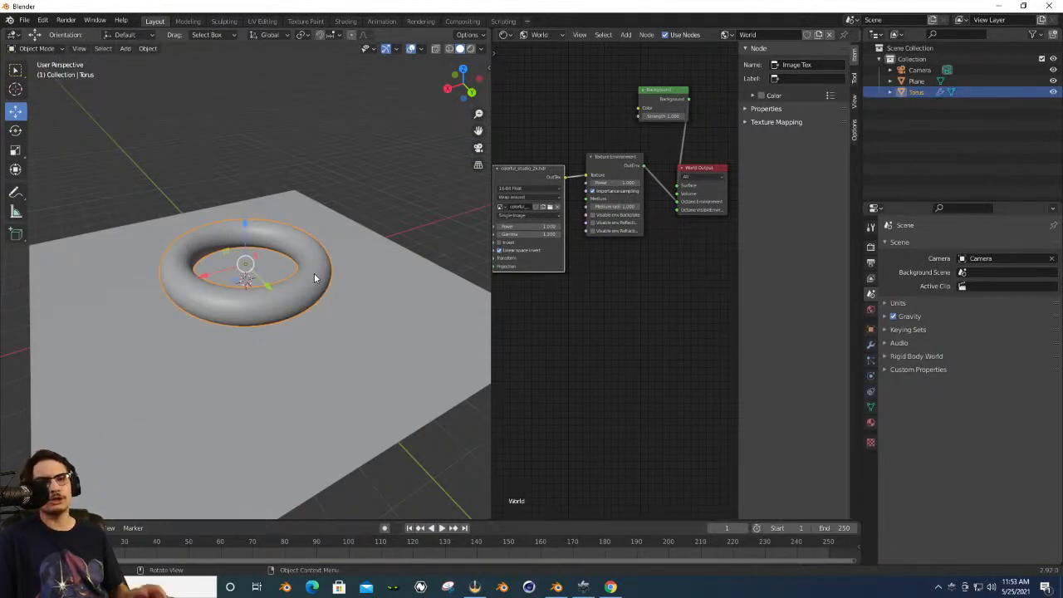
drag(461, 98, 460, 85)
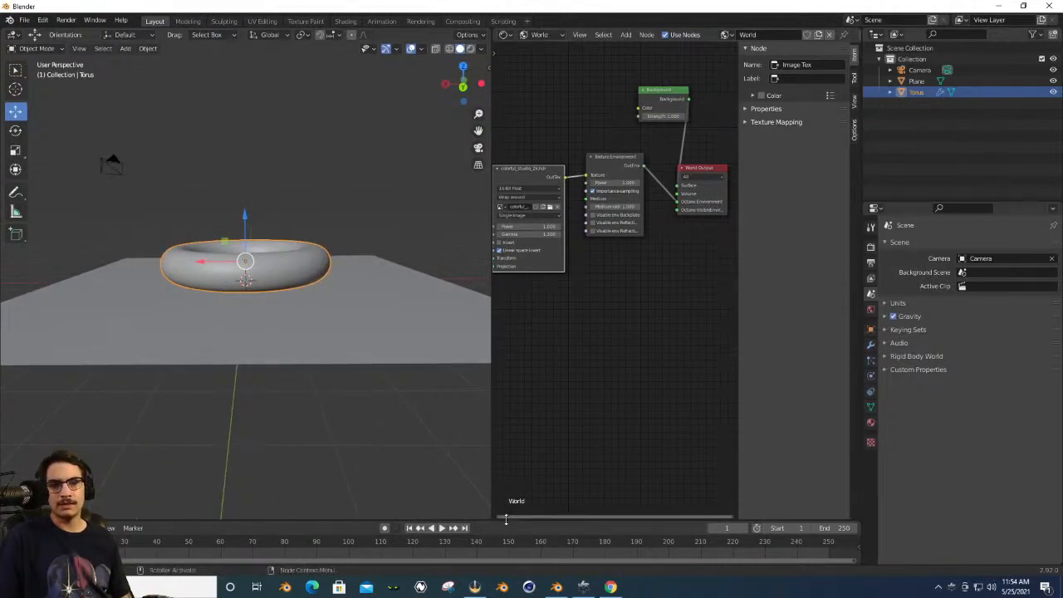
drag(474, 521, 471, 454)
mouse_move(463, 84)
mouse_down()
mouse_move(479, 85)
mouse_move(457, 94)
mouse_up()
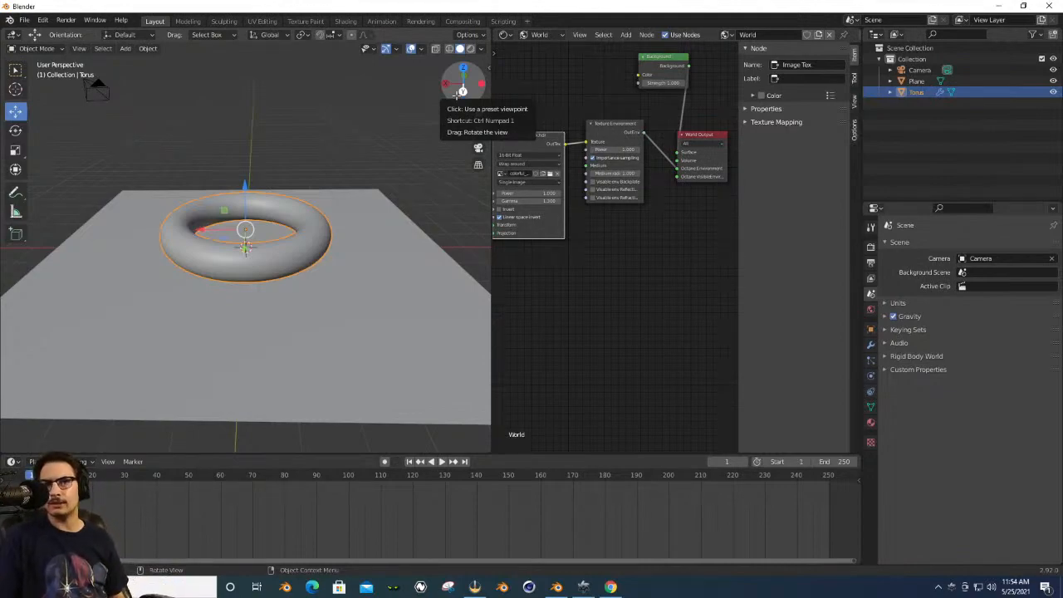
drag(462, 90, 458, 92)
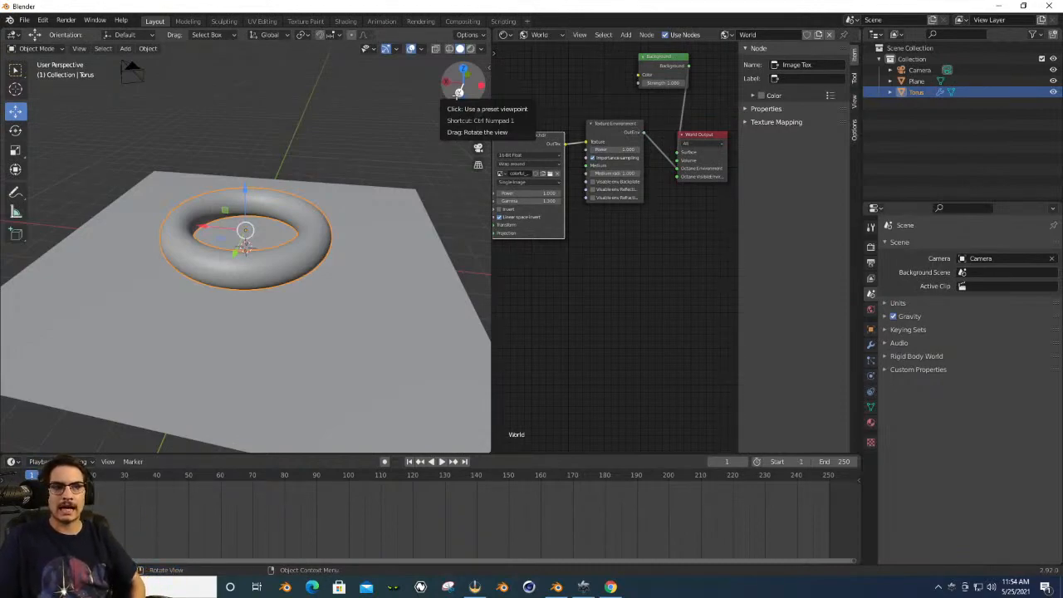
drag(459, 92, 385, 135)
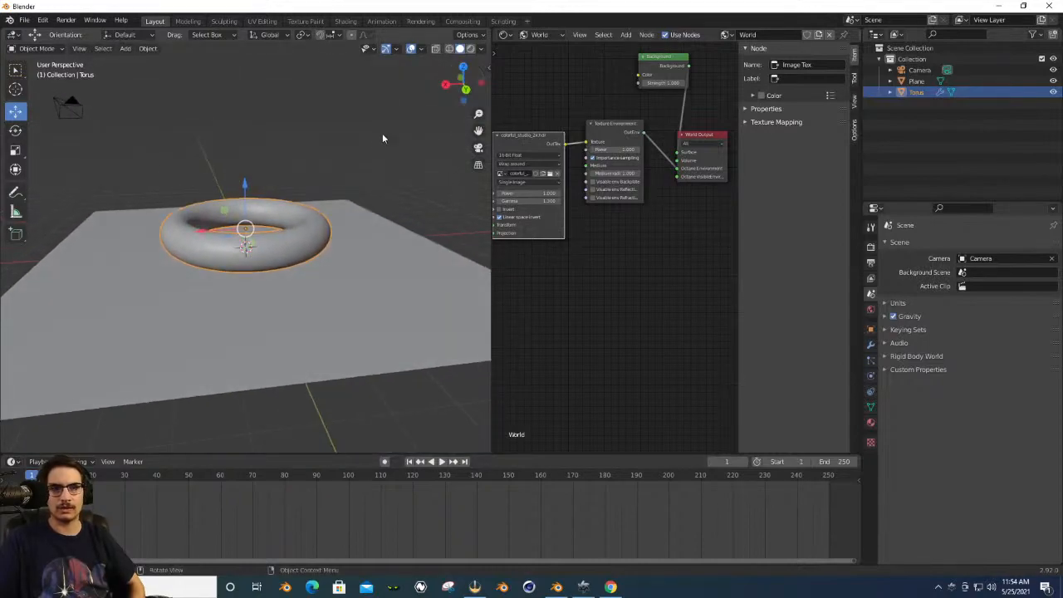
Delete the torus from the scene, leaving the plane and the camera.
click(308, 222)
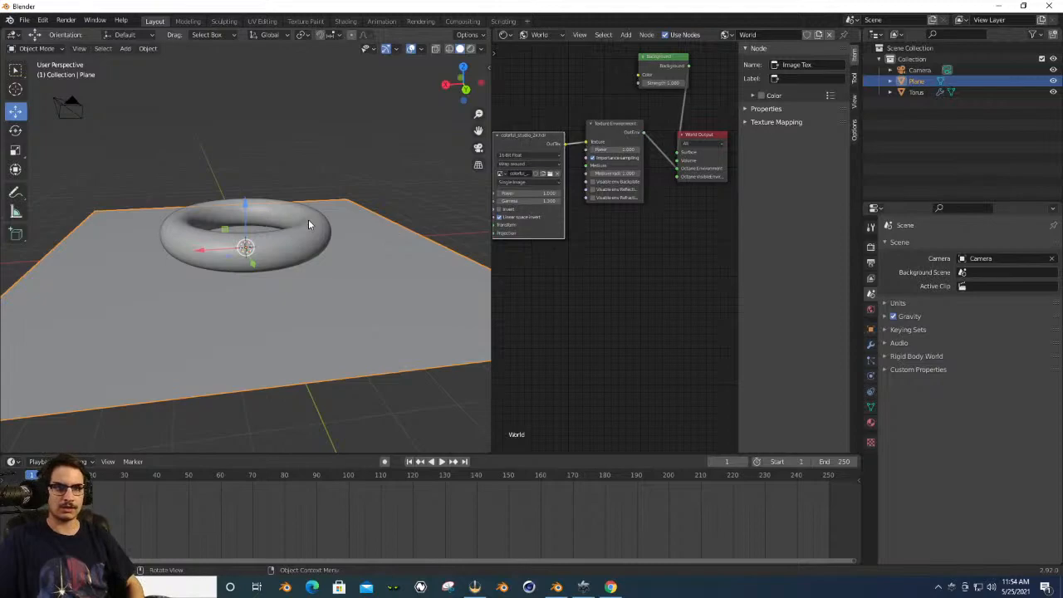
click(308, 220)
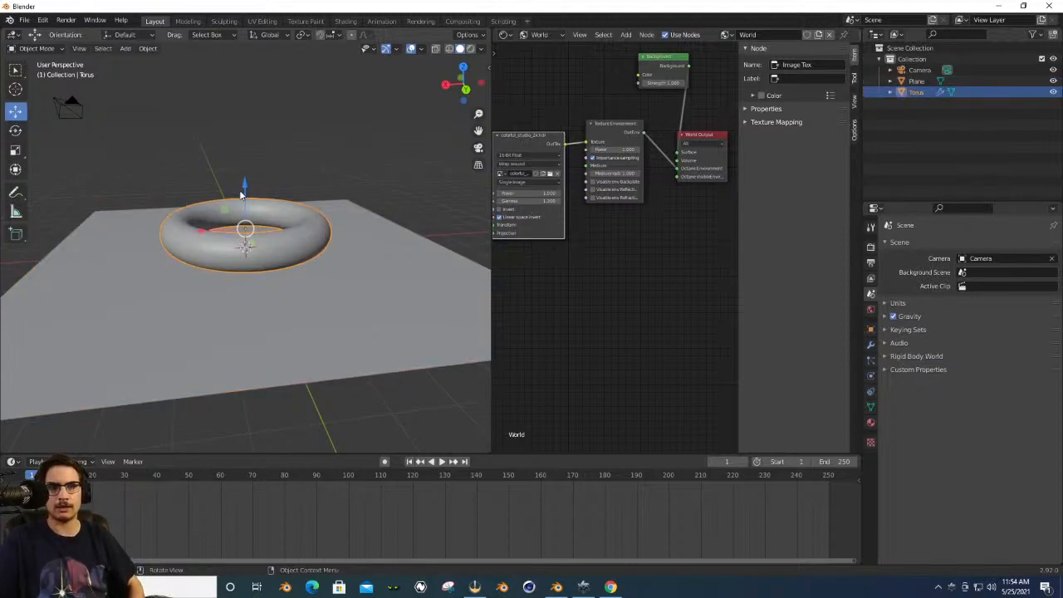
drag(244, 188, 244, 101)
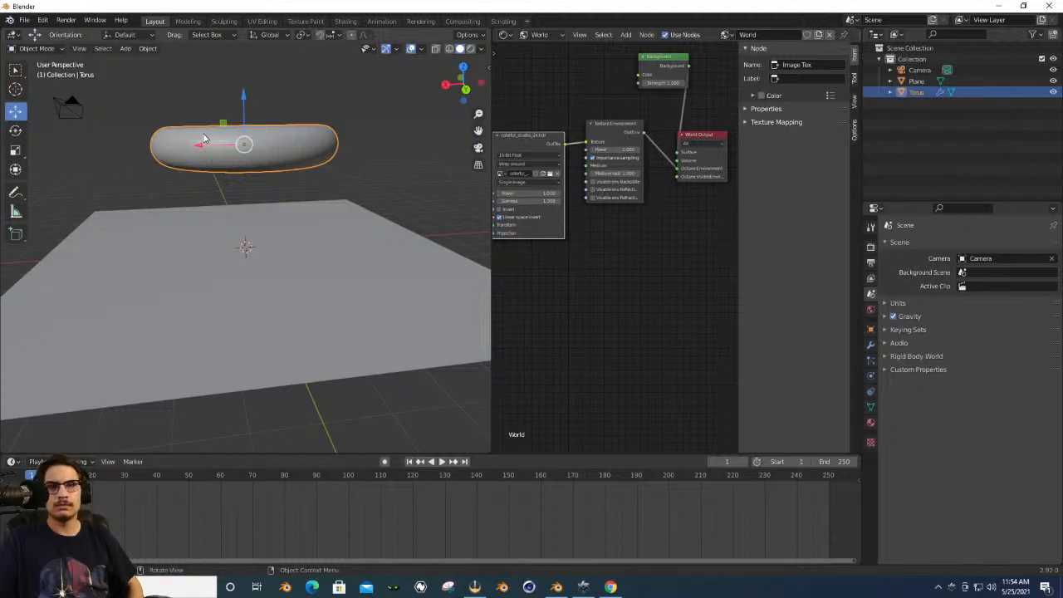
key(Delete)
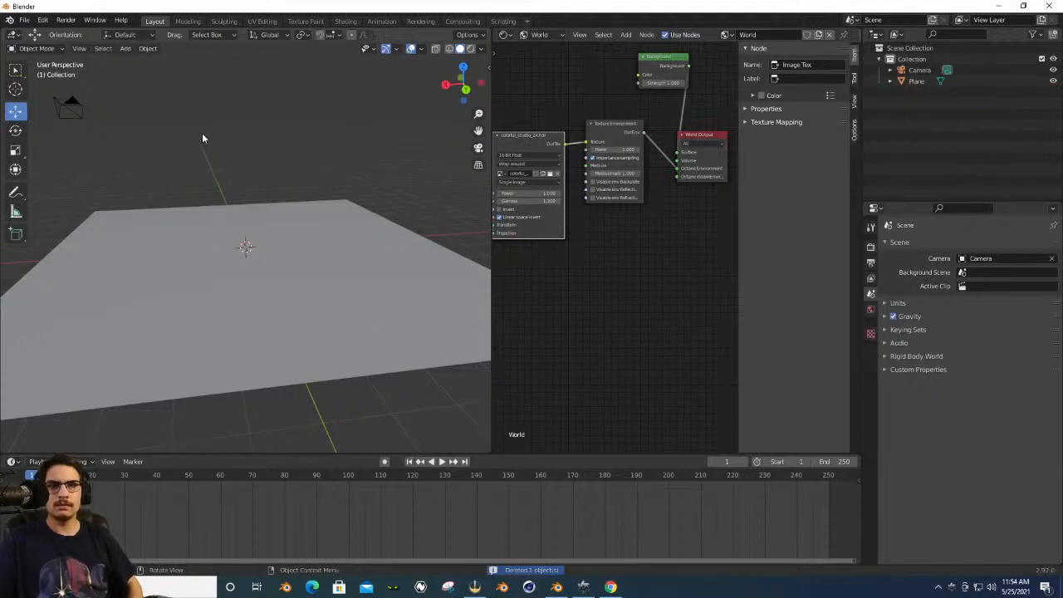
Add a mesh cube and raise it along the Z axis so it floats above the plane.
click(148, 48)
mouse_move(124, 48)
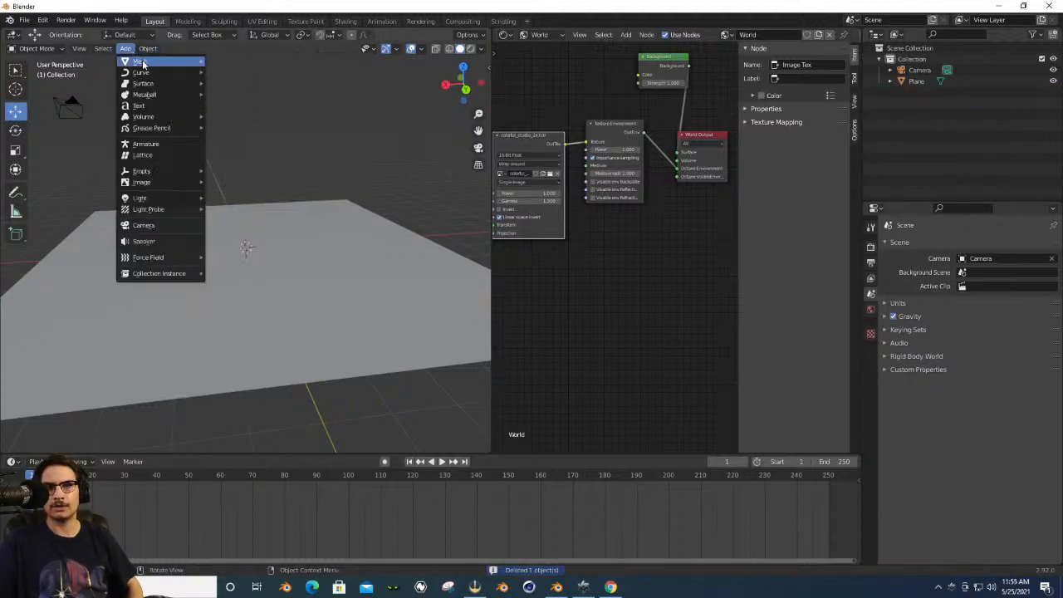
click(252, 73)
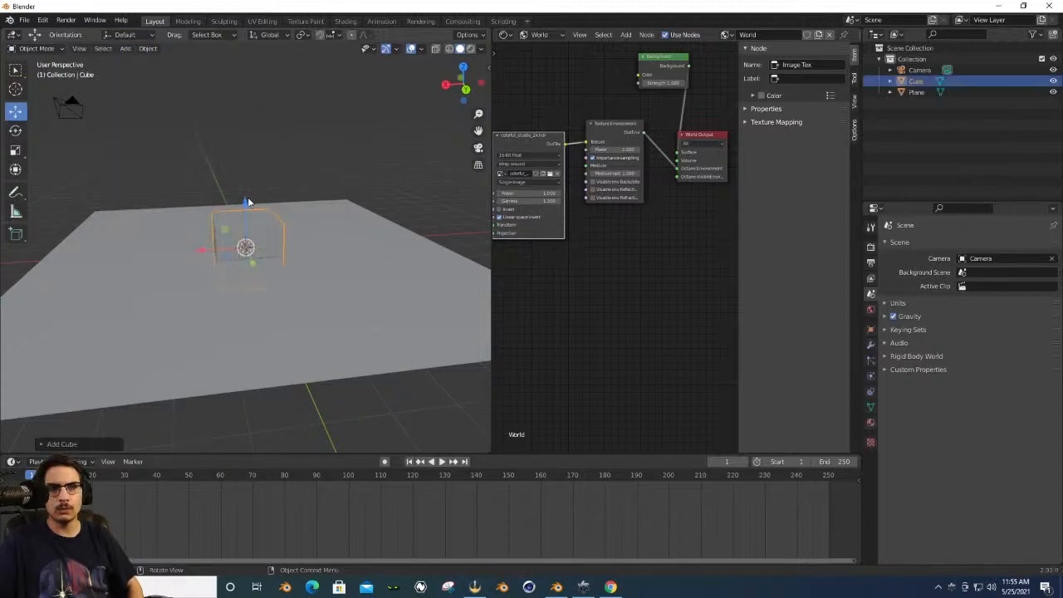
key(g)
key(z)
click(244, 121)
click(286, 120)
Enter Edit Mode on the cube and add two vertical and two horizontal loop cuts around it.
drag(456, 90, 316, 112)
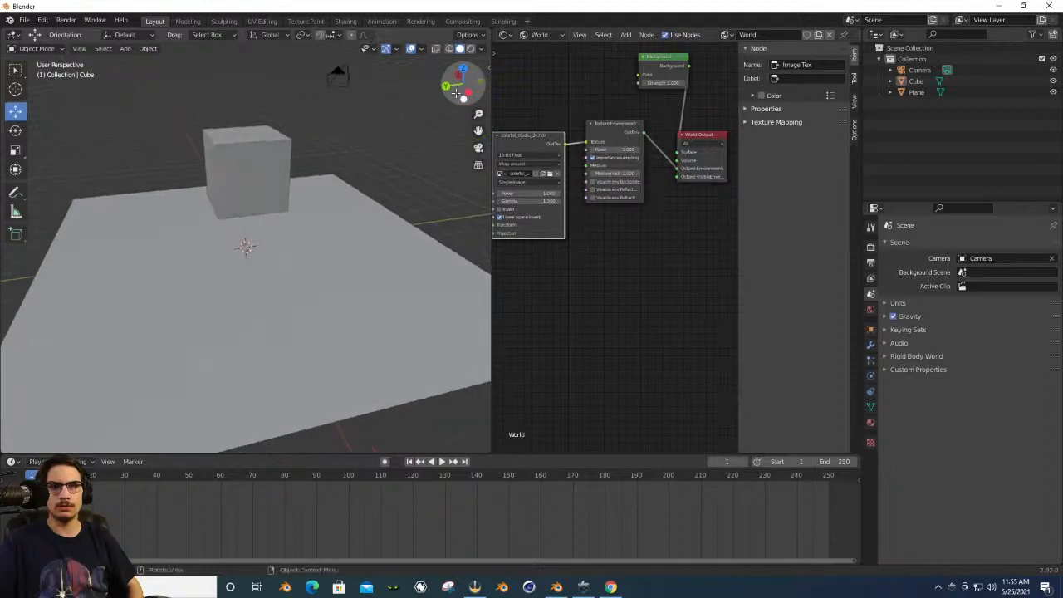
click(249, 140)
key(Tab)
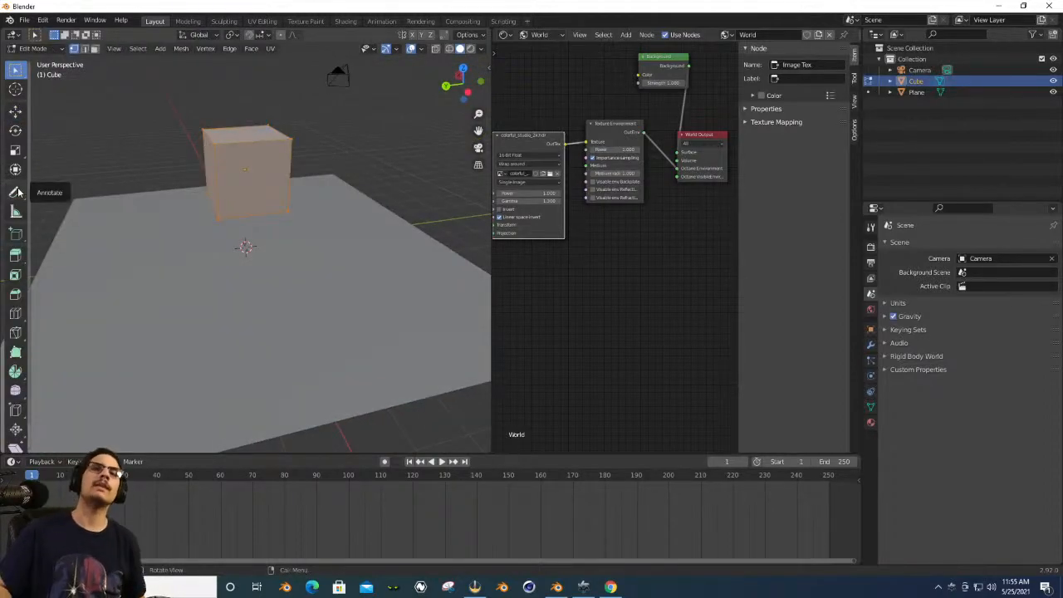
click(15, 313)
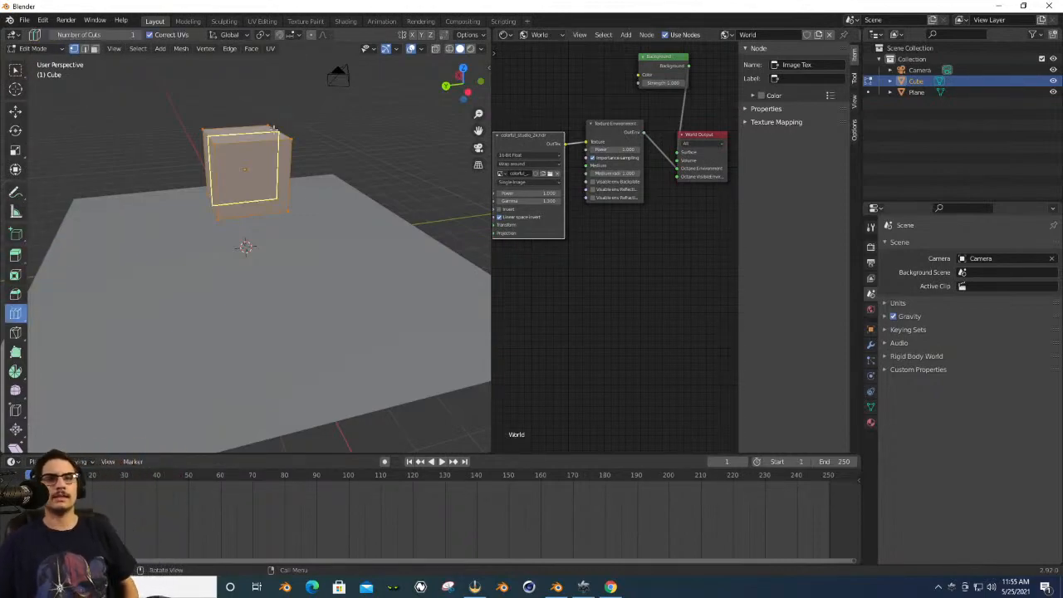
click(233, 165)
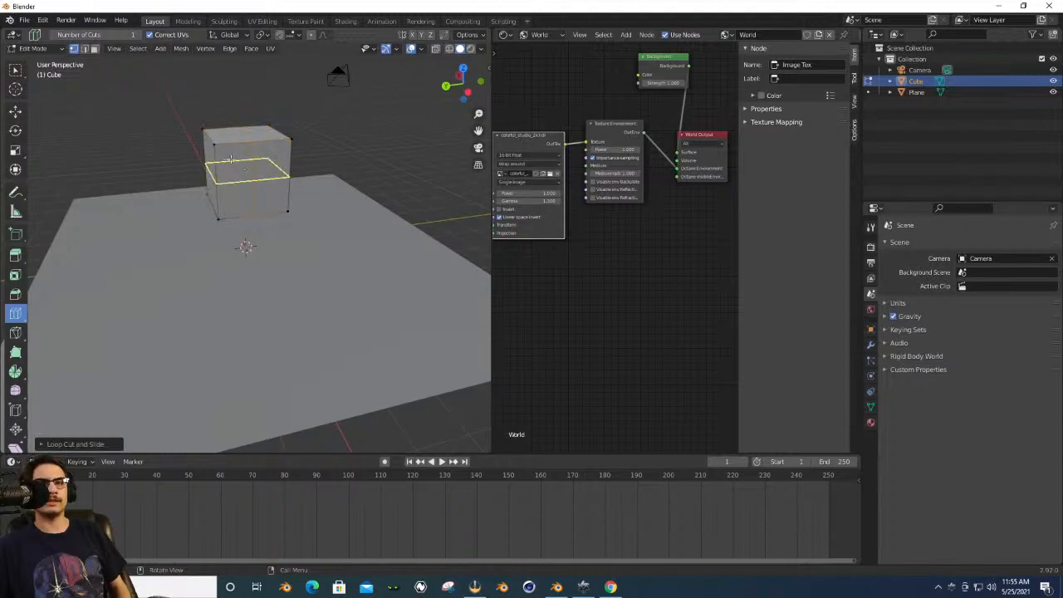
click(235, 156)
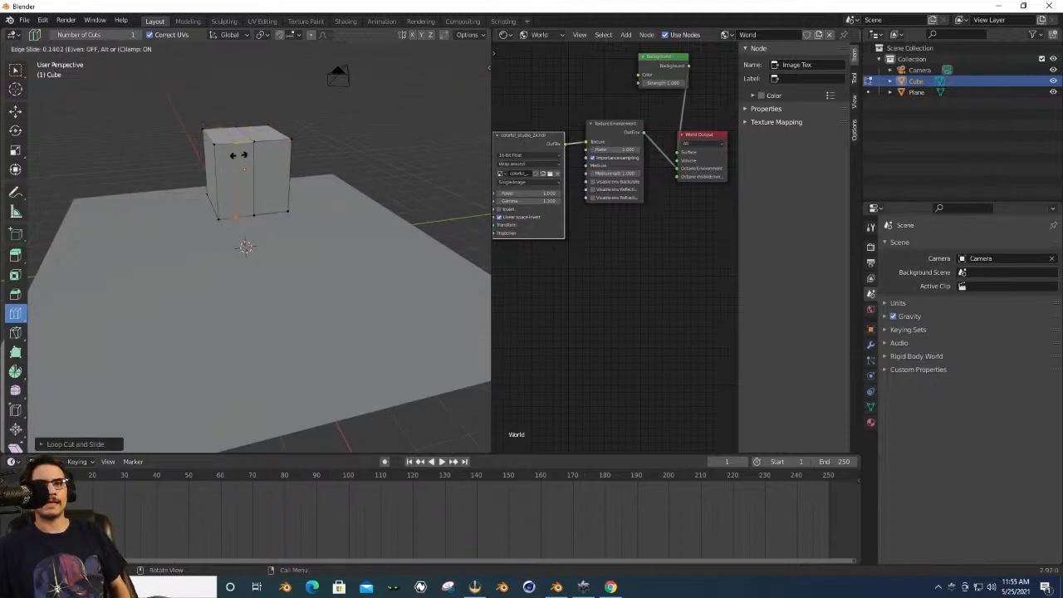
click(239, 158)
click(242, 165)
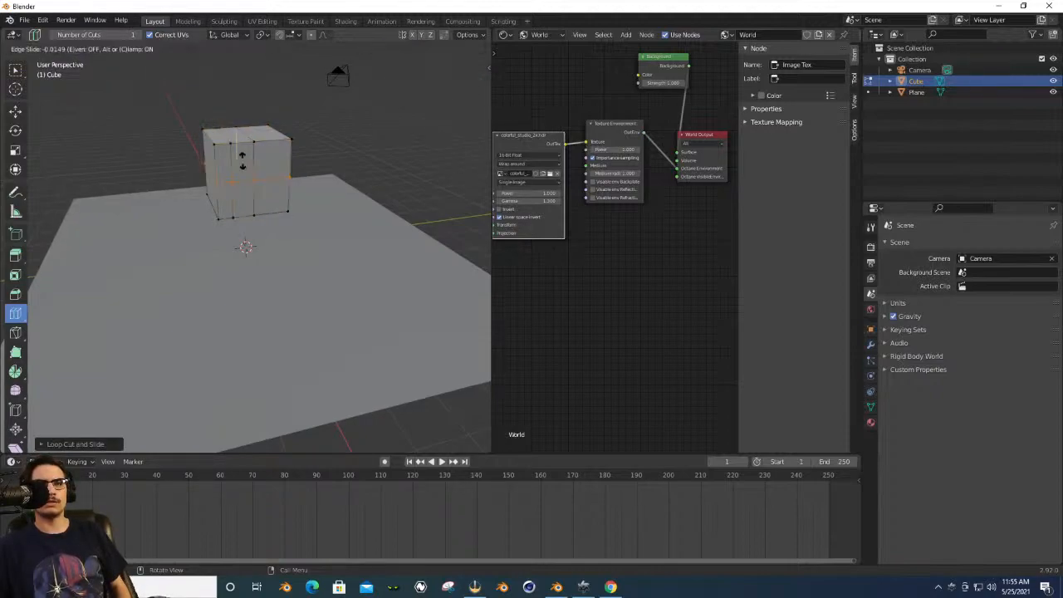
click(244, 159)
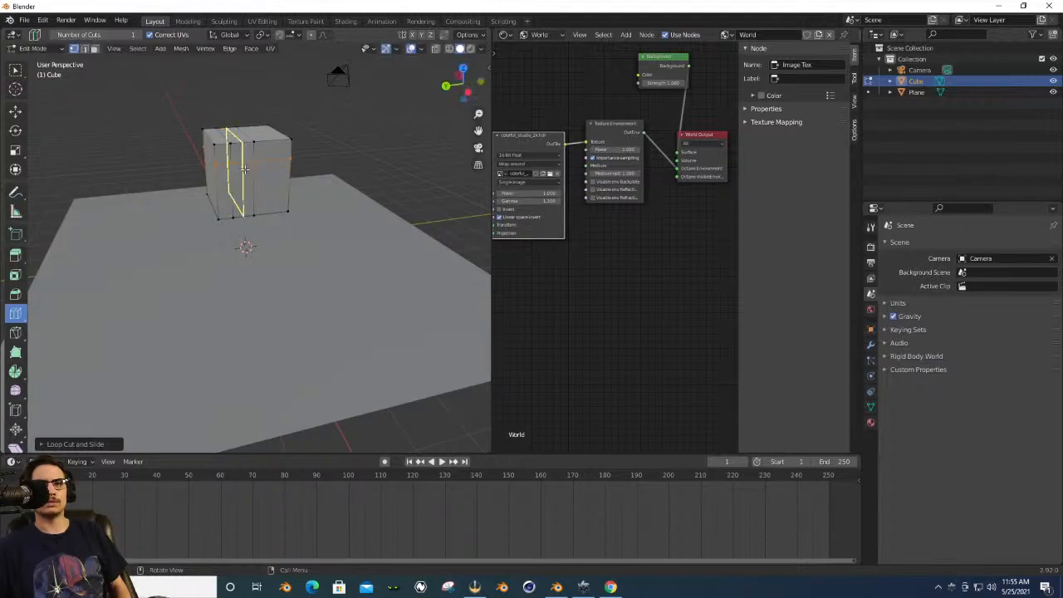
click(232, 171)
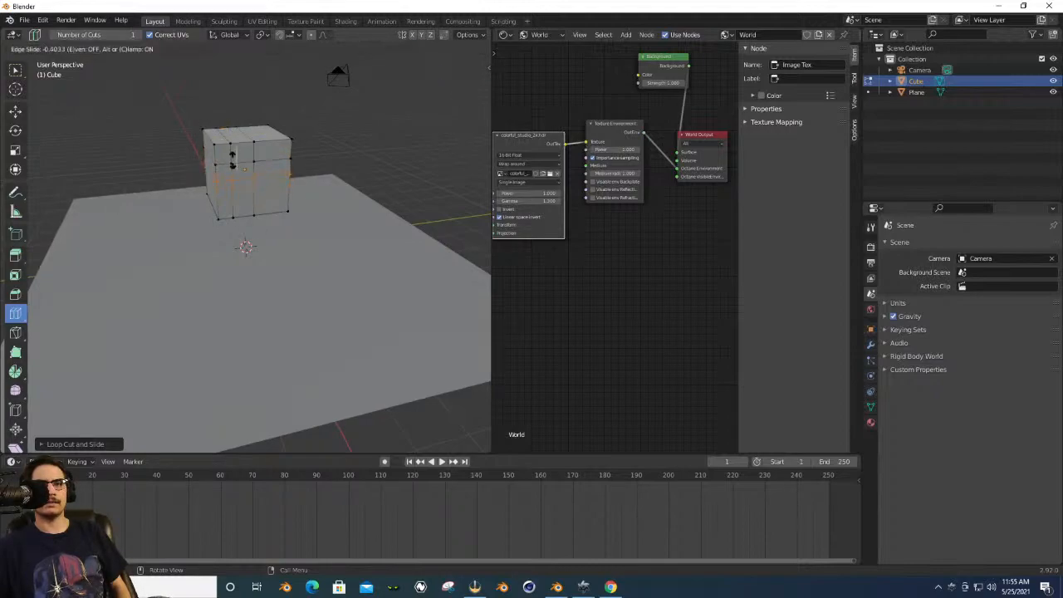
click(232, 164)
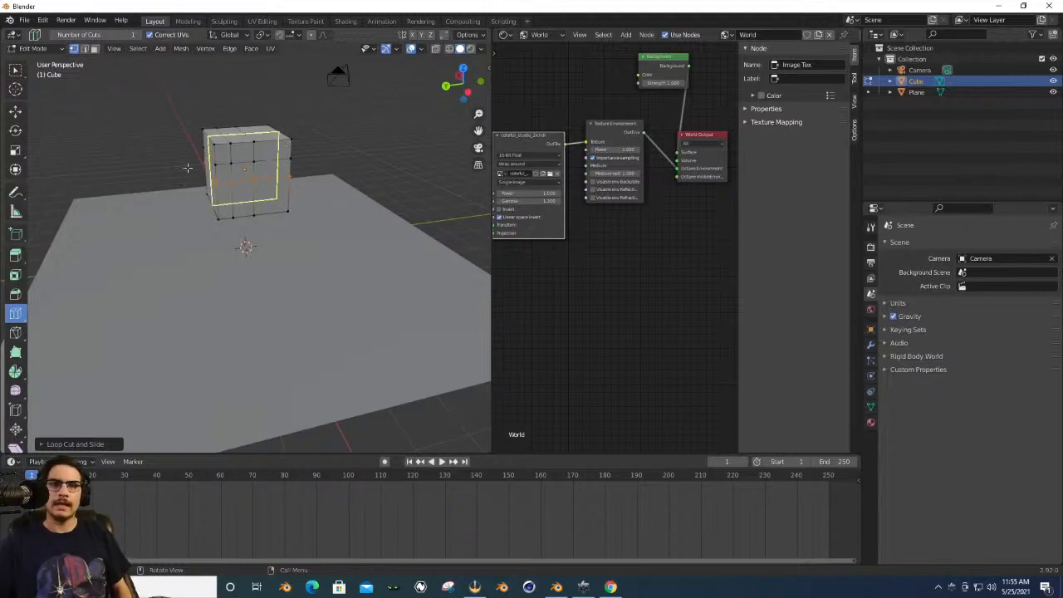
Switch the cube's editing to face selection and set the viewport to rendered shading.
drag(14, 235, 16, 260)
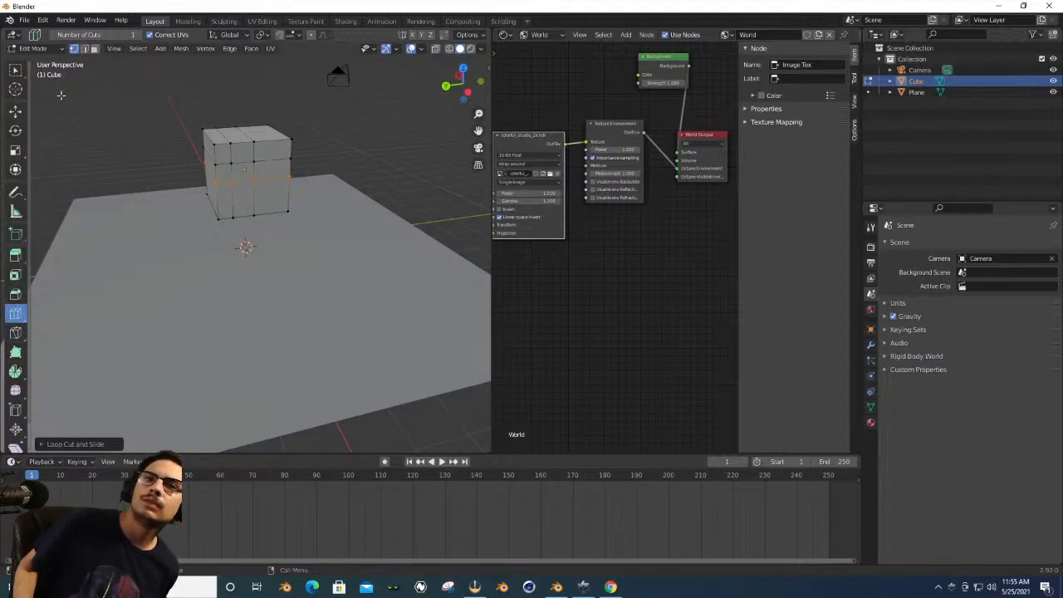
key(3)
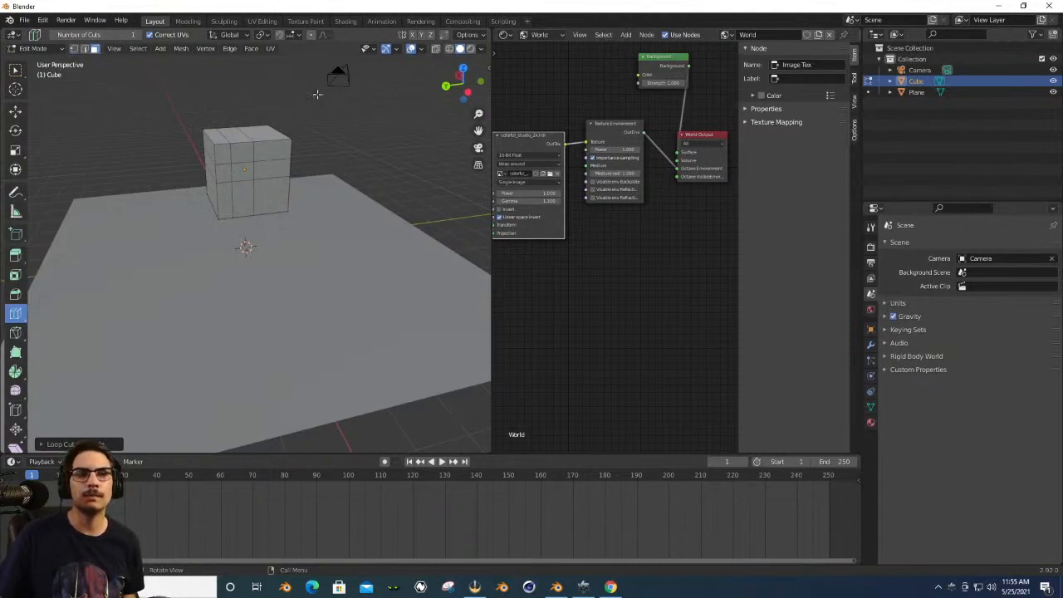
drag(456, 96, 299, 54)
click(472, 49)
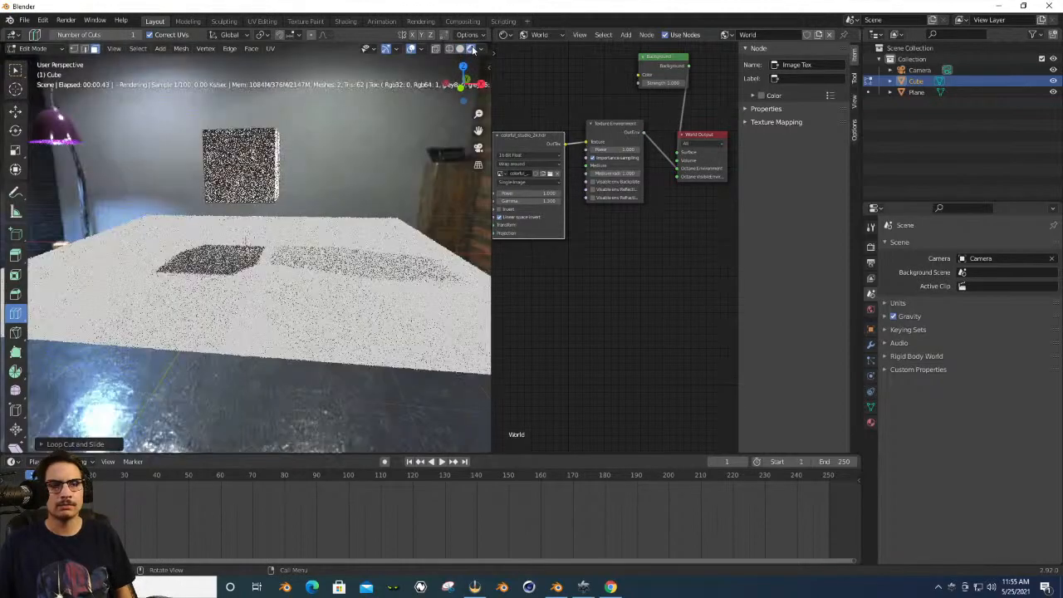
Set the gamma of the HDRI image texture node to 2.2 for the world environment.
mouse_move(463, 84)
mouse_down()
mouse_move(467, 98)
mouse_move(456, 90)
mouse_up()
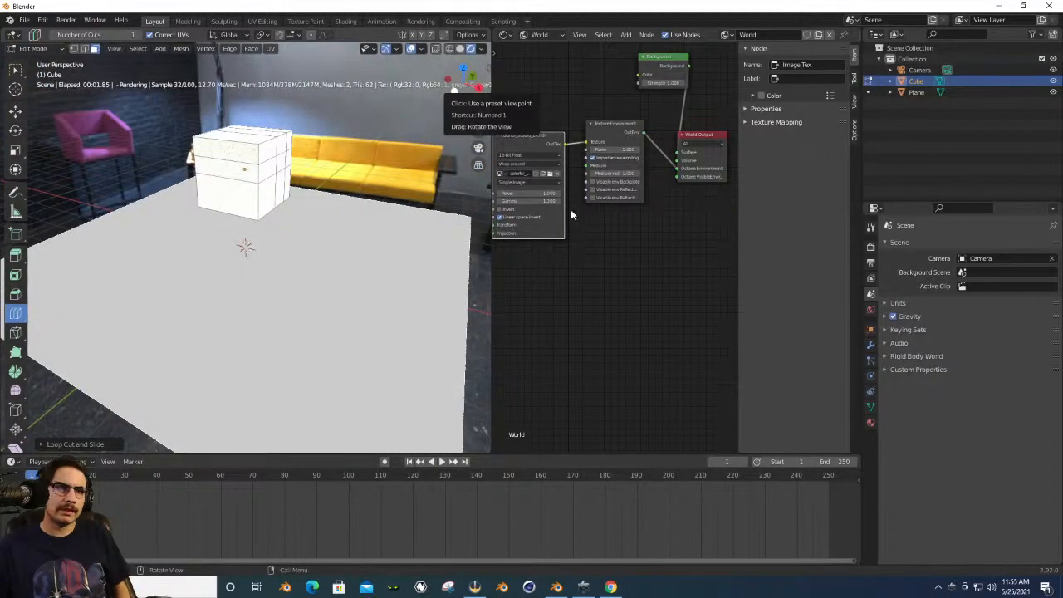
mouse_move(542, 201)
mouse_down()
mouse_move(527, 200)
mouse_move(539, 201)
mouse_up()
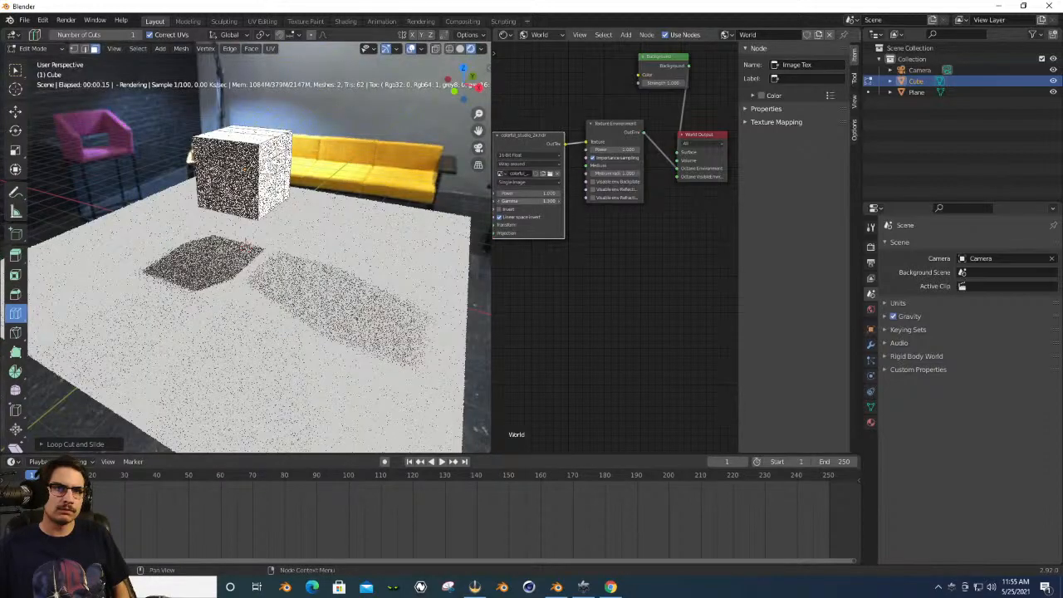
drag(552, 202, 538, 201)
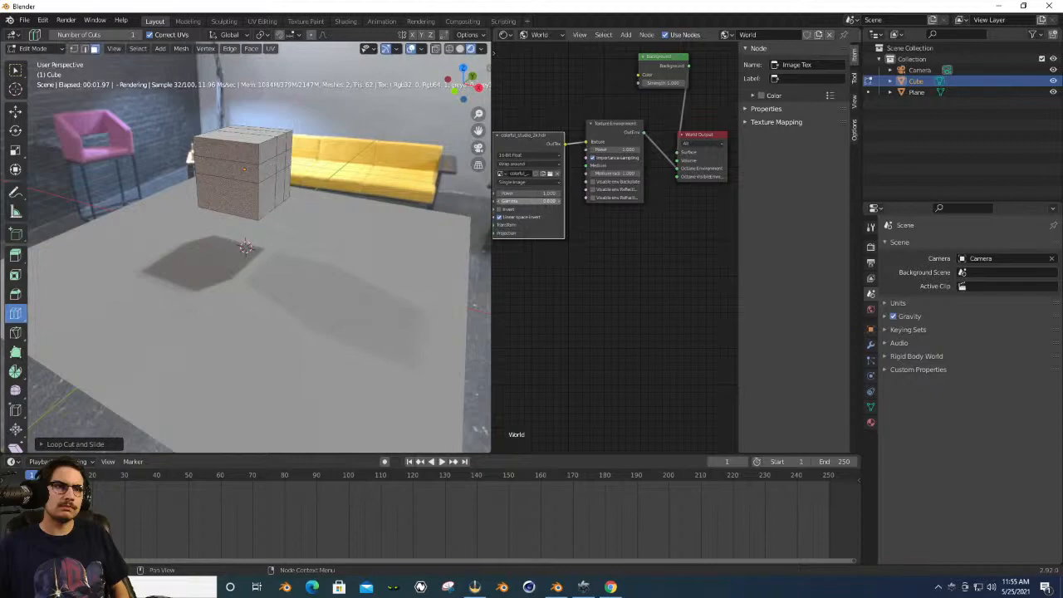
drag(549, 202, 564, 202)
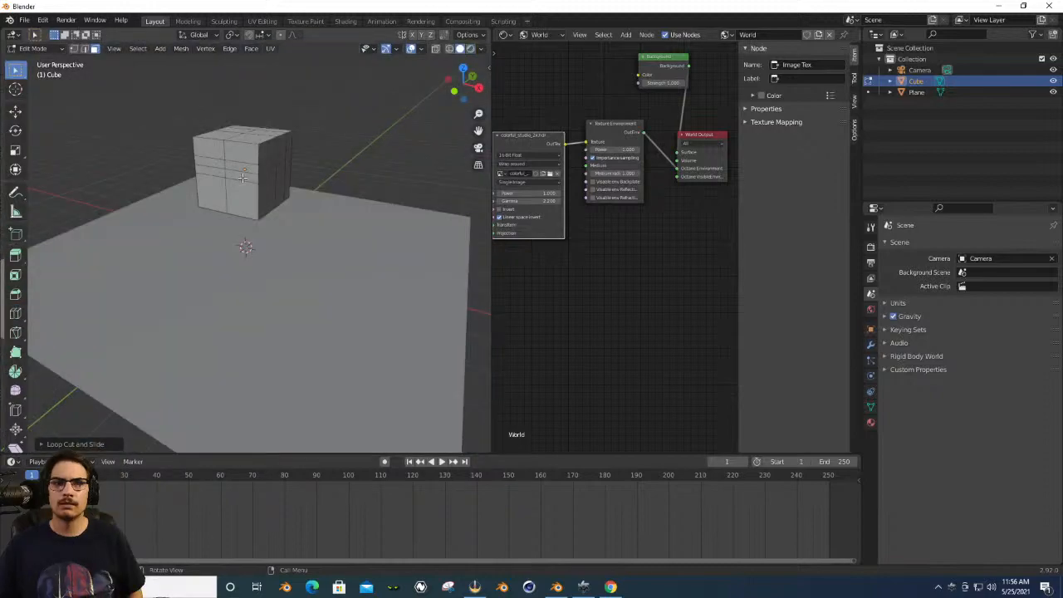
Extrude the narrow central face on the cube's front outward along the Y axis to form a projecting arm.
click(242, 177)
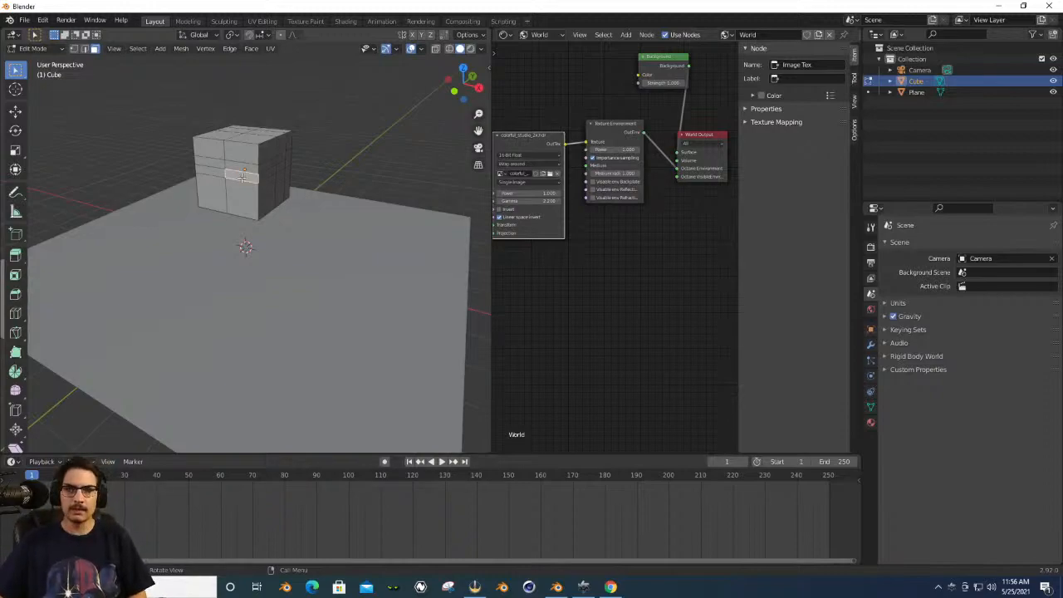
key(g)
key(y)
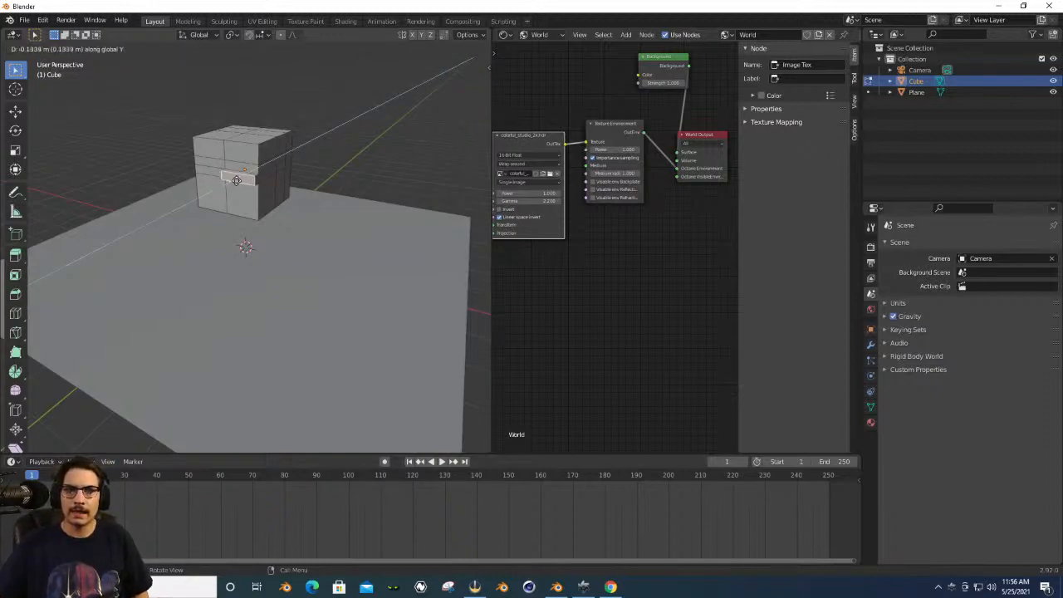
click(220, 196)
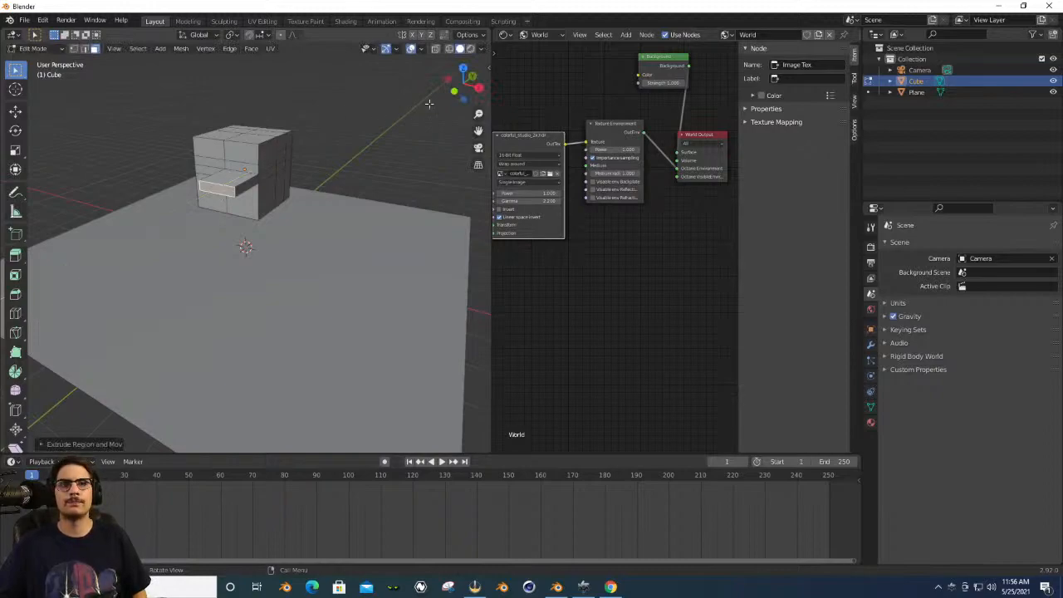
Add a loop cut across the extruded arm and slide it close to the arm's outer end.
mouse_move(449, 93)
mouse_down()
mouse_move(461, 85)
mouse_move(451, 95)
mouse_up()
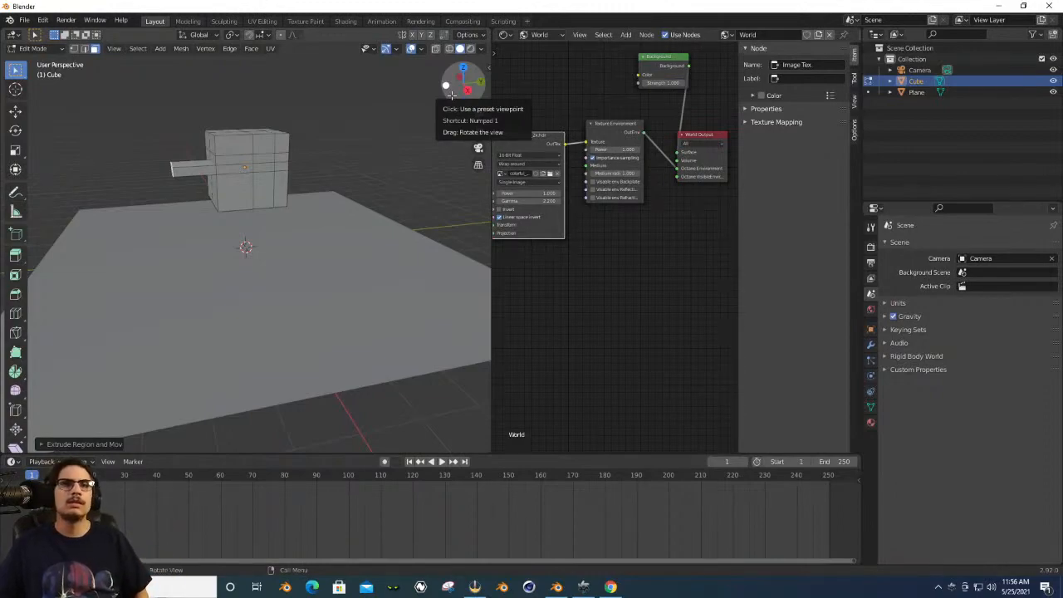
drag(453, 93, 462, 85)
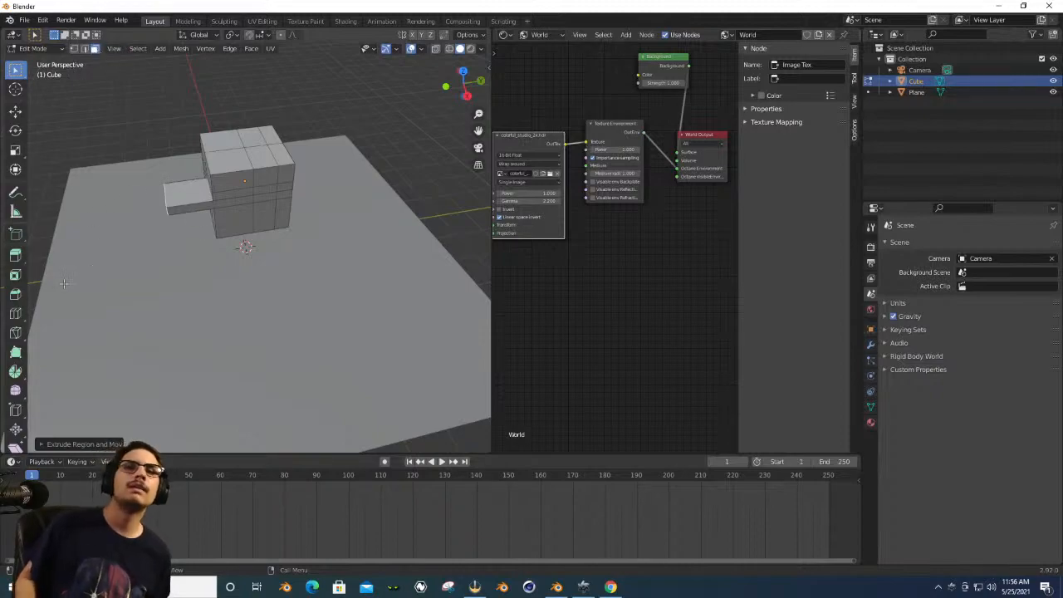
click(15, 313)
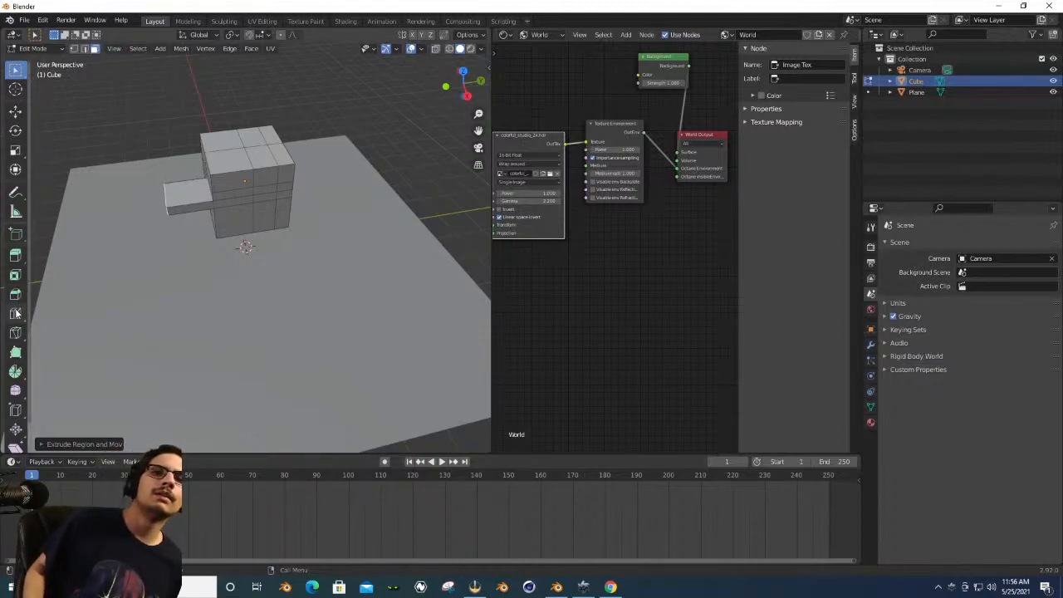
click(170, 213)
drag(170, 214, 155, 213)
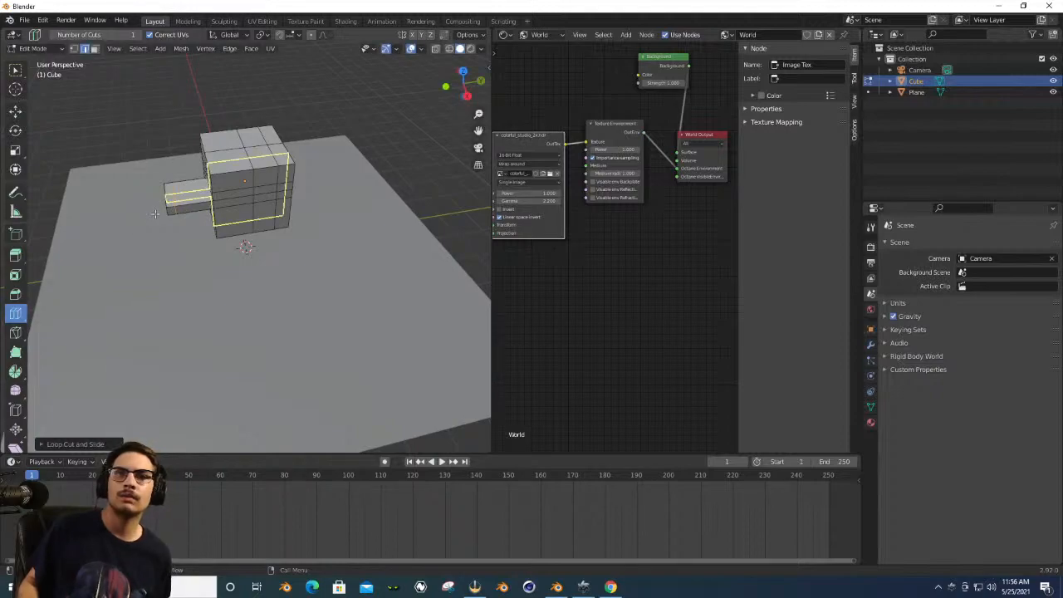
Extrude the small top face at the arm's outer end upward in face selection, and return to Object Mode.
click(15, 70)
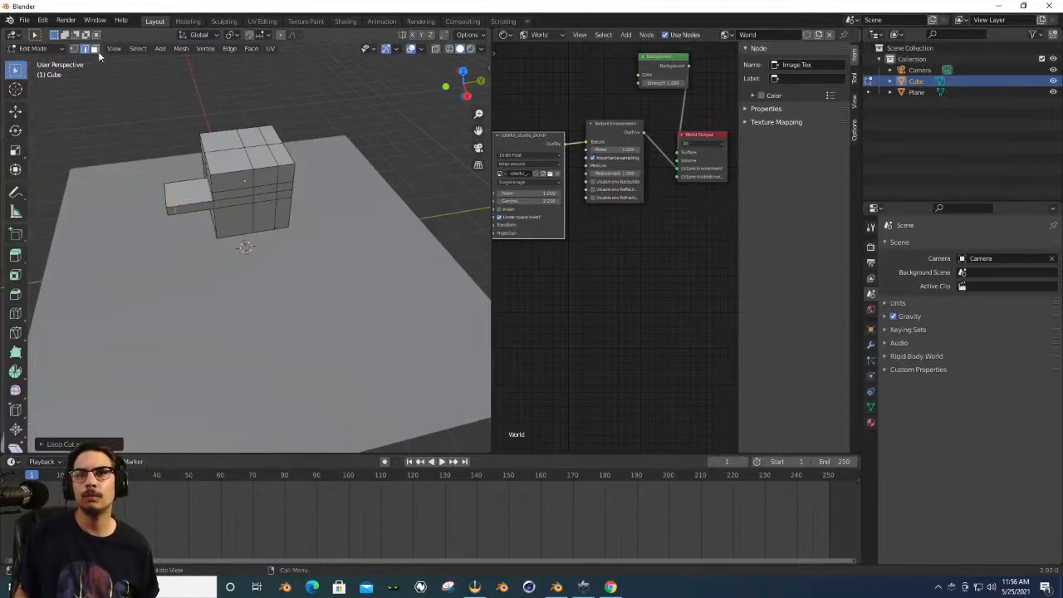
click(169, 203)
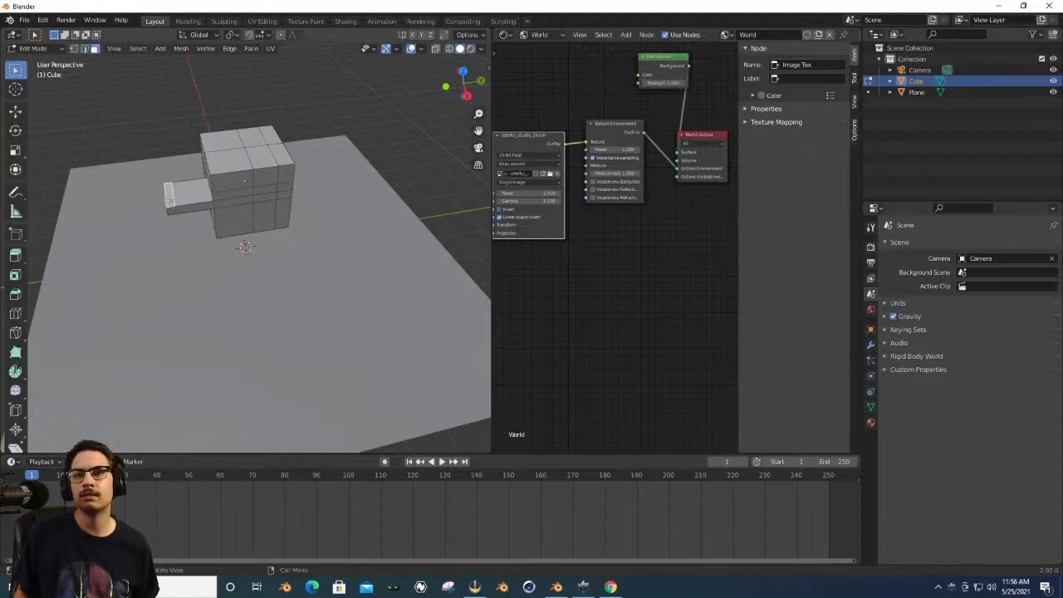
key(e)
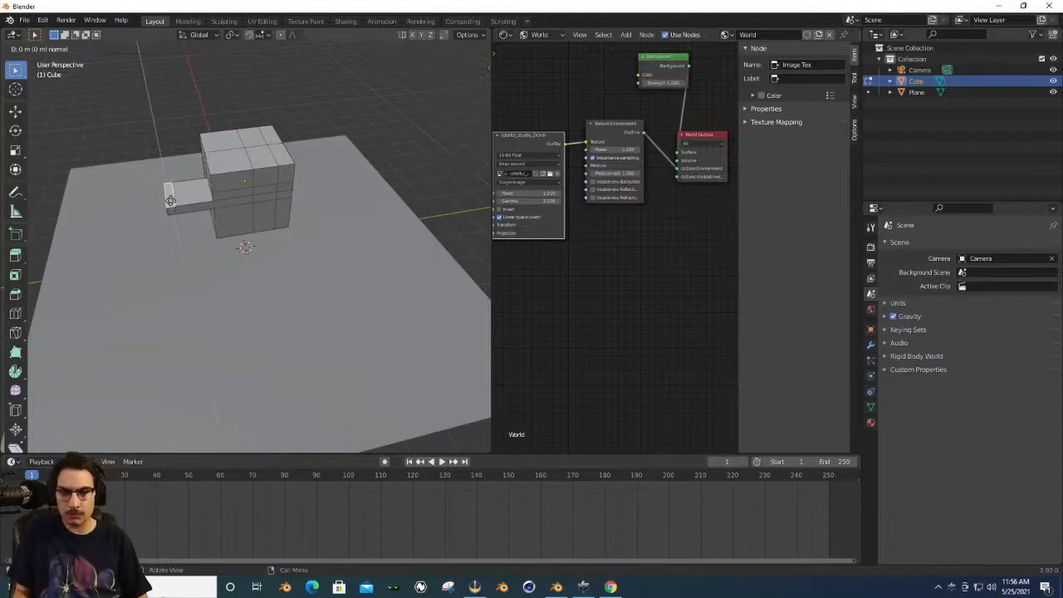
key(z)
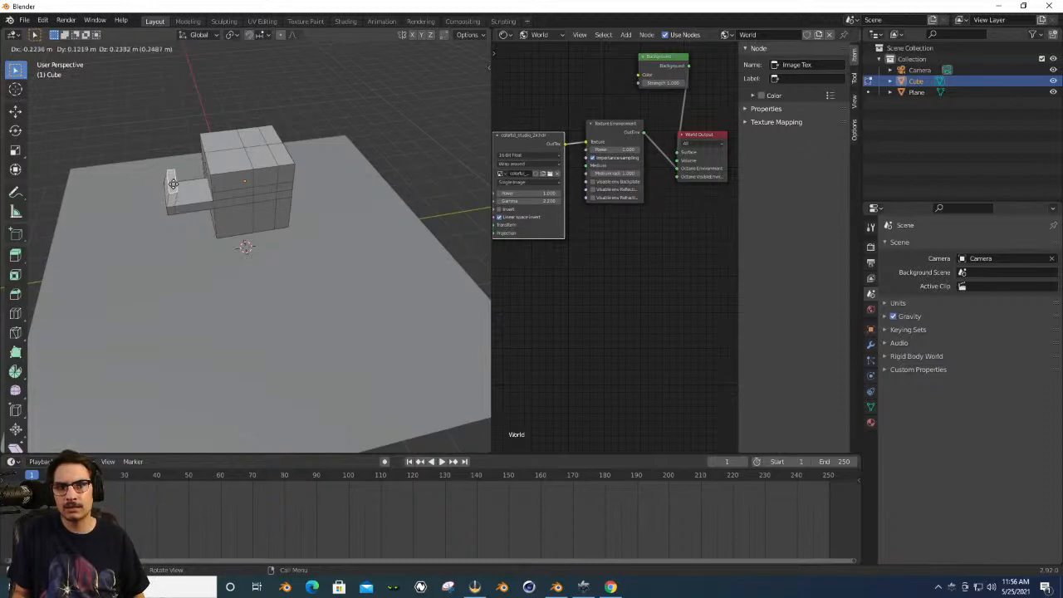
click(166, 173)
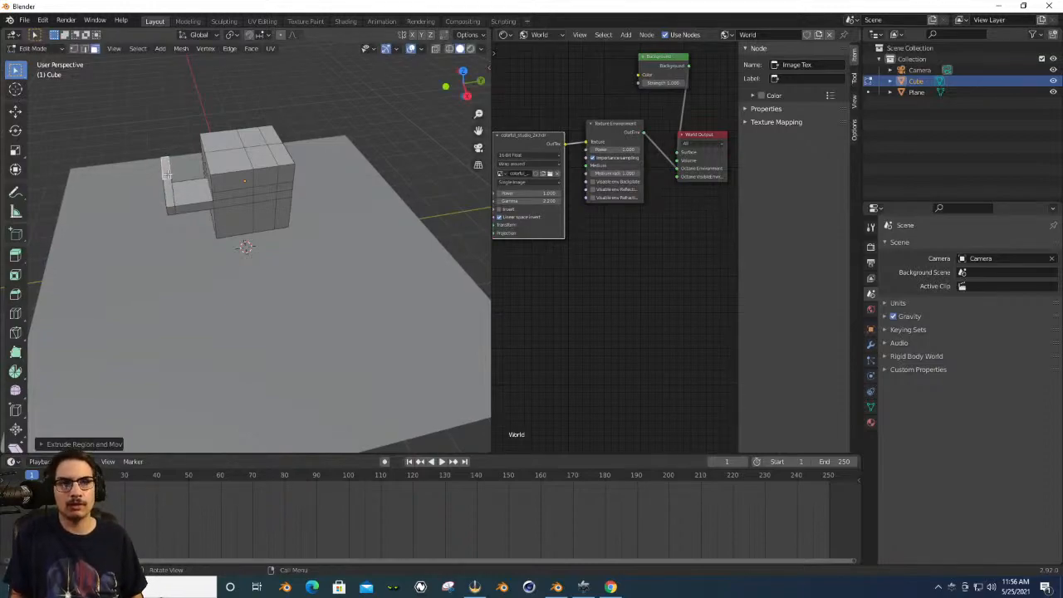
drag(457, 90, 361, 94)
key(Tab)
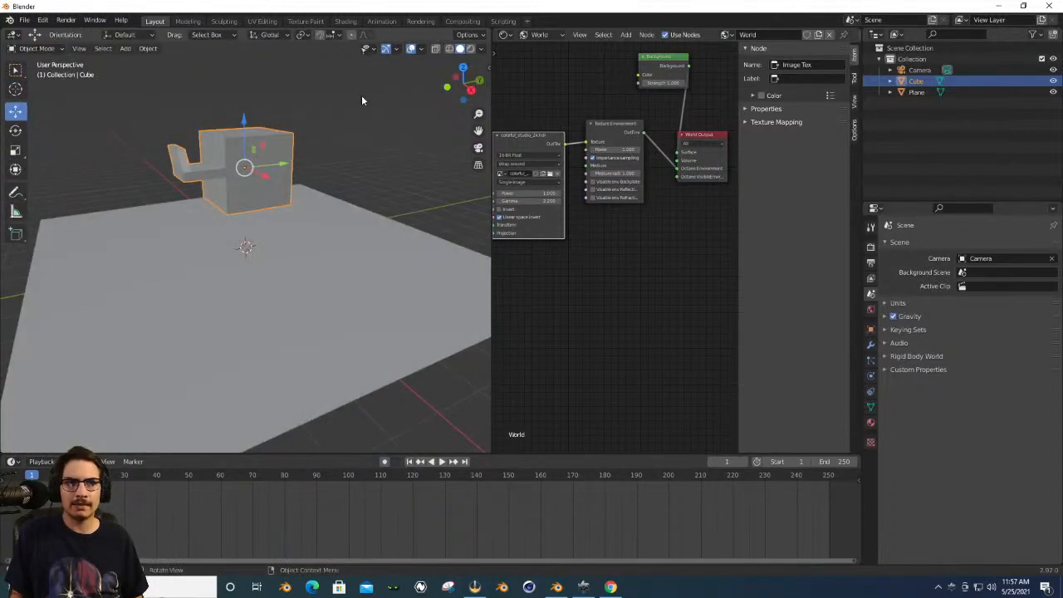
Show the scene in rendered shading and set the HDRI image texture node's power to 0.5.
click(306, 121)
click(261, 148)
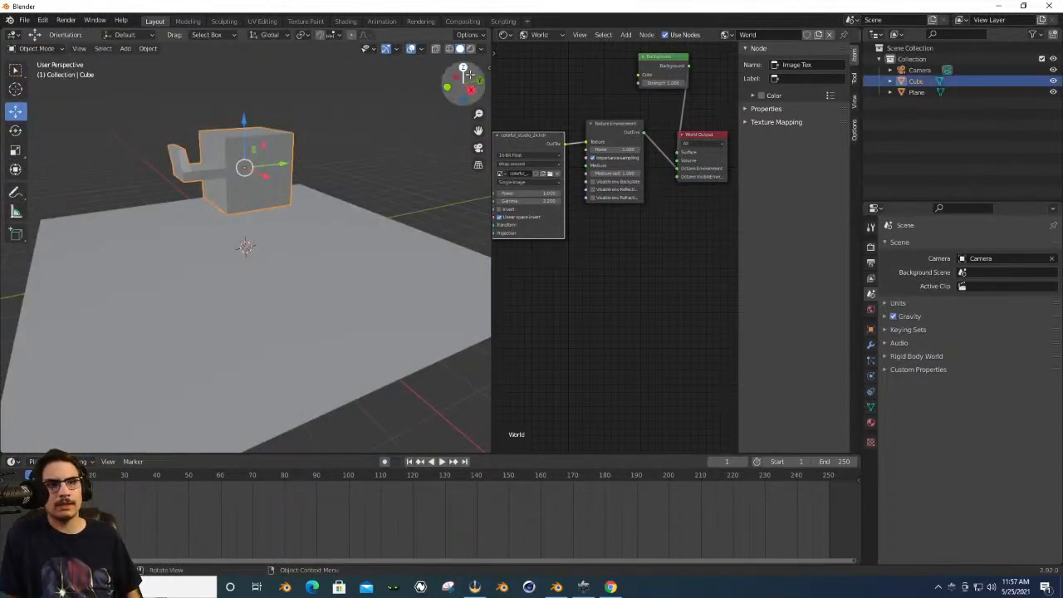
click(469, 48)
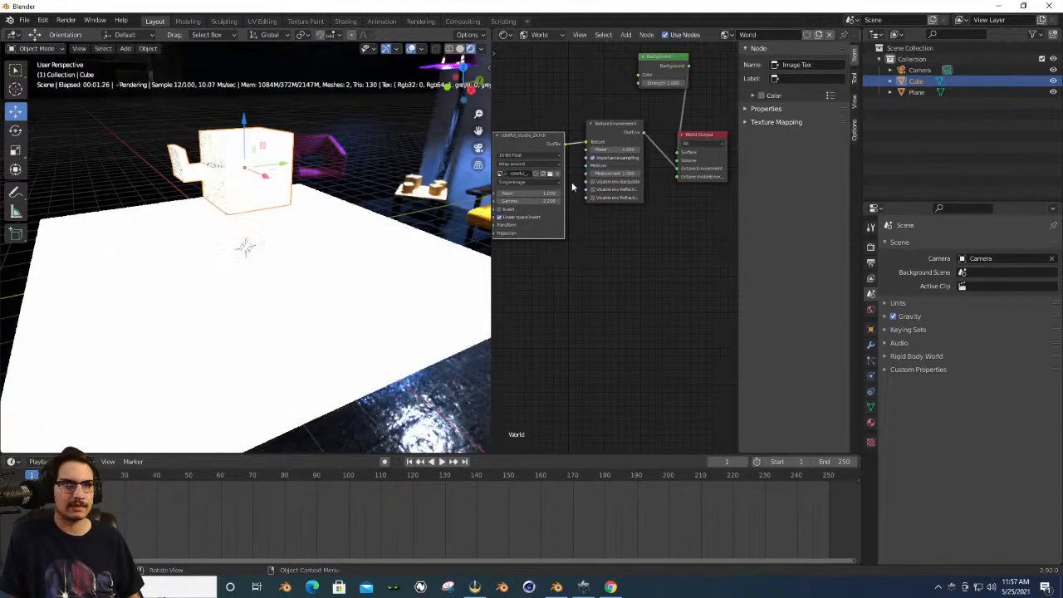
drag(538, 194, 507, 193)
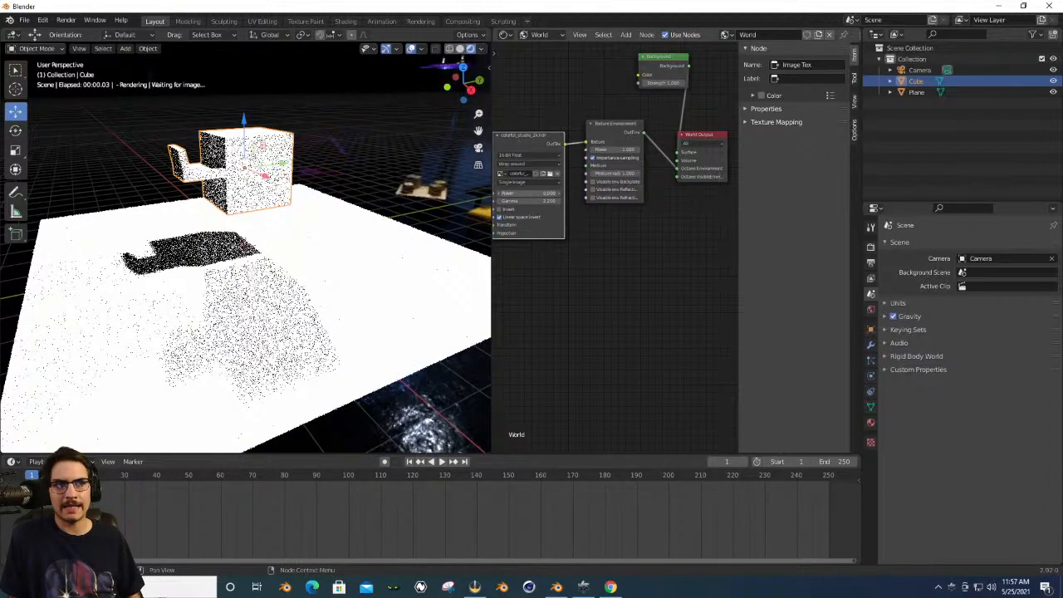
drag(507, 193, 548, 199)
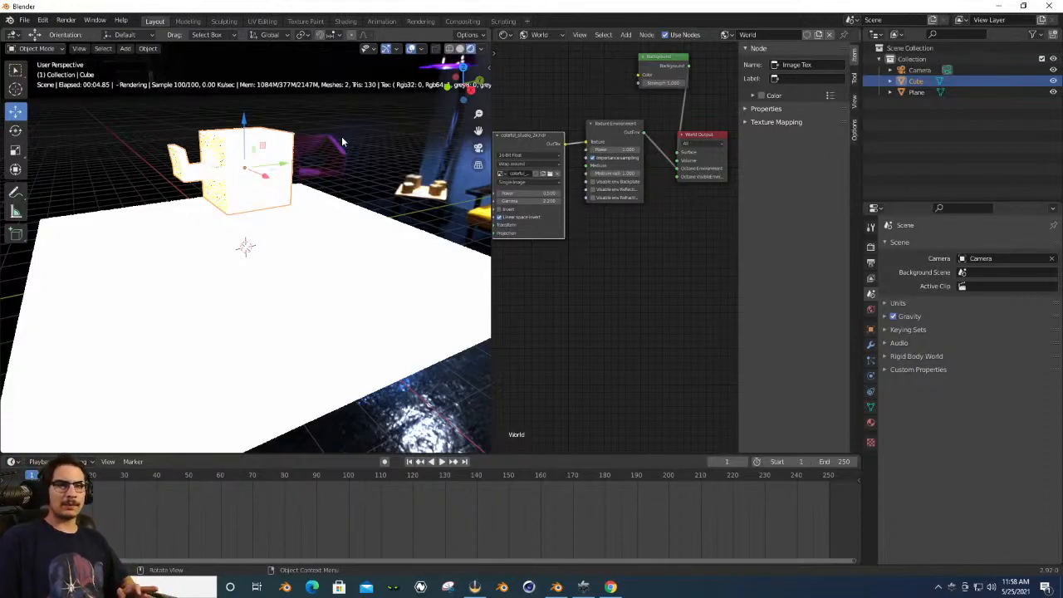
Return the viewport to solid shading and delete the extruded cube from the scene.
click(342, 141)
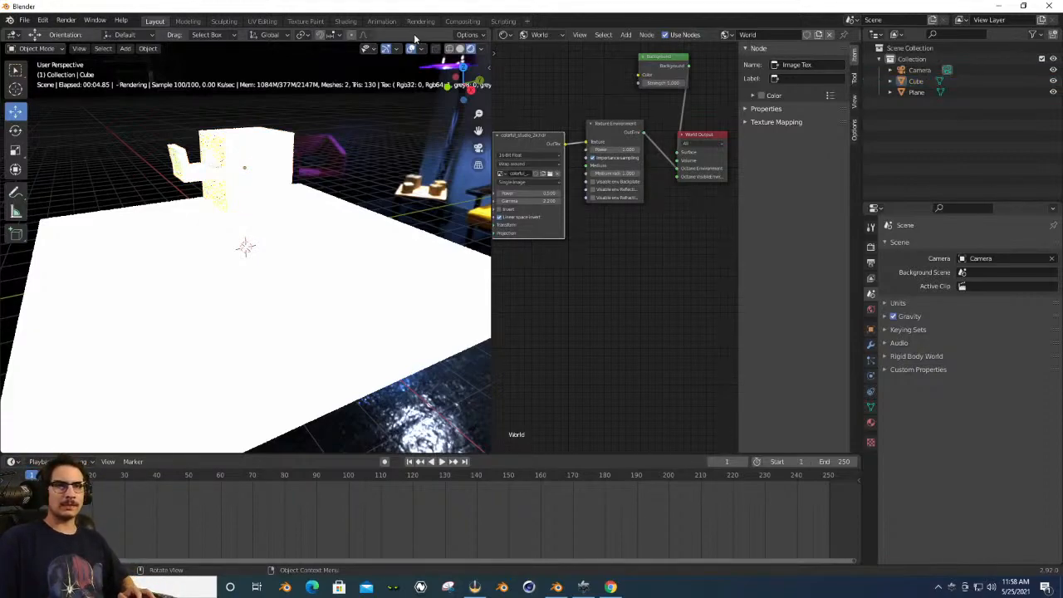
click(459, 49)
click(276, 160)
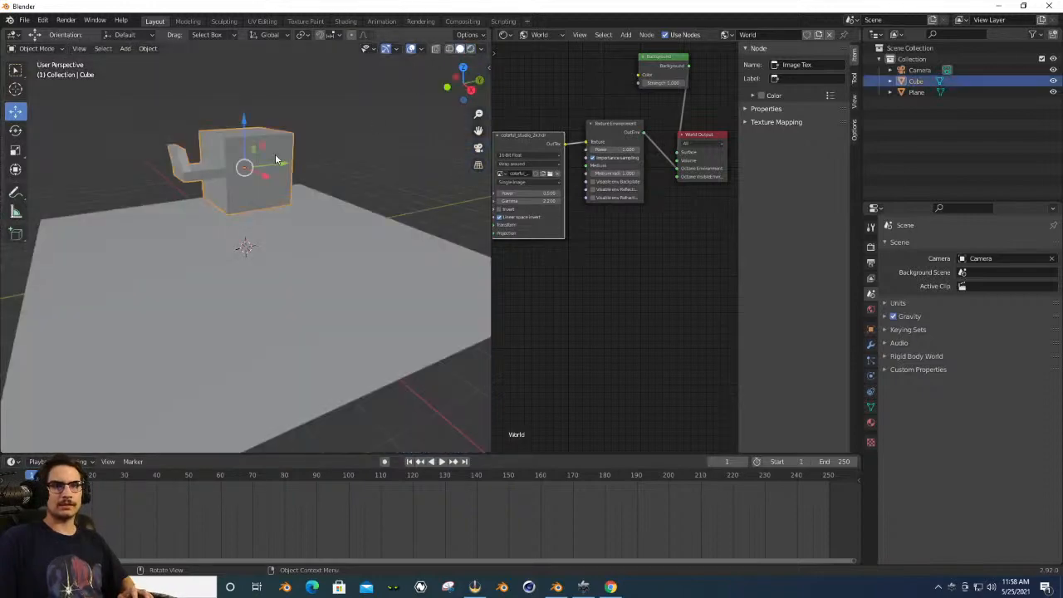
key(Delete)
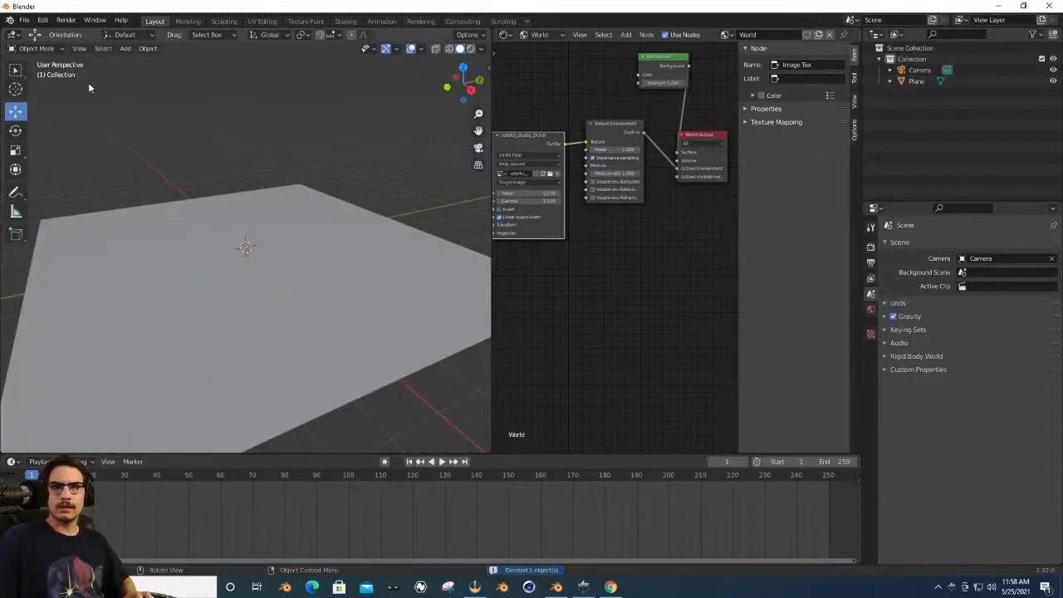
Try to import the FBX file Cover To Stand.fbx from the Storage (D:) drive with the default import options.
click(24, 19)
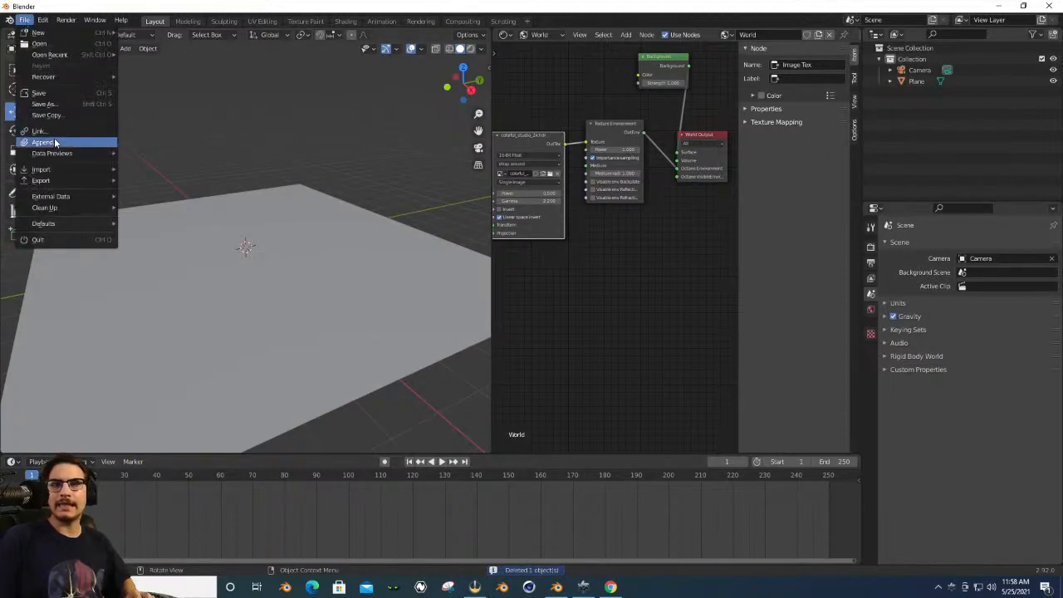
mouse_move(57, 172)
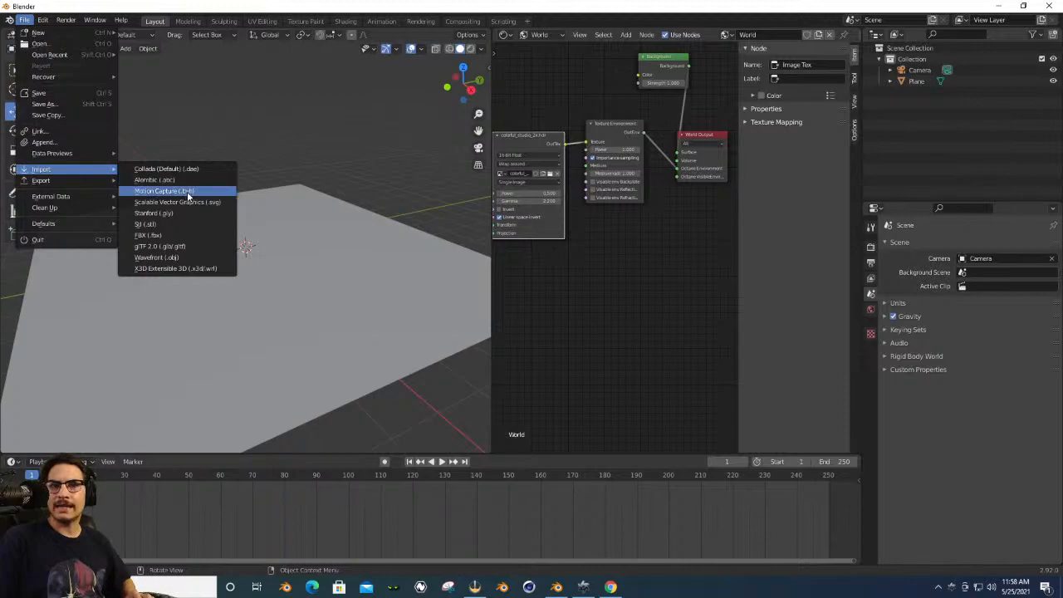
click(176, 235)
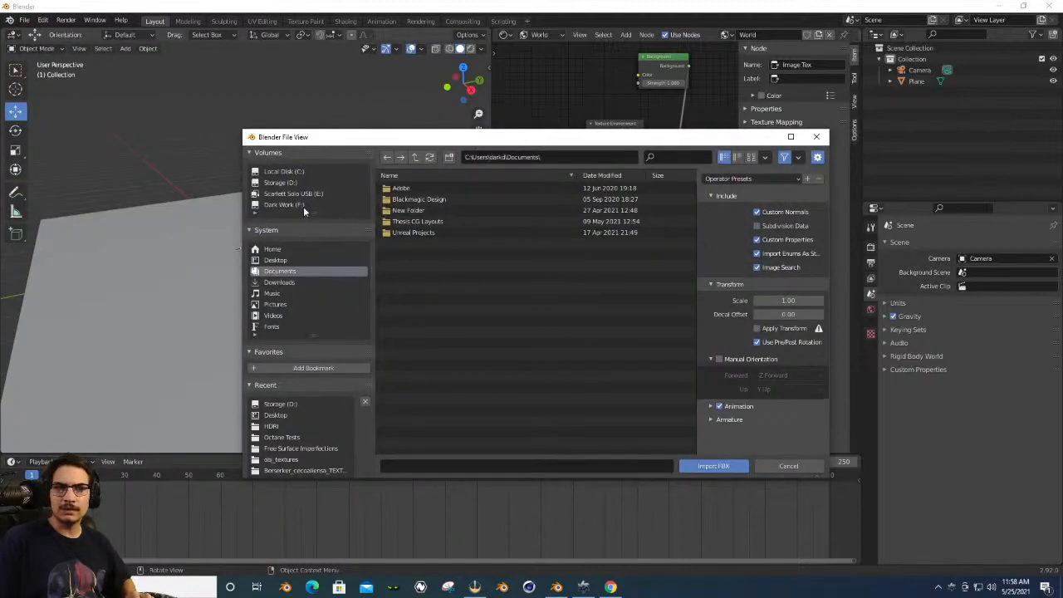
click(293, 184)
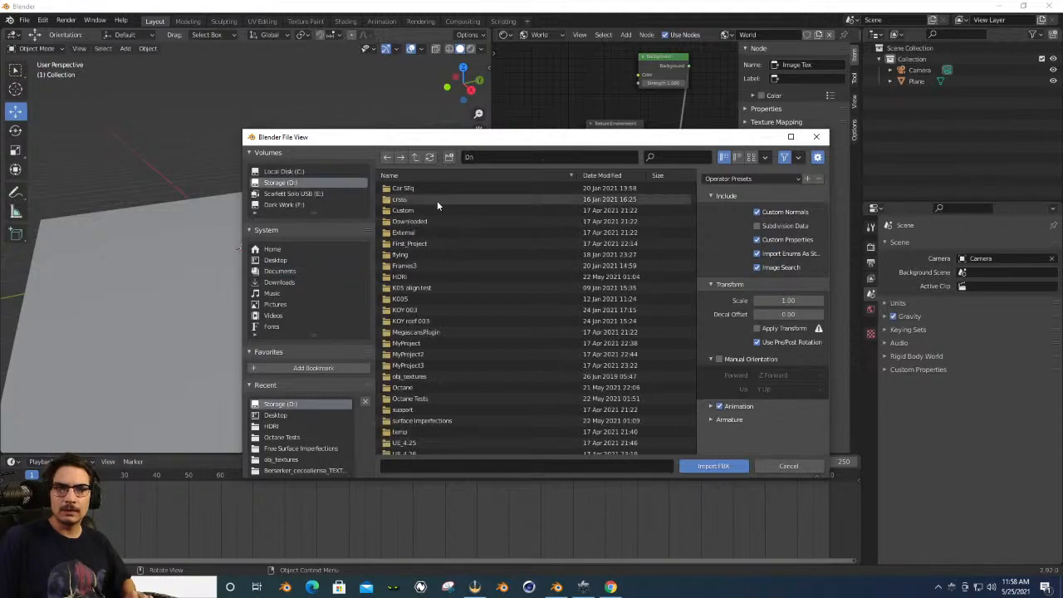
scroll(437, 200, down, 2)
click(423, 449)
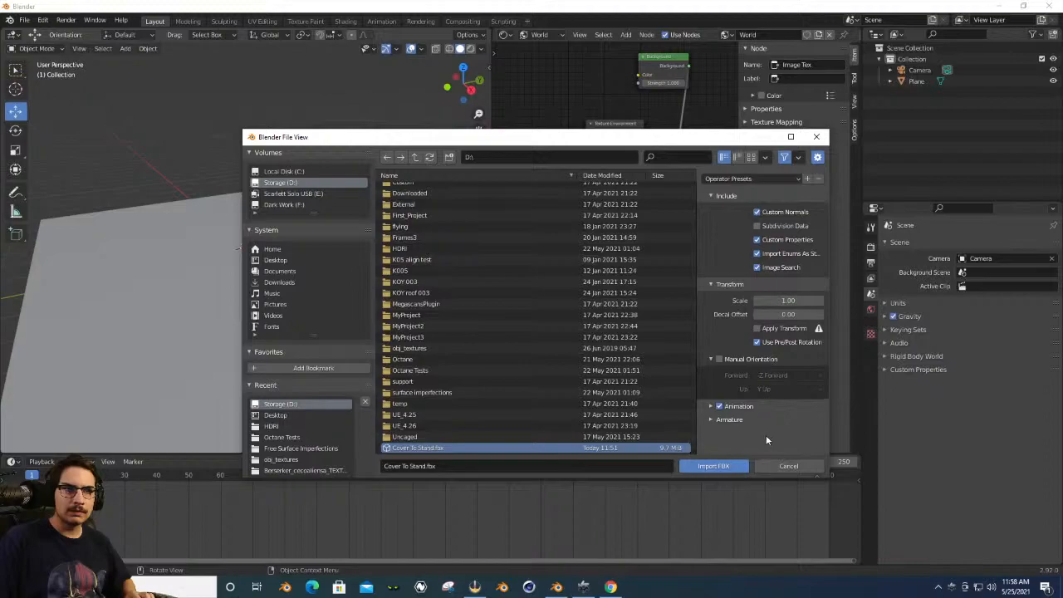
click(724, 467)
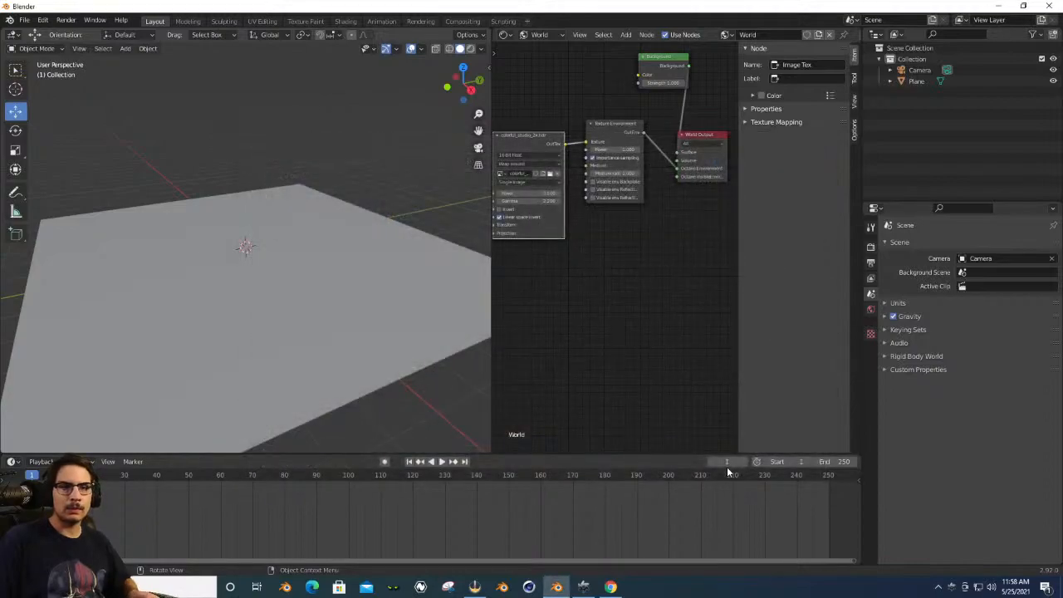
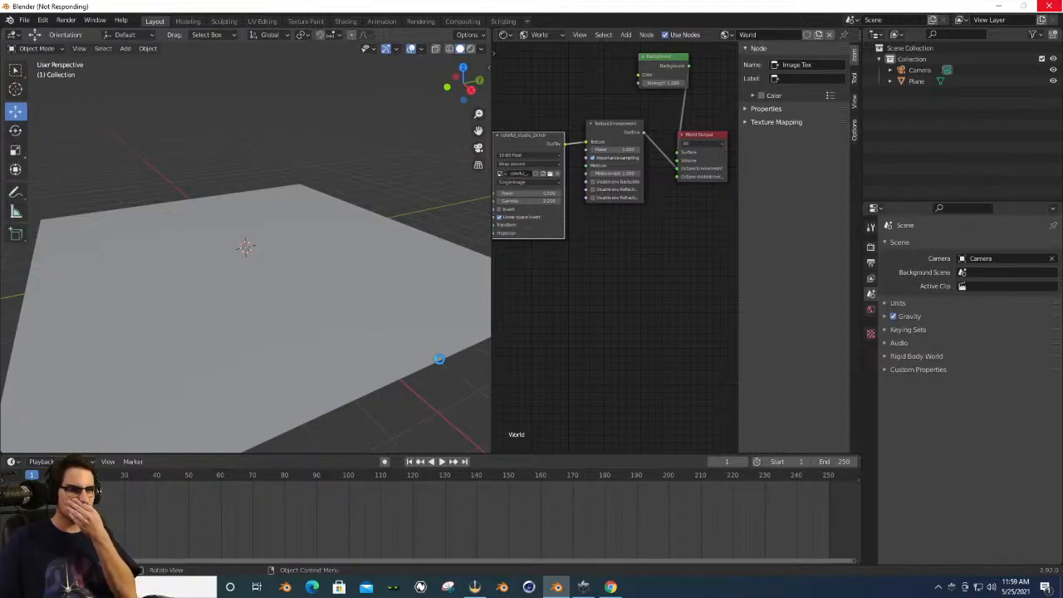
Force the unresponsive Blender Octane Edition window to close.
right_click(556, 586)
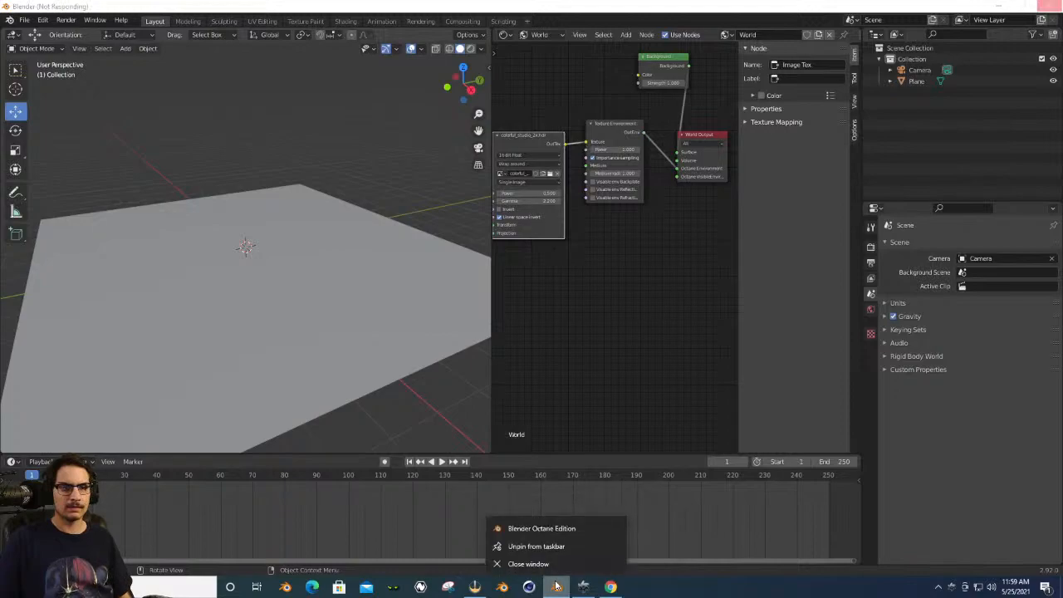
click(552, 565)
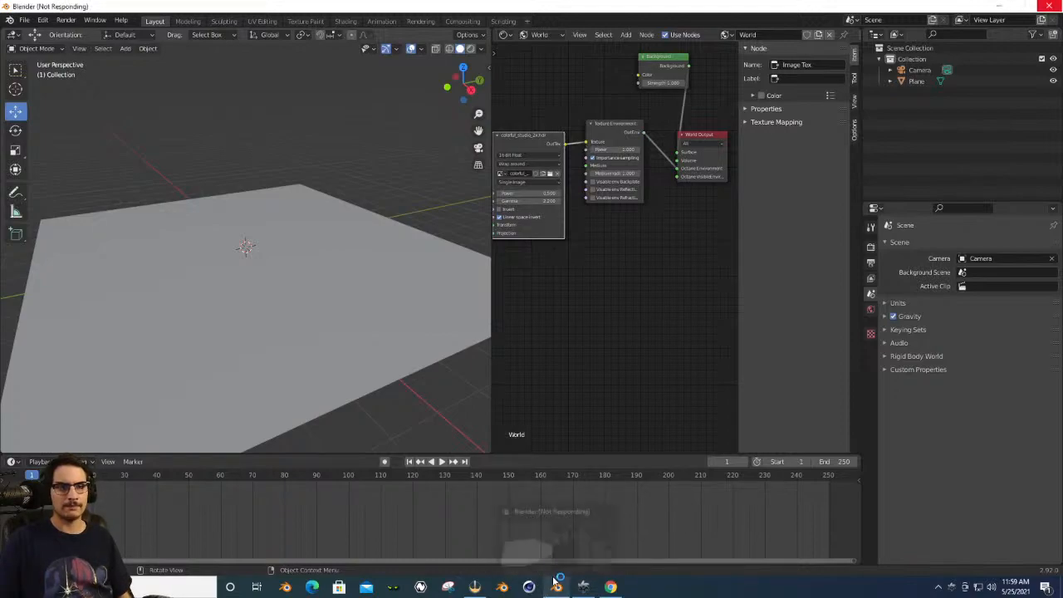
mouse_move(556, 586)
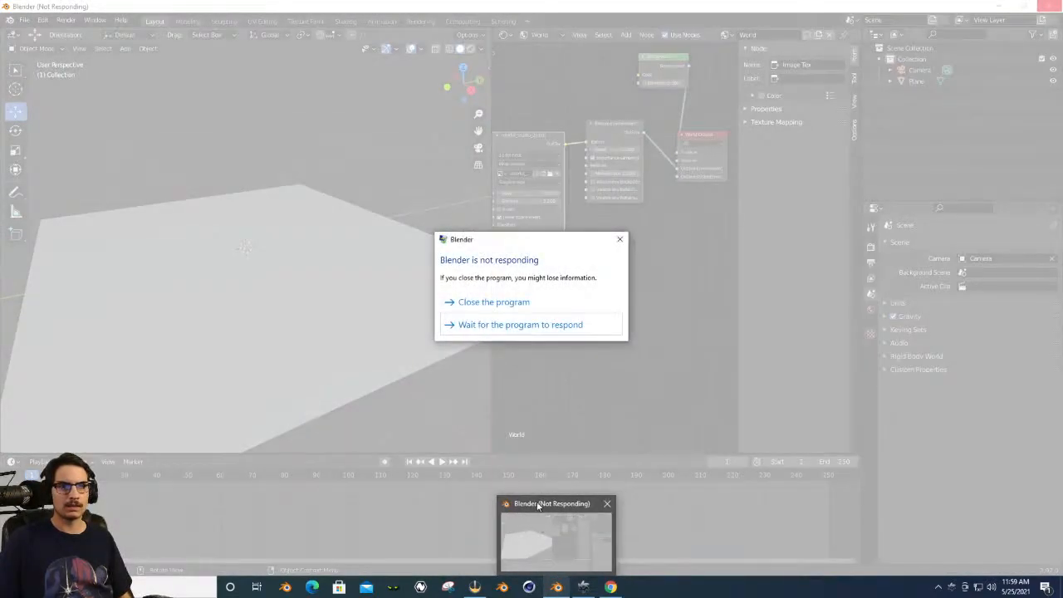
click(490, 302)
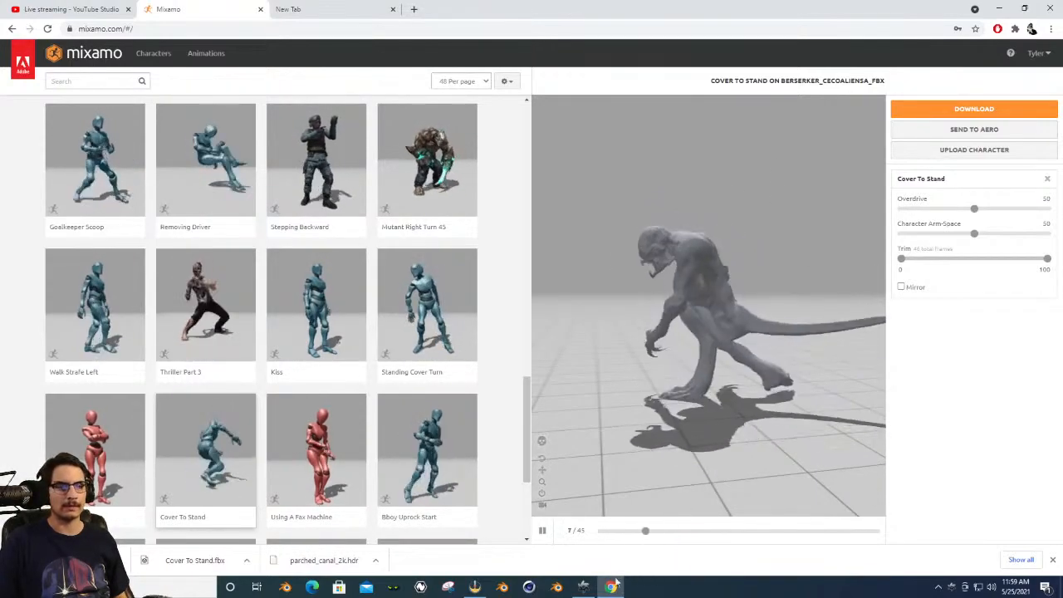
Switch to the new Blender window, dismiss its splash screen, and delete the camera, plane and torus from the scene.
click(556, 588)
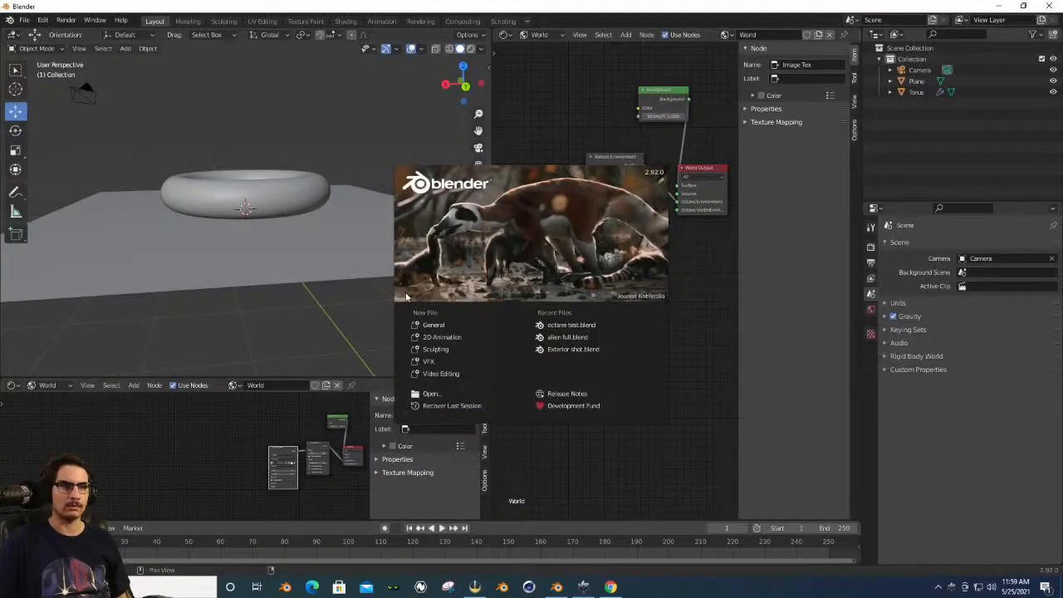
click(407, 295)
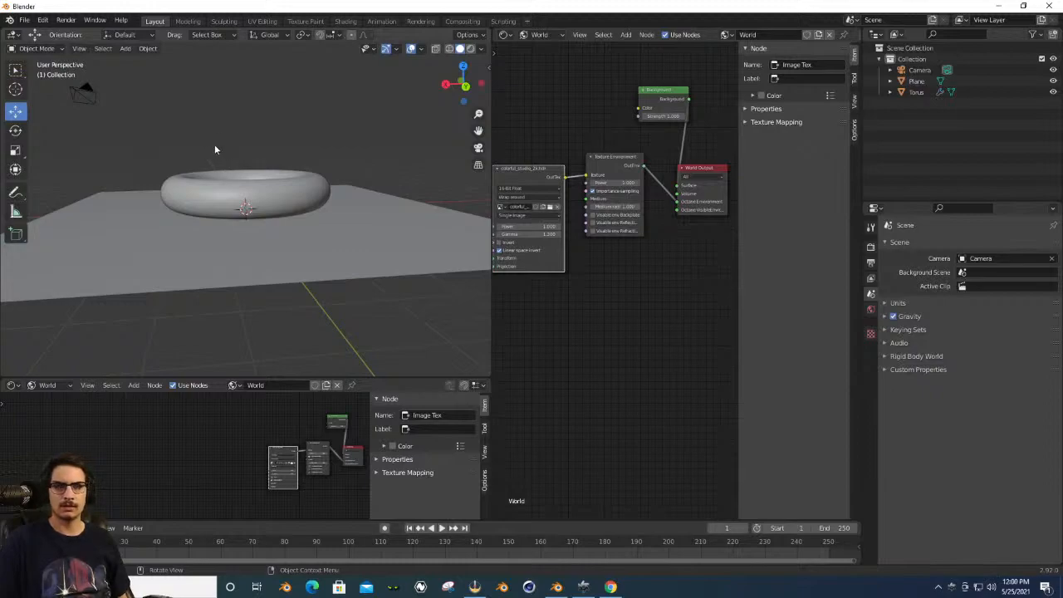
drag(214, 149, 337, 291)
key(a)
key(x)
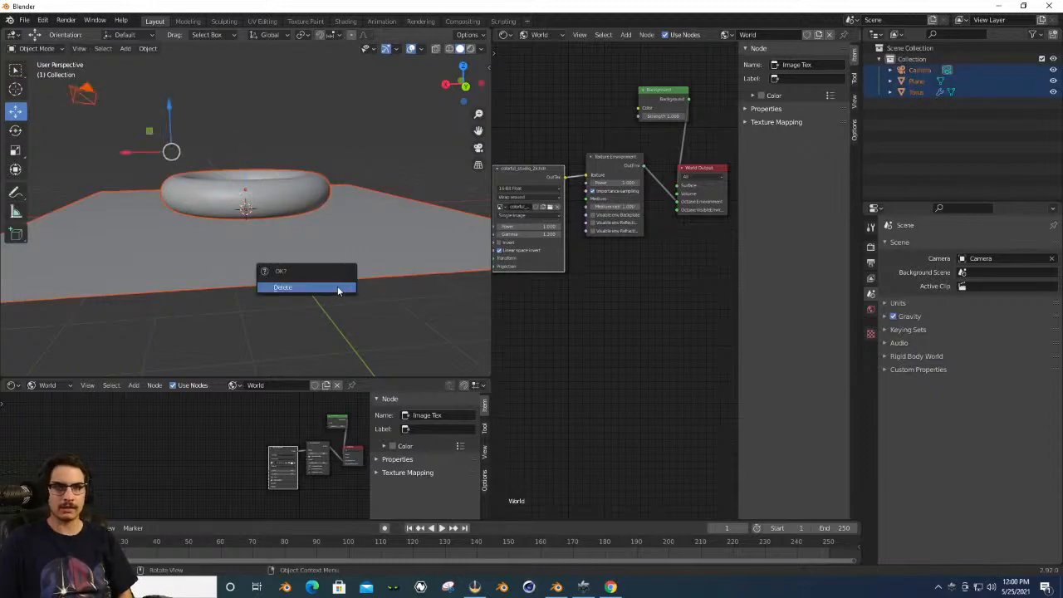
click(337, 287)
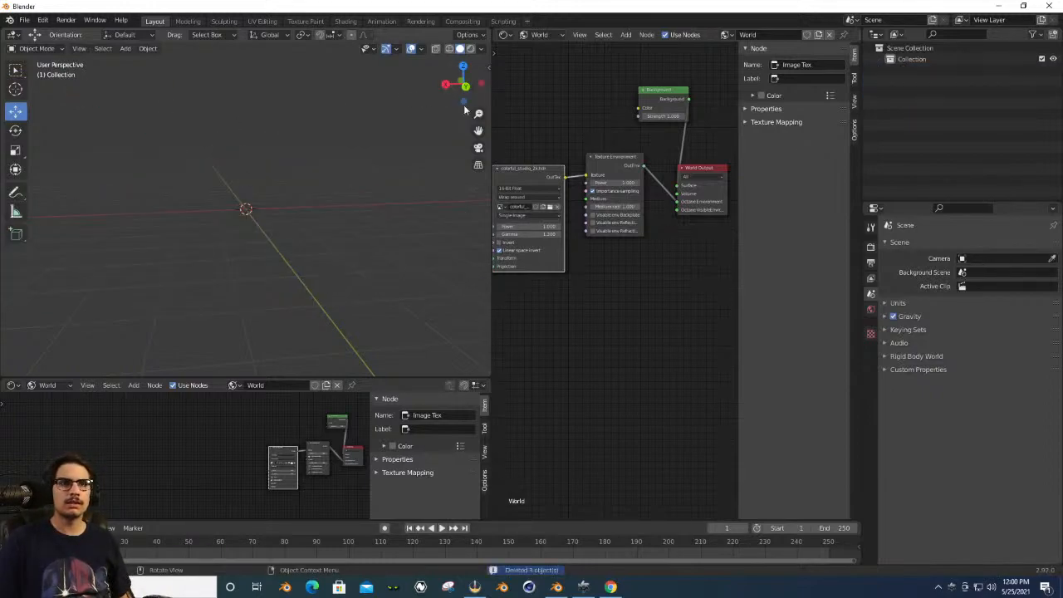
drag(460, 98, 462, 93)
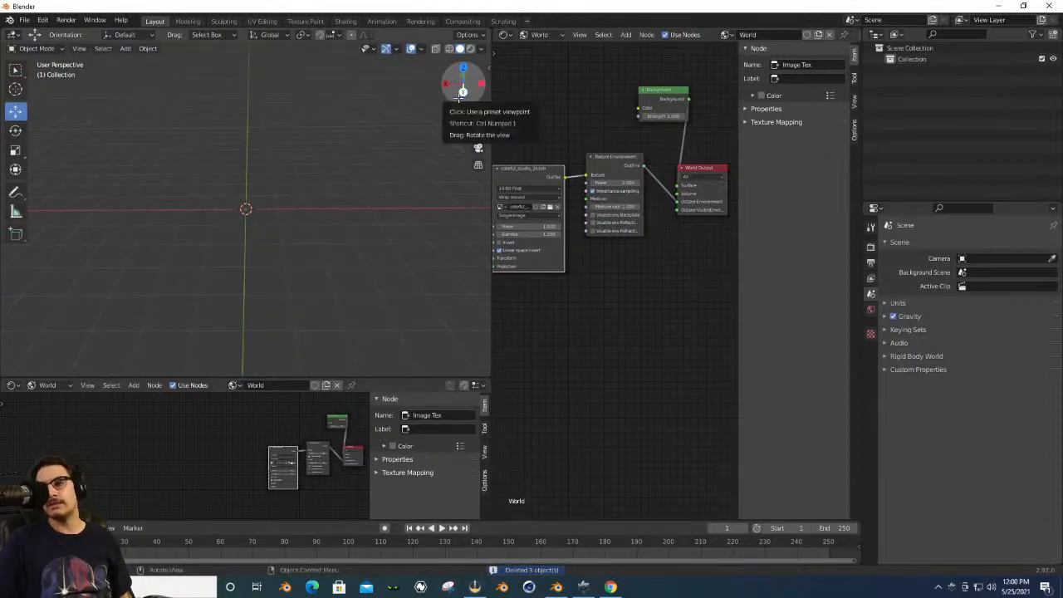
mouse_move(462, 93)
mouse_down()
mouse_move(436, 115)
mouse_move(441, 101)
mouse_move(475, 108)
mouse_up()
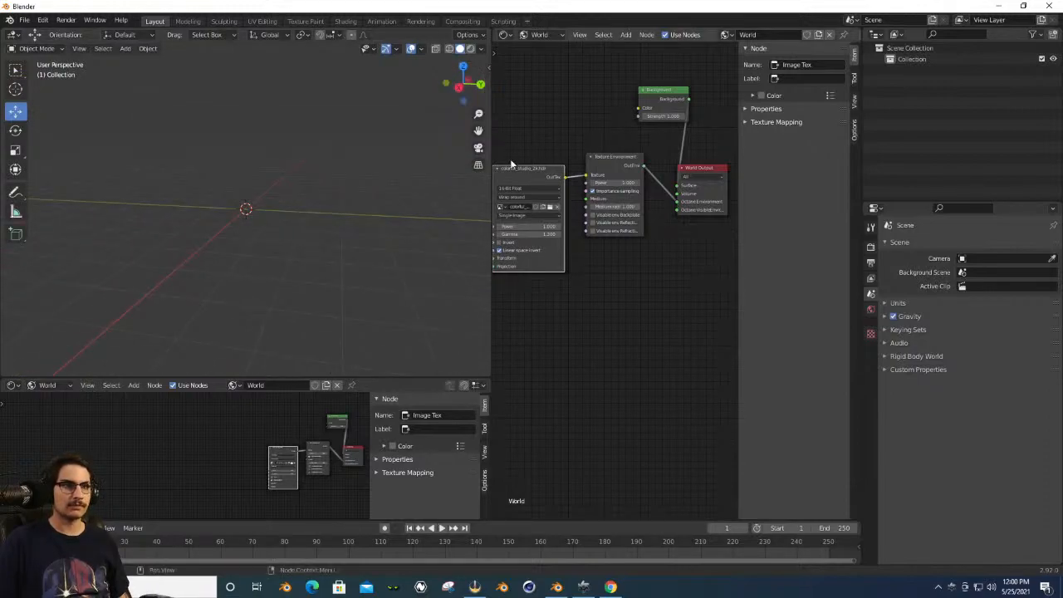
Widen the world node editor and import the FBX model Cover To Stand.fbx from the Desktop folder.
drag(491, 296, 453, 297)
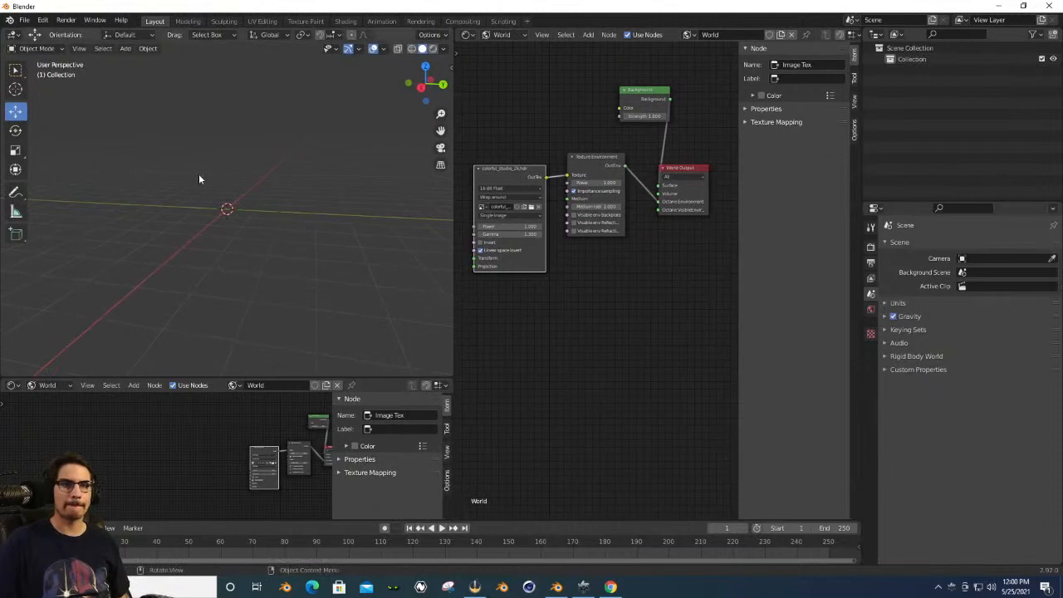
click(42, 19)
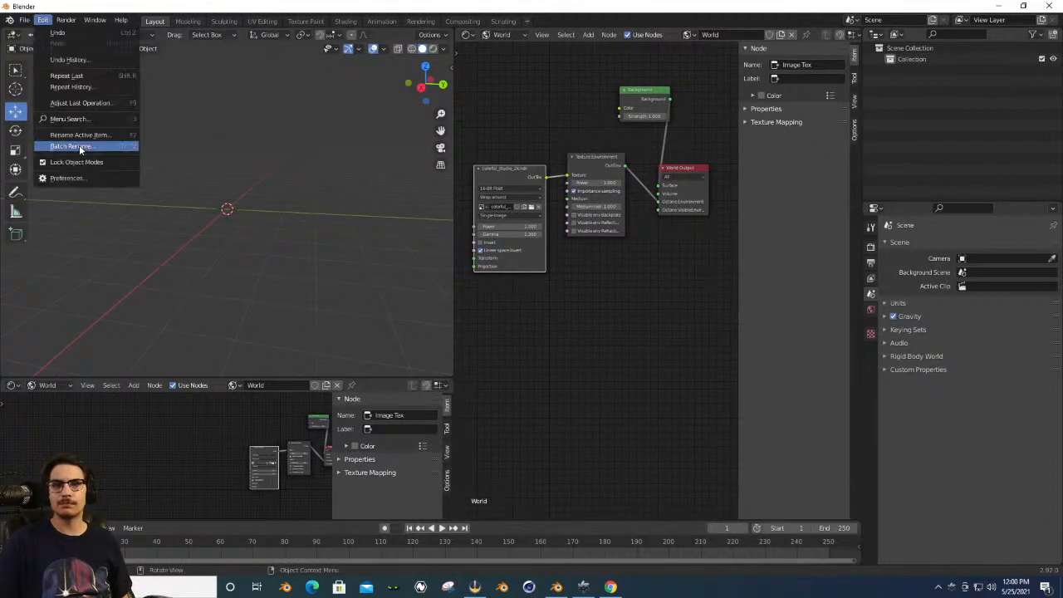
click(42, 20)
click(24, 20)
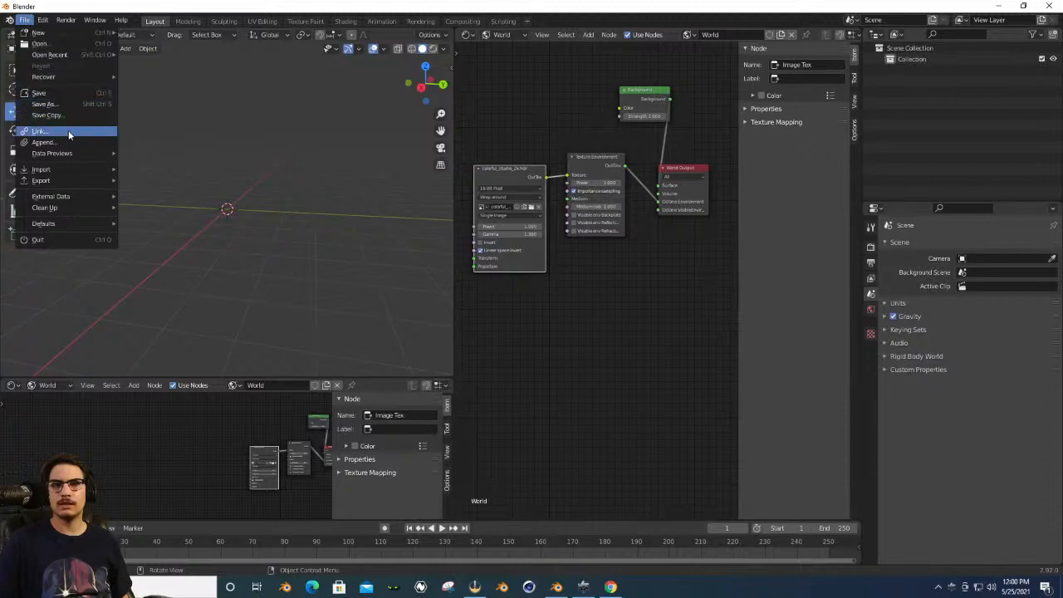
mouse_move(70, 170)
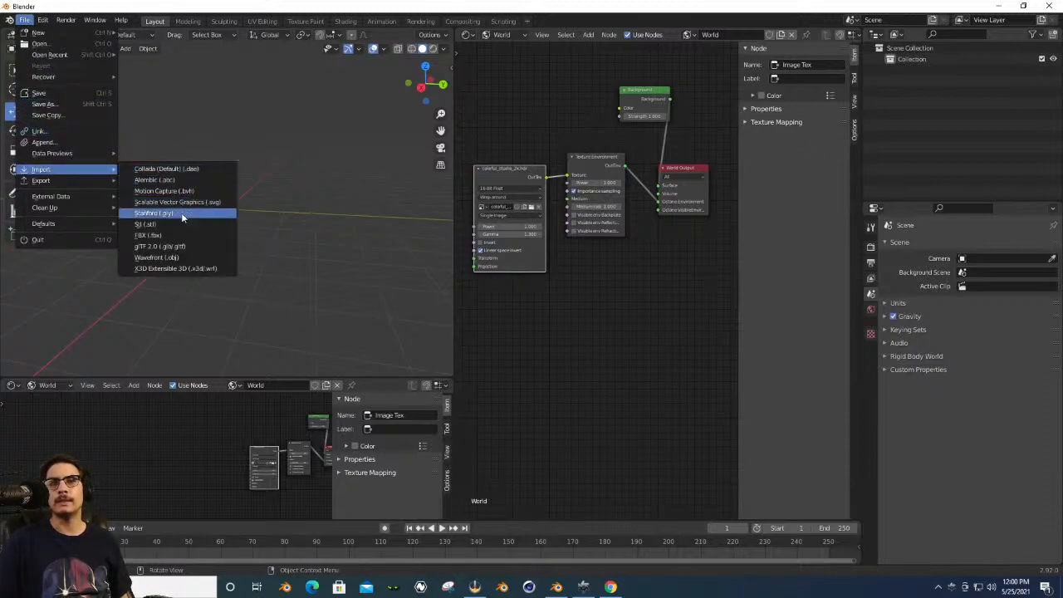
click(197, 236)
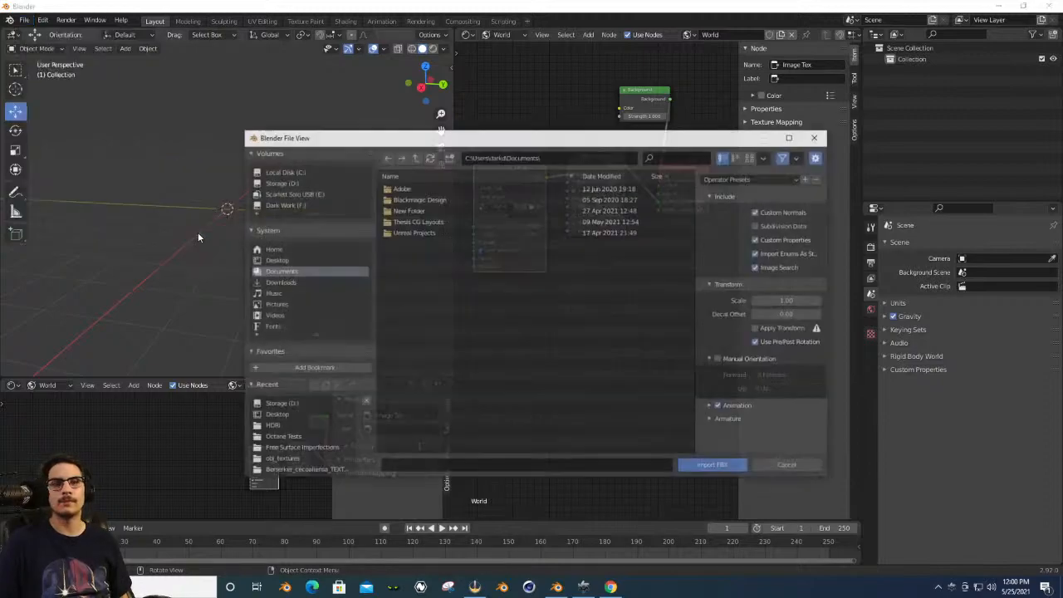
click(324, 350)
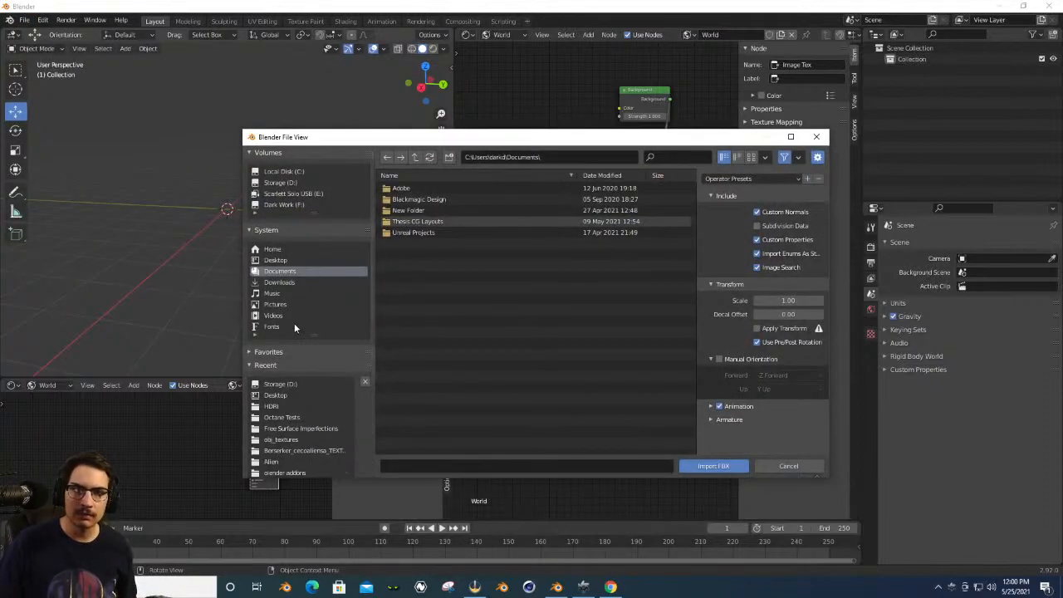
click(284, 261)
click(437, 255)
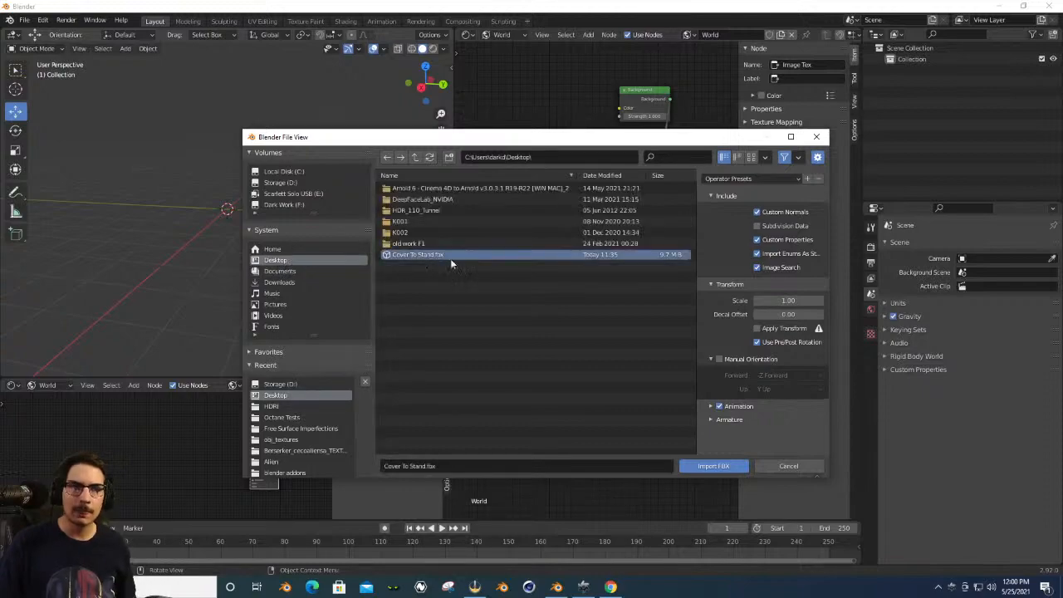
click(719, 468)
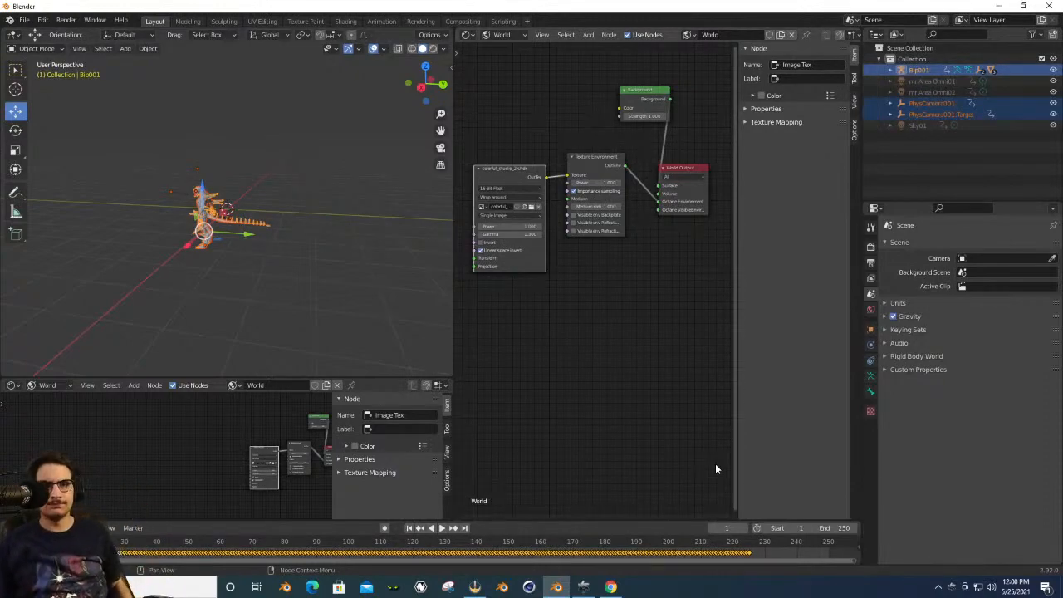
Scrub the creature's animation to frame 23 and enlarge the timeline area upward.
mouse_move(425, 86)
mouse_down()
mouse_move(532, 93)
mouse_move(432, 80)
mouse_move(531, 87)
mouse_move(414, 98)
mouse_up()
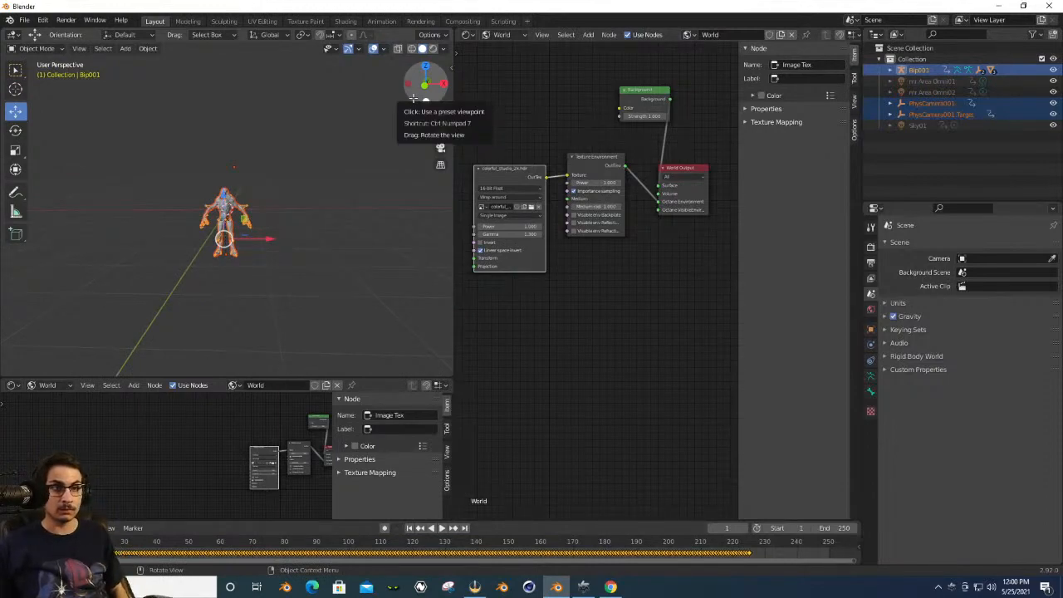
click(300, 180)
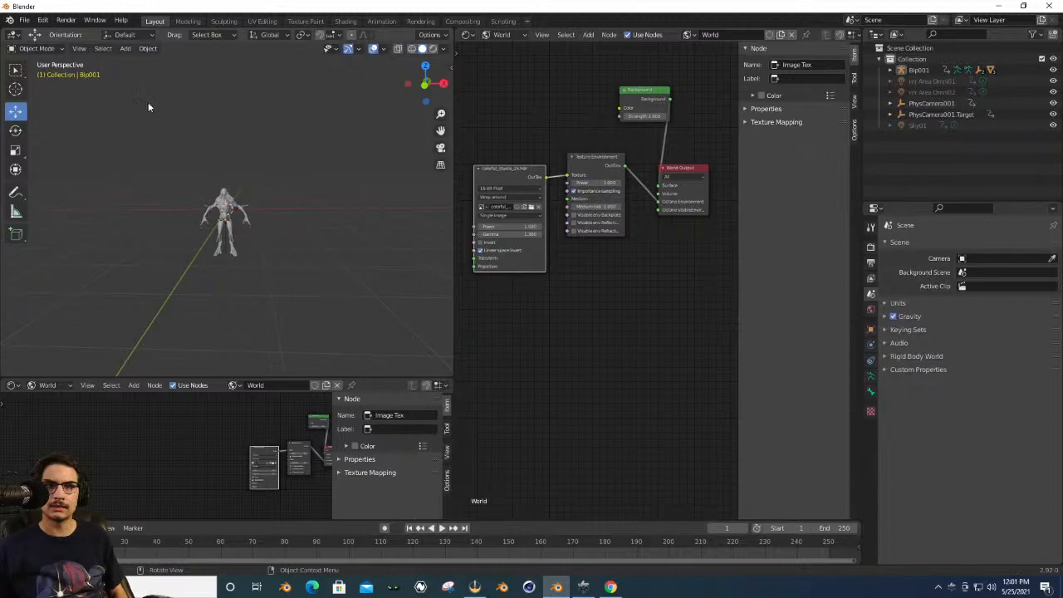
click(221, 541)
drag(221, 540, 103, 540)
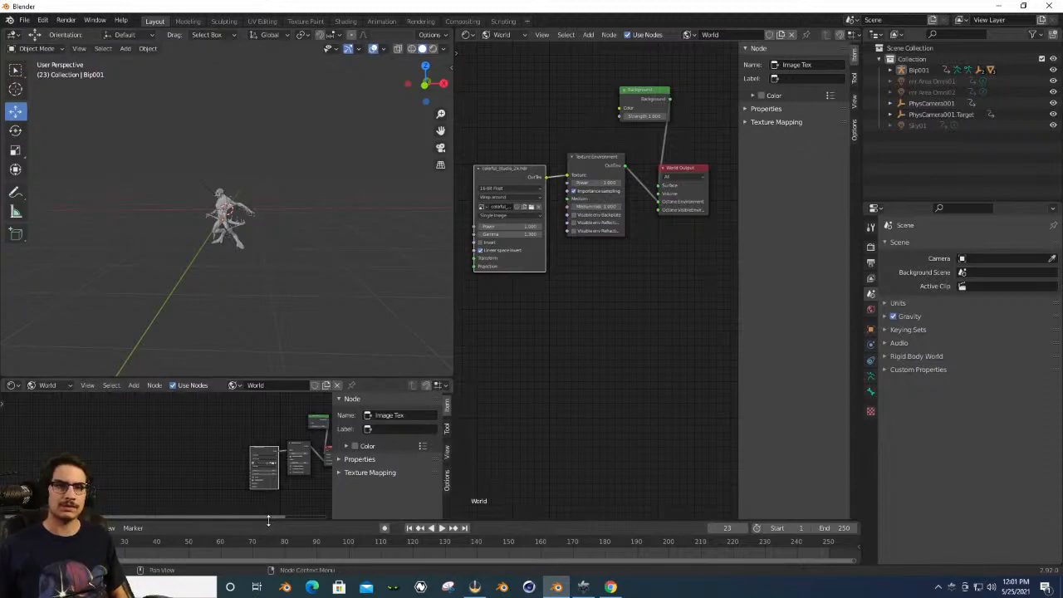
drag(266, 519, 223, 465)
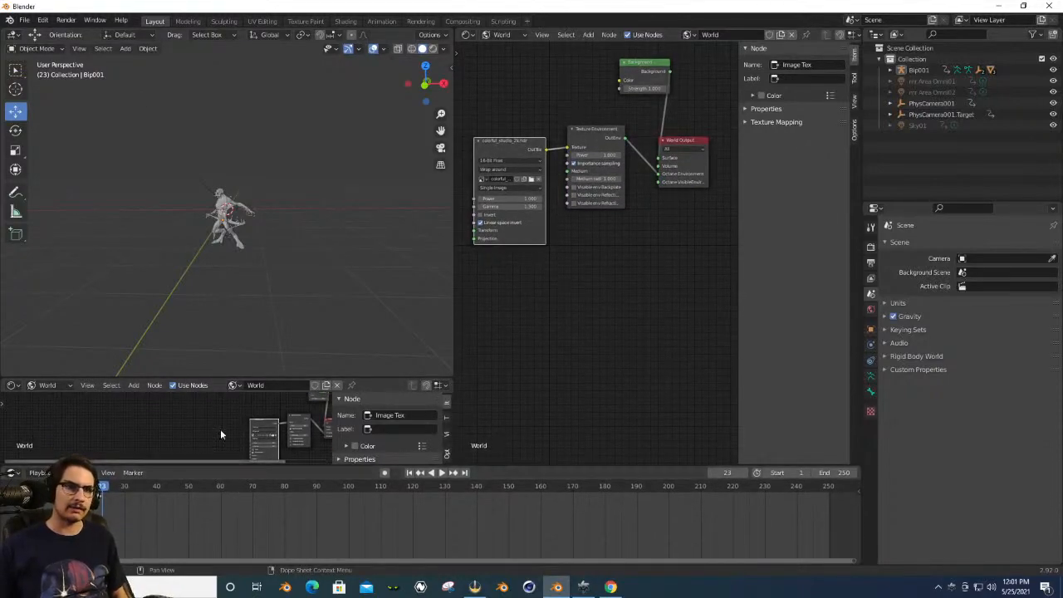
click(223, 197)
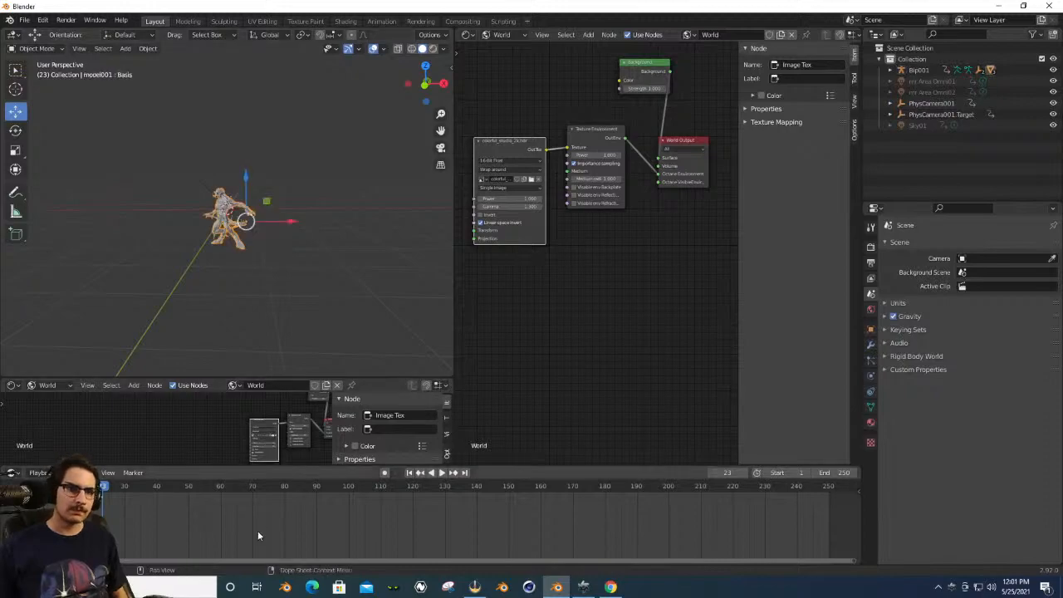
drag(329, 564, 220, 558)
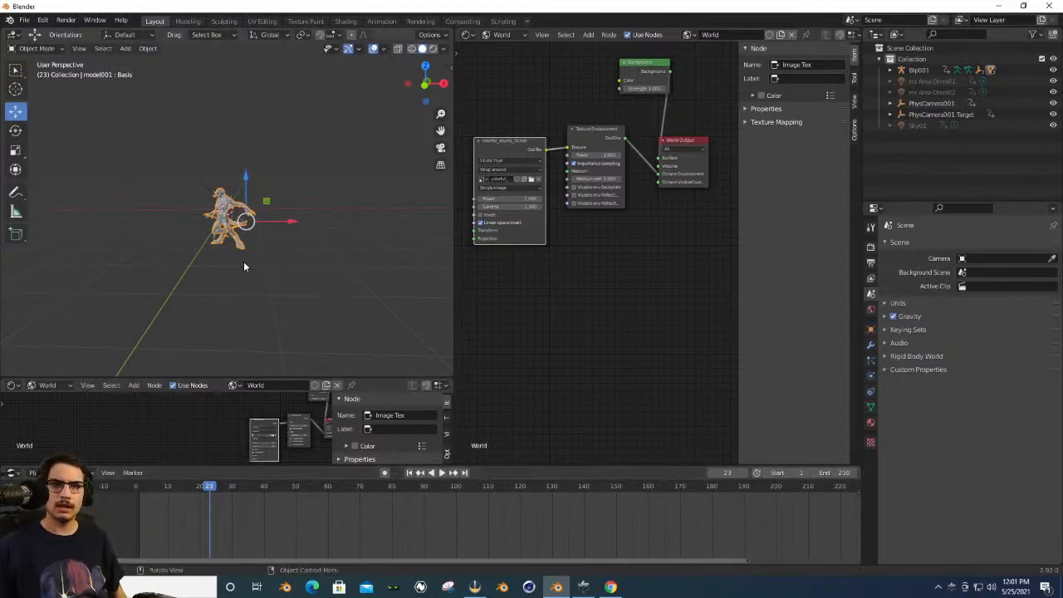
Add a camera to the scene and check the view through it.
drag(366, 145, 265, 110)
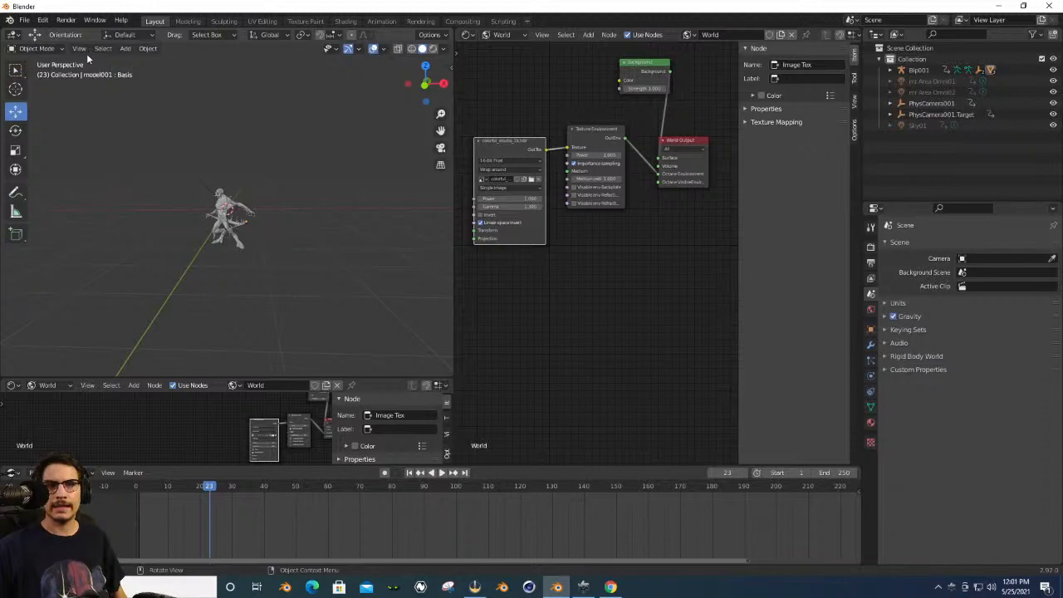
click(125, 49)
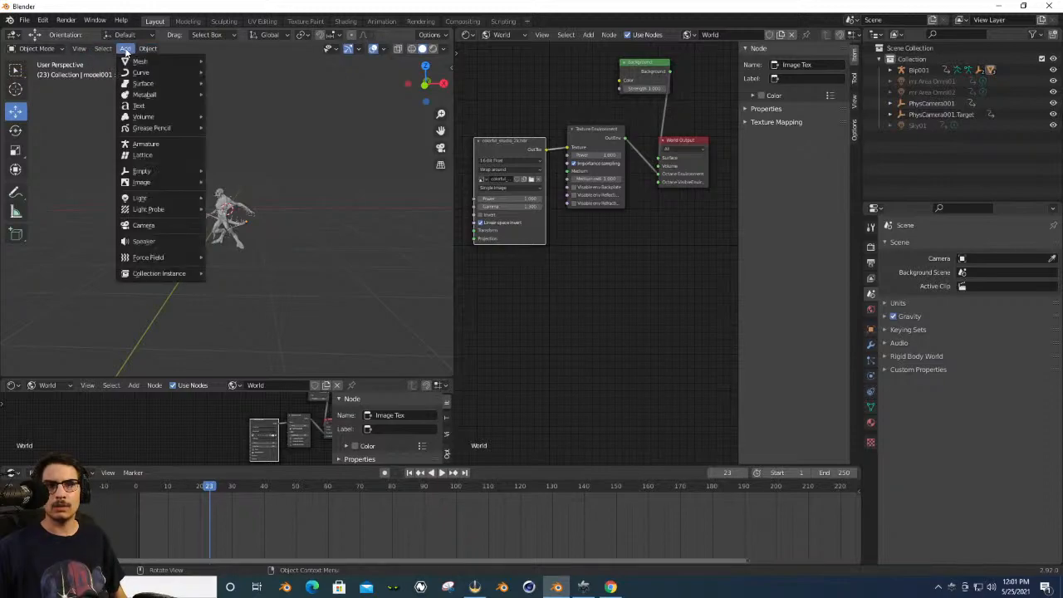
click(162, 224)
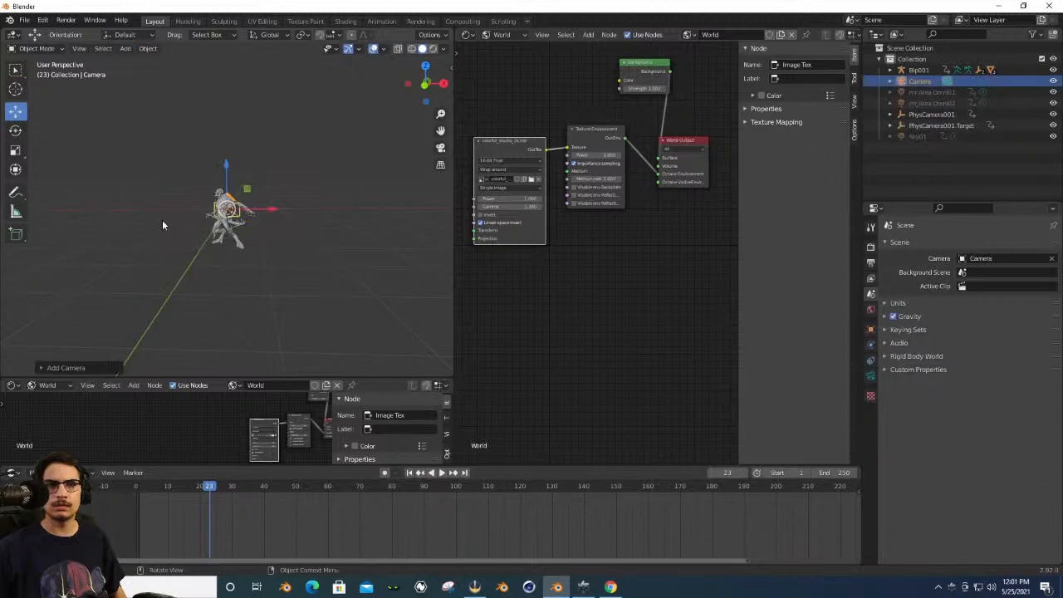
click(441, 148)
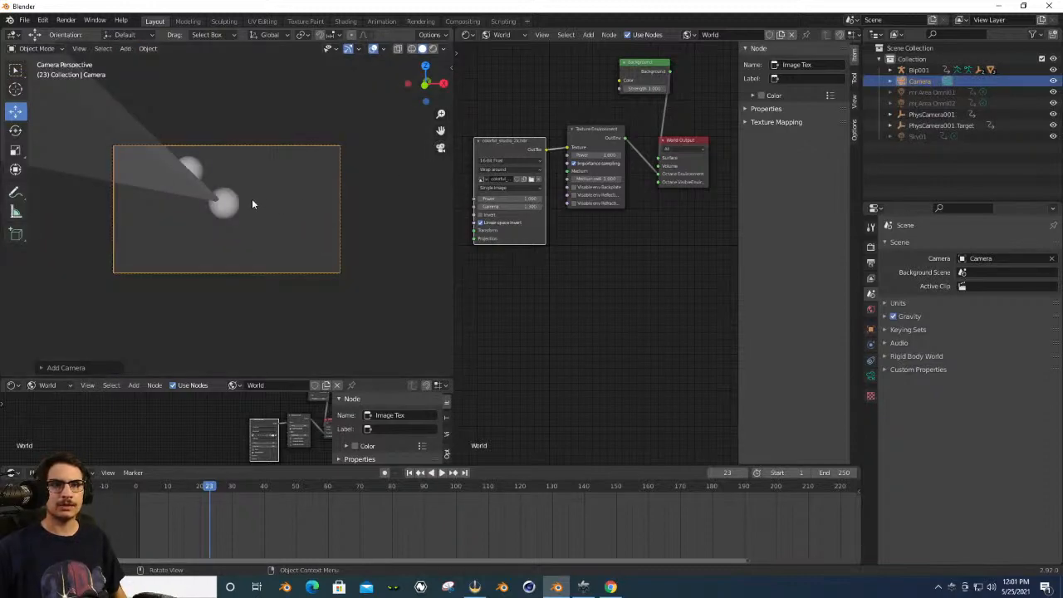
click(440, 148)
Move the camera in front of the creature to about Y -5.6 m and look through it.
drag(425, 83, 283, 201)
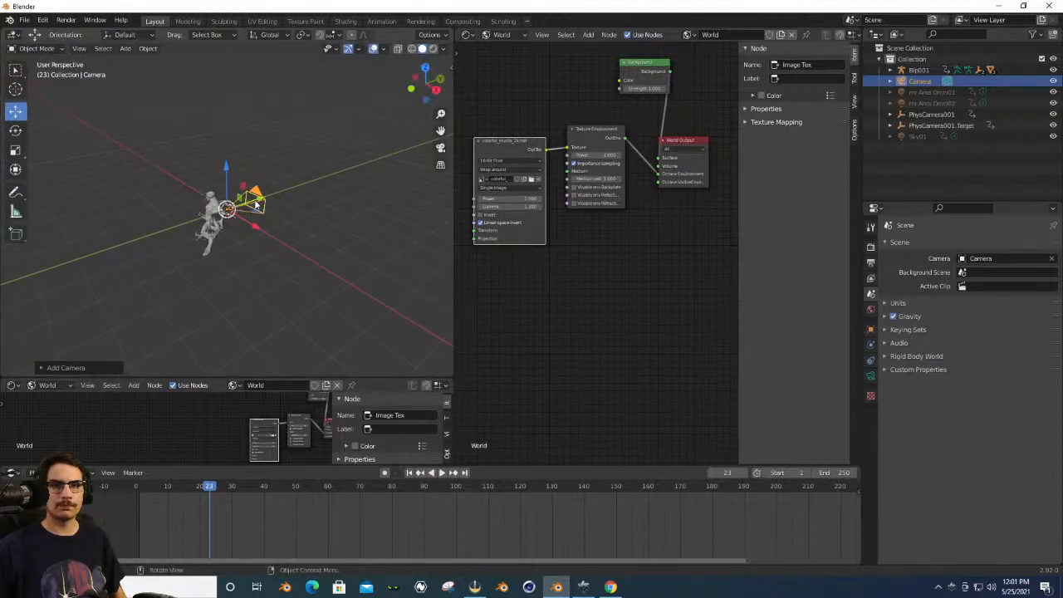
mouse_move(425, 96)
mouse_down()
mouse_move(409, 99)
mouse_move(419, 100)
mouse_up()
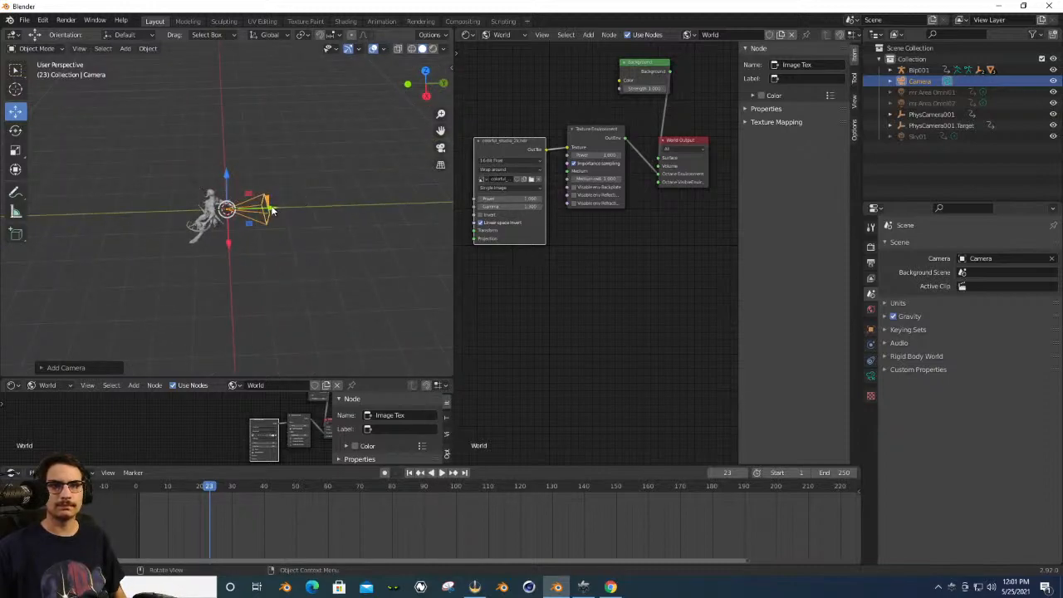
key(g)
click(52, 214)
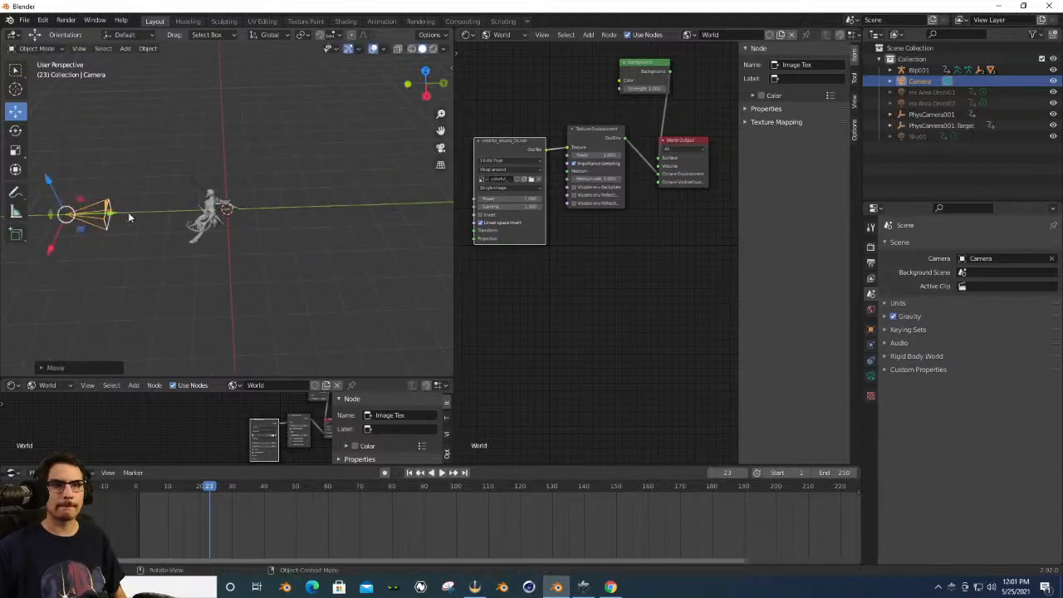
click(441, 148)
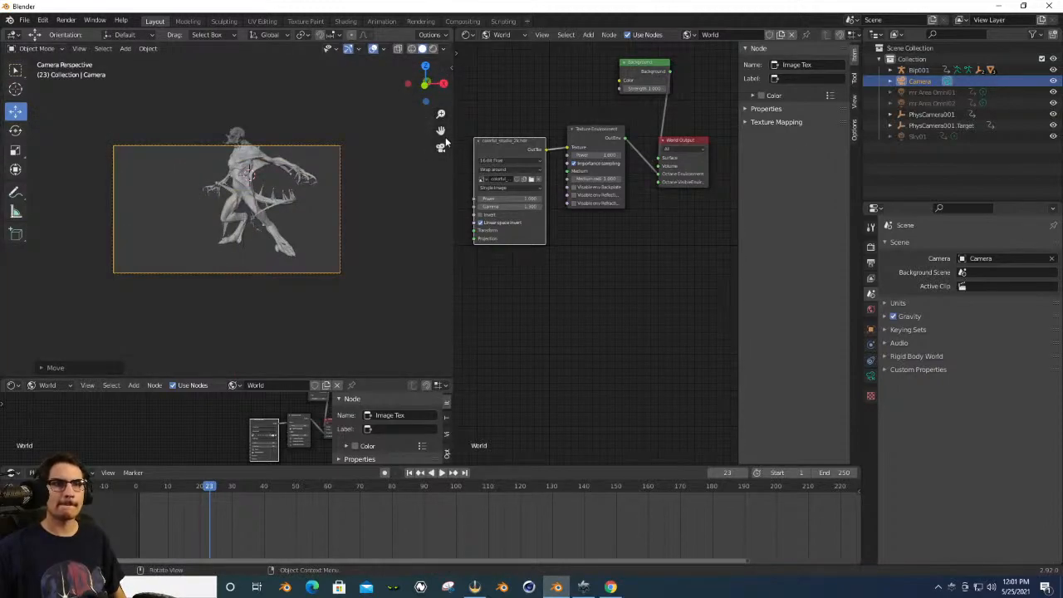
Lock the camera to the view and reframe the shot so the whole creature fits from a front angle.
key(n)
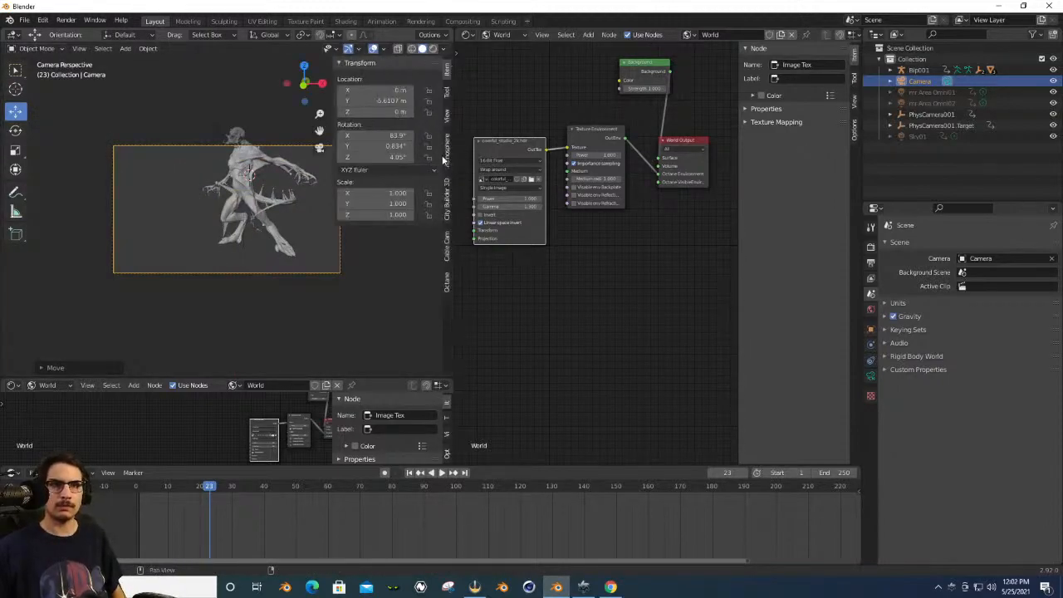
click(447, 122)
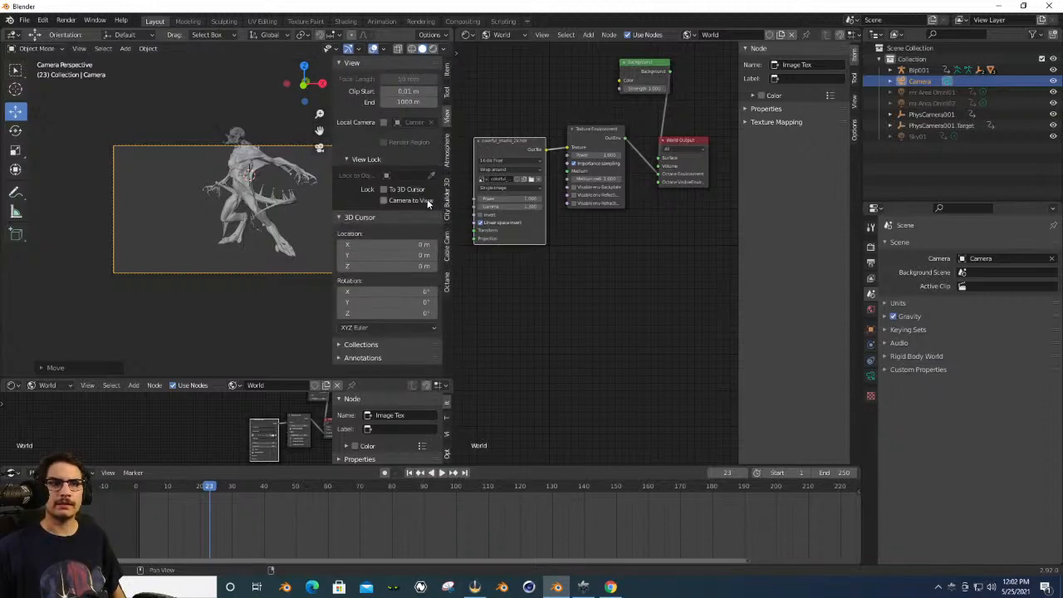
key(n)
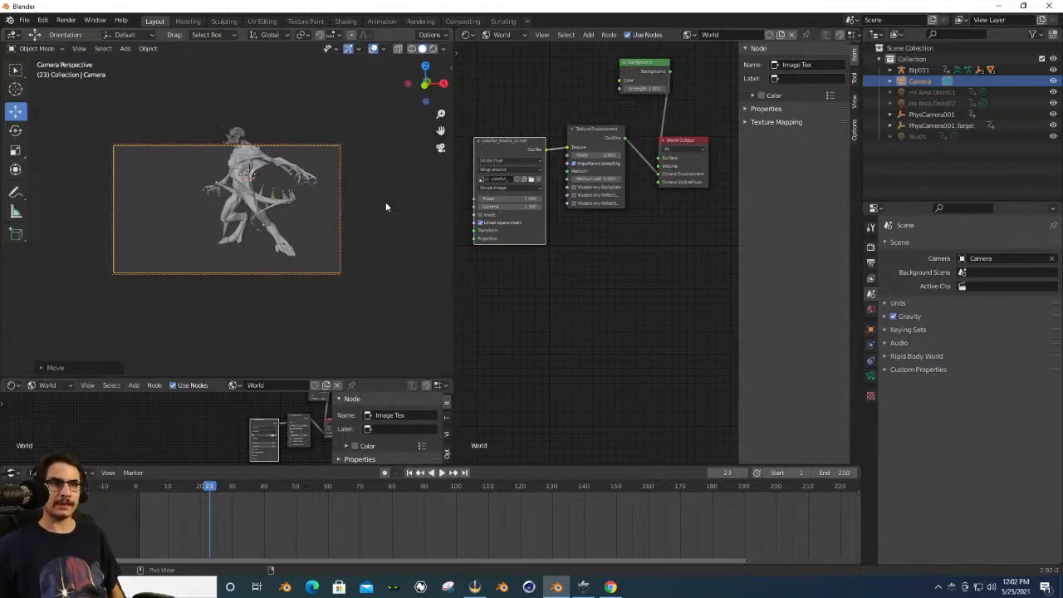
drag(440, 131, 430, 155)
mouse_move(426, 90)
mouse_down()
mouse_move(364, 92)
mouse_move(322, 78)
mouse_move(415, 98)
mouse_up()
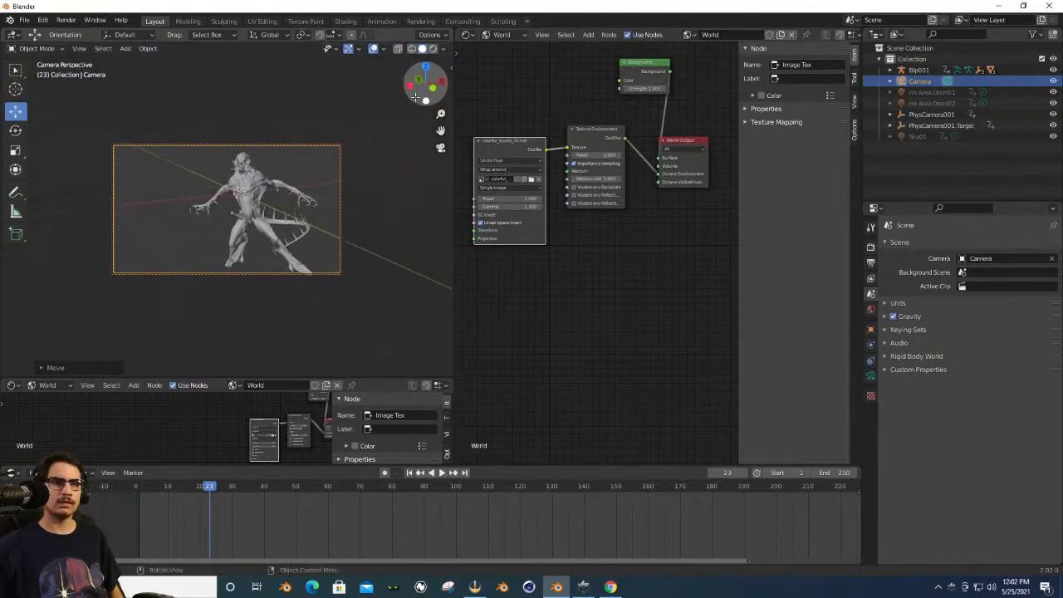
Set the camera's focal length to 100 mm and reframe the shot on the creature's upper body.
click(920, 81)
click(870, 375)
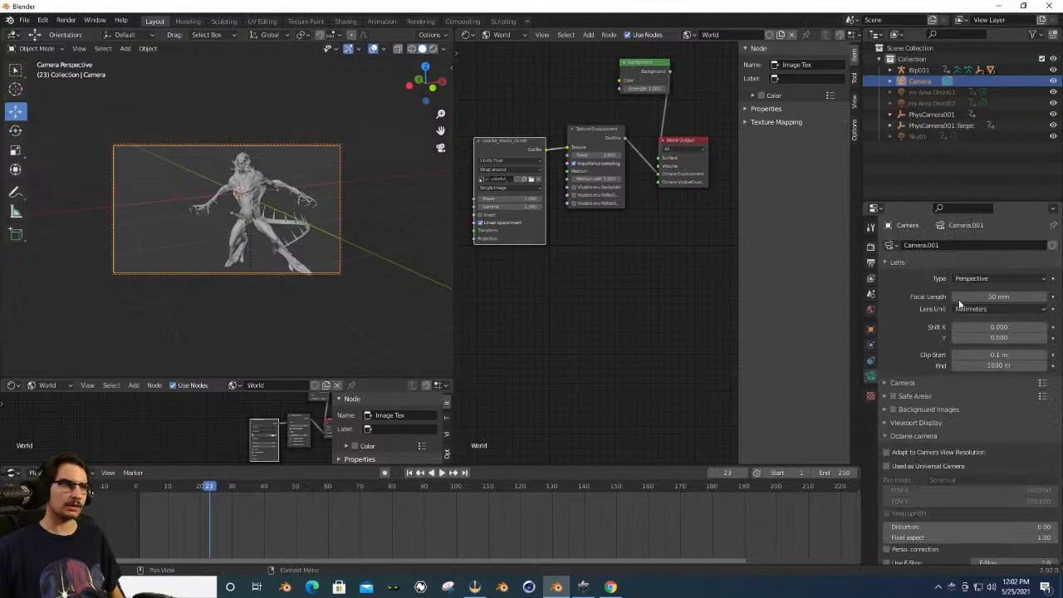
click(994, 297)
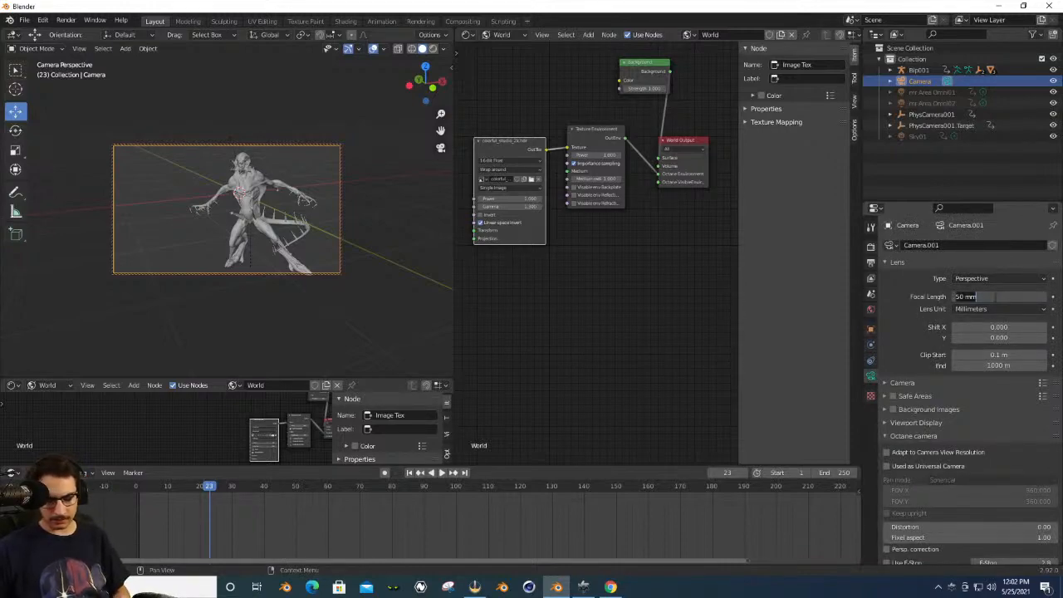
text(1)
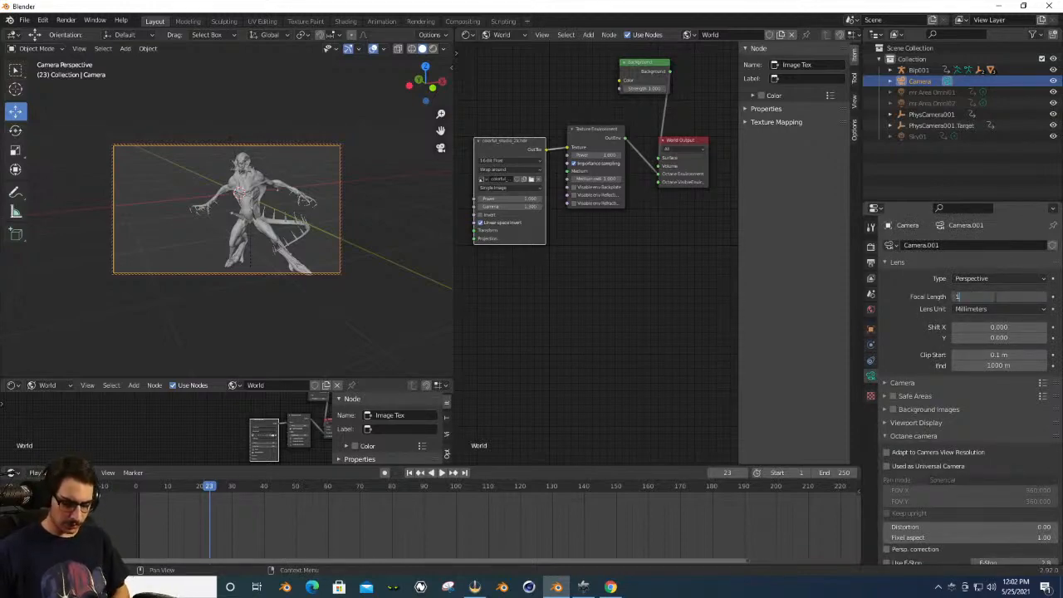
text(00)
key(Return)
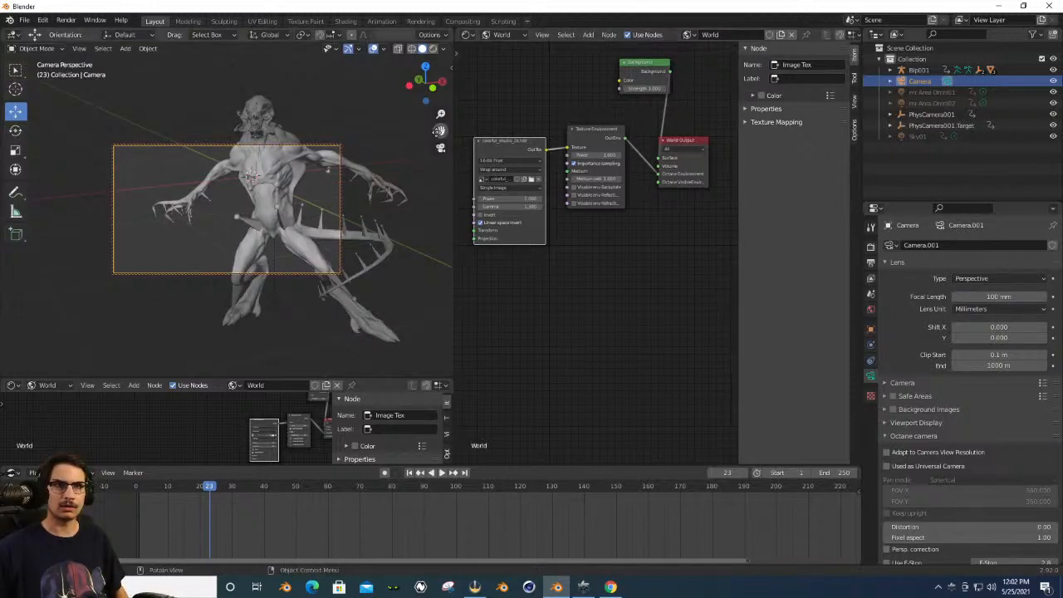
drag(438, 130, 420, 147)
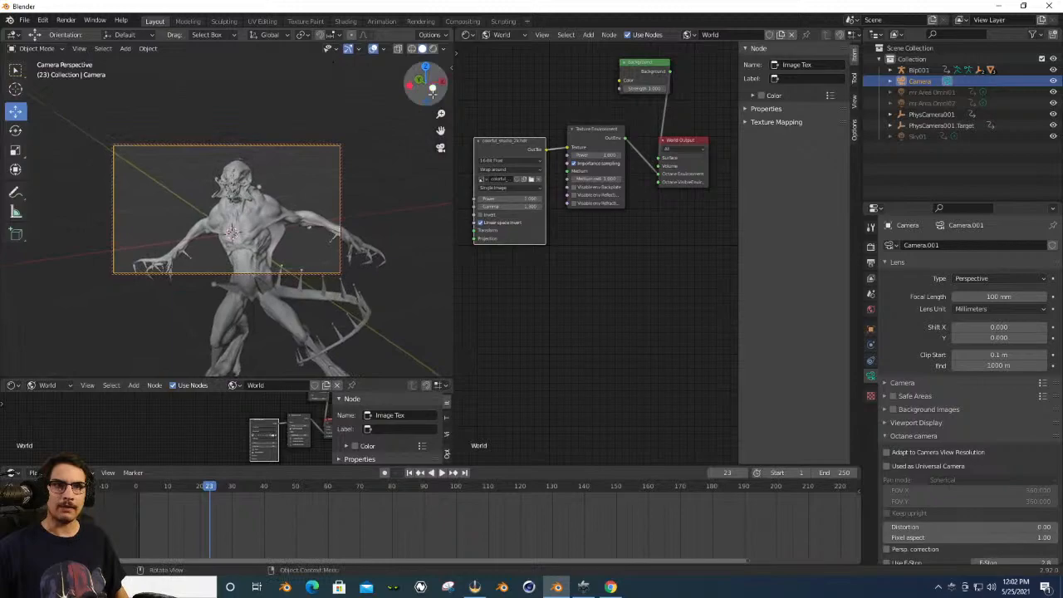
Switch the 3D view to rendered shading and adjust the gamma of the colorful_studio HDRI image texture.
click(433, 49)
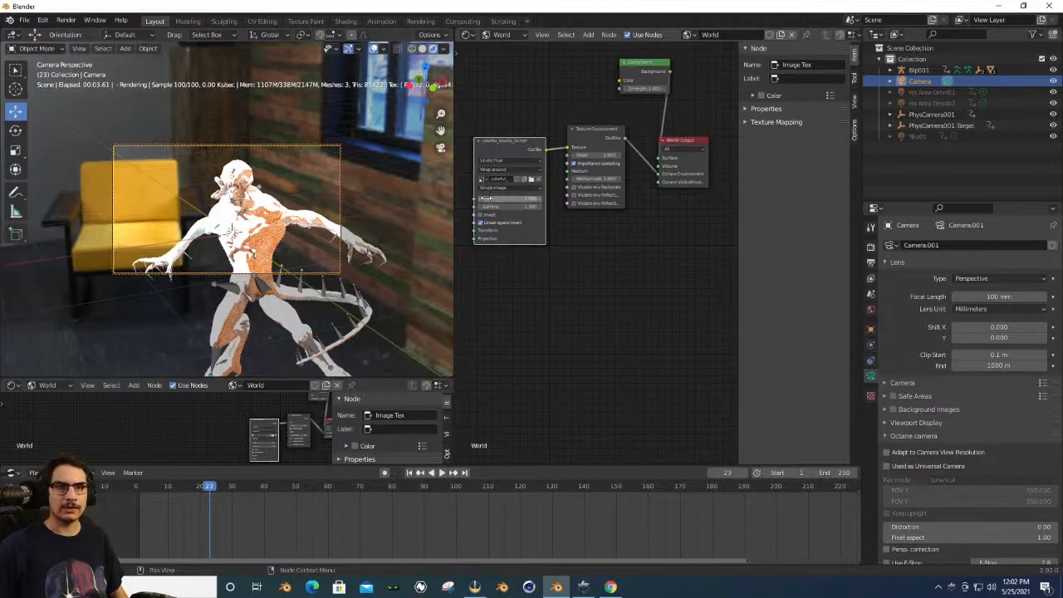
click(480, 208)
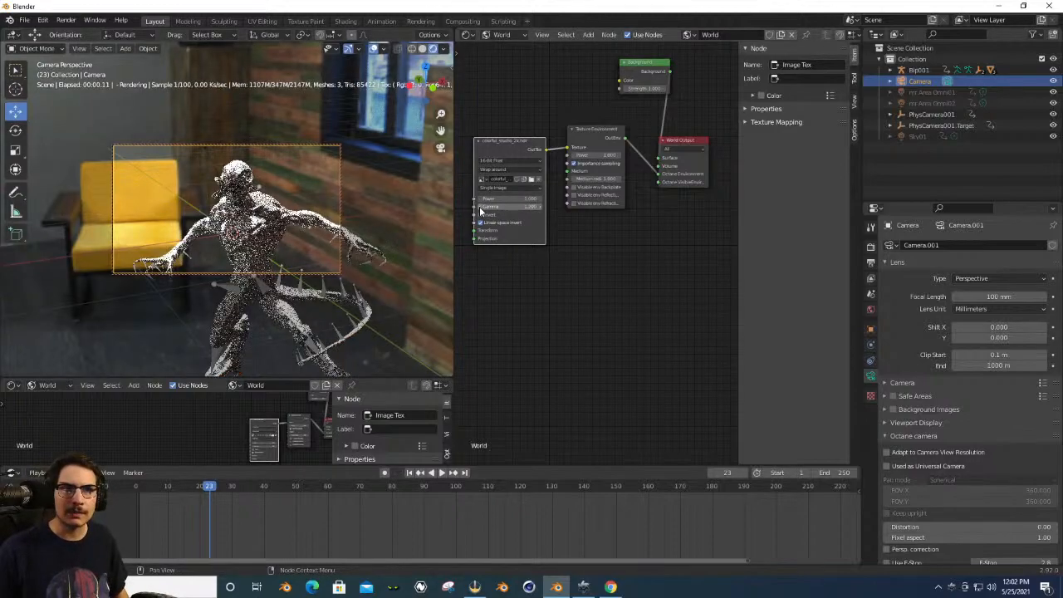
click(479, 206)
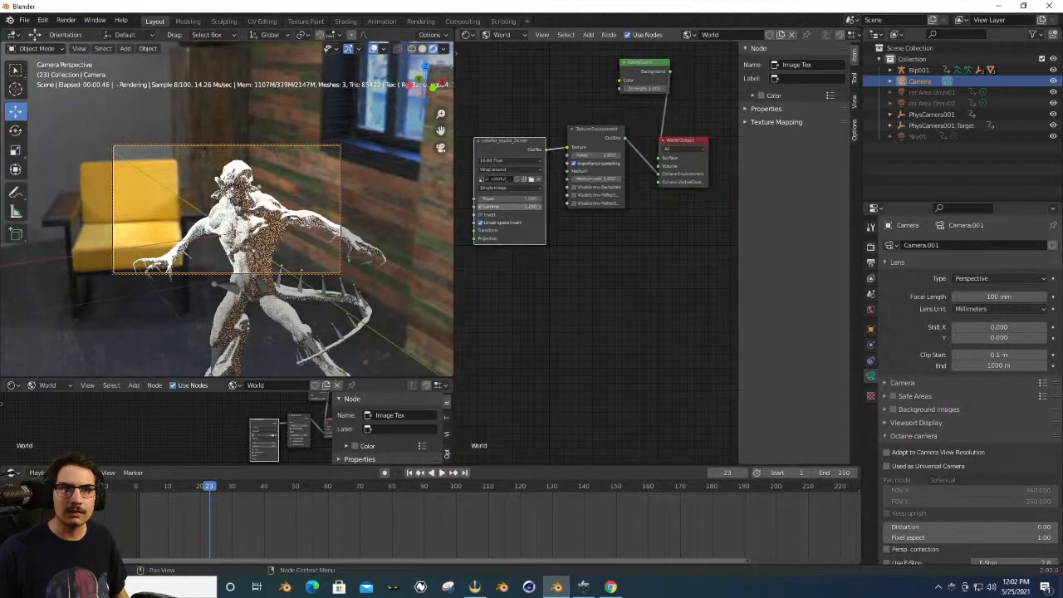
click(541, 208)
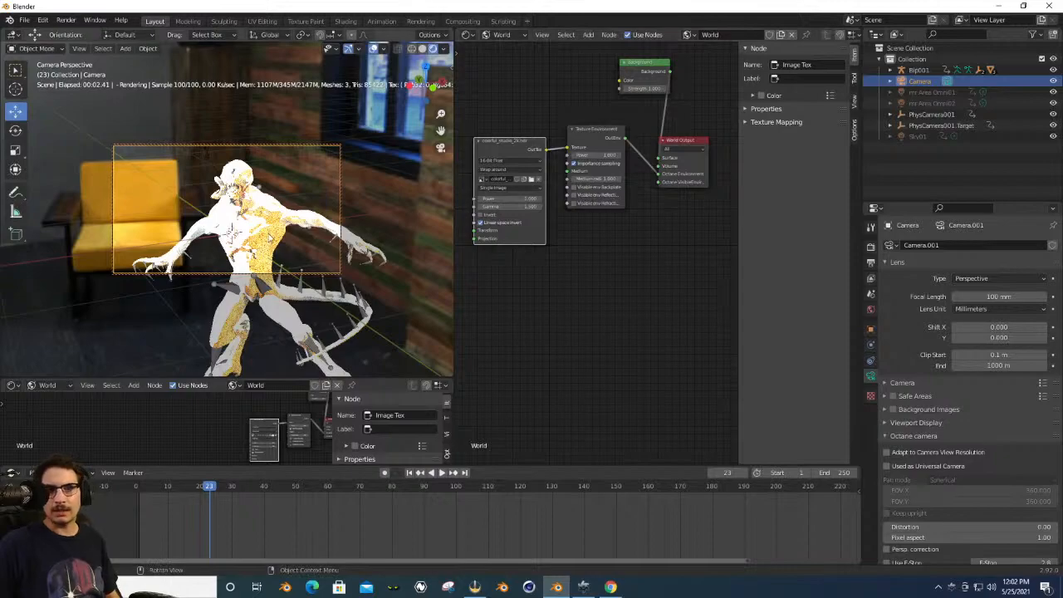
Replace the HDRI in the image texture node with parched_canal_2k.hdr from the Desktop.
click(531, 180)
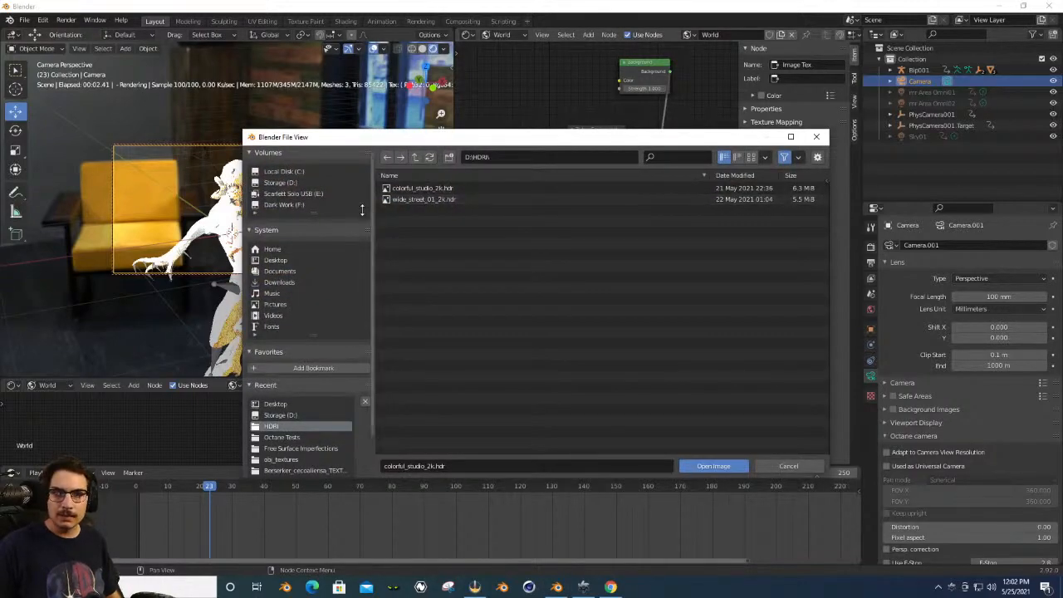
click(420, 200)
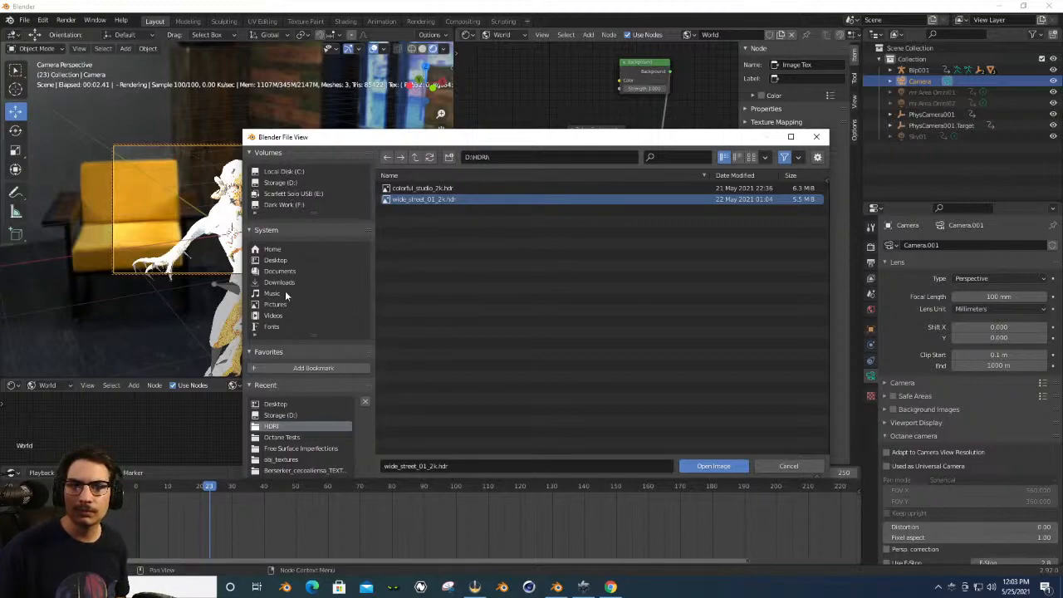
click(282, 261)
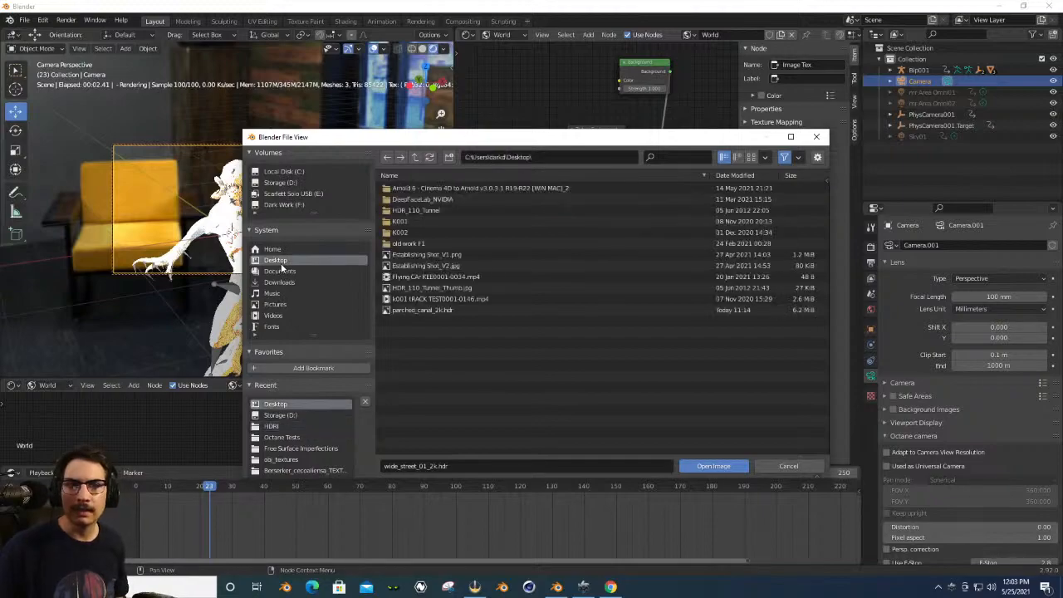
click(420, 310)
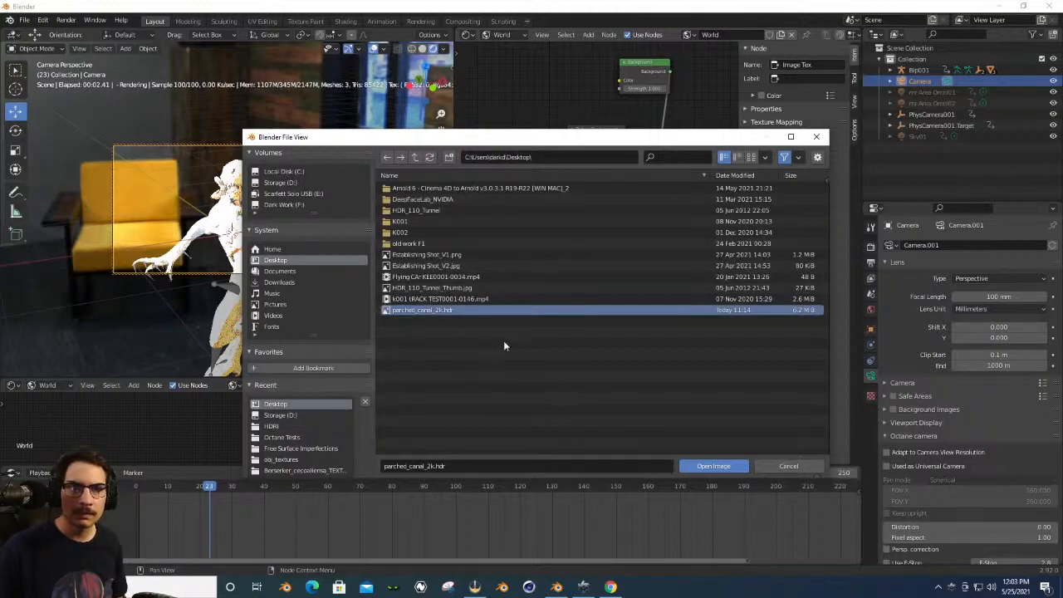
click(713, 466)
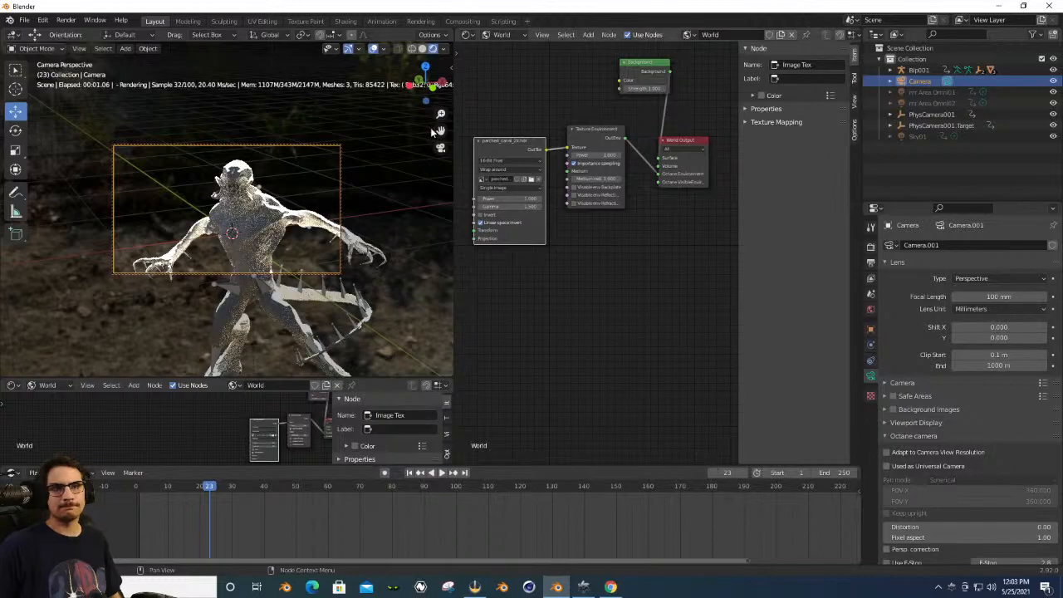
Orbit and shift the camera to frame the creature from the front against the treeline and bank of the new environment.
drag(407, 81, 498, 78)
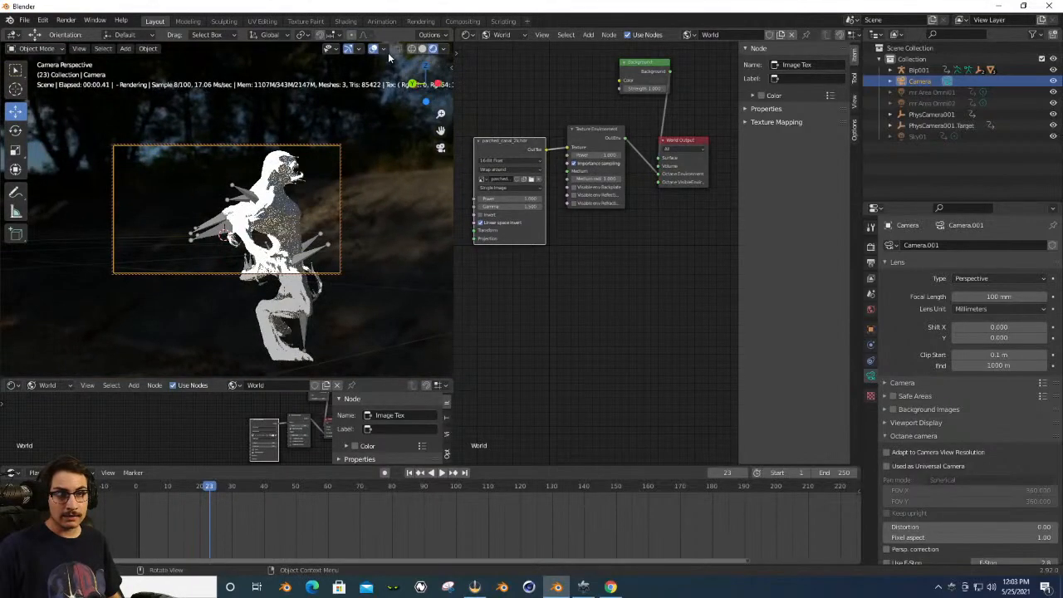
mouse_move(413, 83)
mouse_down()
mouse_move(414, 93)
mouse_move(453, 93)
mouse_move(404, 86)
mouse_move(423, 88)
mouse_up()
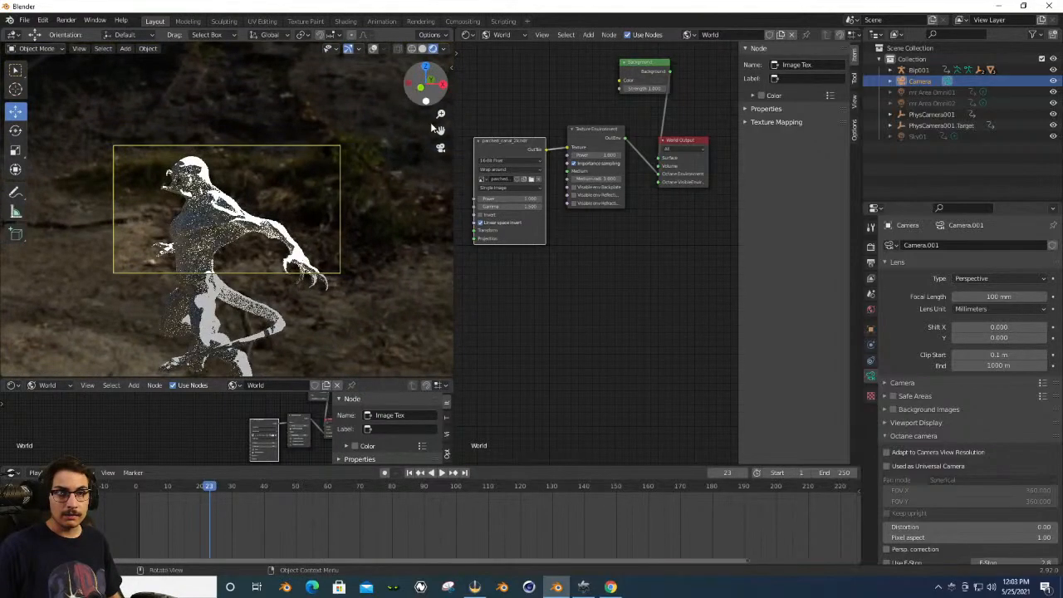
drag(441, 131, 472, 71)
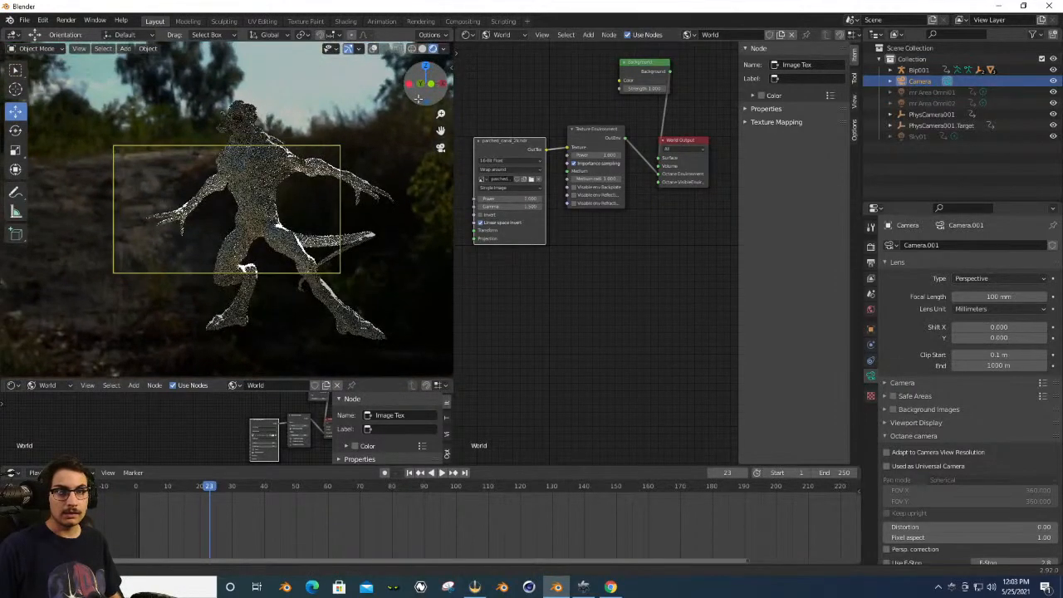
drag(441, 132, 425, 166)
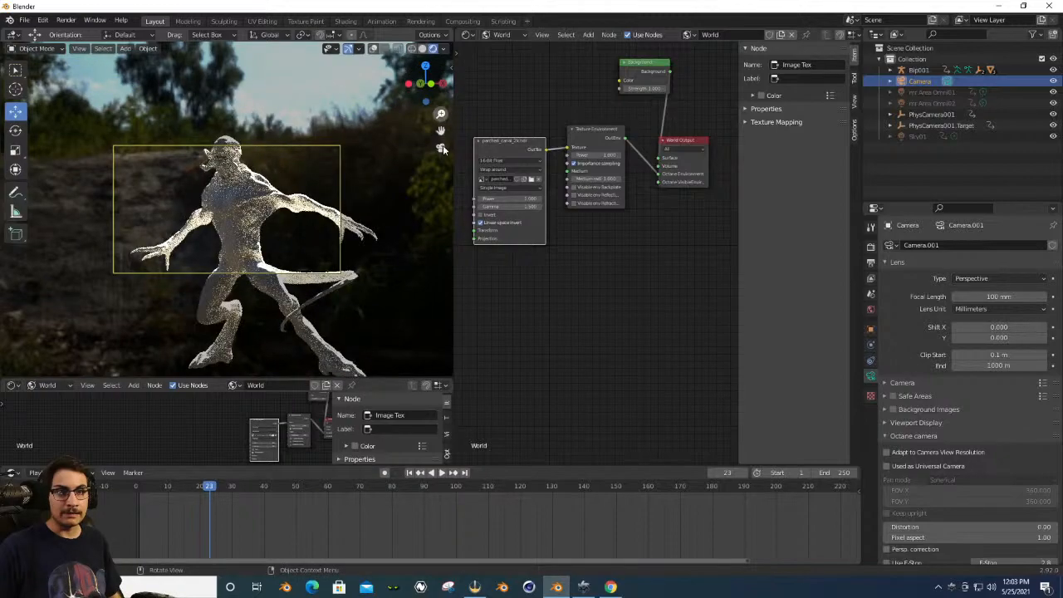
drag(441, 130, 448, 156)
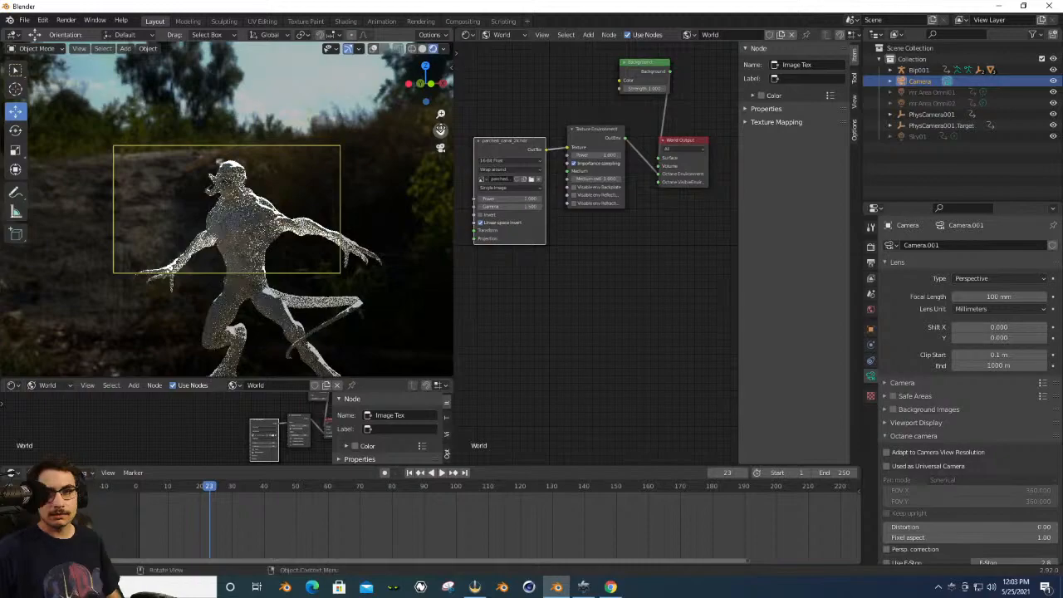
Space out the image texture, Texture Environment and World Output nodes, and reframe the camera from a lower angle against the sky.
drag(524, 114, 602, 166)
drag(531, 151, 555, 188)
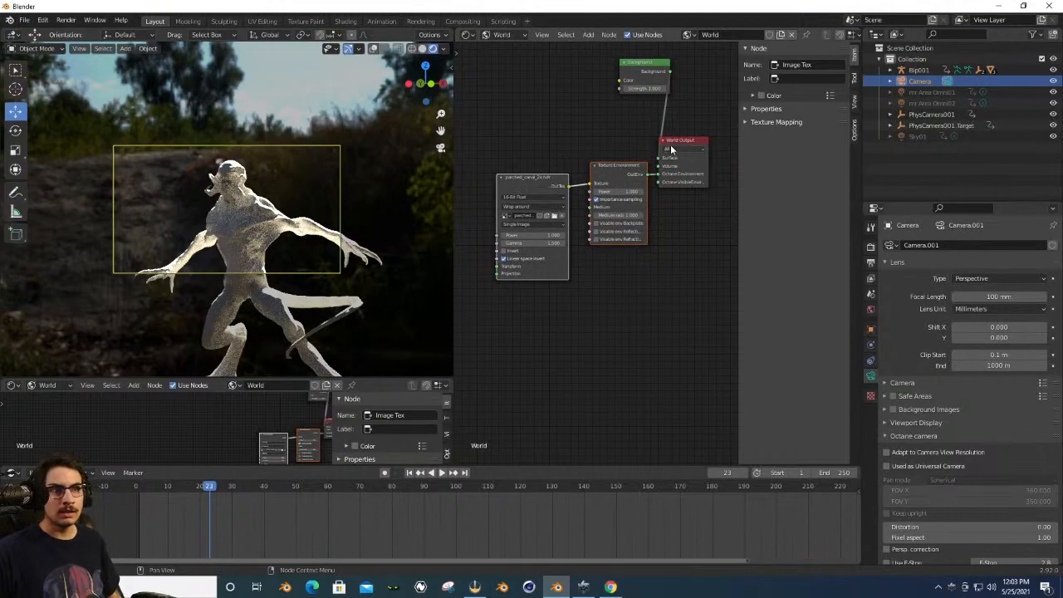
drag(672, 148, 702, 144)
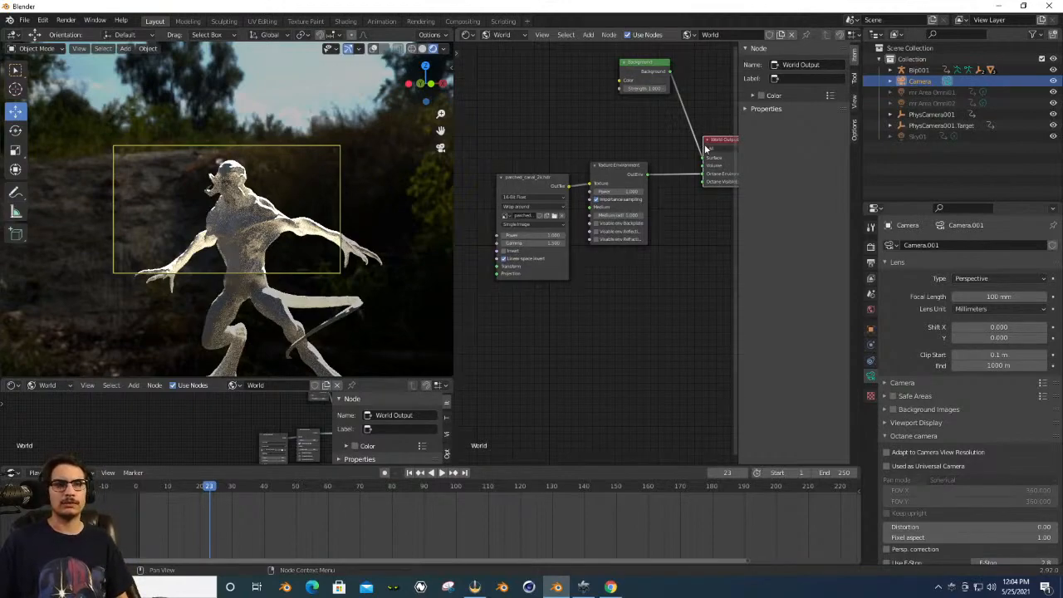
mouse_move(422, 100)
mouse_down()
mouse_move(482, 102)
mouse_move(442, 142)
mouse_move(436, 100)
mouse_move(449, 88)
mouse_move(430, 116)
mouse_up()
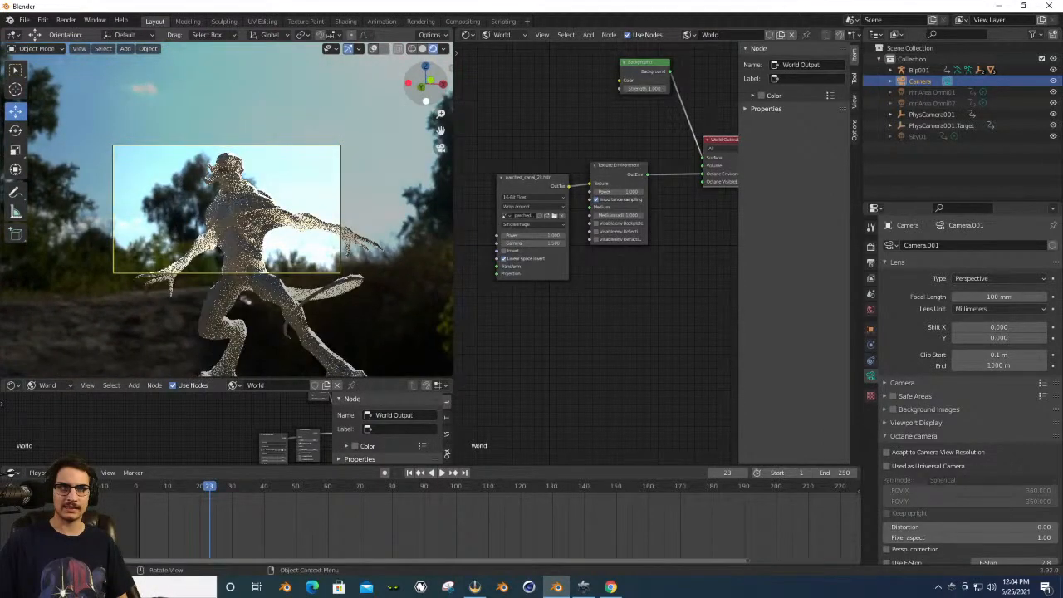
drag(425, 83, 440, 93)
Make room beside the HDRI image texture, add a Full Transform node and connect it to the texture's Transform input.
drag(549, 150, 619, 216)
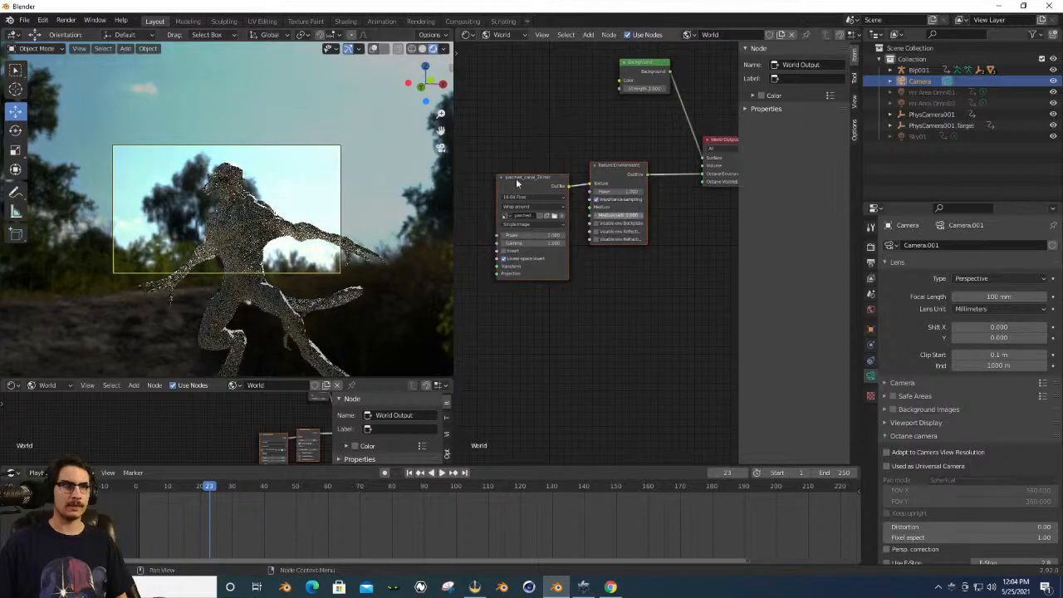
drag(515, 178, 538, 176)
click(498, 337)
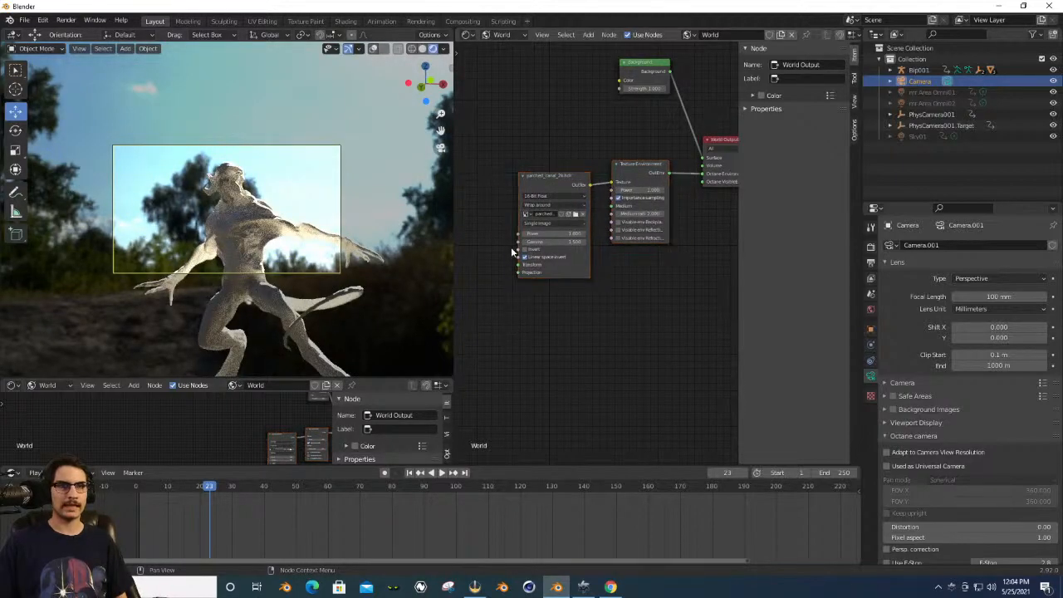
key(shift+a)
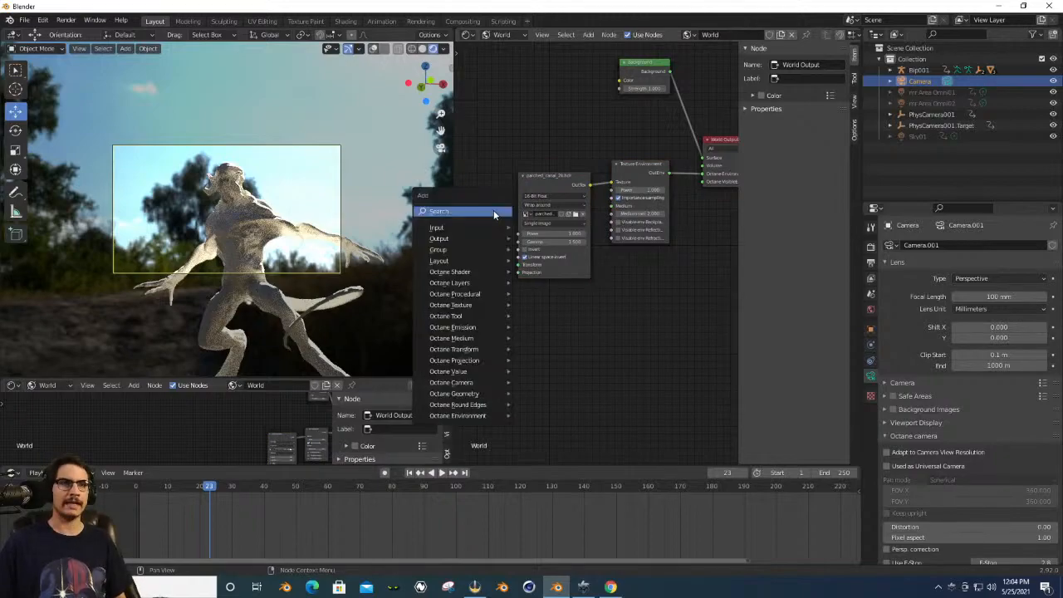
click(494, 210)
text(transfor)
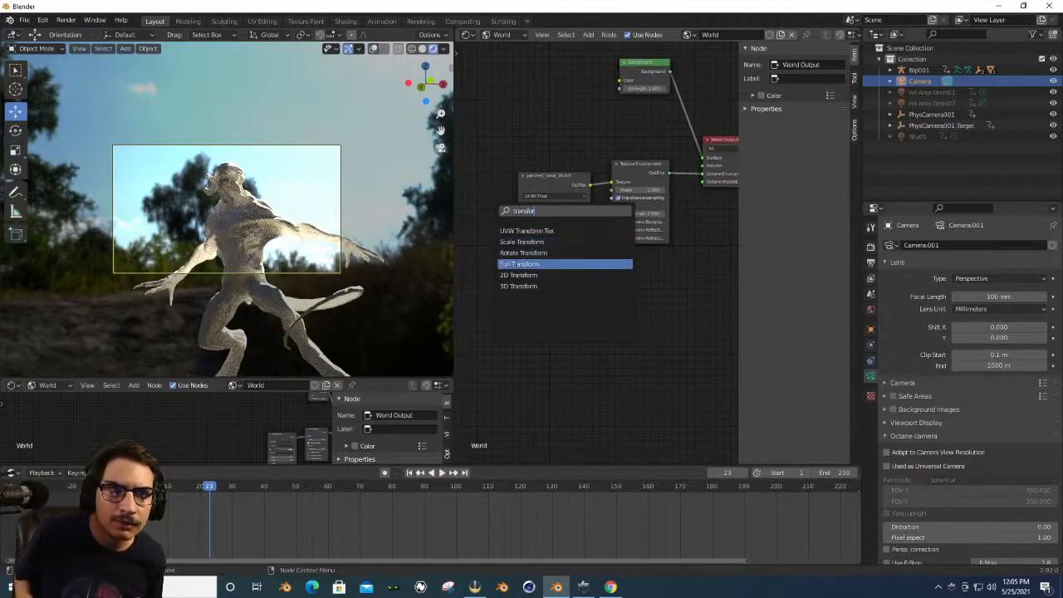
click(519, 265)
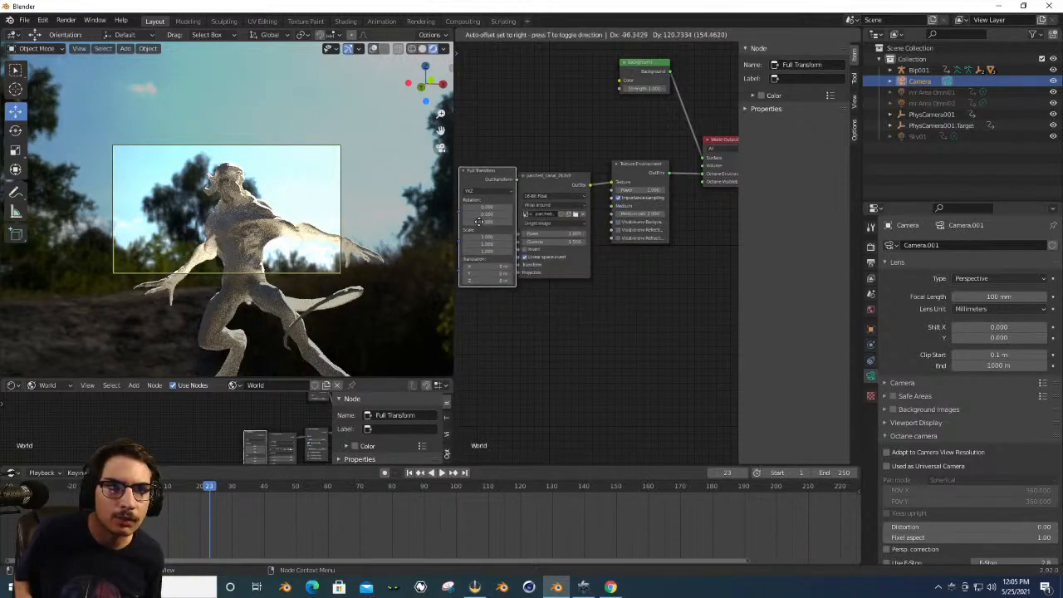
click(485, 215)
drag(499, 188, 518, 265)
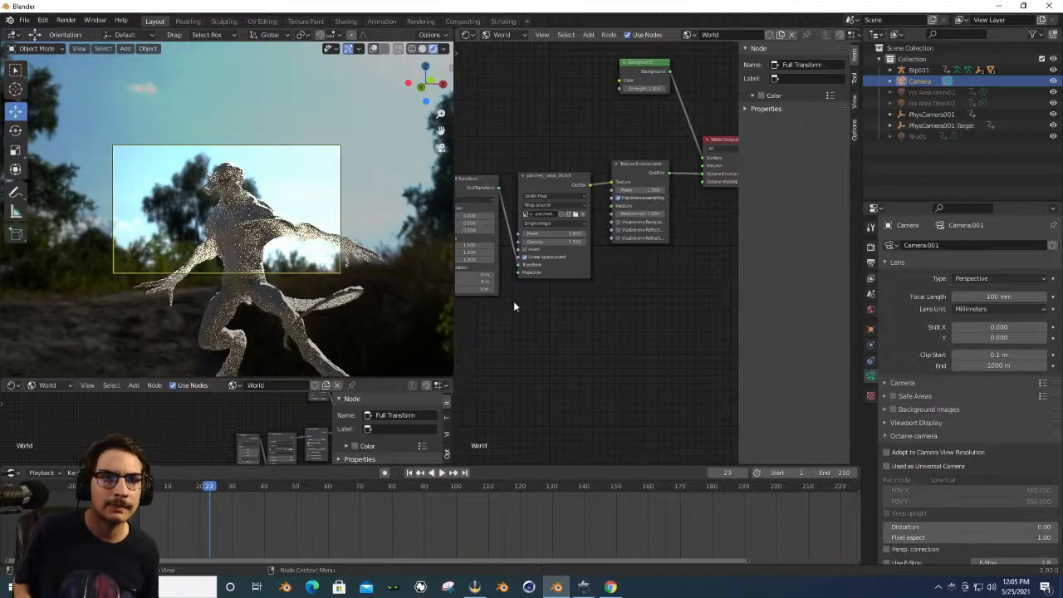
Try turning the HDRI background with an X translation of about 0.2 m in the Full Transform node.
drag(557, 462, 517, 461)
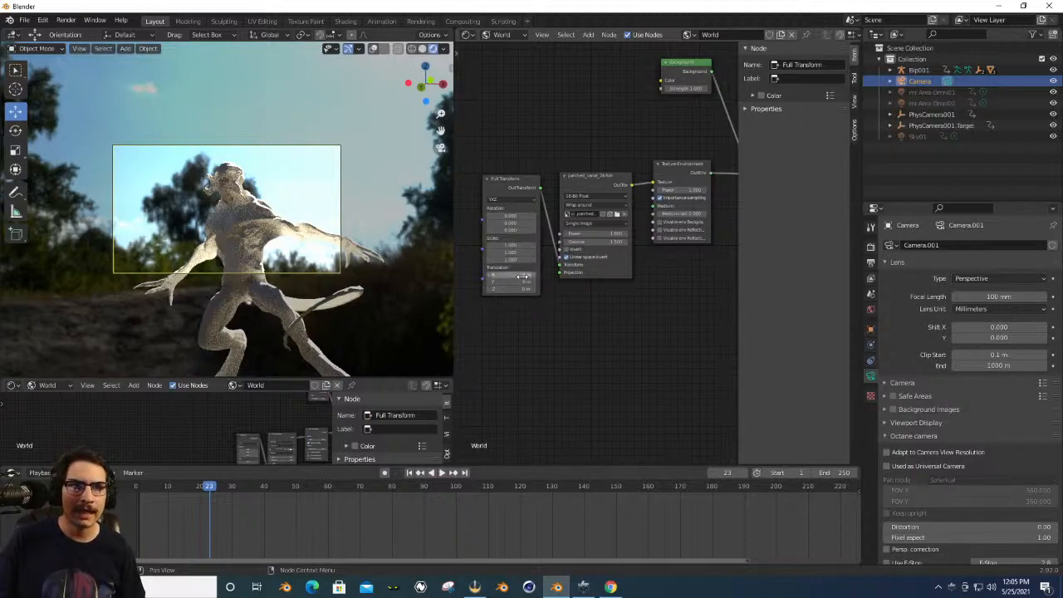
mouse_move(528, 276)
mouse_down()
mouse_move(543, 275)
mouse_move(526, 275)
mouse_up()
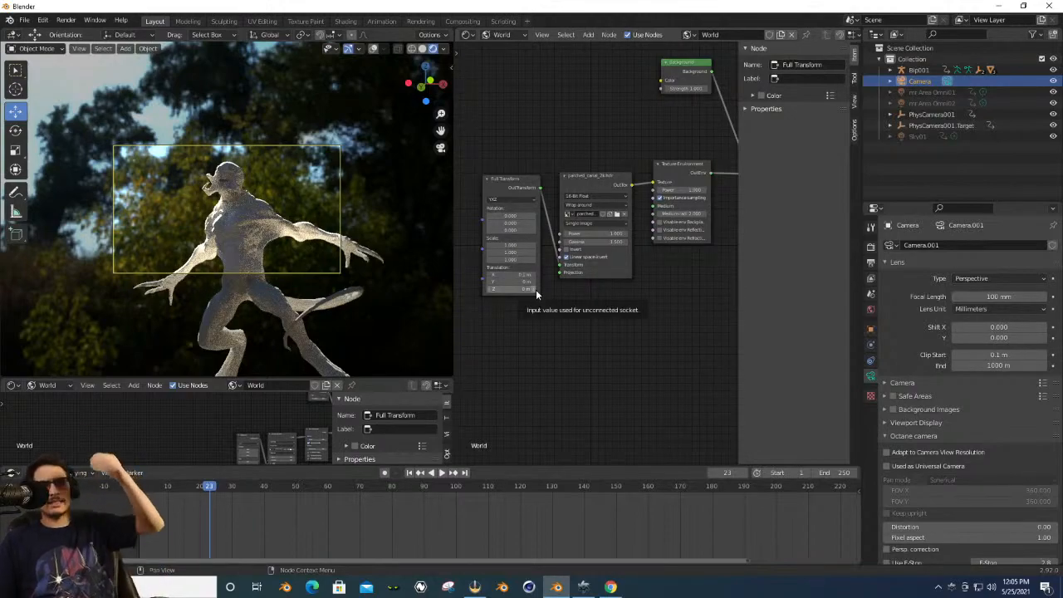
drag(526, 275, 544, 275)
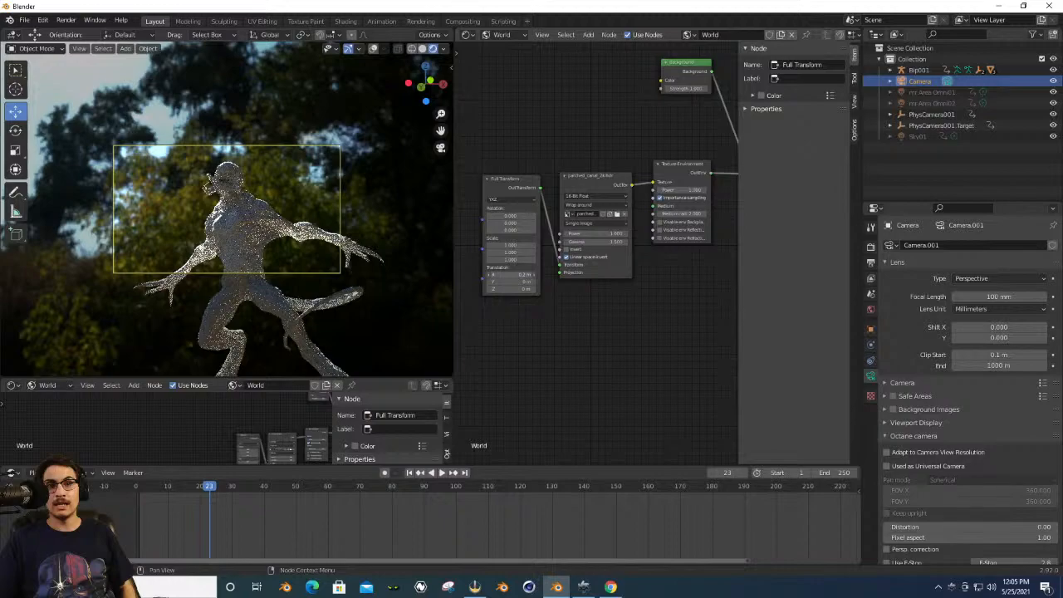
right_click(526, 274)
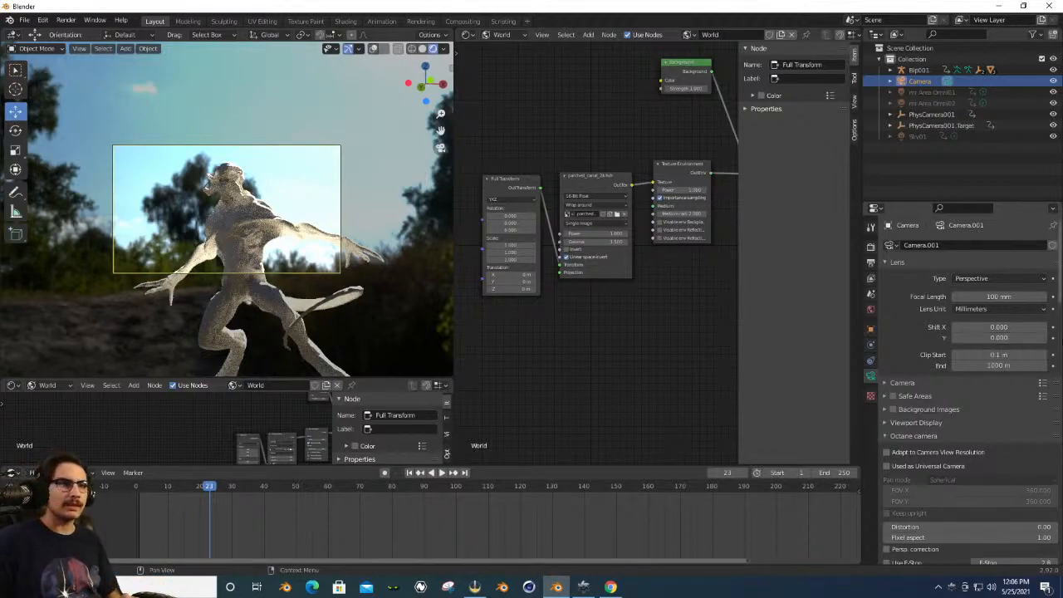
Enable Render Region in the scene's output dimensions.
click(871, 247)
click(871, 264)
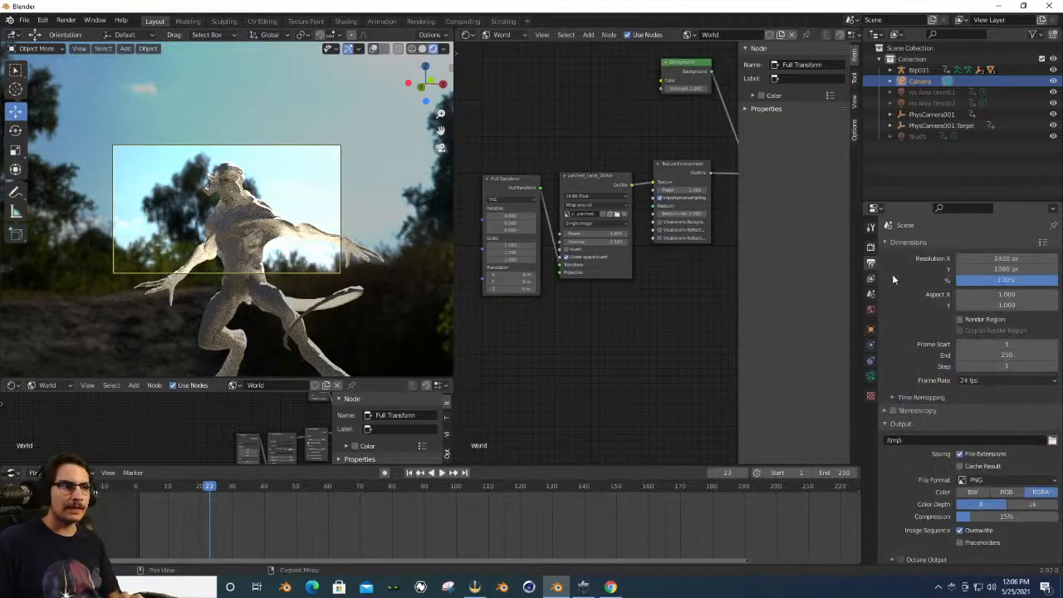
click(960, 319)
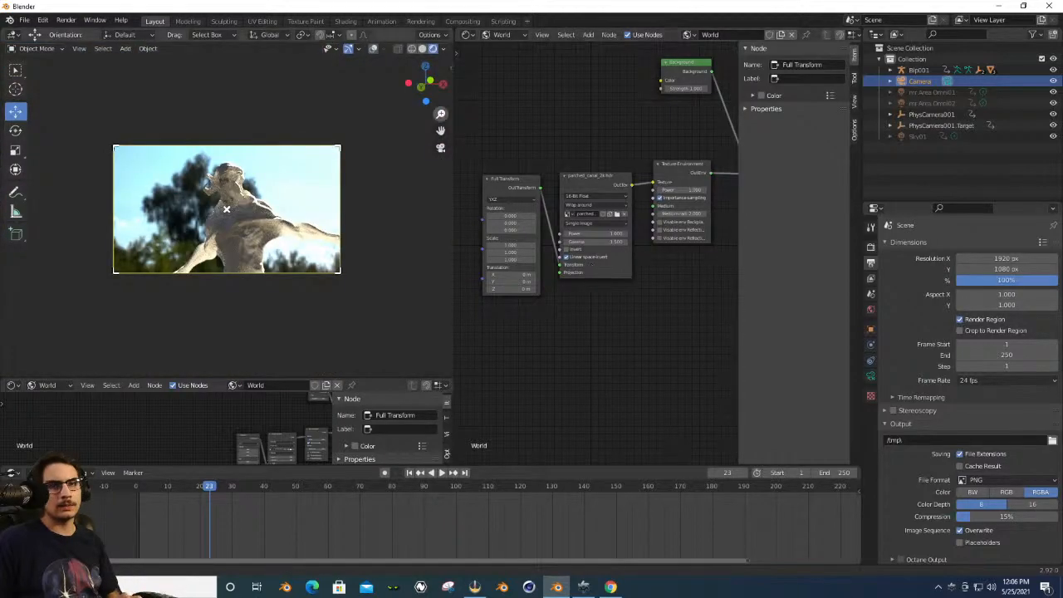
Reframe the camera closer on the creature's head and shoulders, and set the Full Transform node's X translation to about 1.1 m.
drag(441, 113, 438, 130)
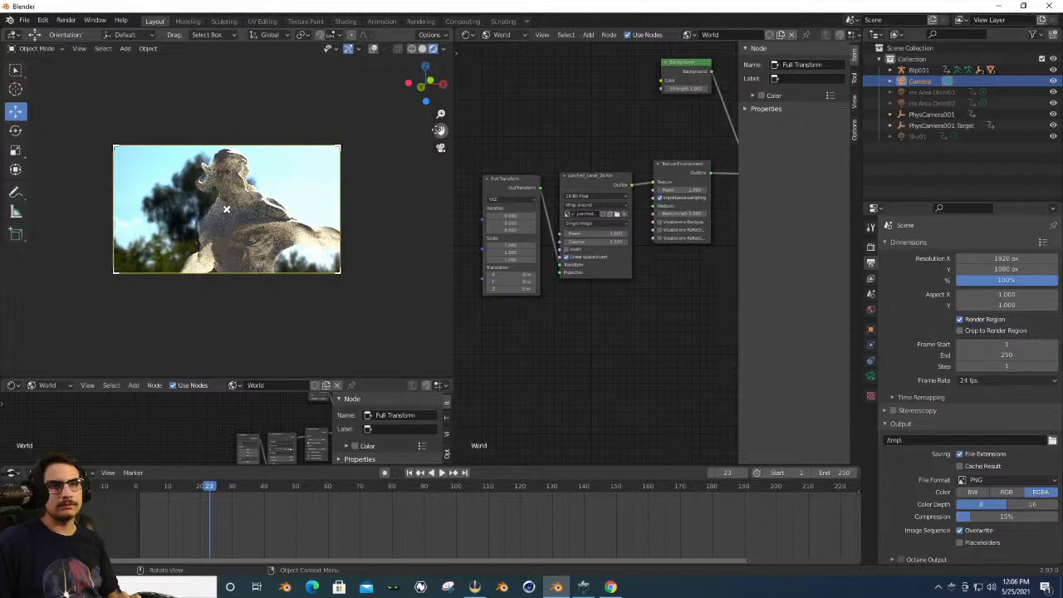
drag(441, 131, 438, 133)
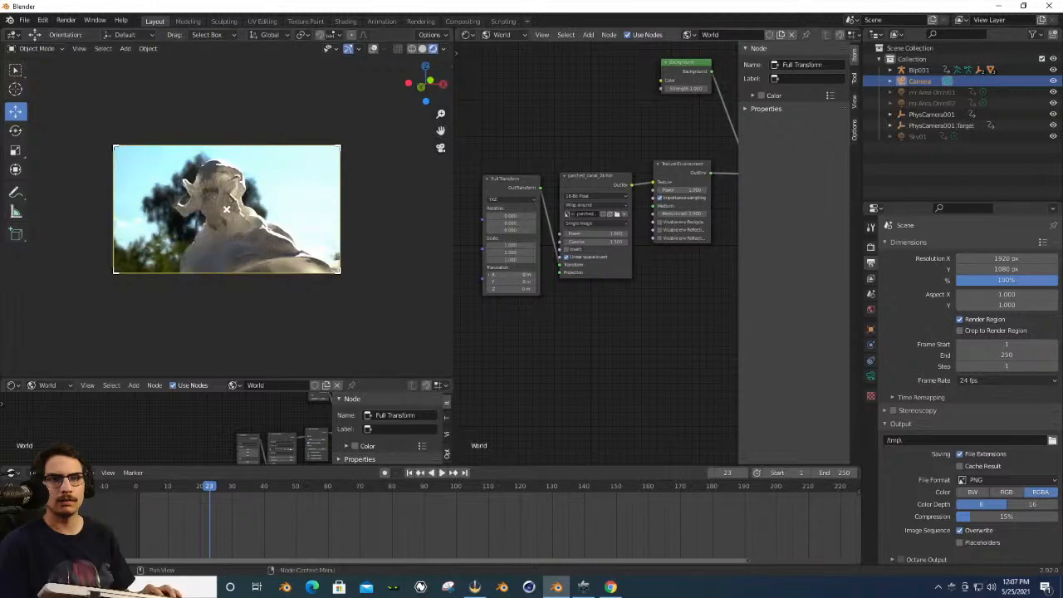
drag(511, 275, 523, 275)
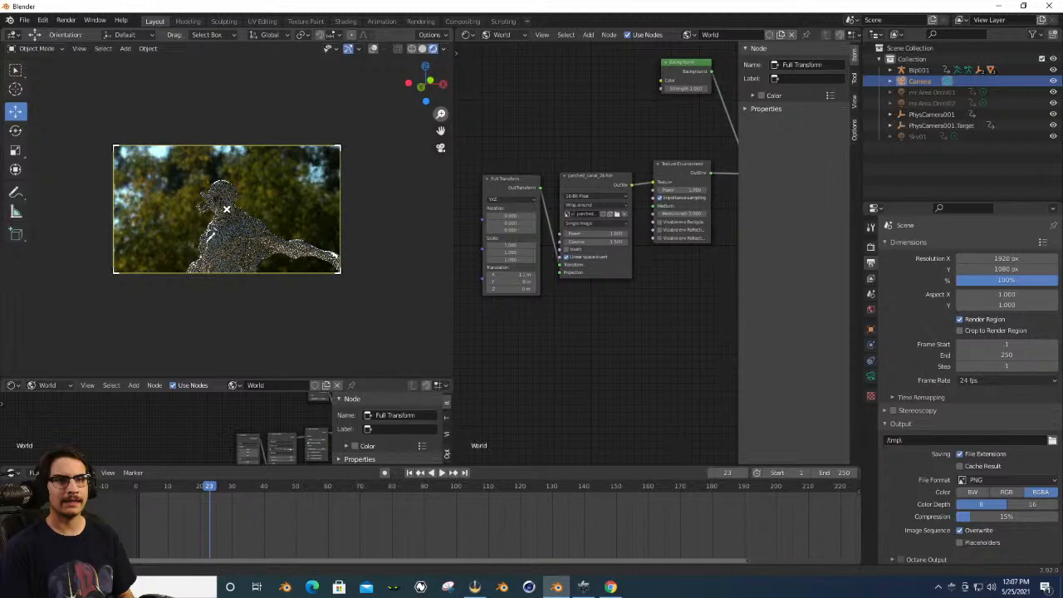
middle_drag(441, 114, 441, 130)
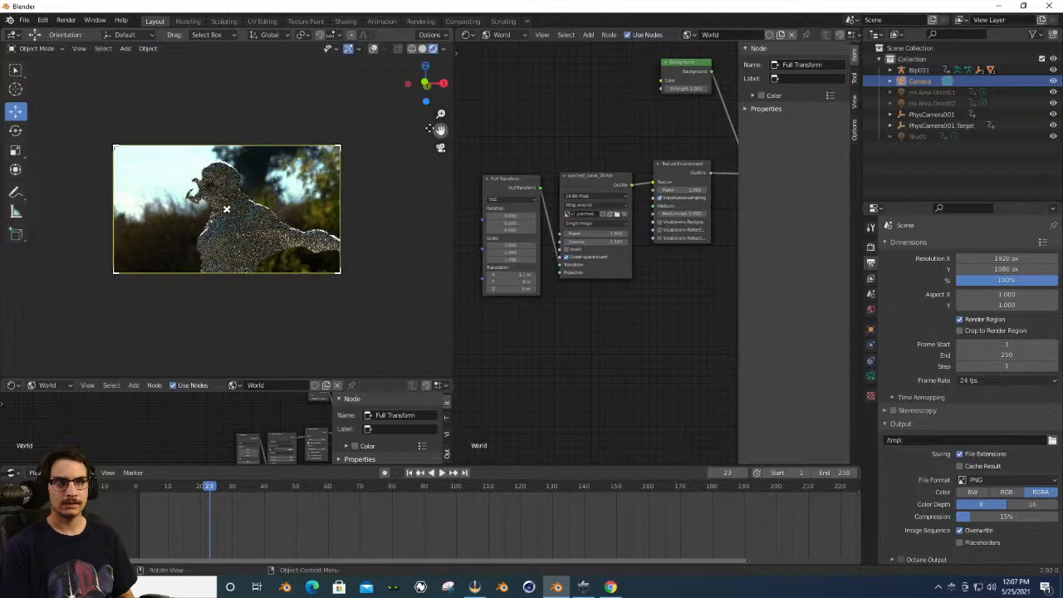
drag(424, 87, 398, 90)
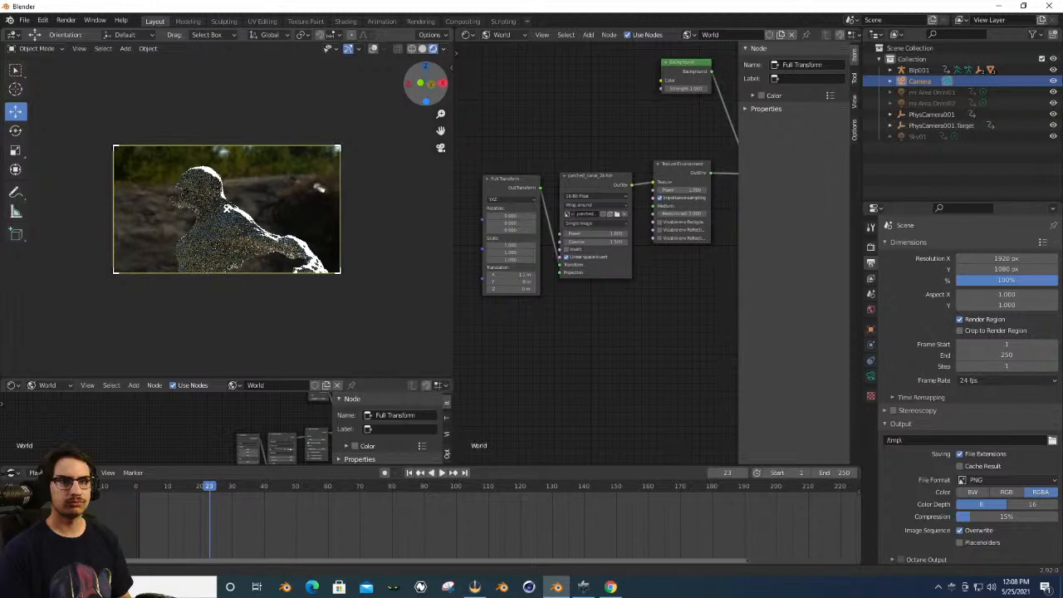
Switch to YouTube Studio to check the live stream's status and chat, and return to Blender.
key(alt+Tab)
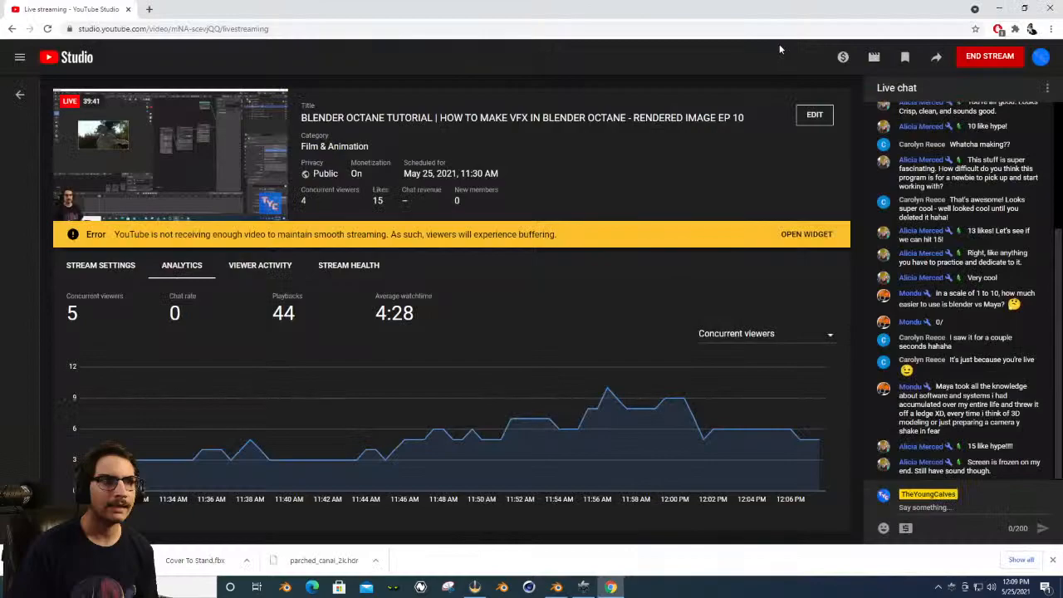
click(1000, 7)
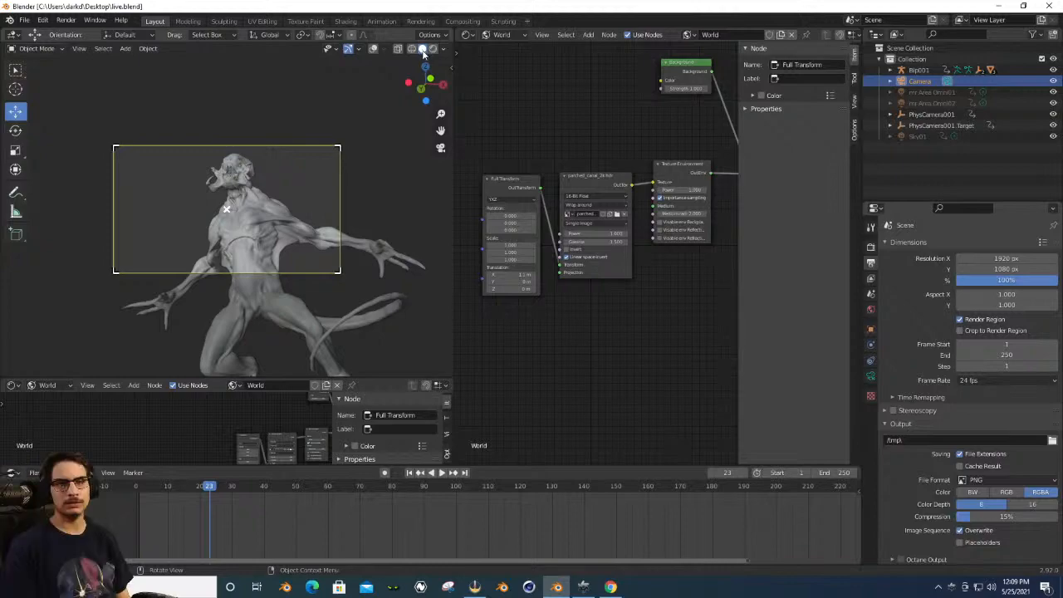
Render the current frame from the camera view as a still image and fit the result in the render window.
drag(417, 83, 425, 90)
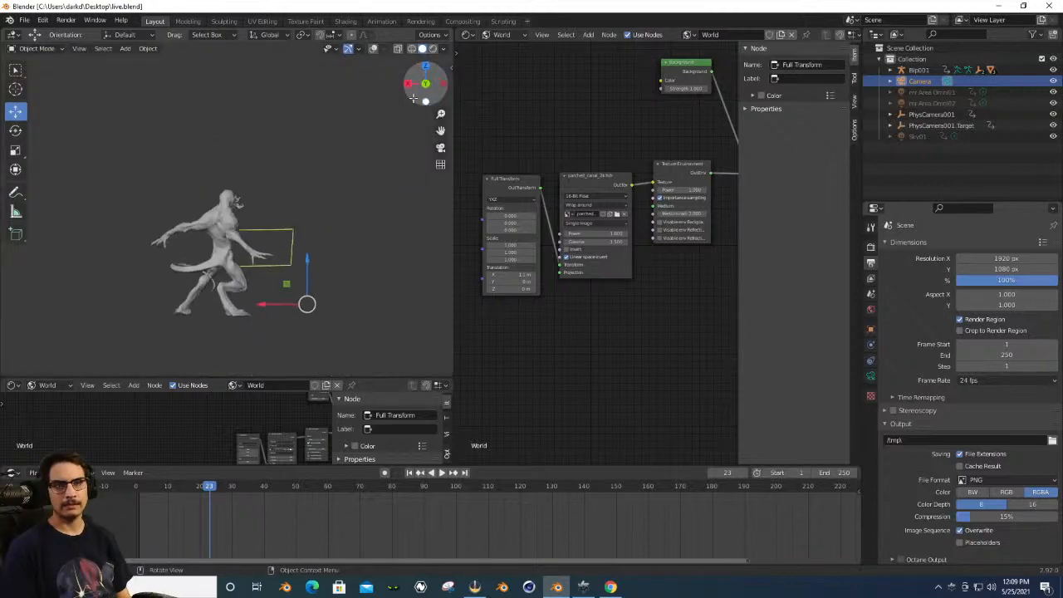
click(443, 151)
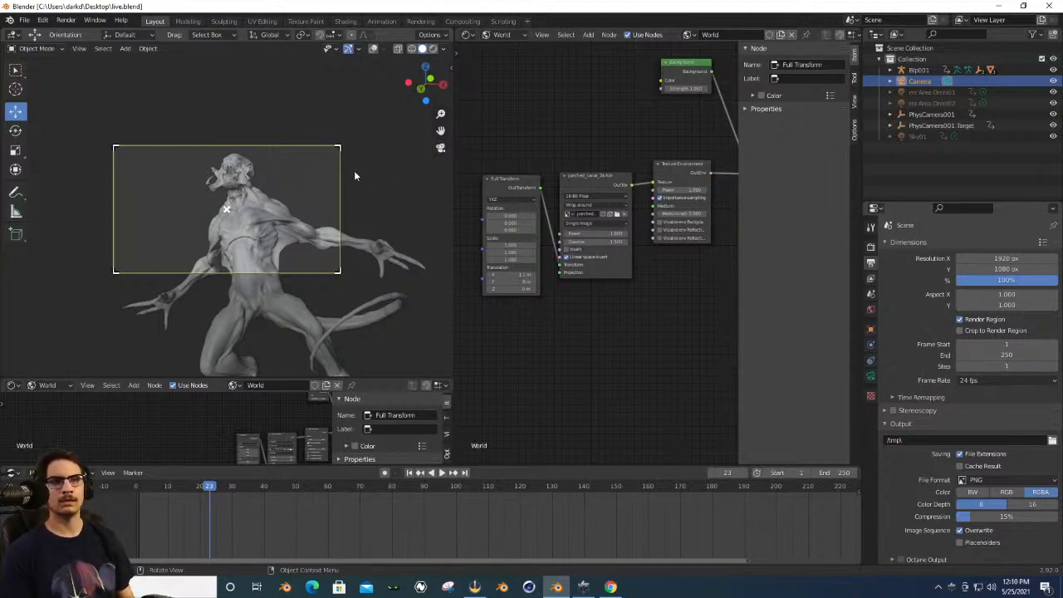
click(67, 21)
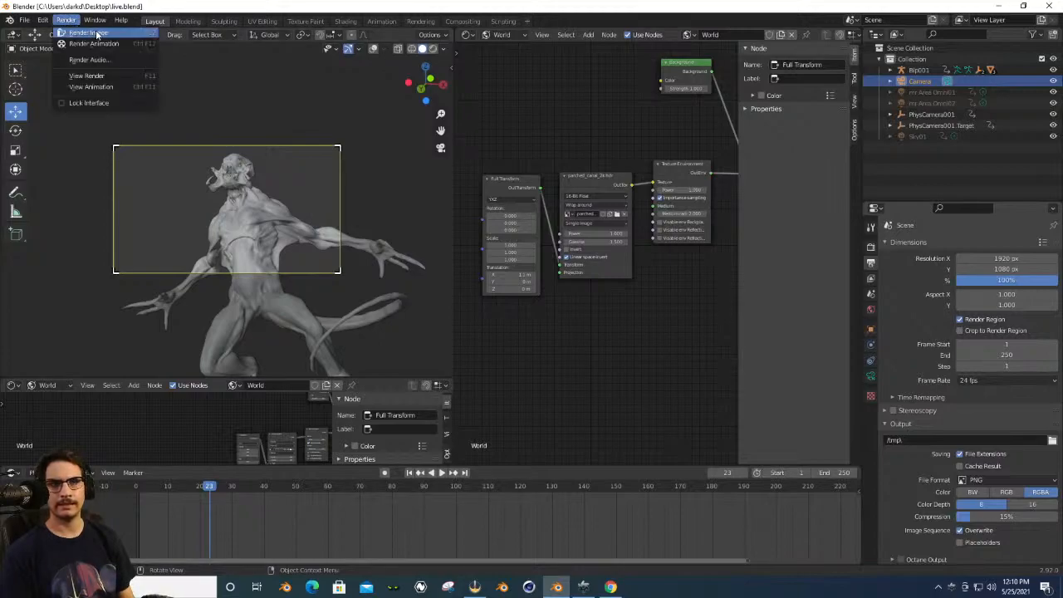
click(96, 33)
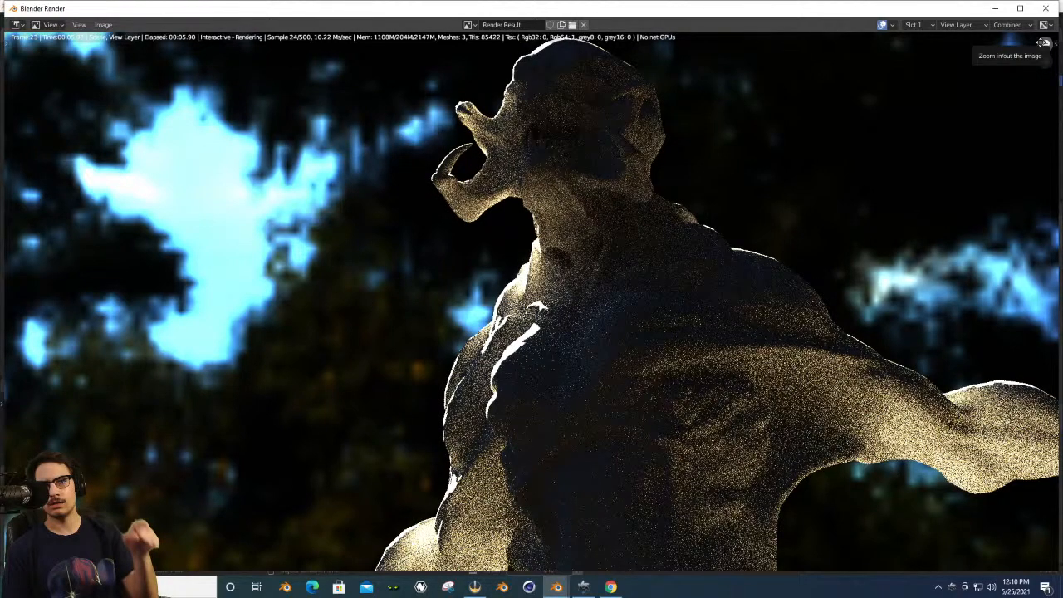
key(Home)
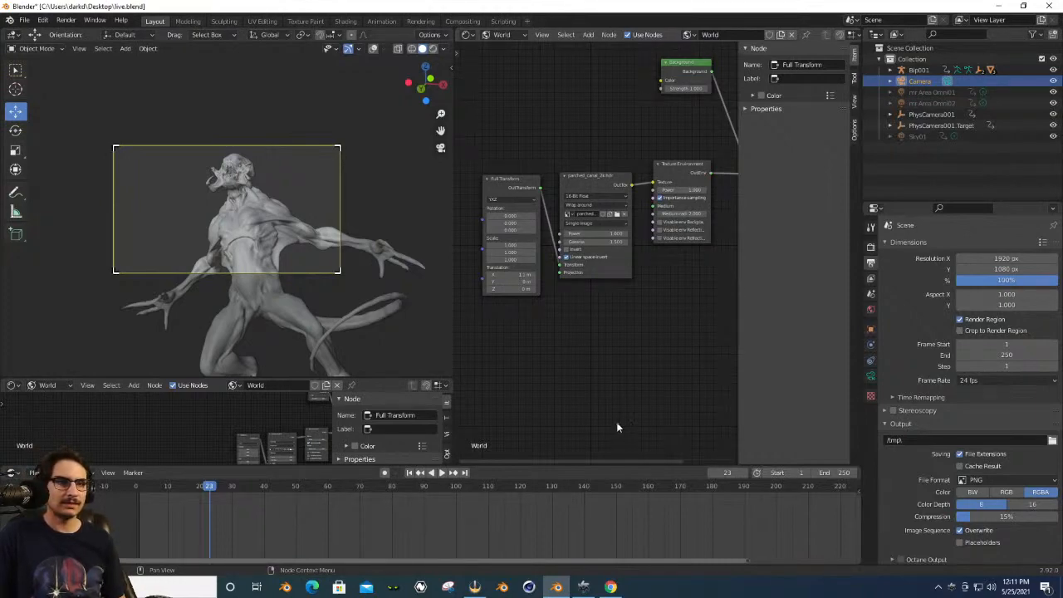
Turn on the viewport overlays outside the camera view, and delete the creature's meshes and its armature from the scene.
click(441, 149)
drag(421, 90, 335, 106)
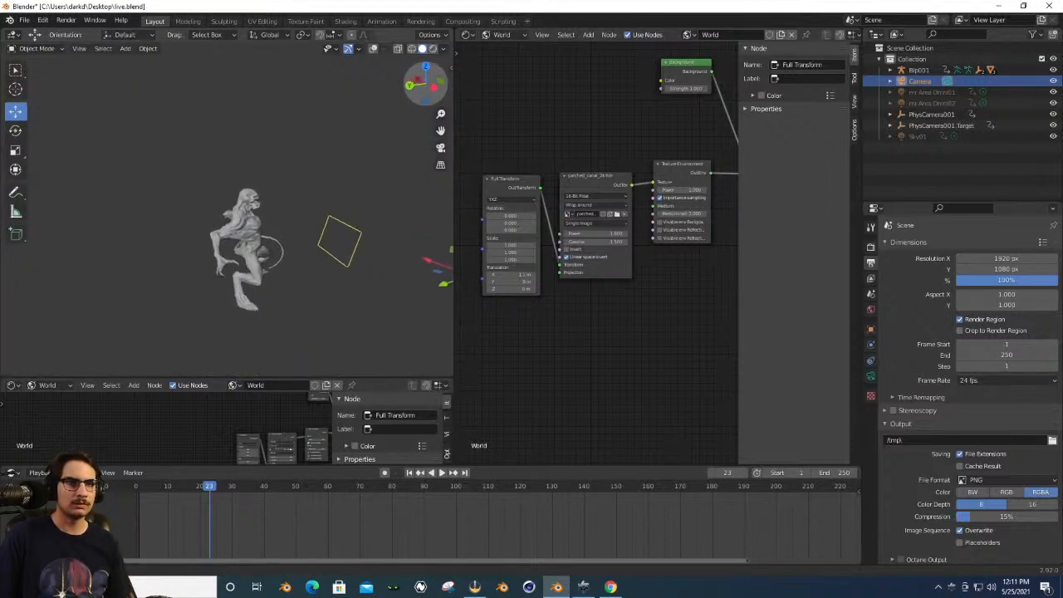
click(241, 204)
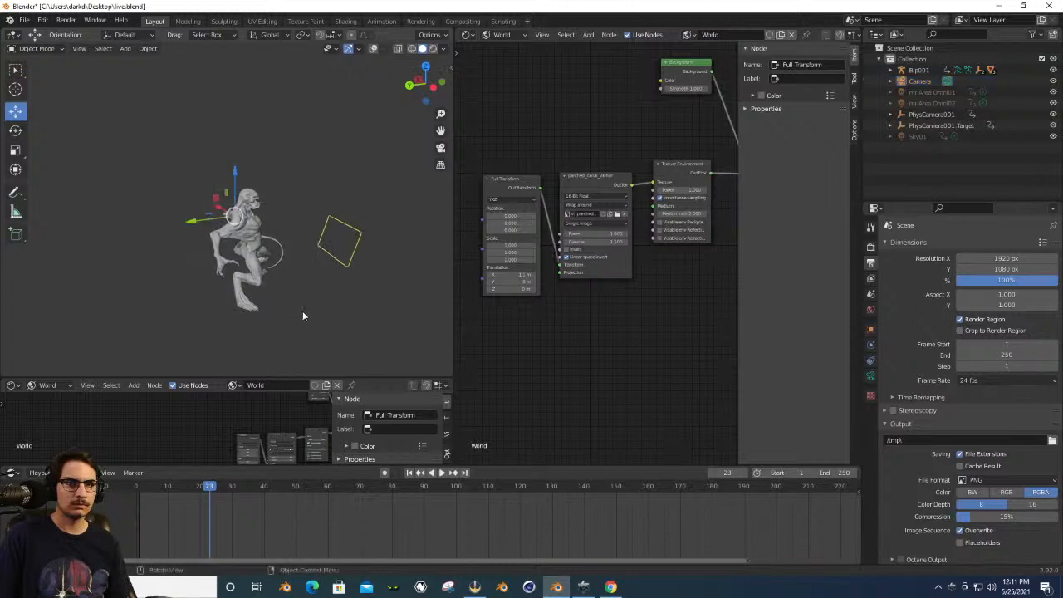
click(373, 49)
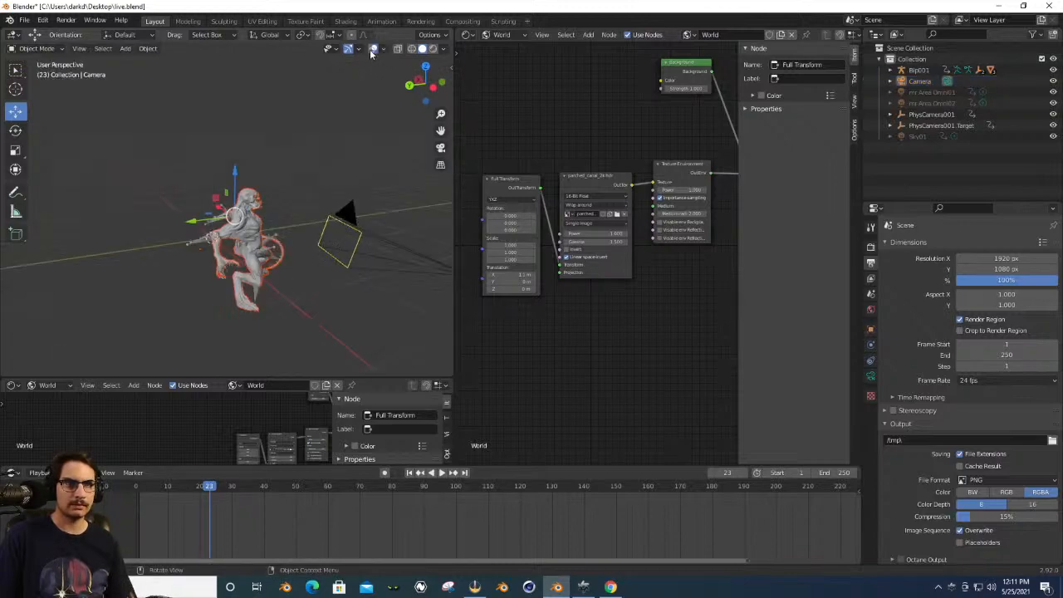
key(x)
click(317, 191)
drag(191, 177, 303, 346)
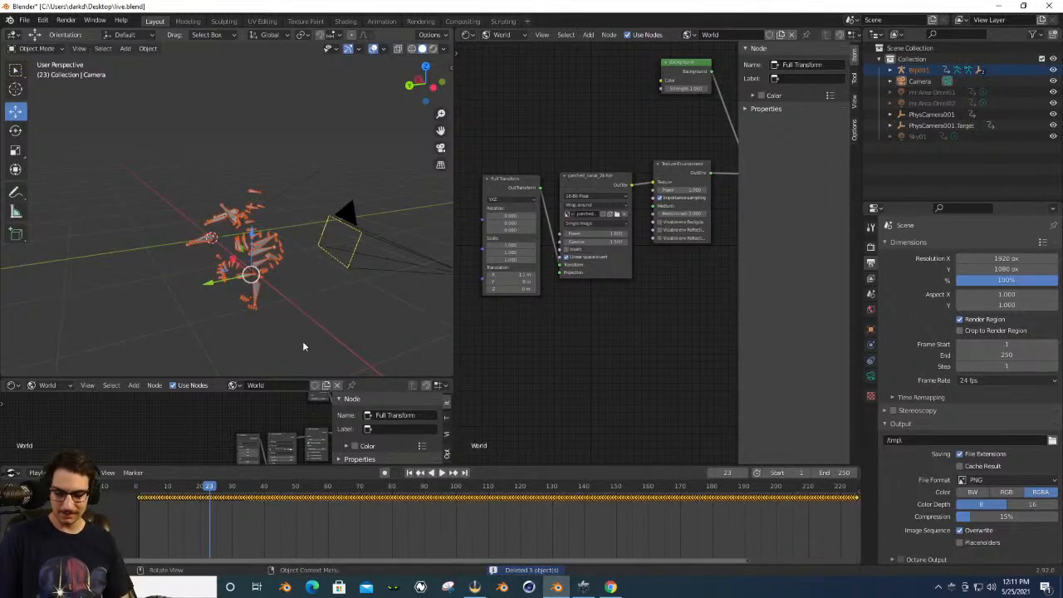
key(x)
click(304, 342)
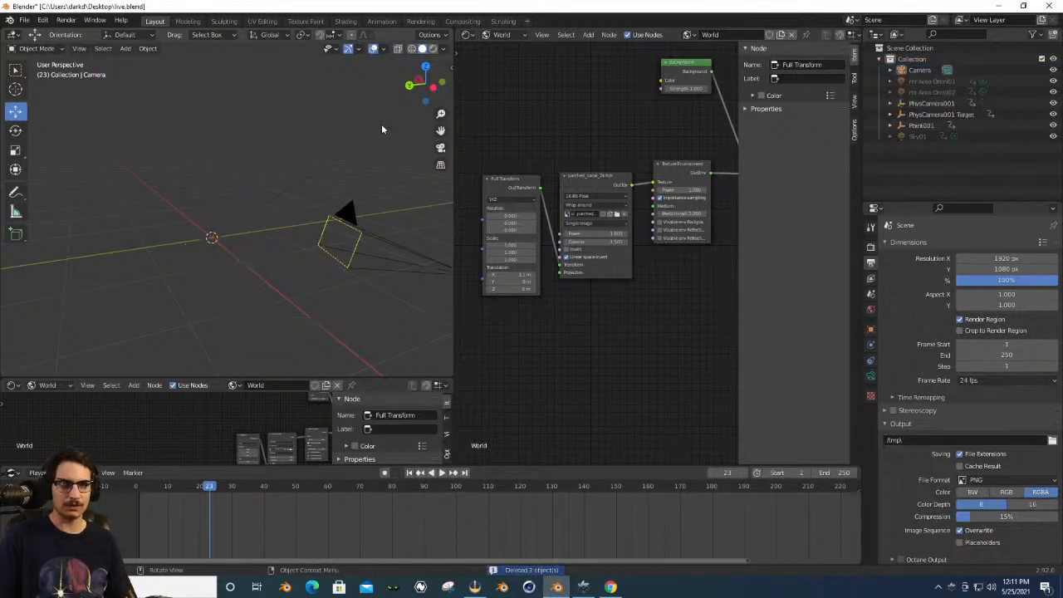
Start an FBX import and look through the Storage (D:) and Dark Work (F:) drives for another model.
drag(423, 98, 423, 99)
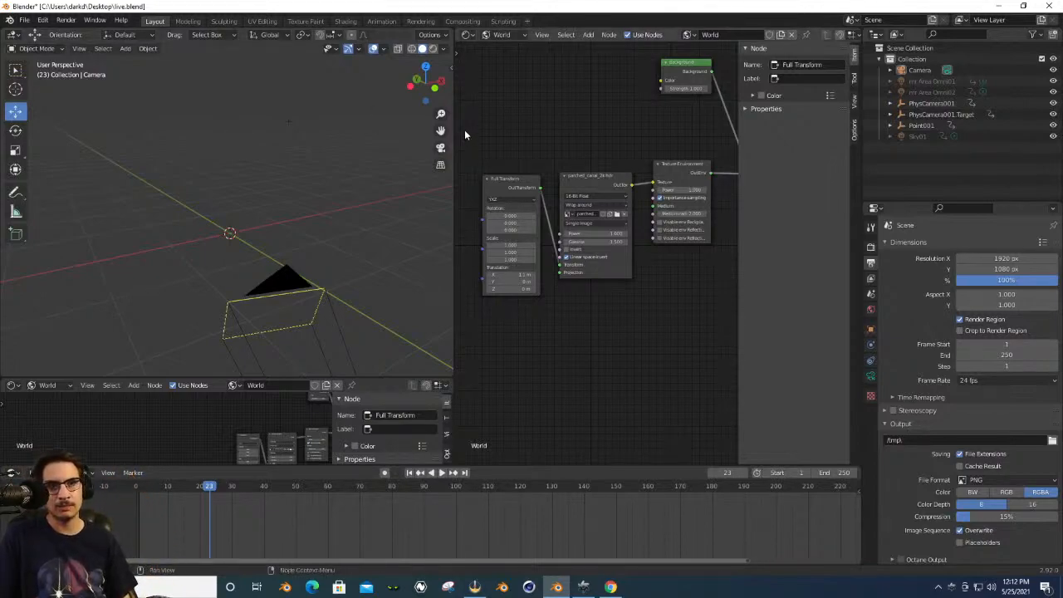
drag(410, 93, 197, 85)
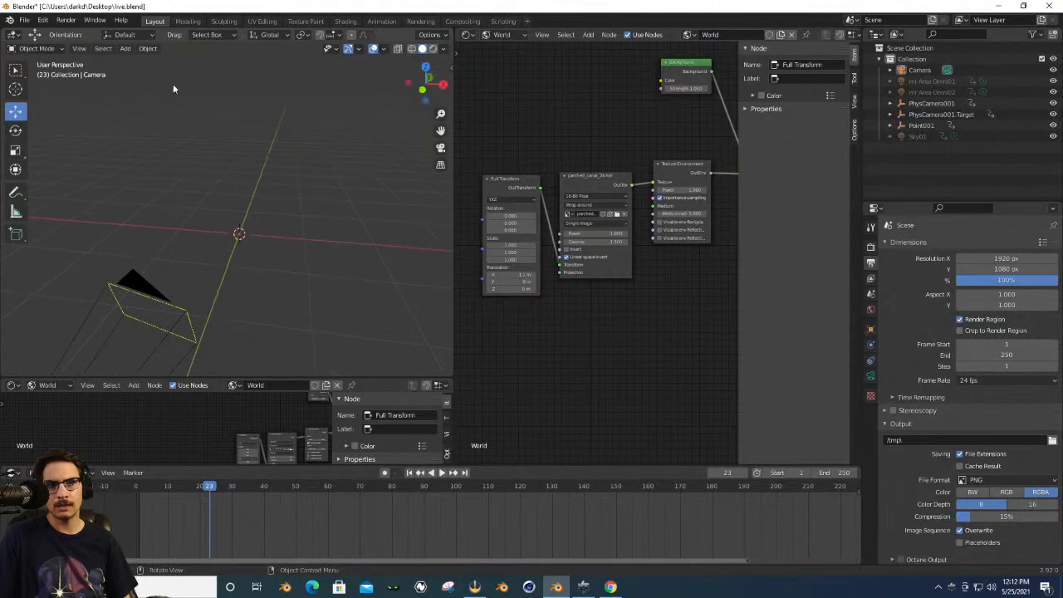
click(25, 20)
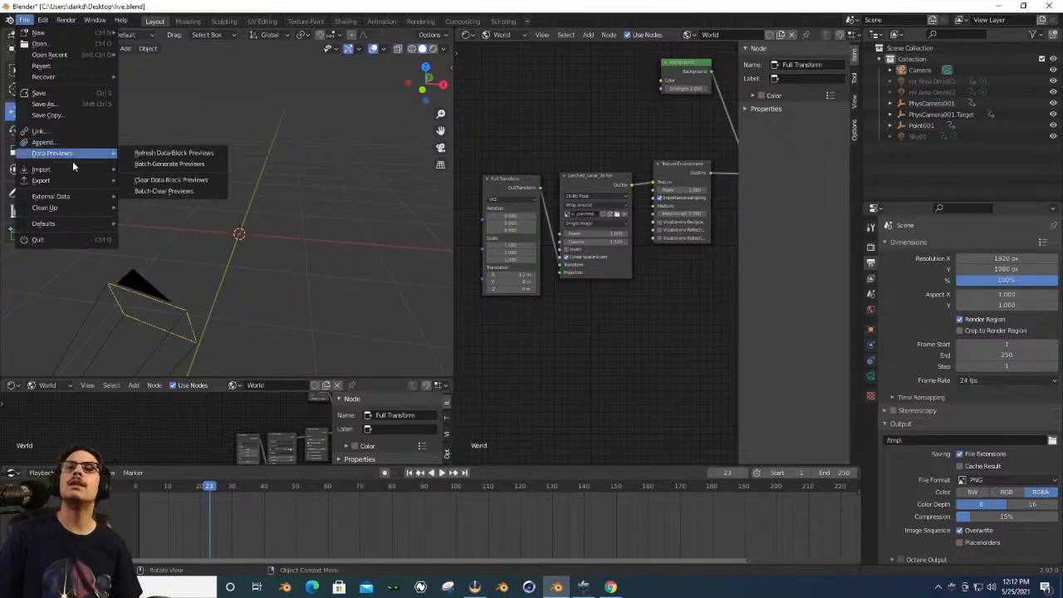
mouse_move(68, 169)
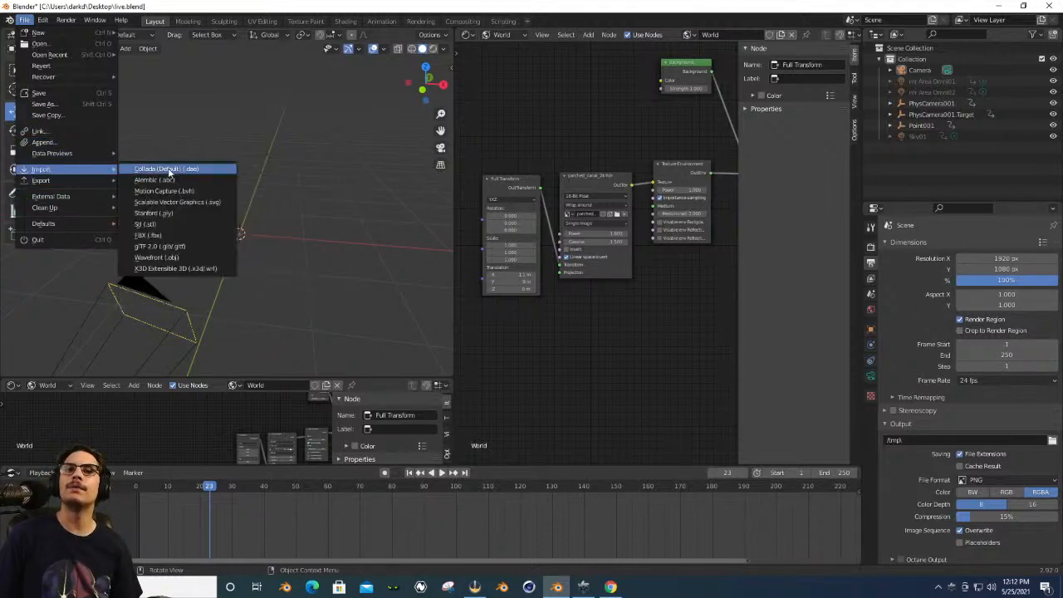
click(165, 236)
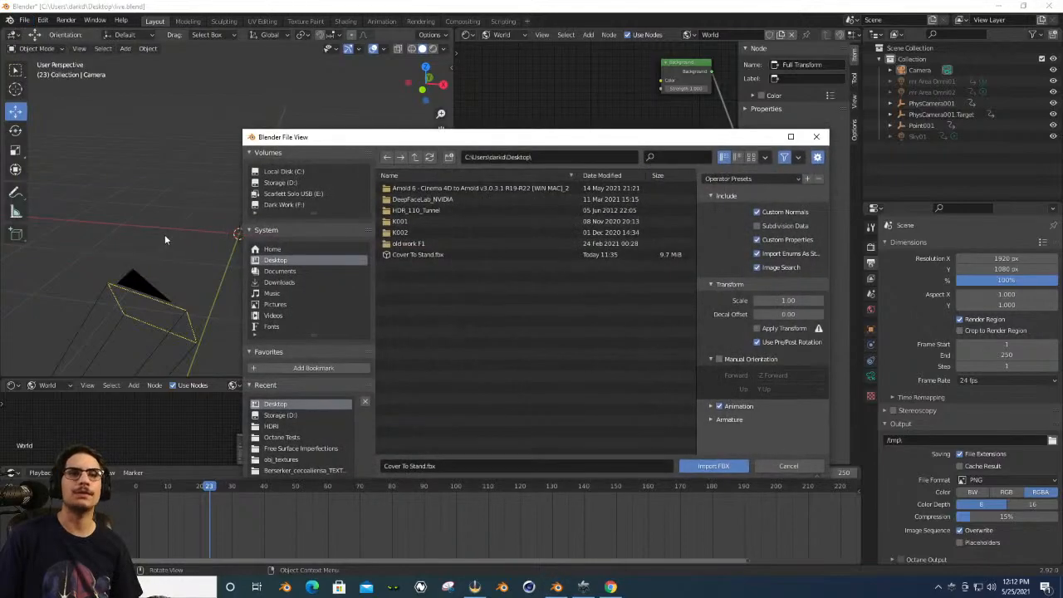
click(283, 182)
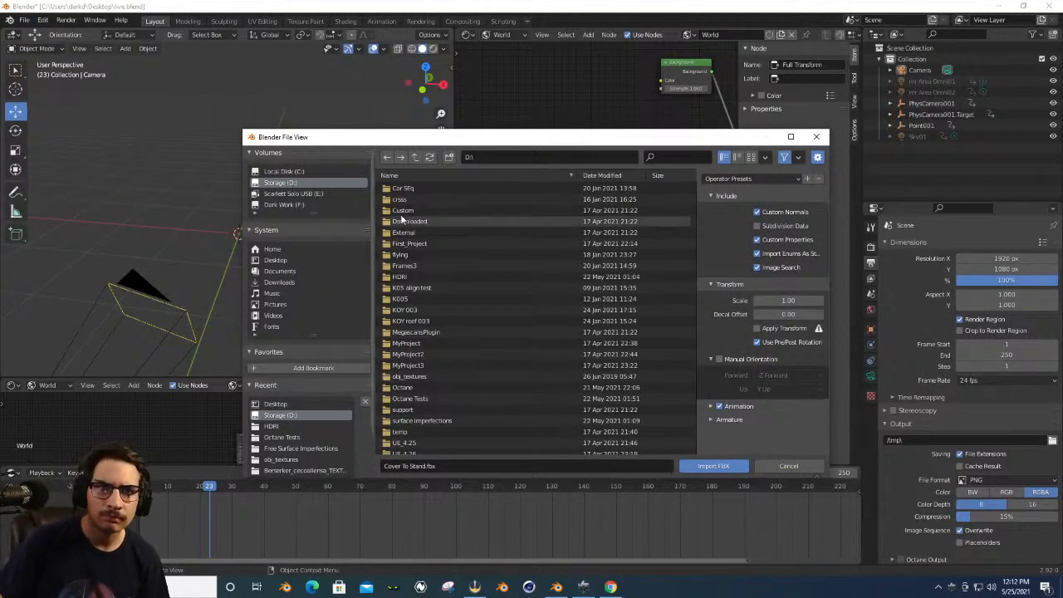
click(291, 205)
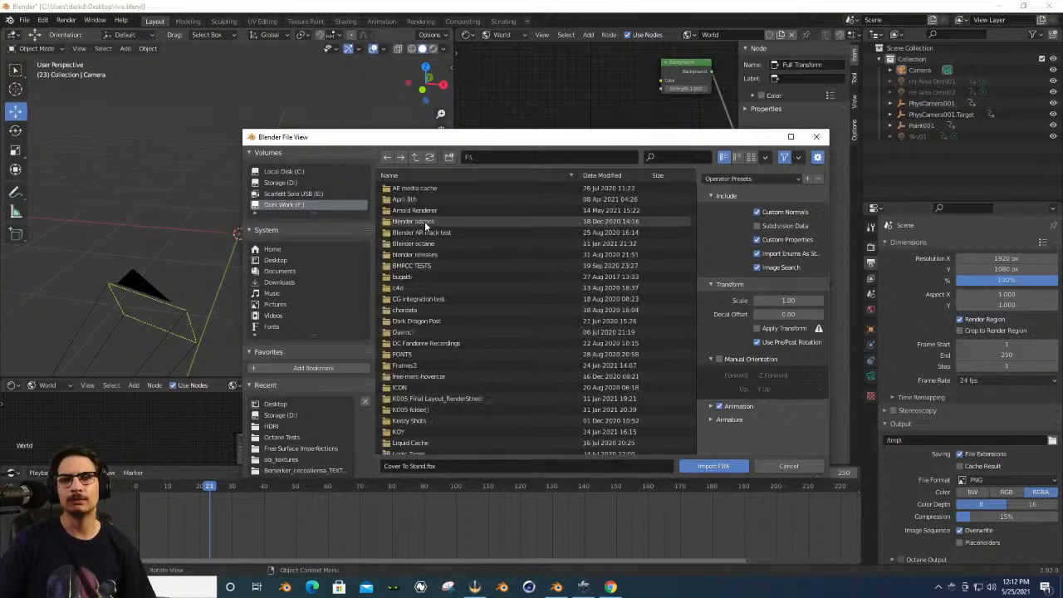
click(324, 183)
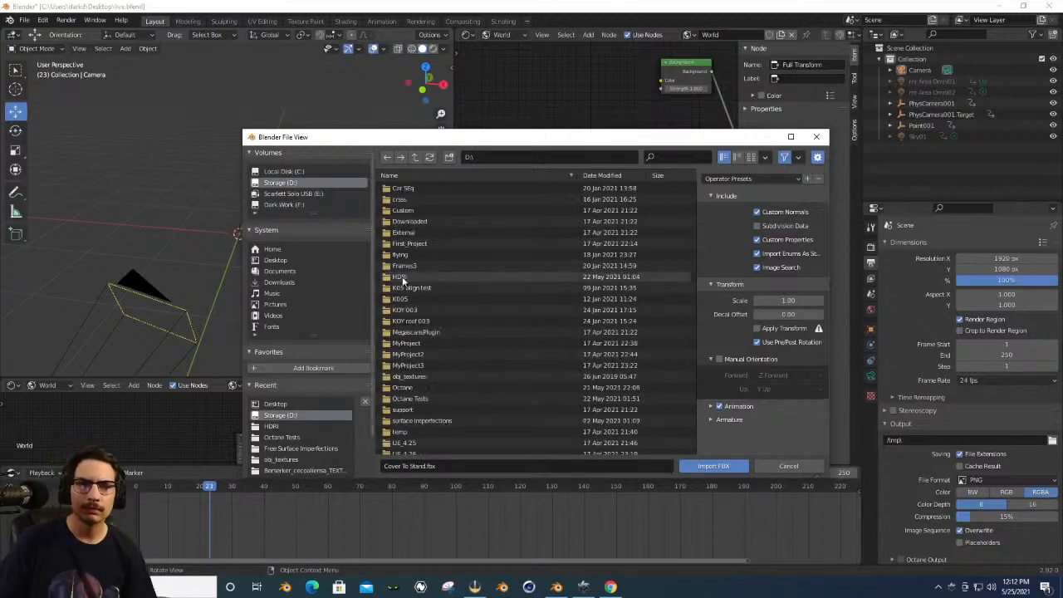
scroll(403, 282, down, 5)
scroll(399, 278, up, 2)
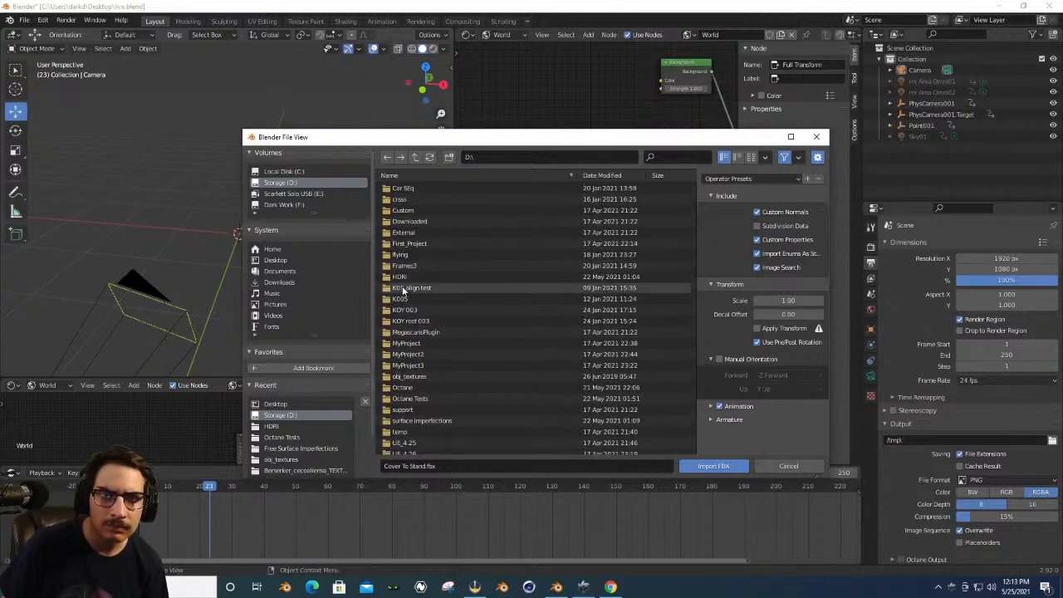
Look through the Dark Work (F:) drive's folder list and its Models folder for an FBX model to import.
click(287, 205)
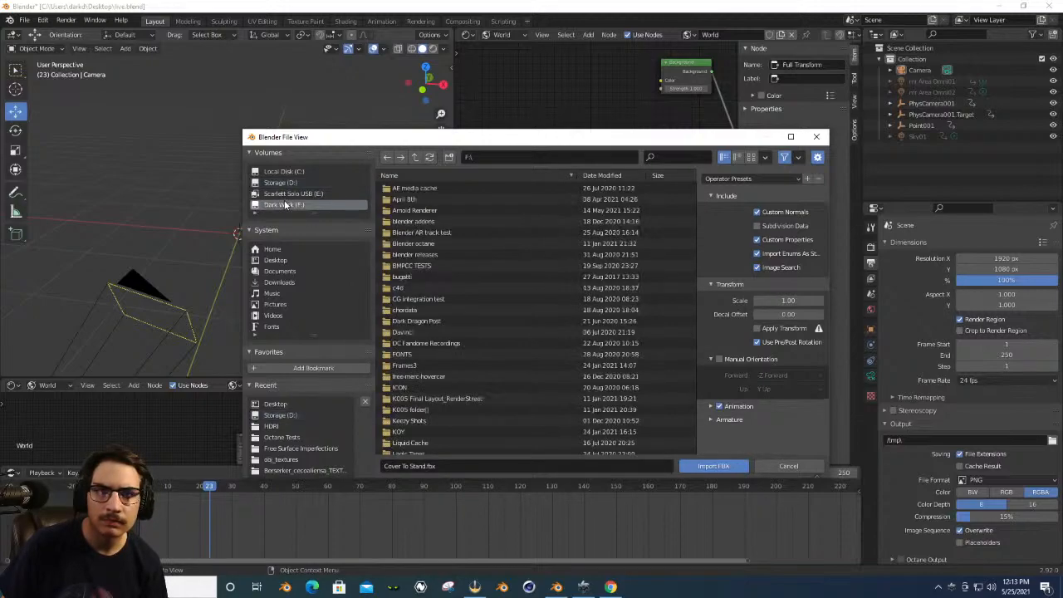
scroll(422, 324, down, 2)
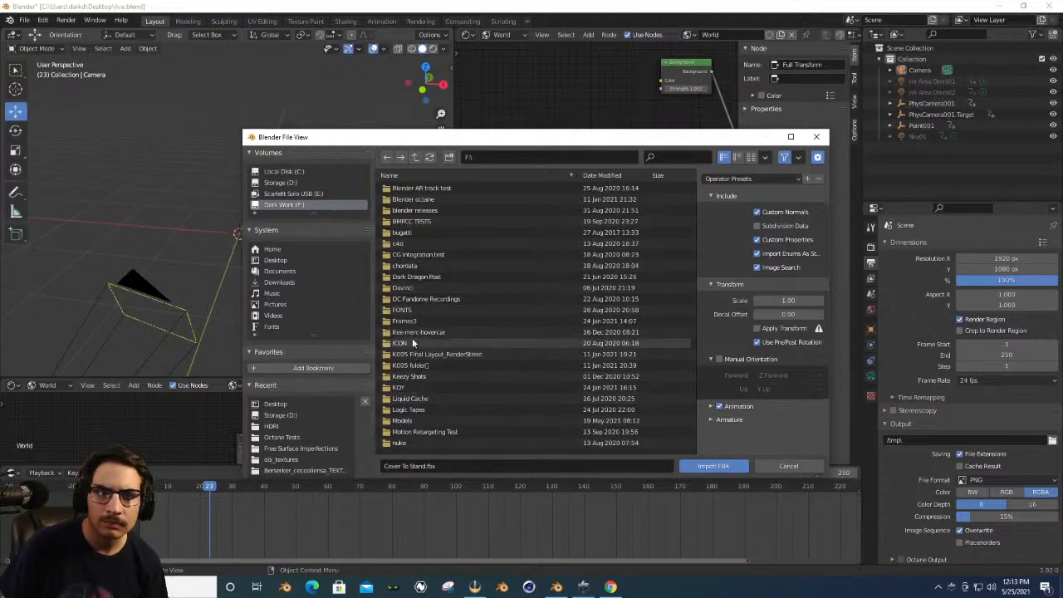
scroll(407, 282, down, 2)
scroll(407, 282, down, 5)
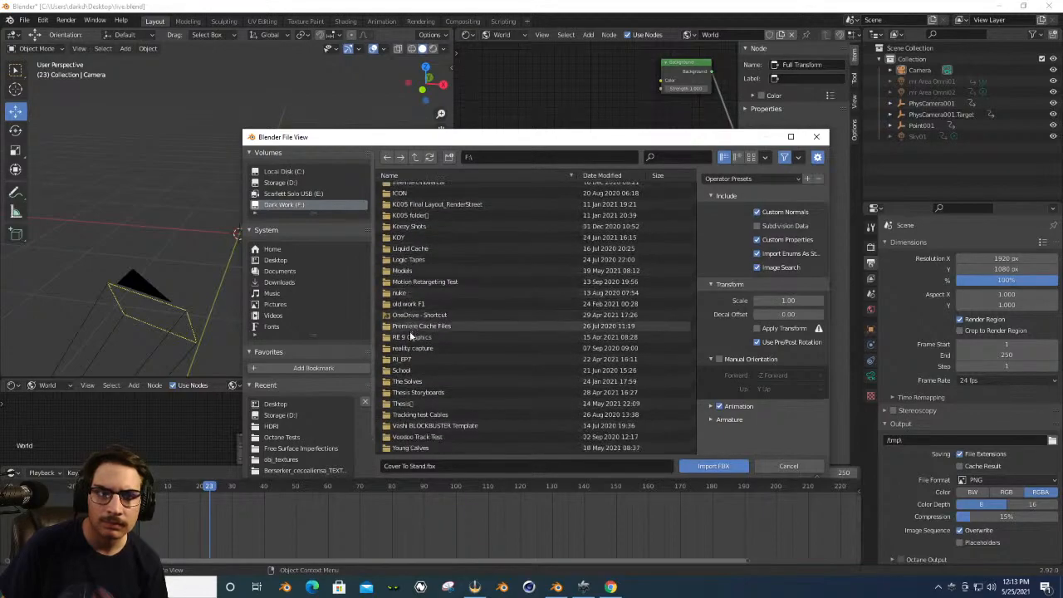
double_click(406, 271)
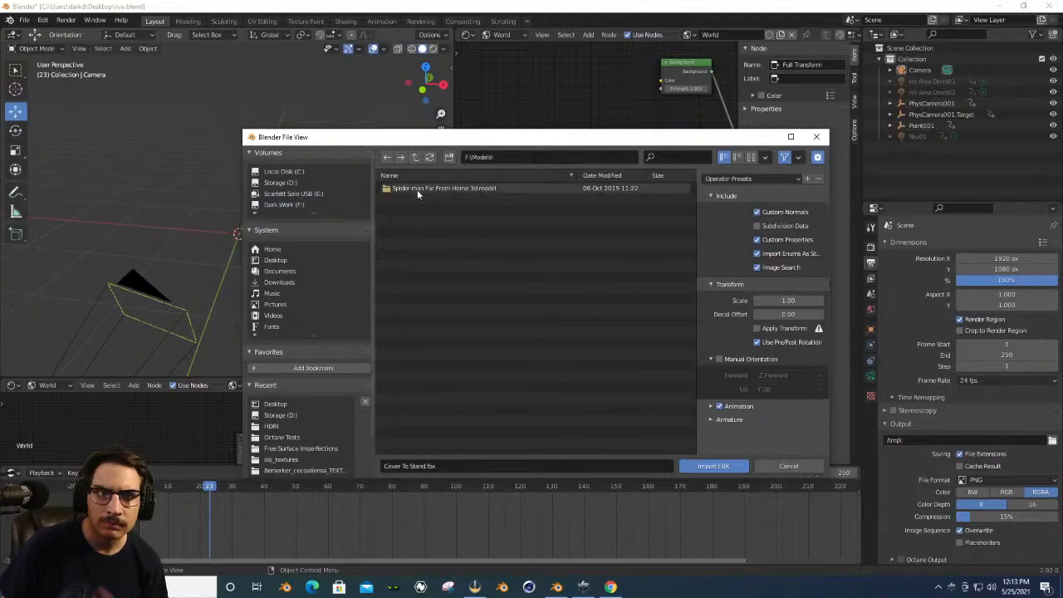
click(414, 158)
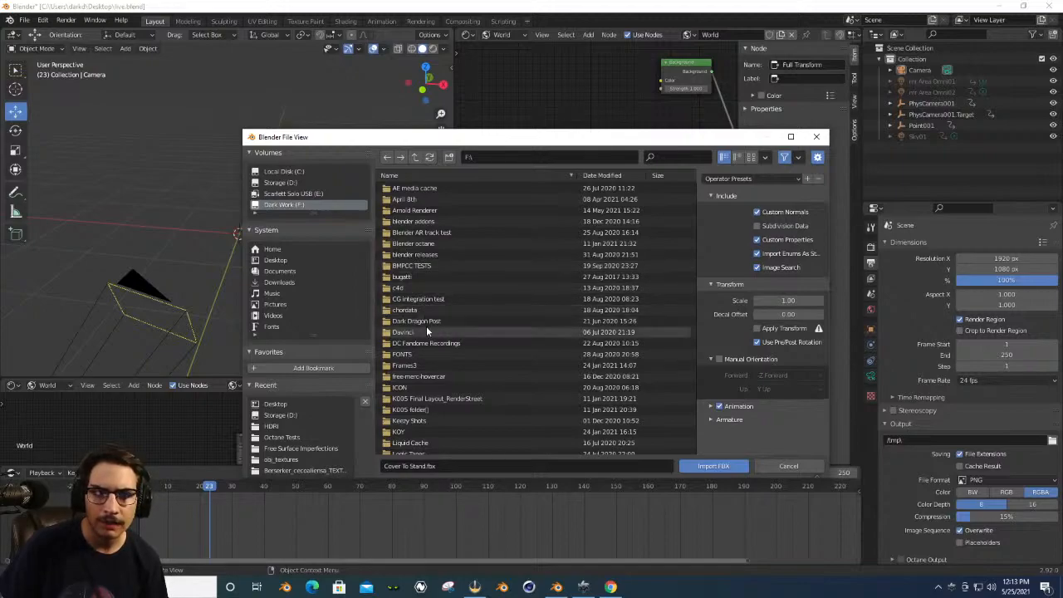
scroll(425, 396, down, 1)
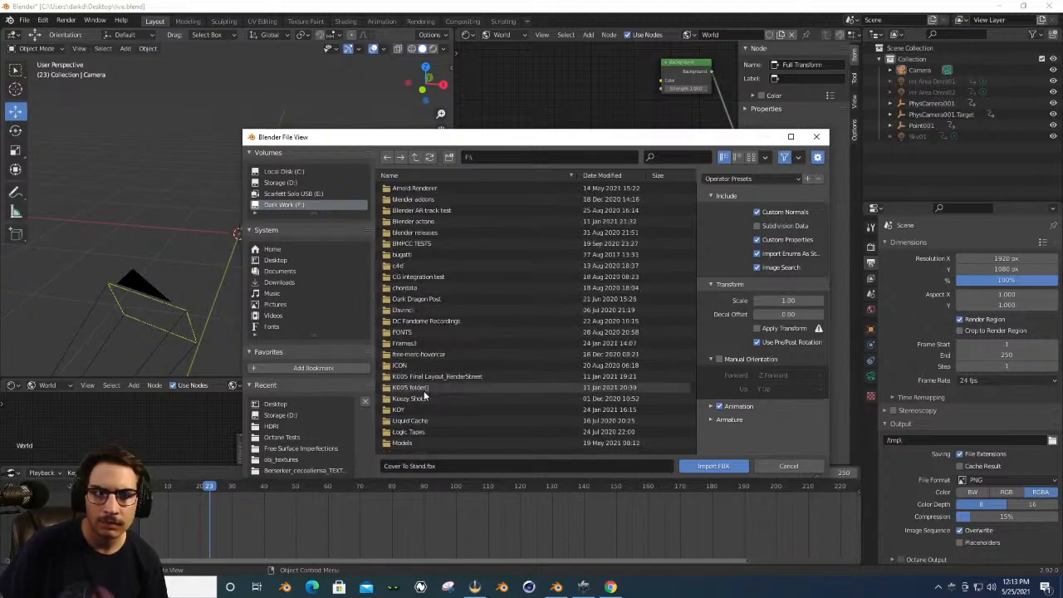
double_click(411, 443)
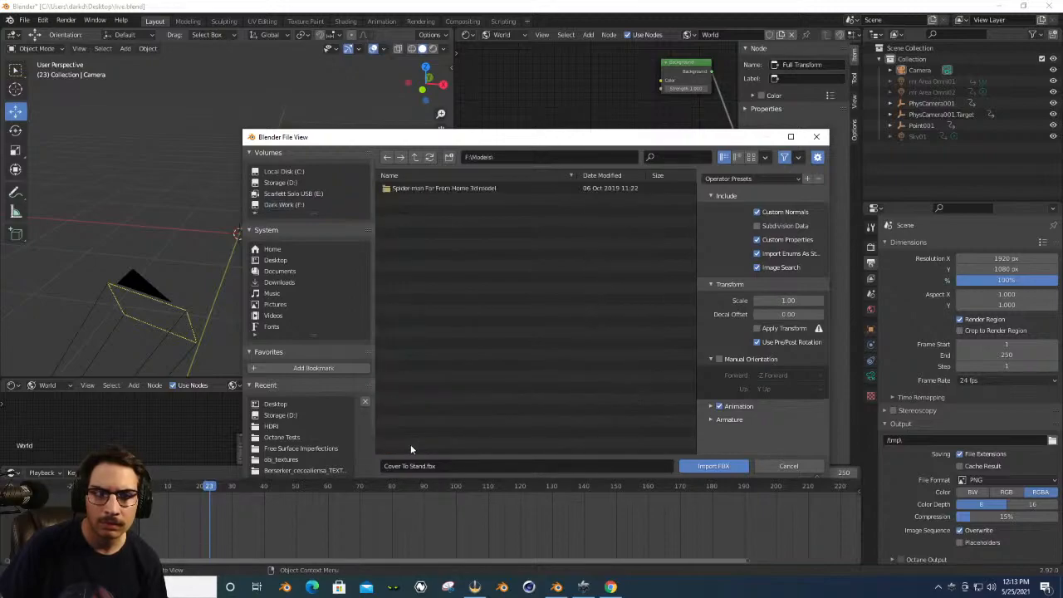
click(414, 159)
Check the Storage (D:) drive again and the Desktop folder for an FBX model to import.
click(279, 181)
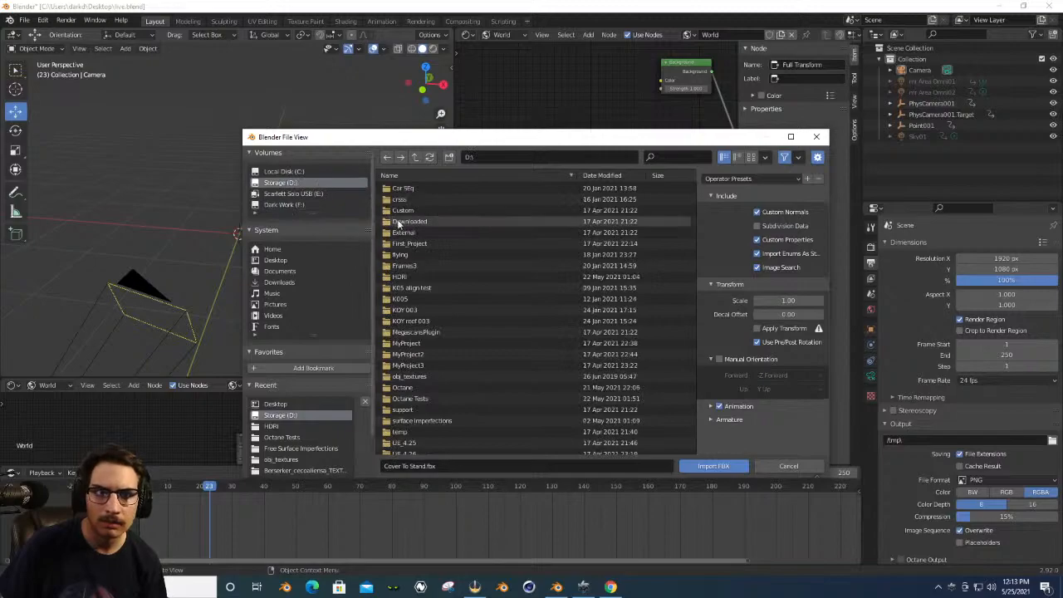
scroll(412, 257, down, 1)
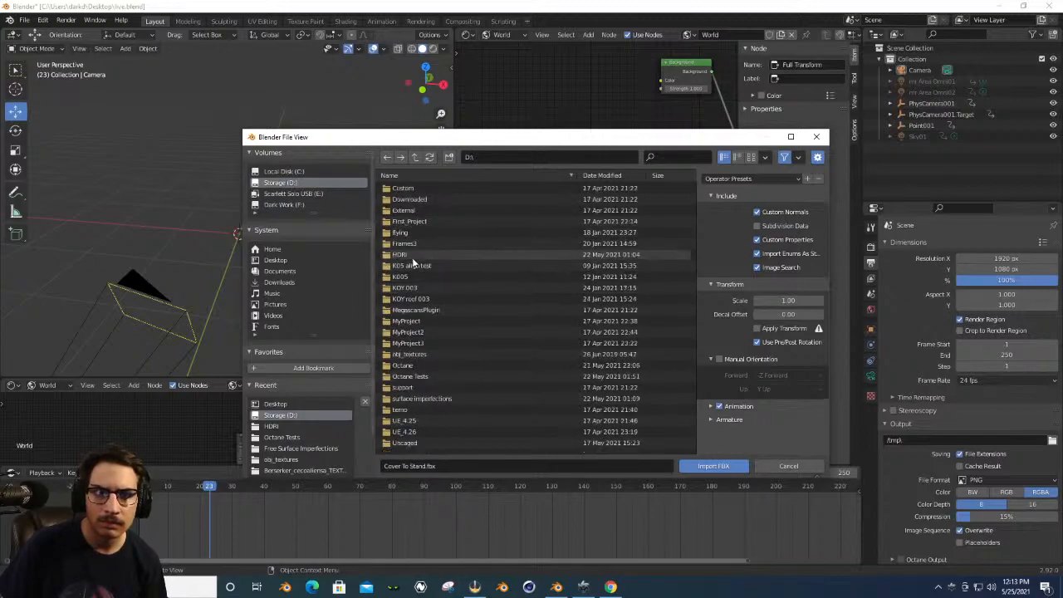
scroll(412, 260, down, 1)
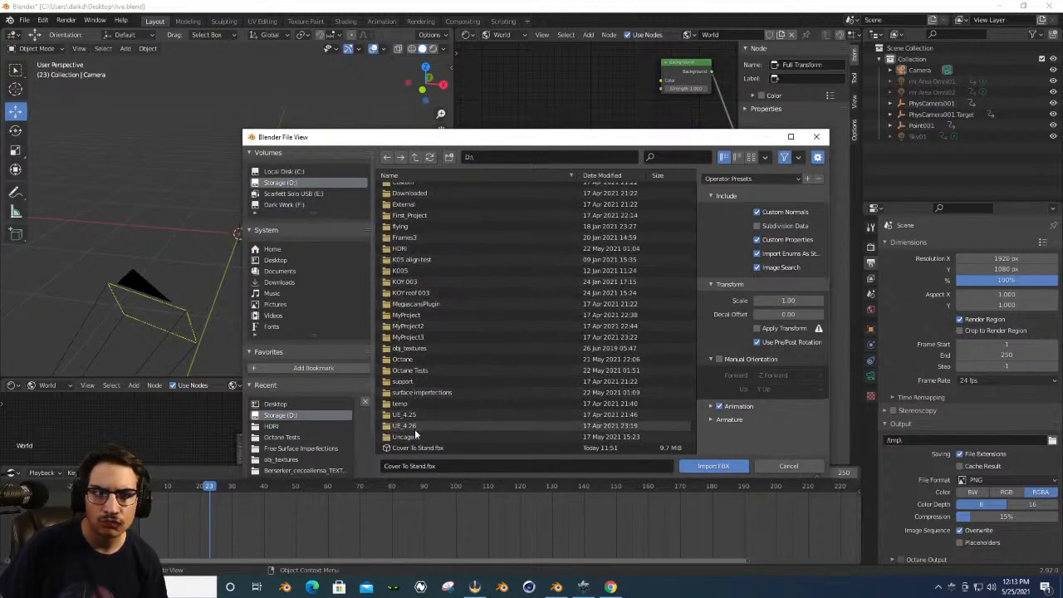
click(274, 260)
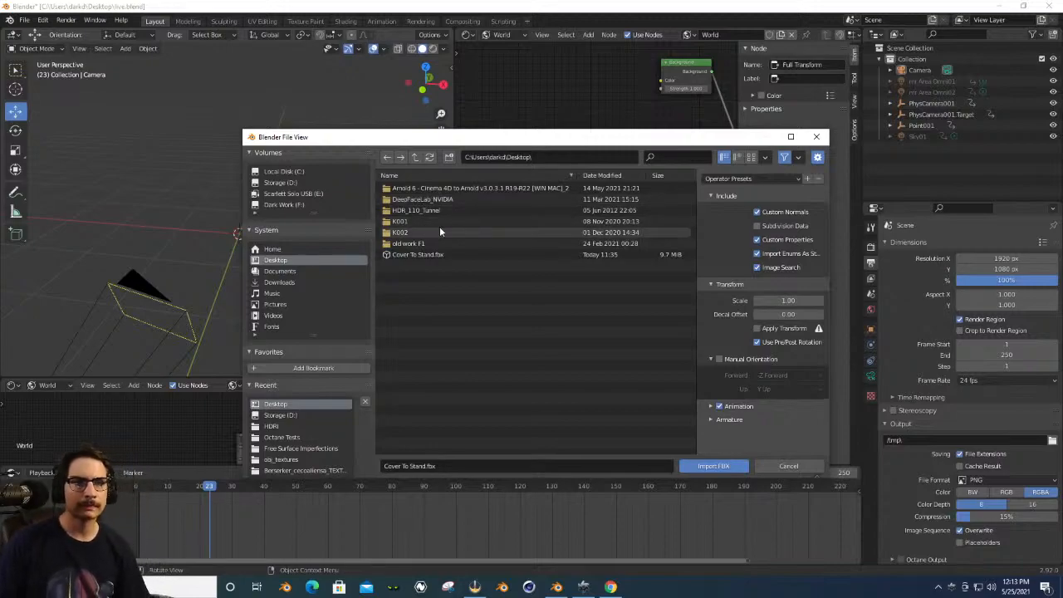
Switch to Chrome and search Google for "goo" in a new tab.
click(610, 587)
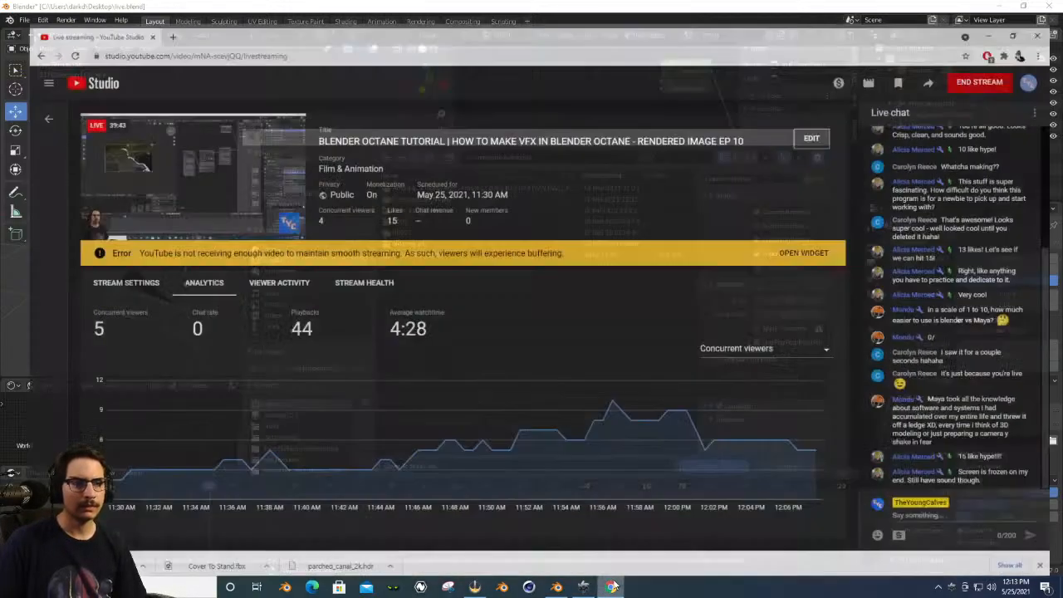
click(150, 10)
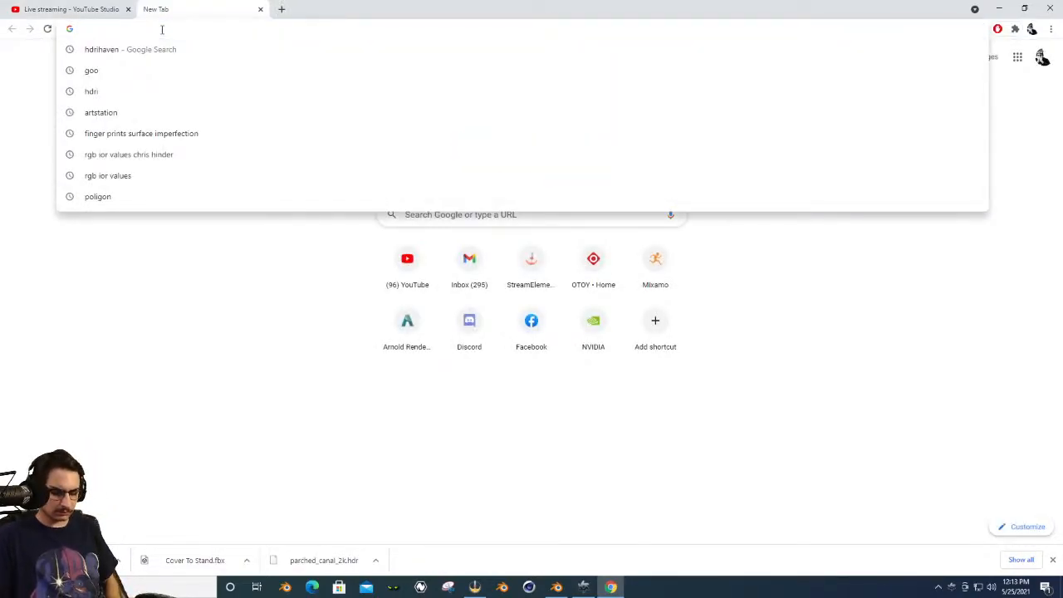
text(goo)
key(Return)
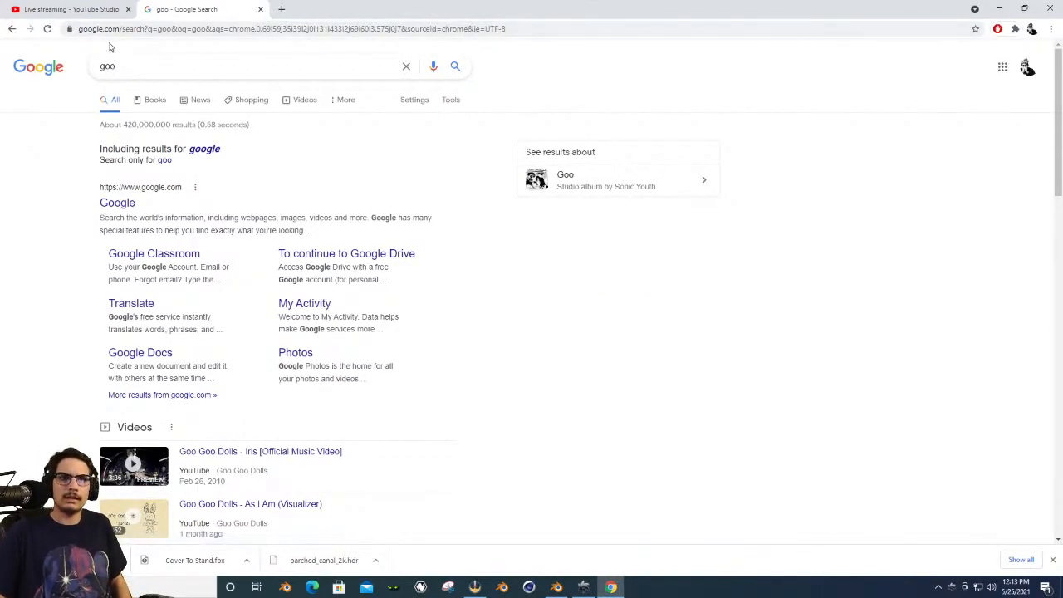
Replace the Google query with "batman bust statue" and run the search.
click(153, 65)
key(BackSpace)
key(BackSpace)
key(BackSpace)
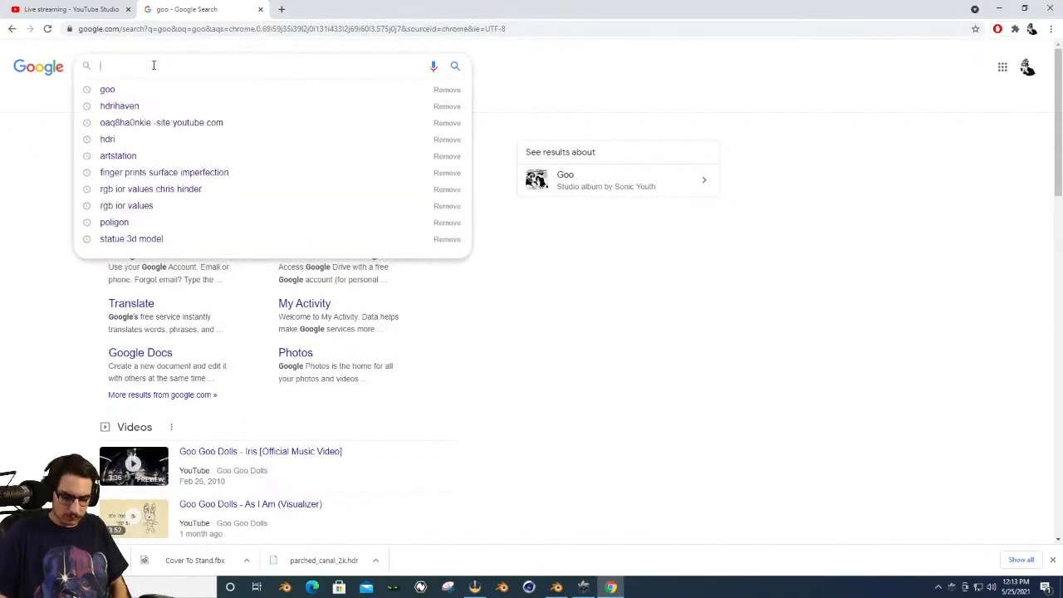
text(batman)
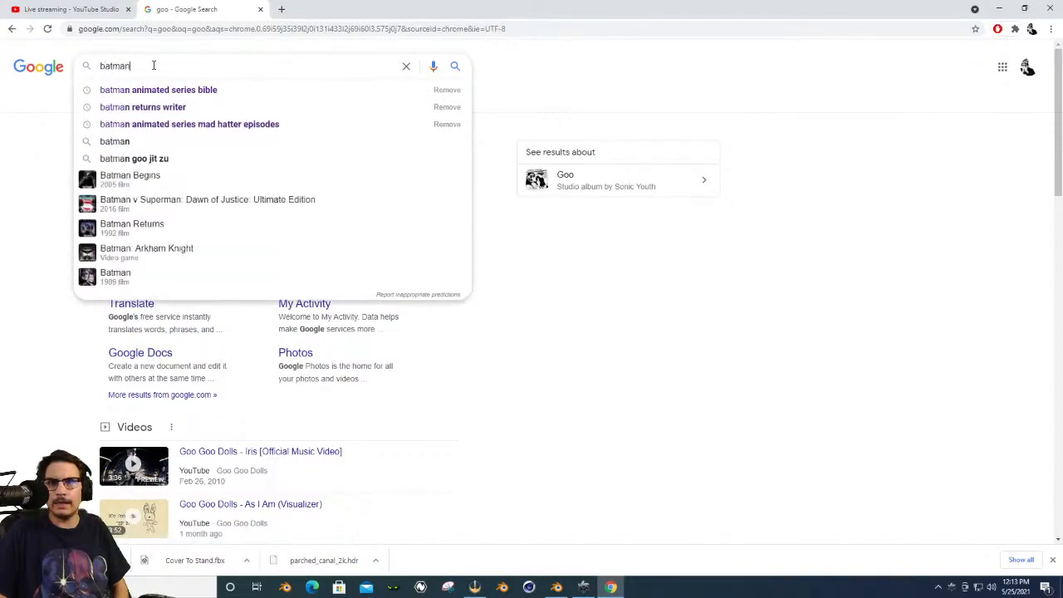
text( bust)
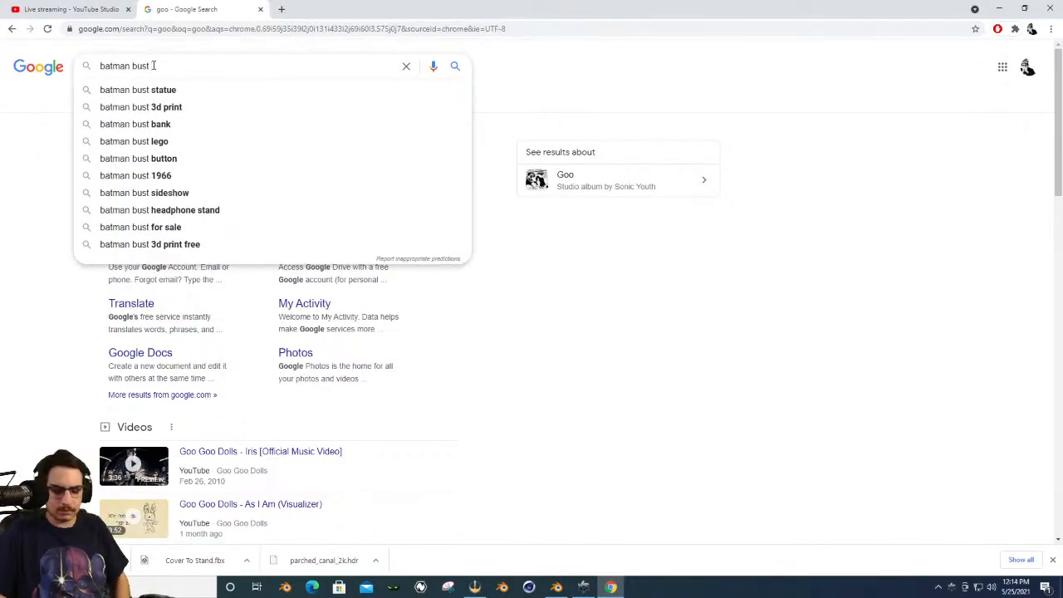
text( statue)
key(Return)
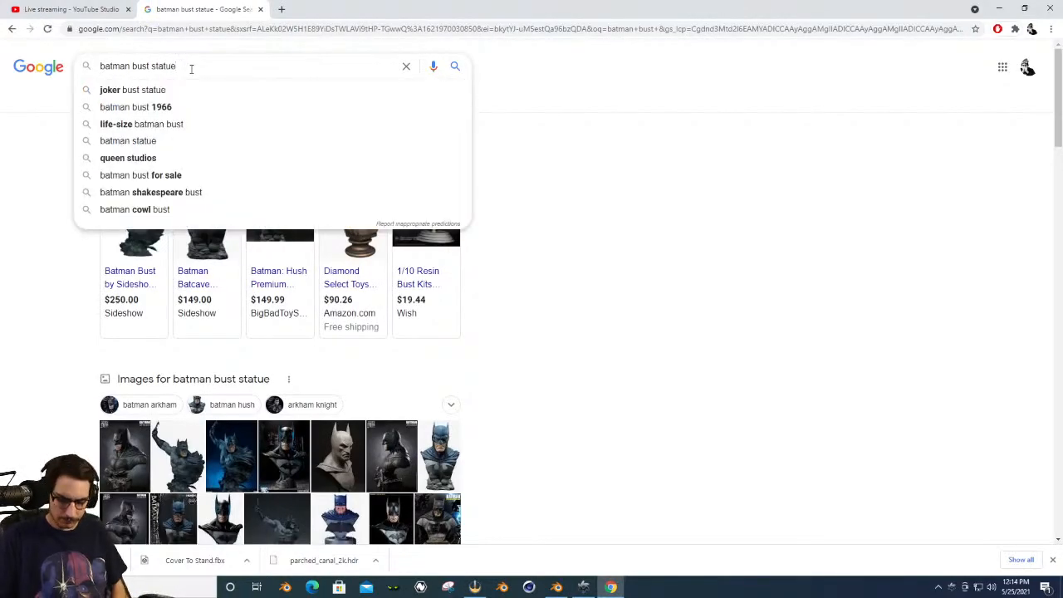
Refine the Google search to "batman bust statue 3d model" and open the TurboSquid 3D Models result.
text(3d)
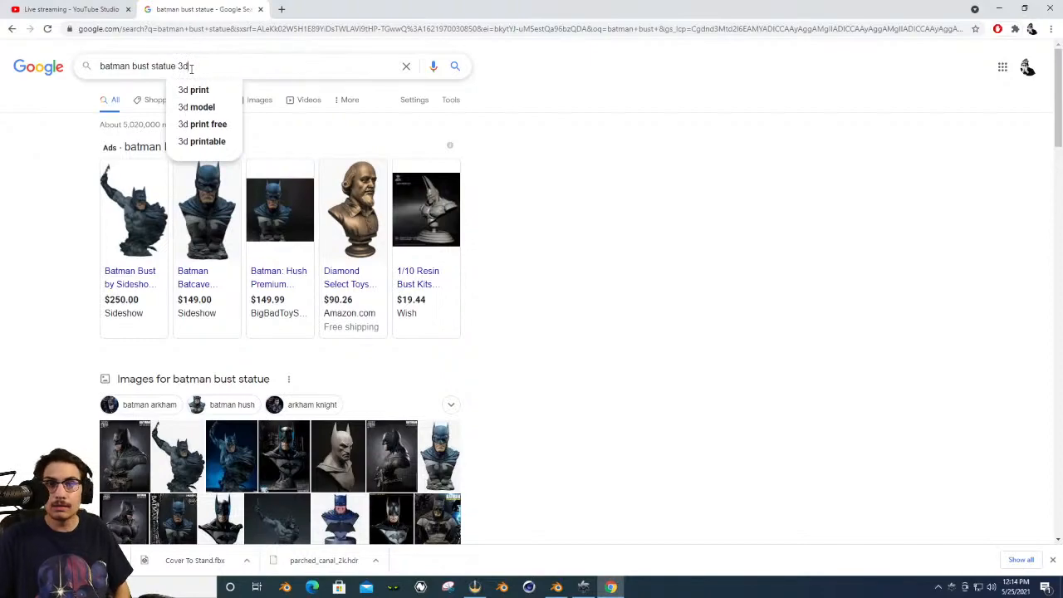
click(203, 107)
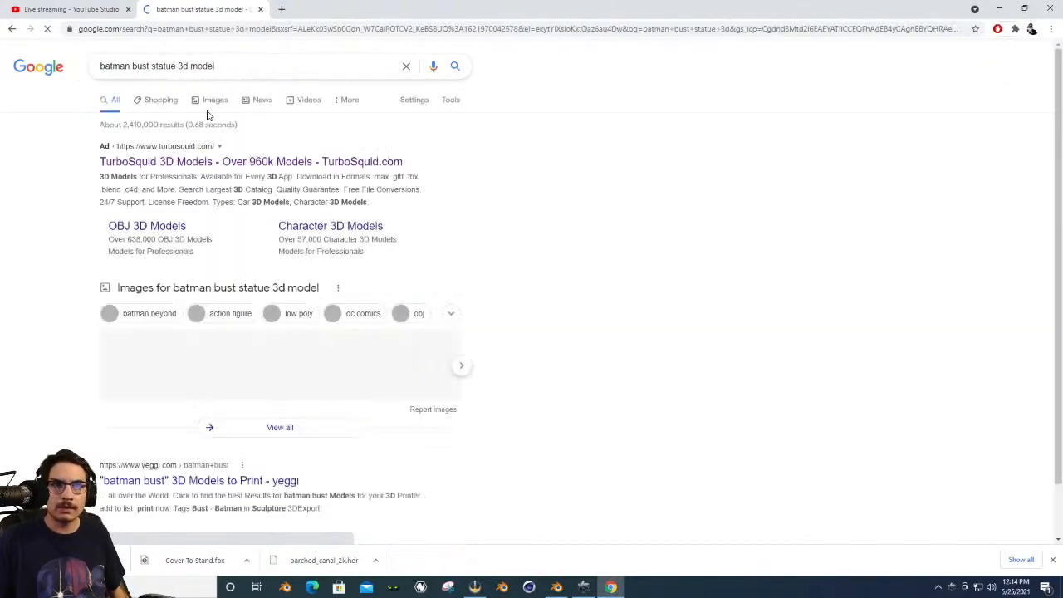
click(210, 162)
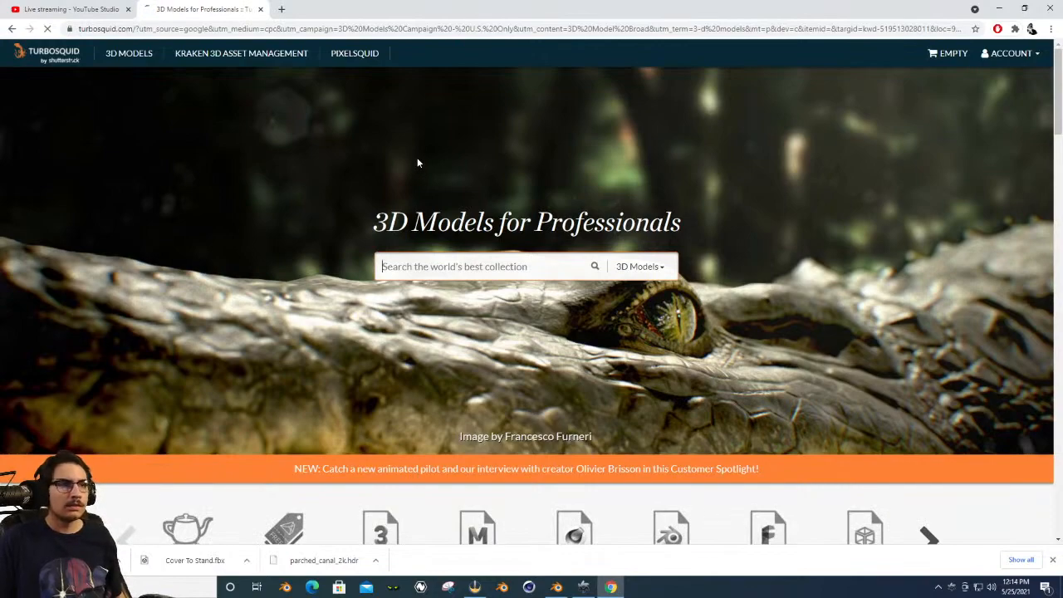
Search TurboSquid's 3D models for "Batman statue".
click(1001, 56)
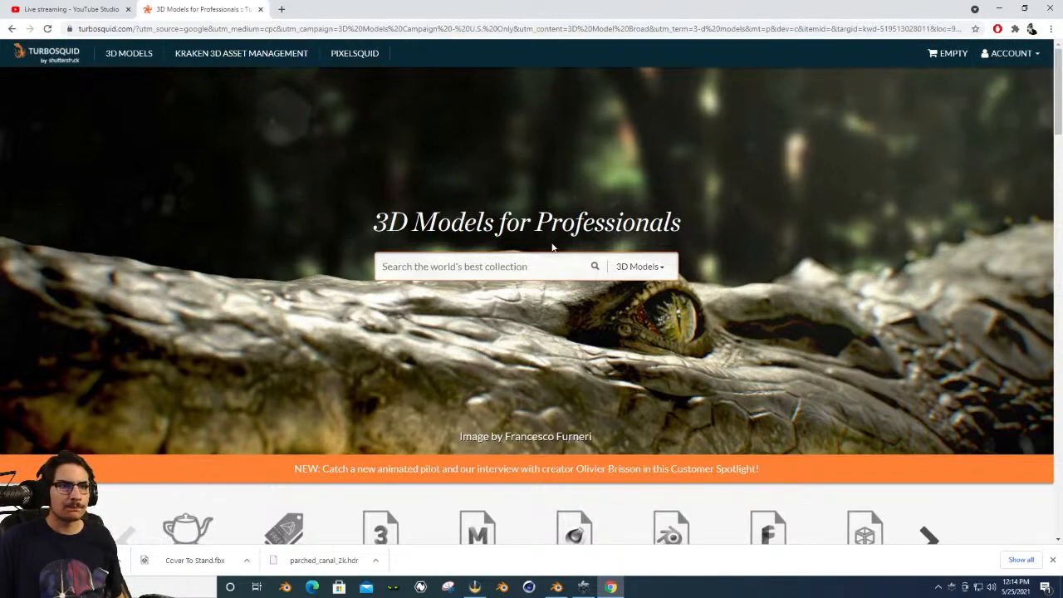
click(477, 267)
text(Batman st)
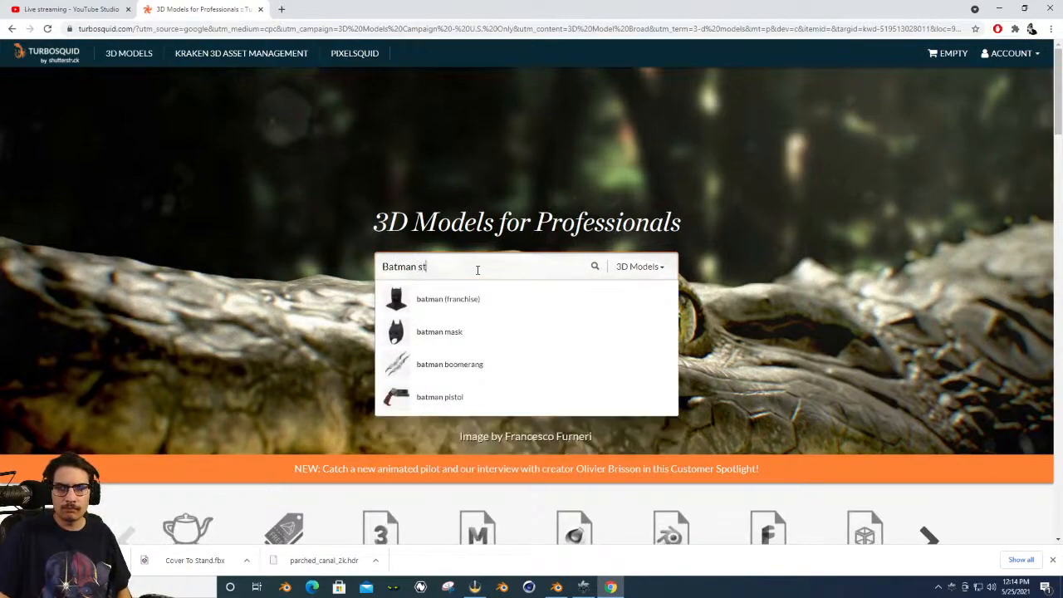
text(ature)
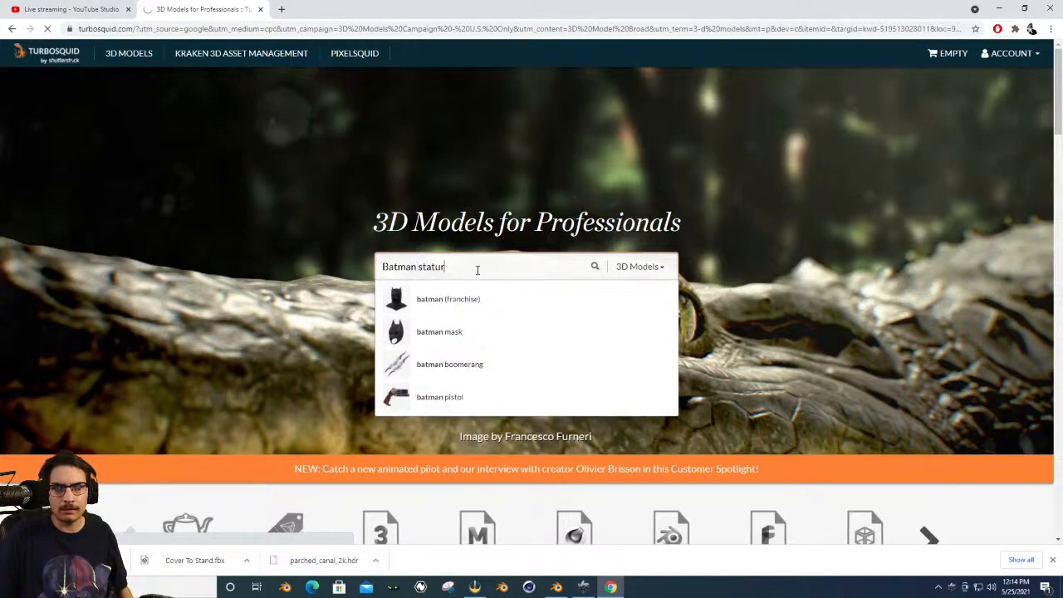
key(Return)
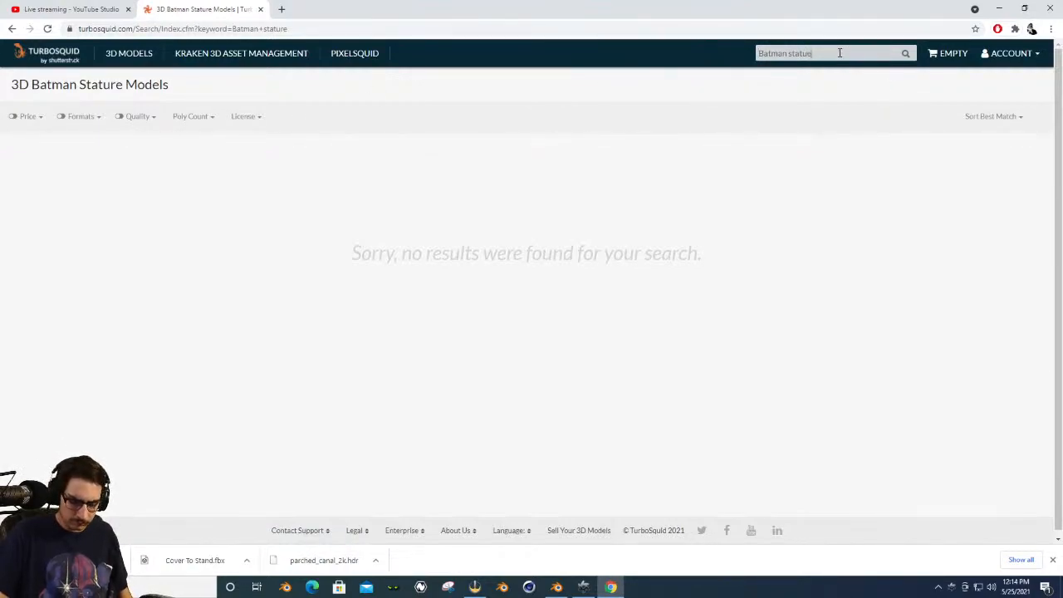
key(Return)
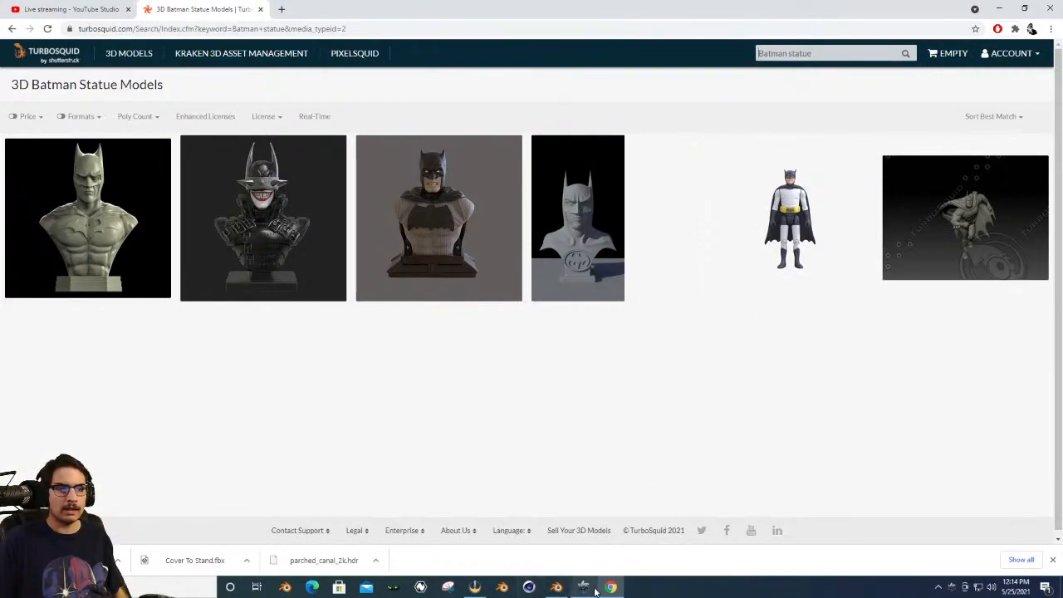
Switch to OBS and examine the Output, Stream, Audio and Video settings.
click(474, 587)
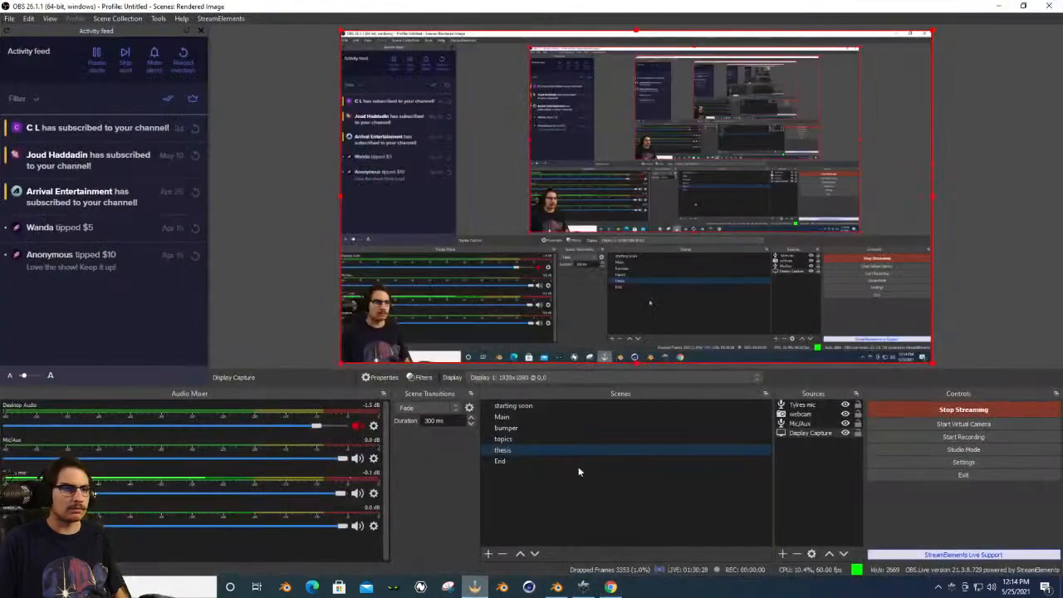
click(962, 463)
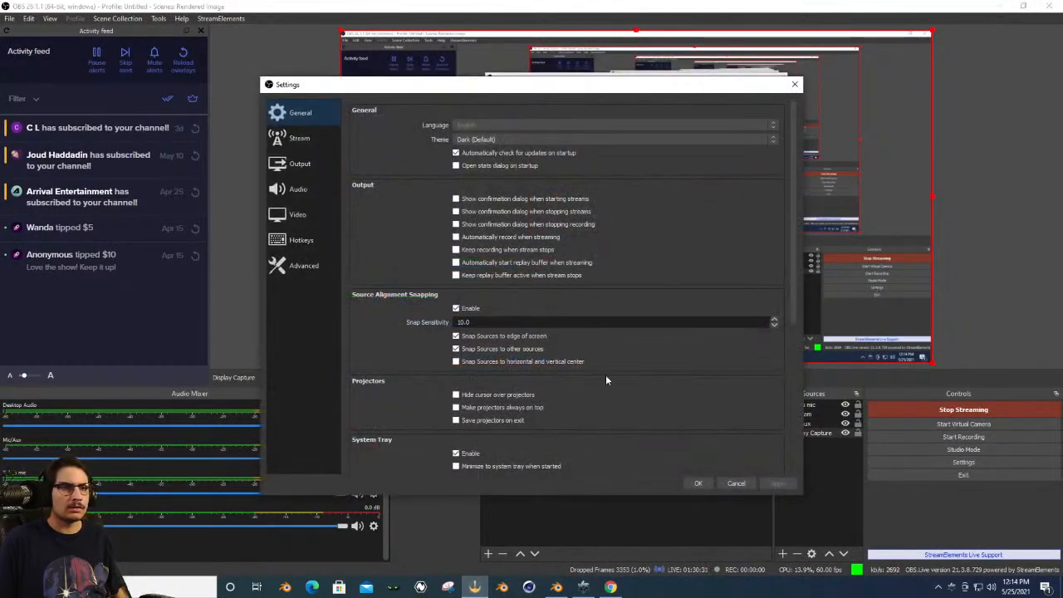
click(309, 166)
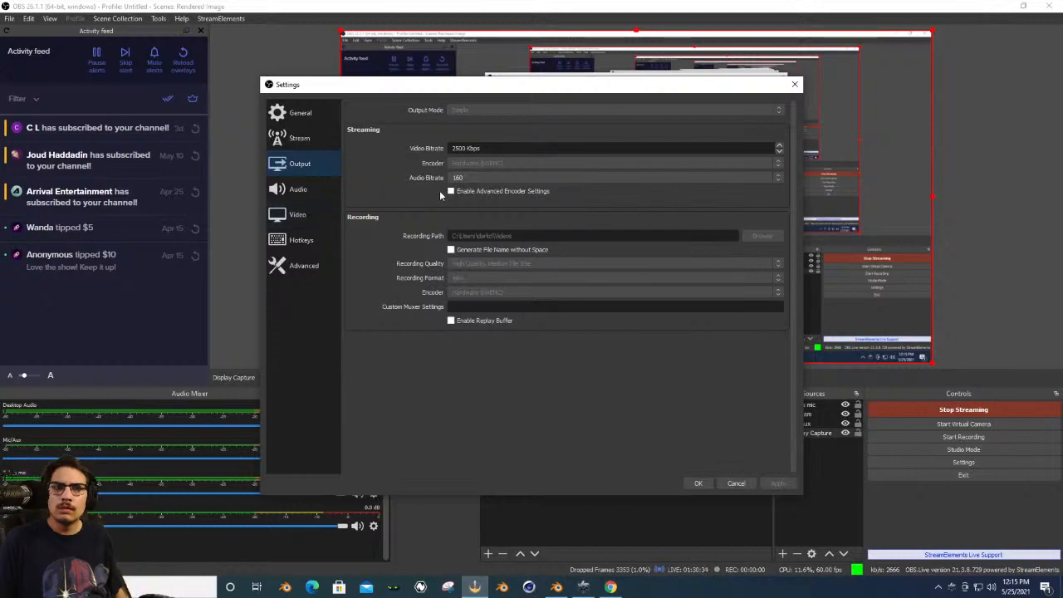
click(309, 214)
click(308, 173)
click(301, 138)
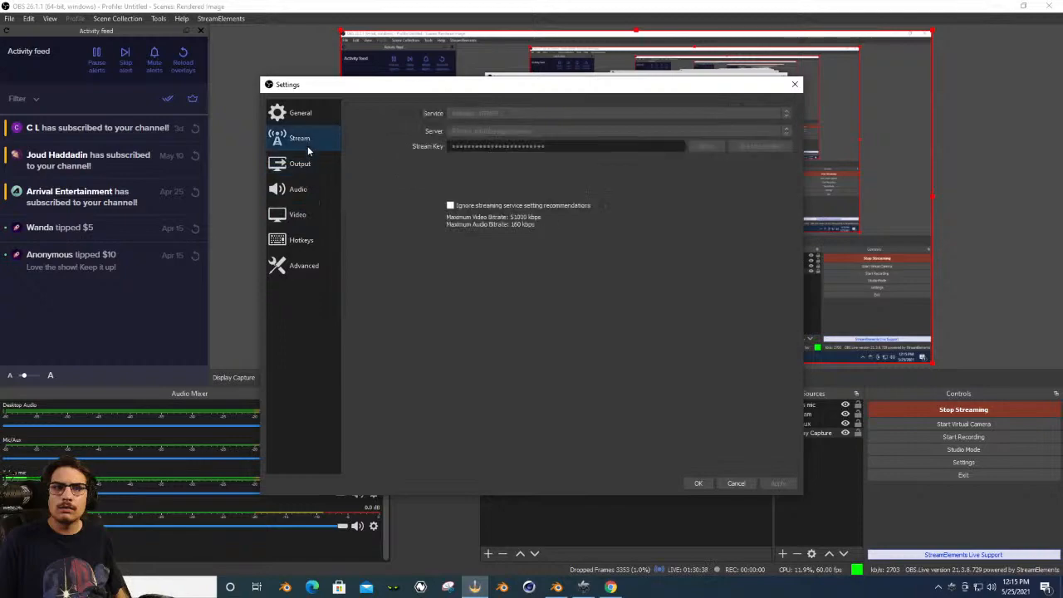
click(303, 164)
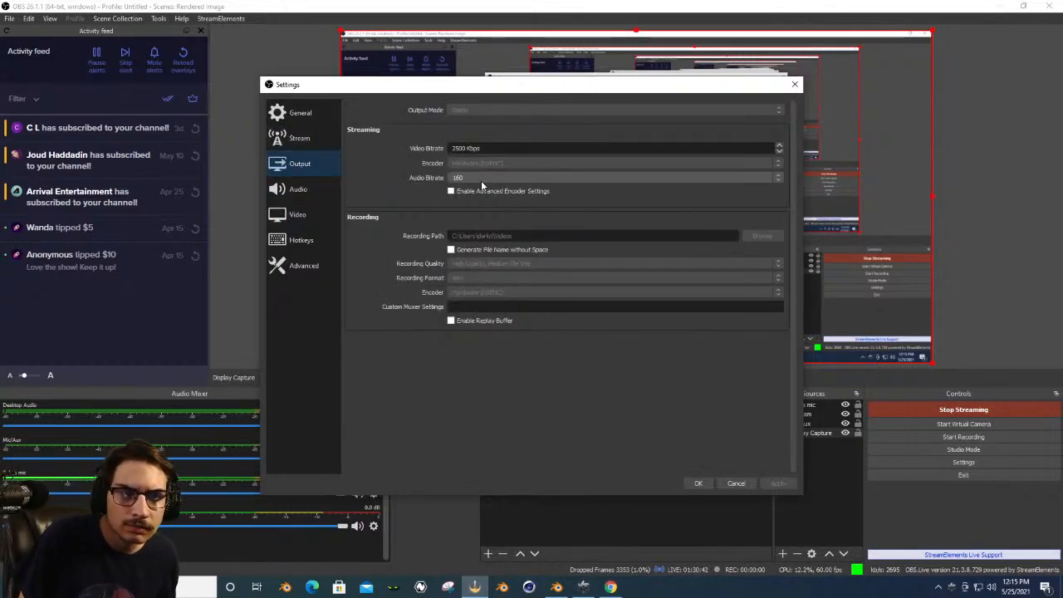
click(299, 189)
click(301, 216)
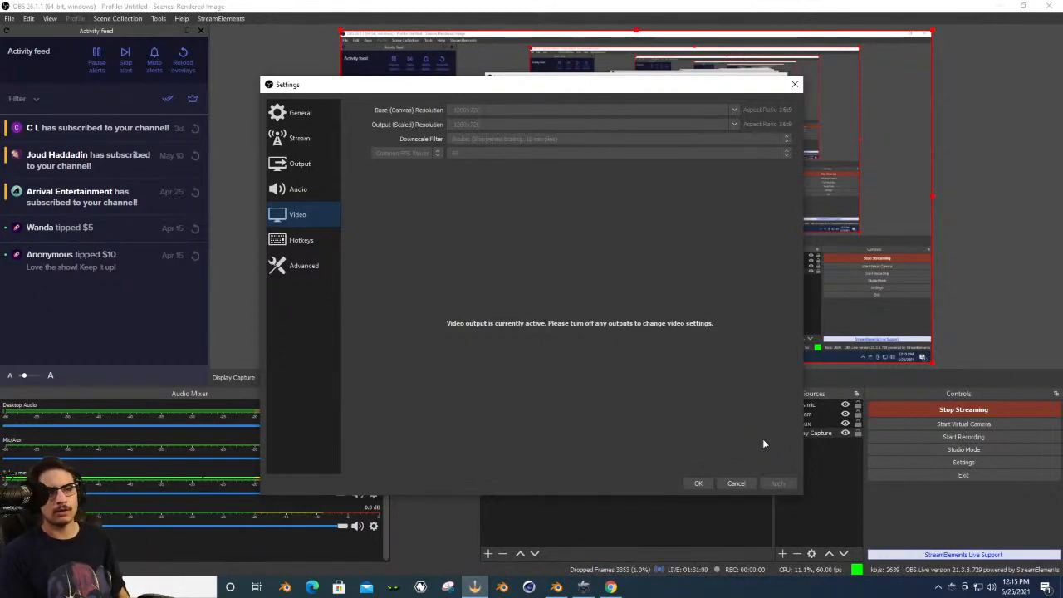
click(711, 482)
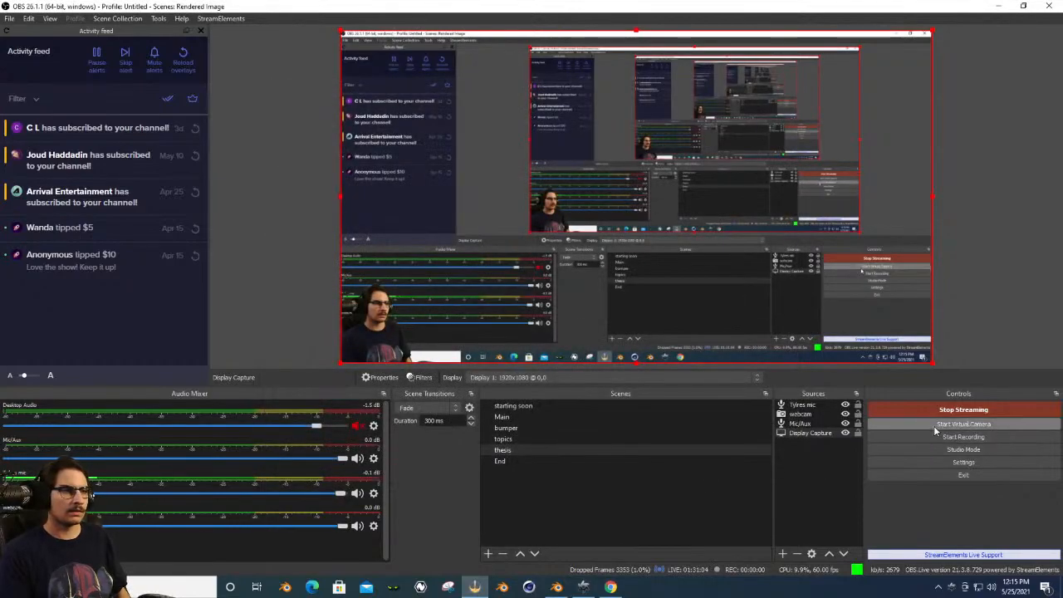
Switch back to Chrome and filter the TurboSquid Batman statue results to free models.
click(610, 587)
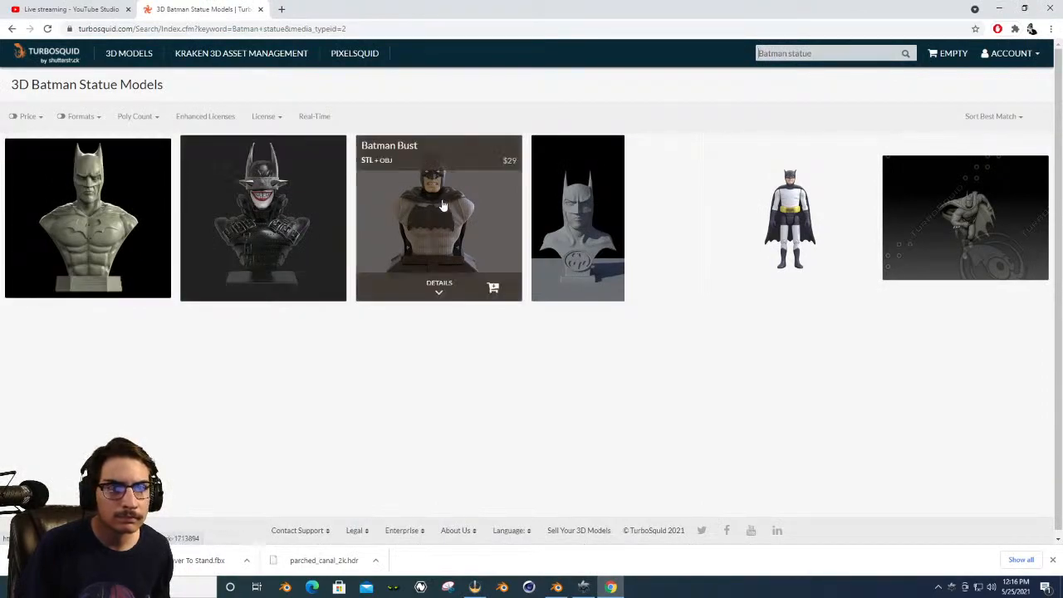
click(42, 119)
click(51, 202)
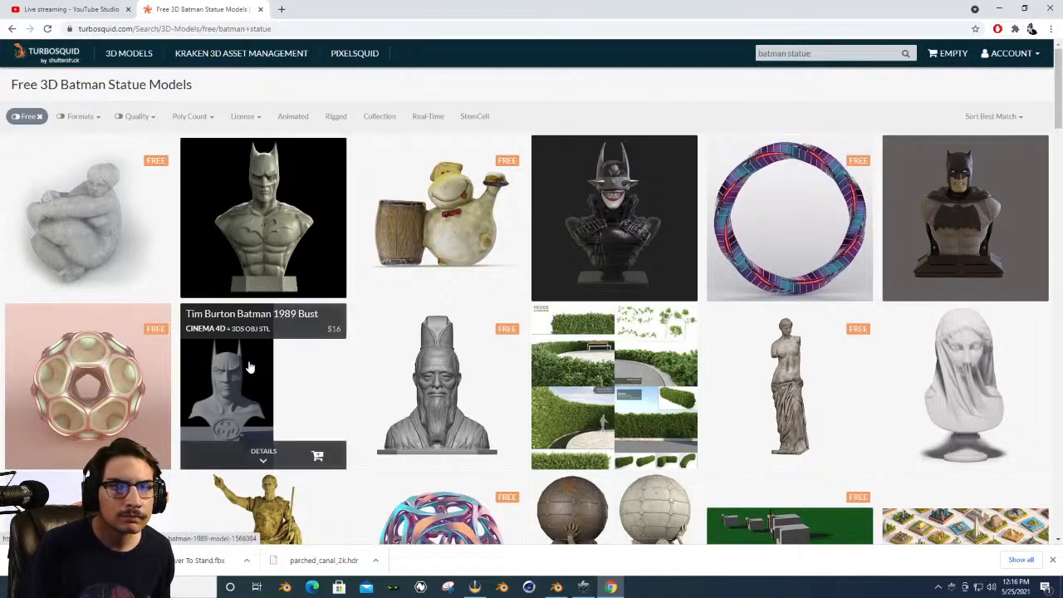
Browse the free models for a Batman bust and open the free Dark Knight Bust model's page.
scroll(249, 366, down, 6)
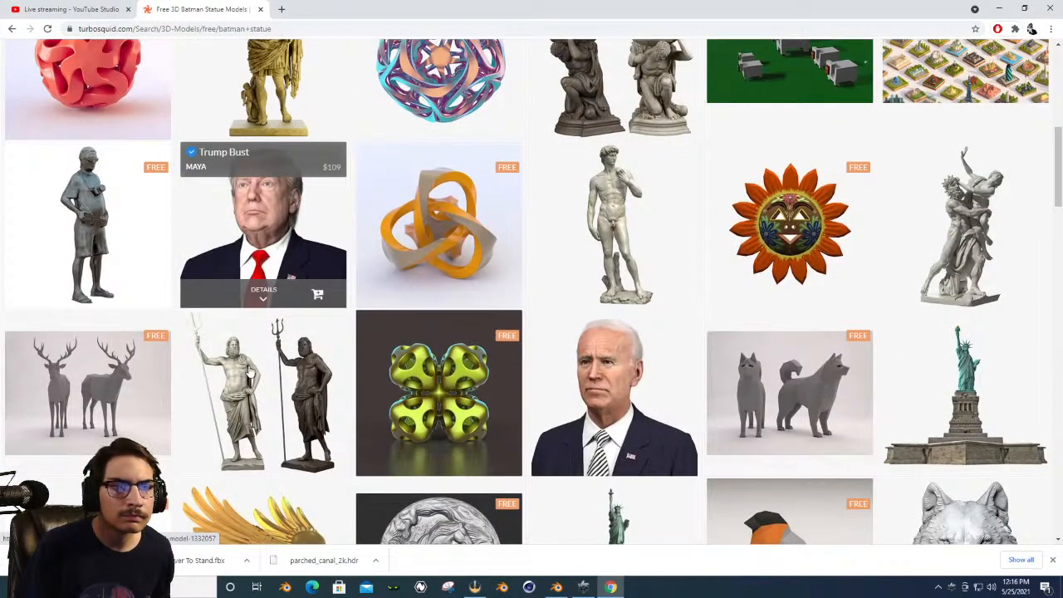
scroll(249, 373, down, 6)
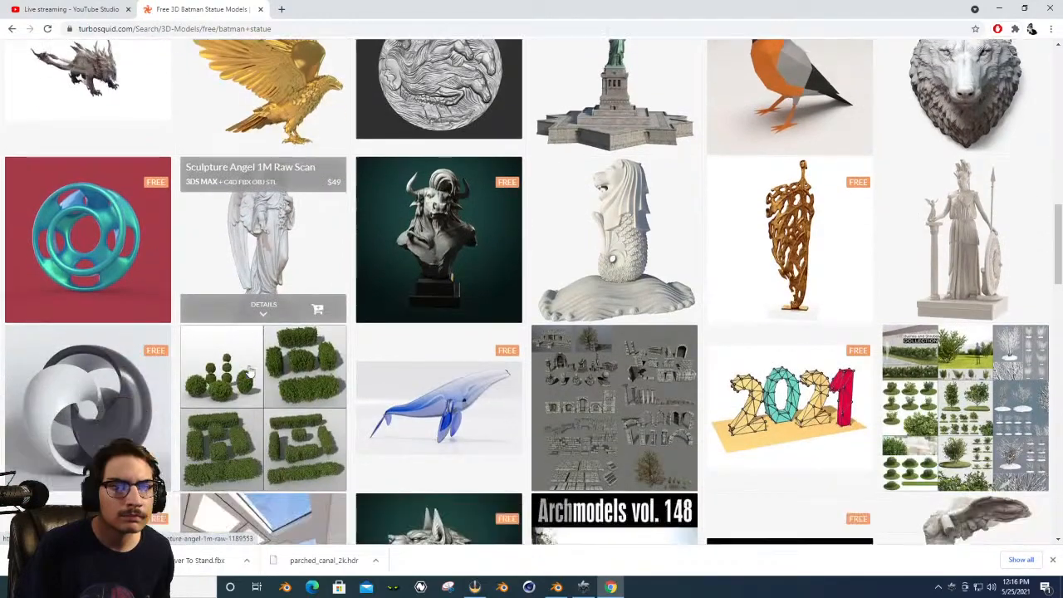
scroll(249, 374, down, 4)
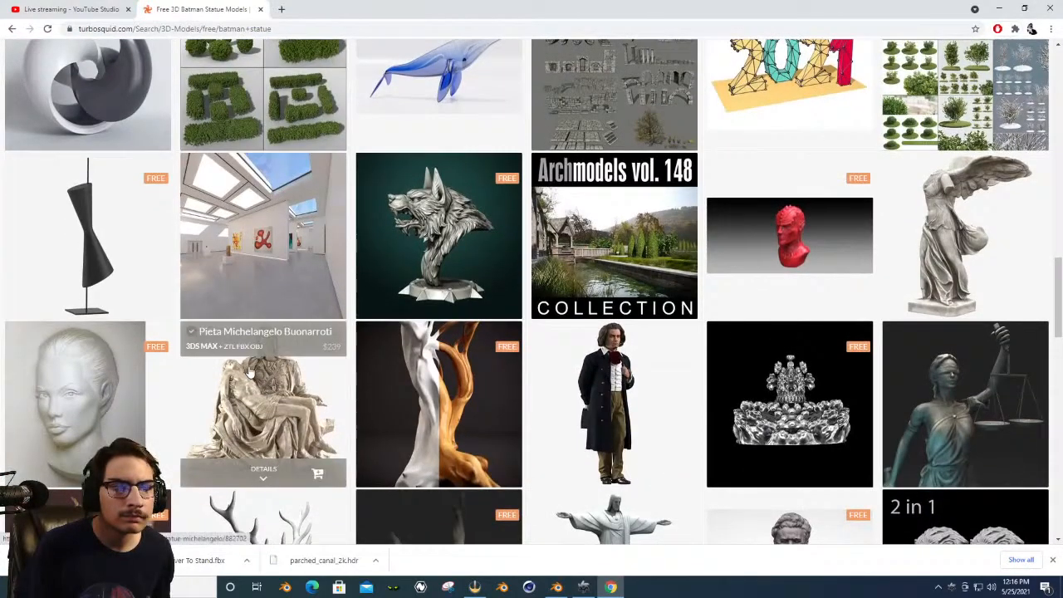
scroll(249, 374, down, 6)
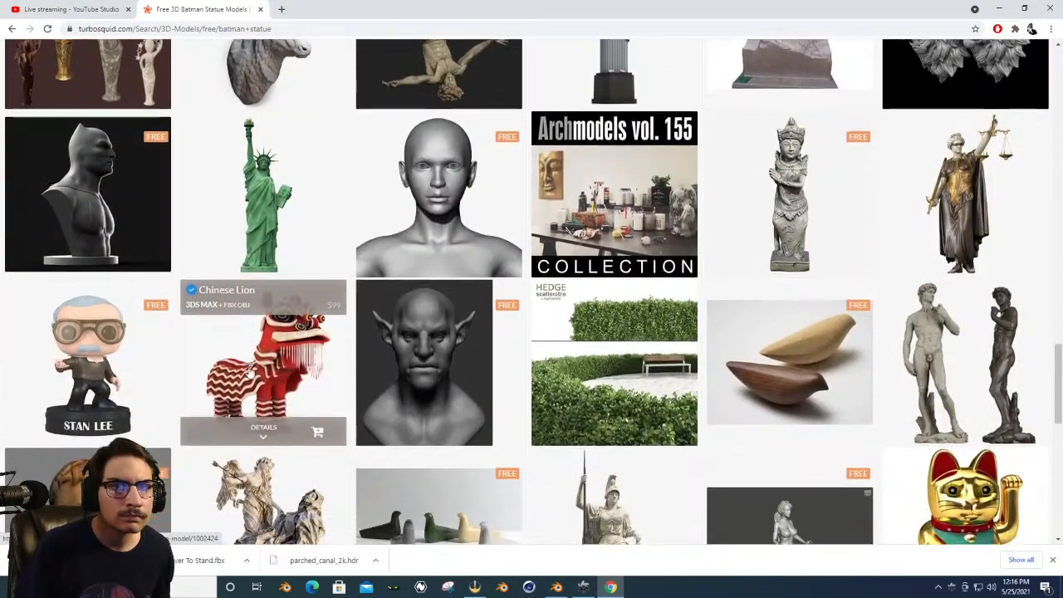
click(121, 179)
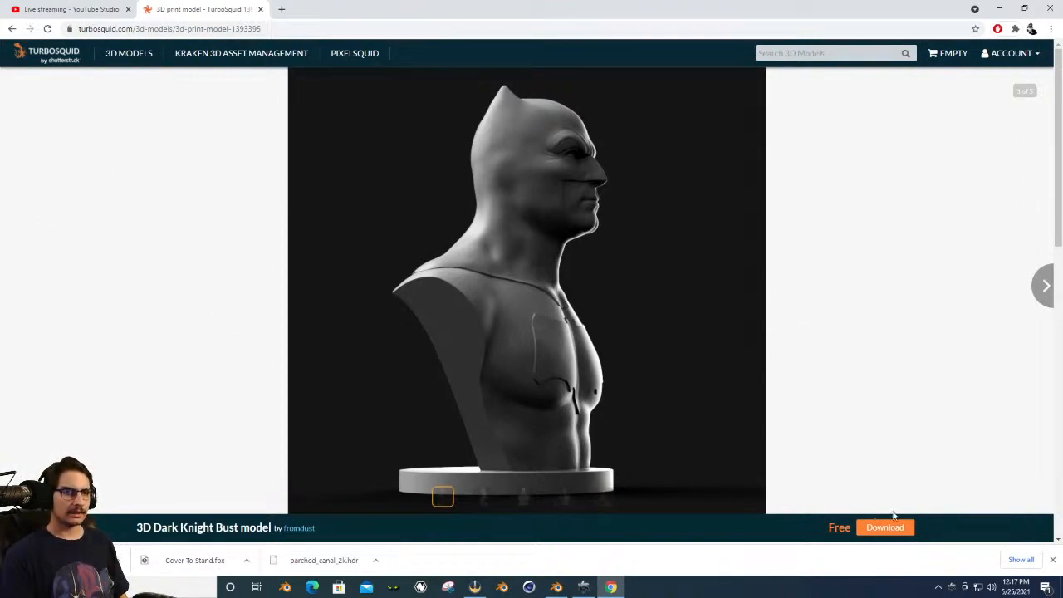
Download the Dark Knight Bust's batman.OBJ file and show it in its Downloads folder.
click(894, 538)
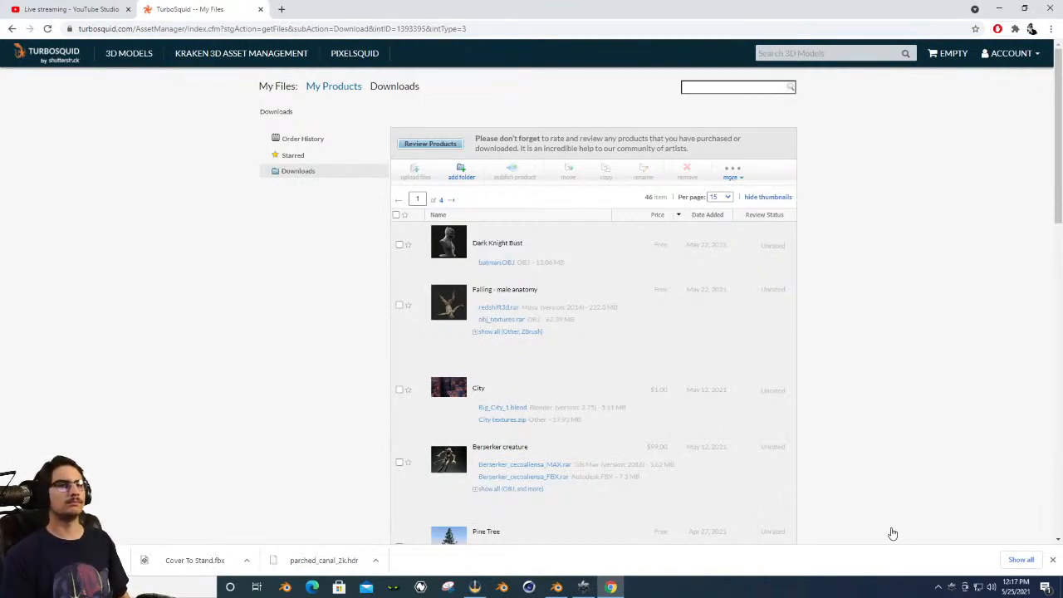
click(499, 264)
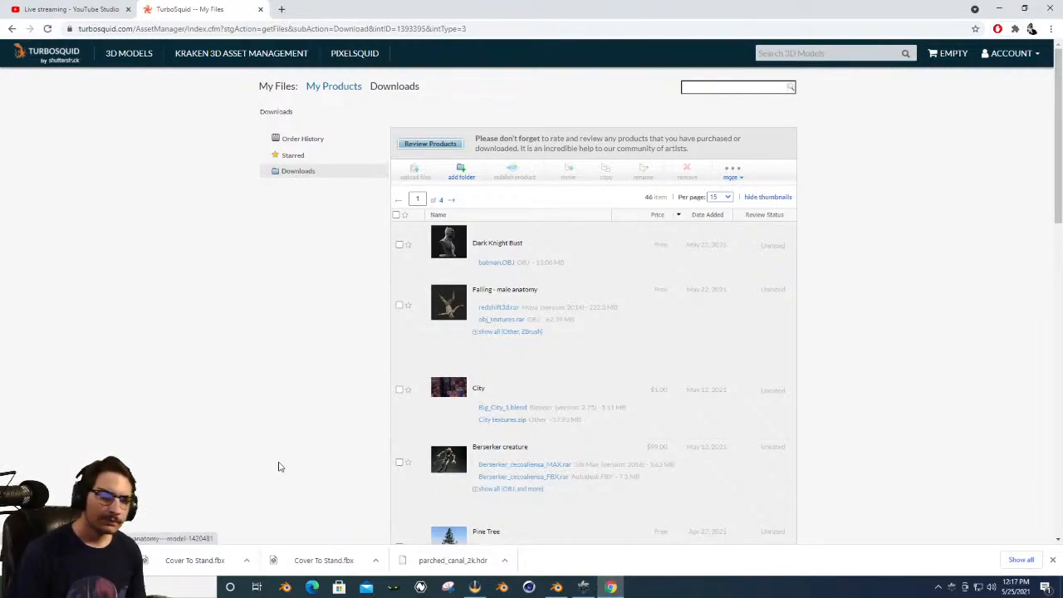
click(118, 559)
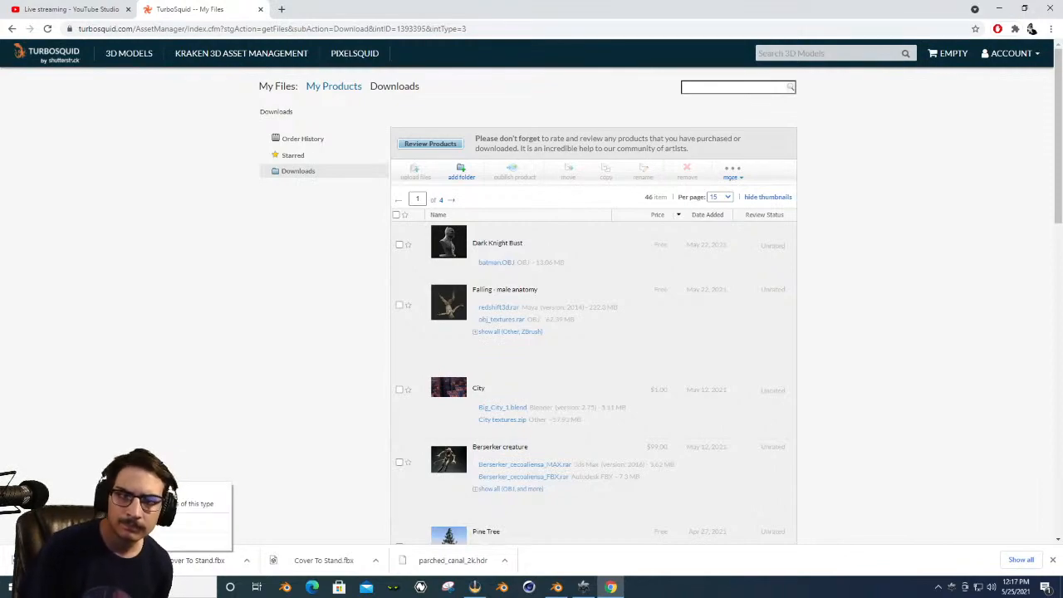
click(158, 527)
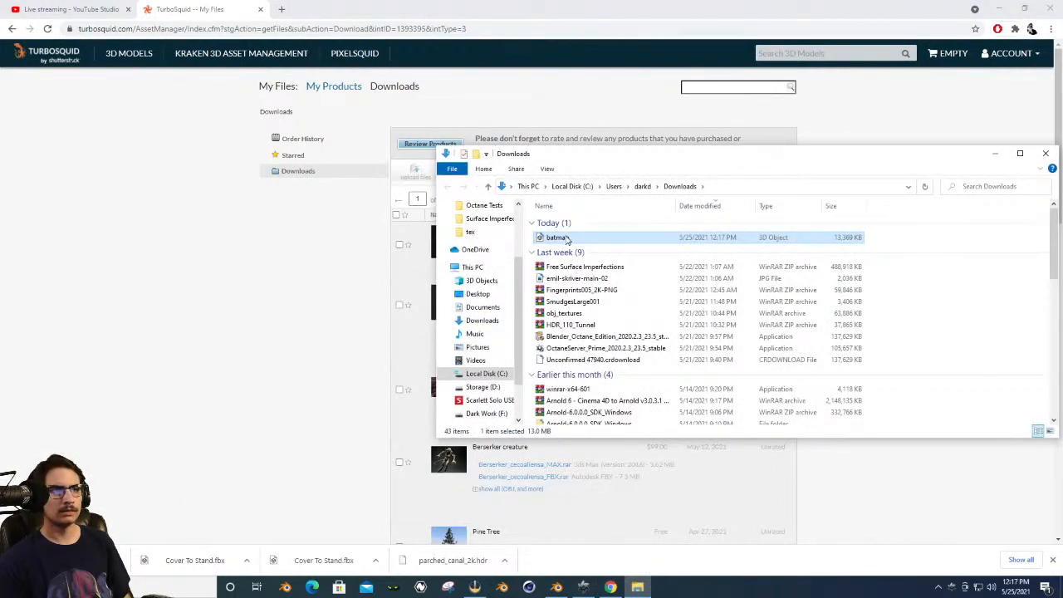
Move the batman file from Downloads to the Desktop, close the folder window and switch to Blender.
right_click(567, 240)
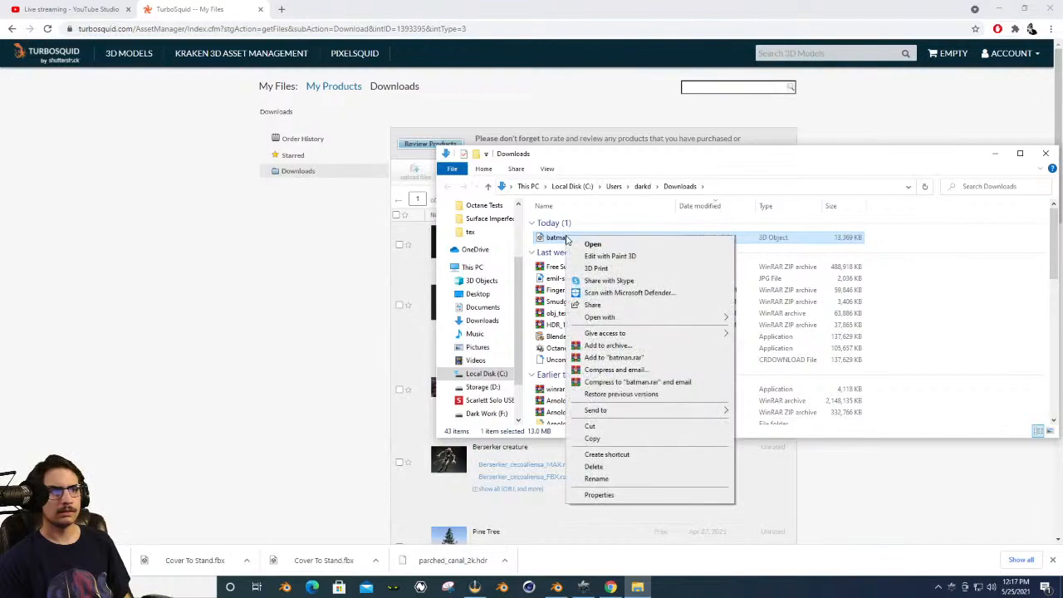
click(591, 426)
click(480, 296)
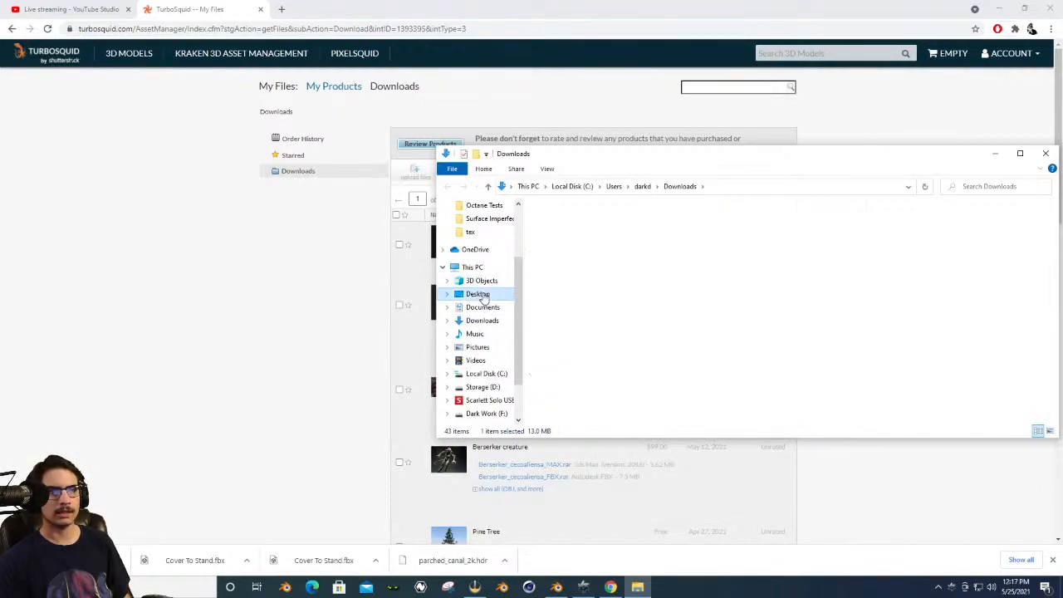
right_click(907, 287)
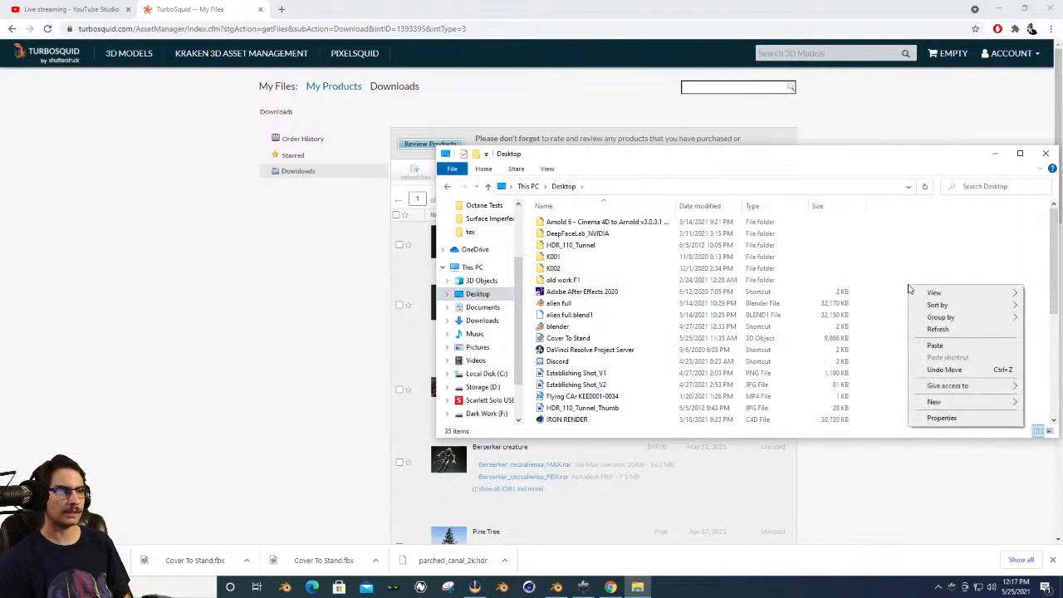
click(936, 346)
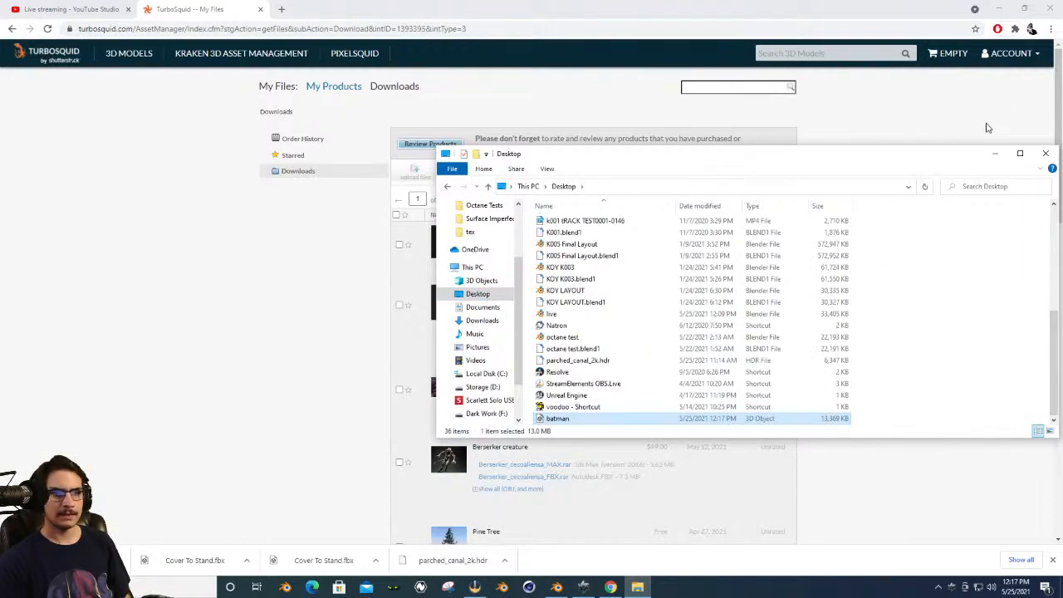
click(1046, 153)
click(557, 587)
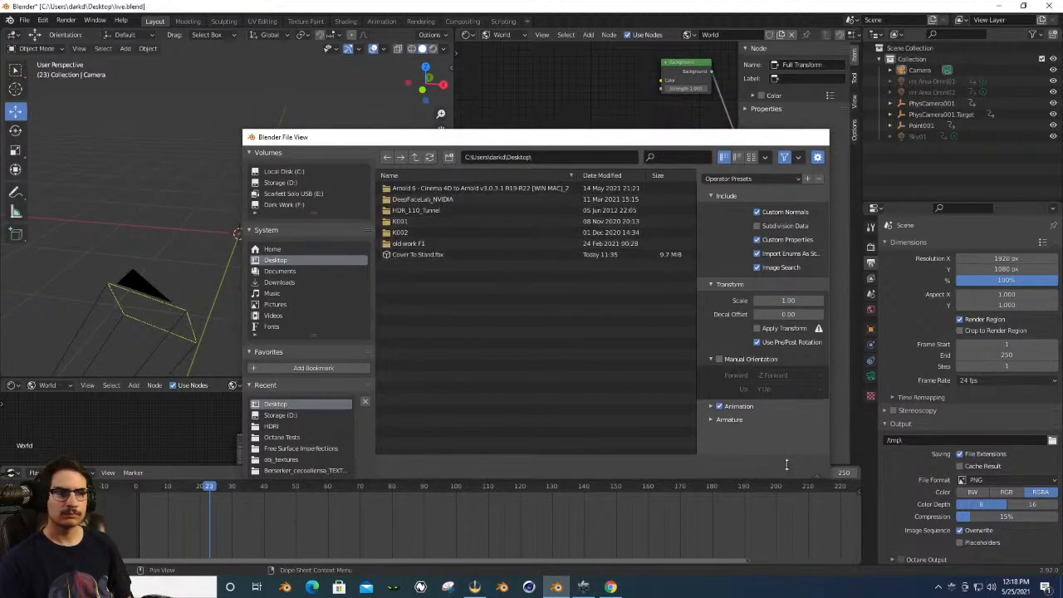
Cancel the open FBX import and import batman.OBJ from the Desktop as a Wavefront OBJ.
click(788, 465)
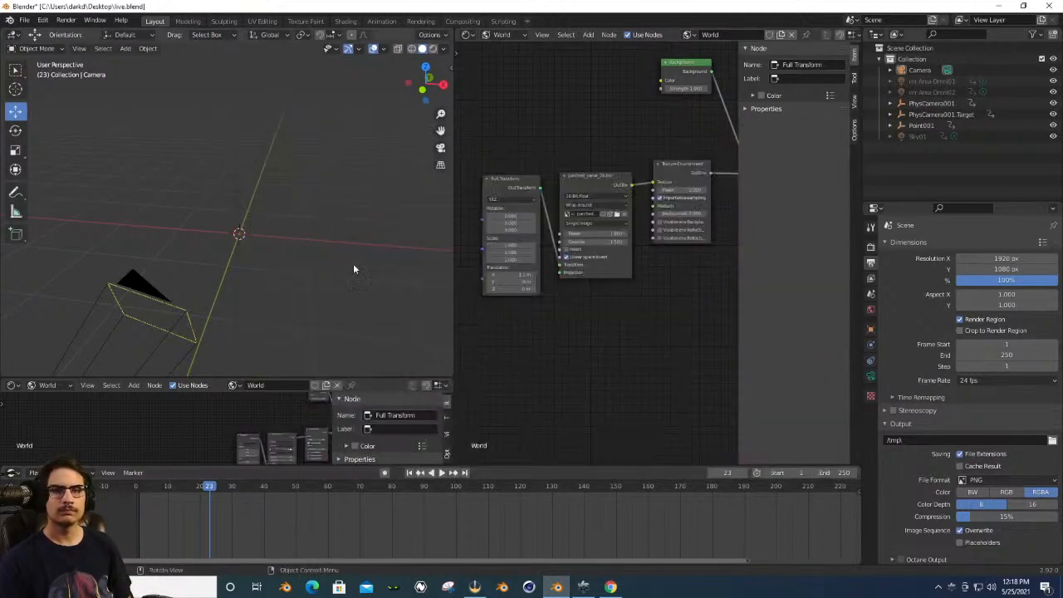
click(24, 20)
mouse_move(93, 173)
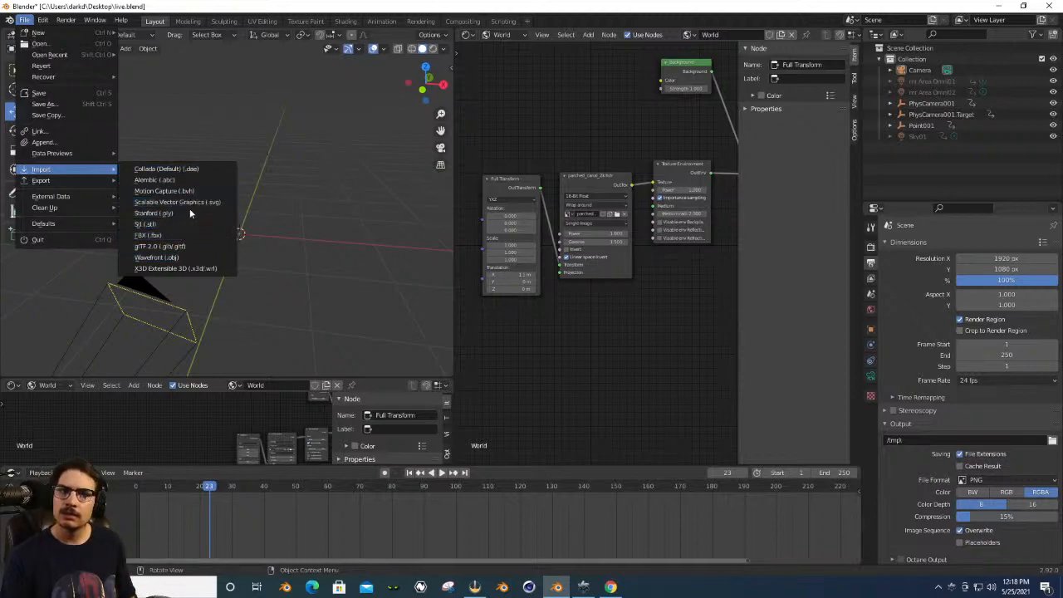
click(193, 256)
click(428, 254)
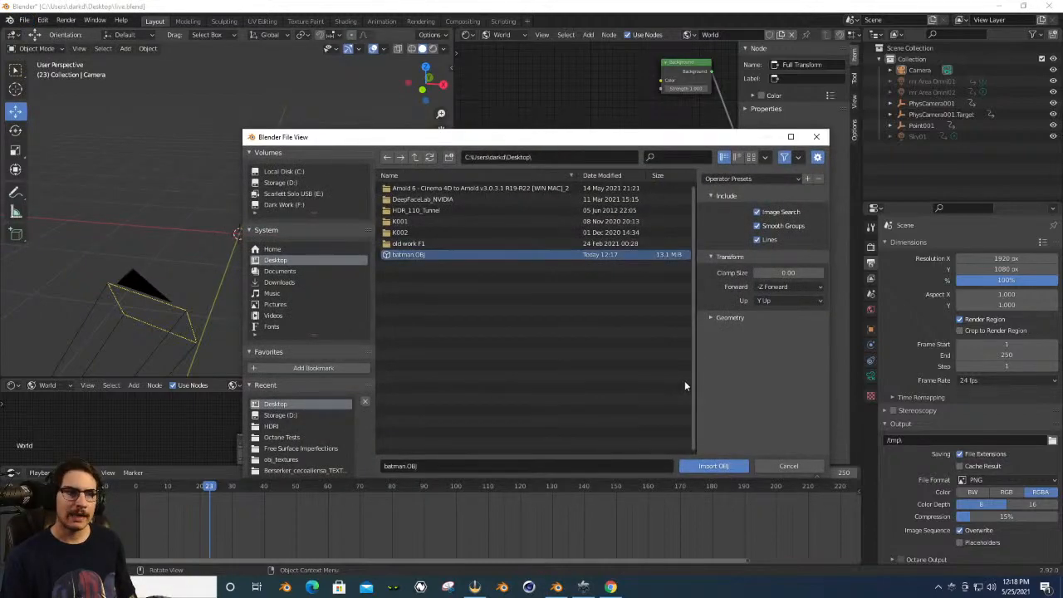
click(721, 465)
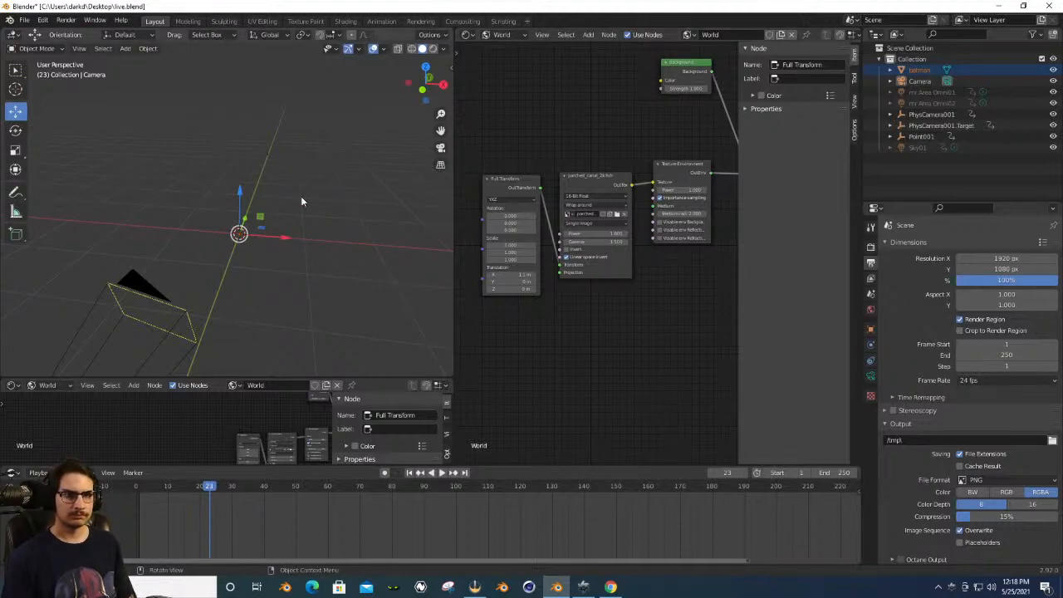
Deselect the imported mesh and delete the old camera from the scene.
key(alt+a)
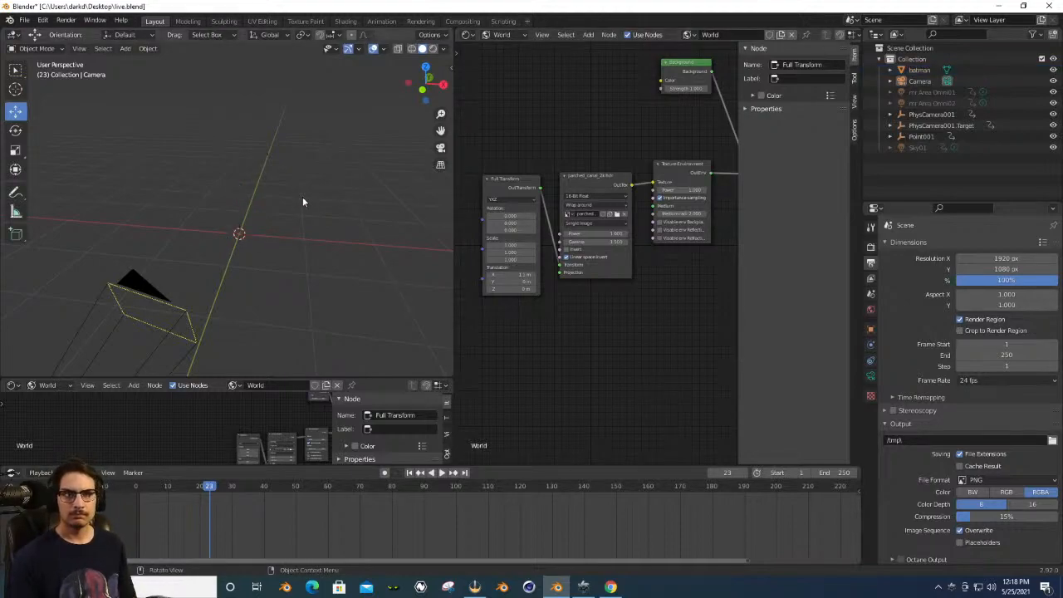
click(802, 65)
click(404, 238)
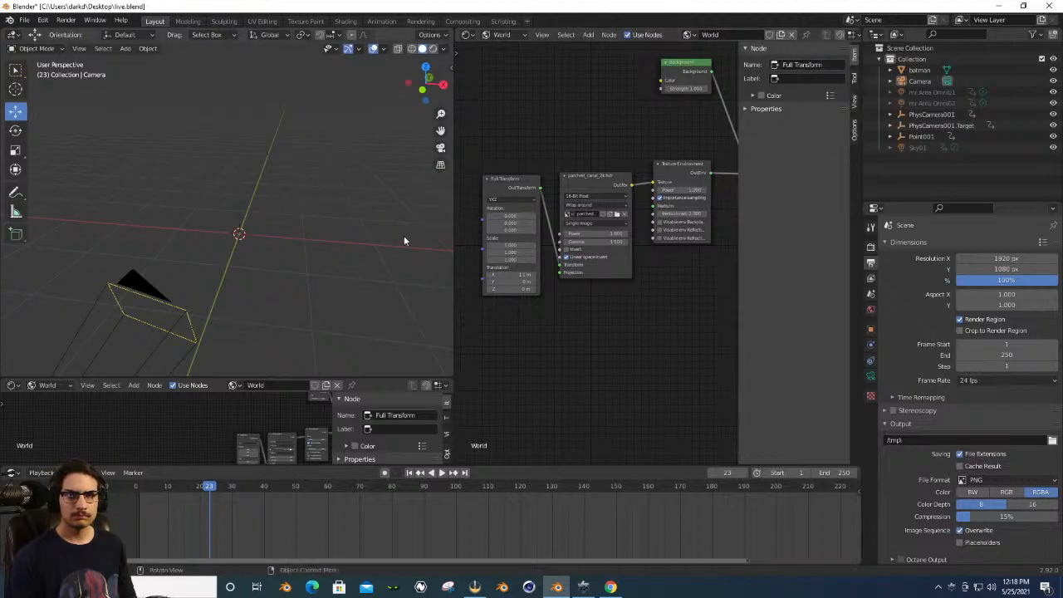
drag(206, 196, 292, 257)
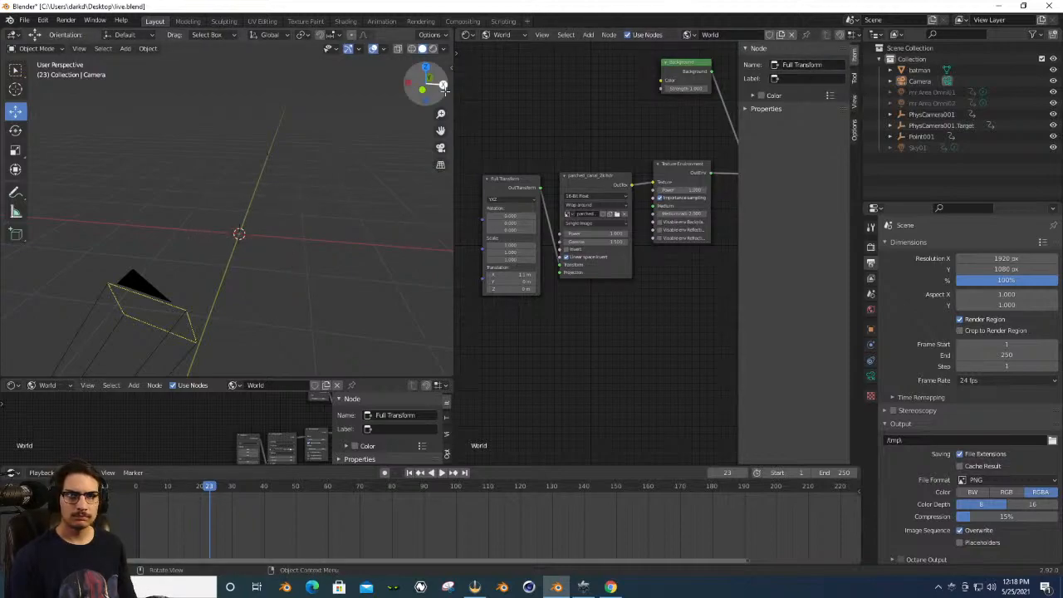
mouse_move(433, 98)
mouse_down()
mouse_move(420, 87)
mouse_move(440, 108)
mouse_up()
drag(222, 218, 272, 270)
click(92, 221)
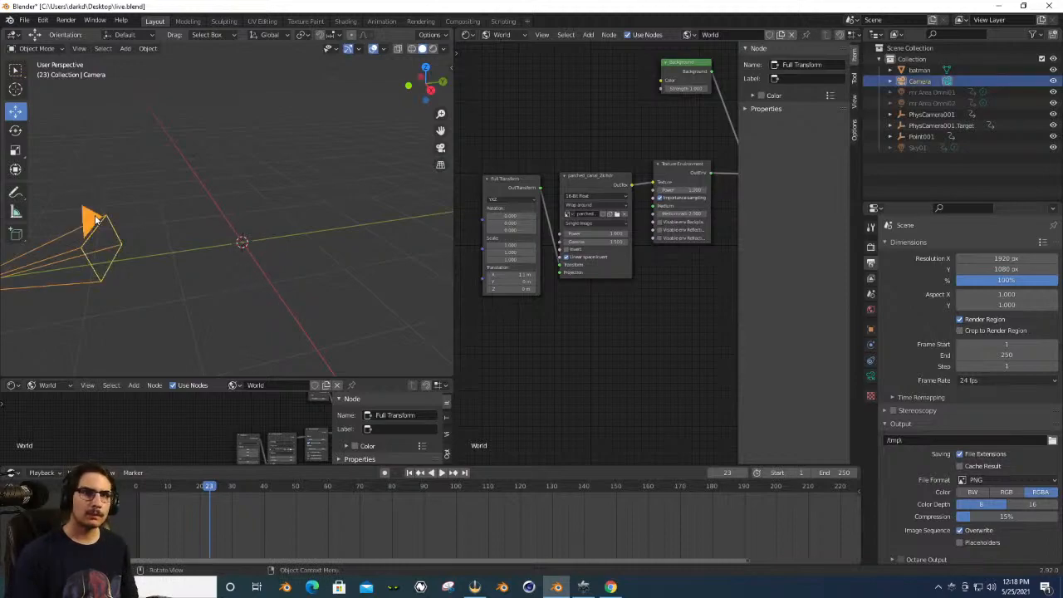
key(Delete)
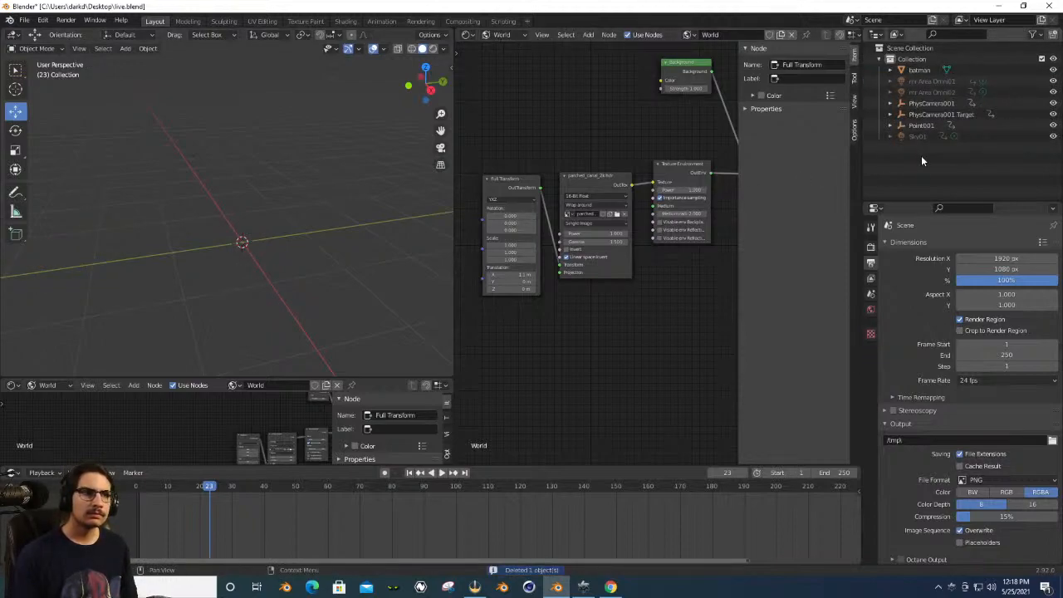
Frame the batman mesh in the 3D viewport and set its origin to its geometry.
click(922, 71)
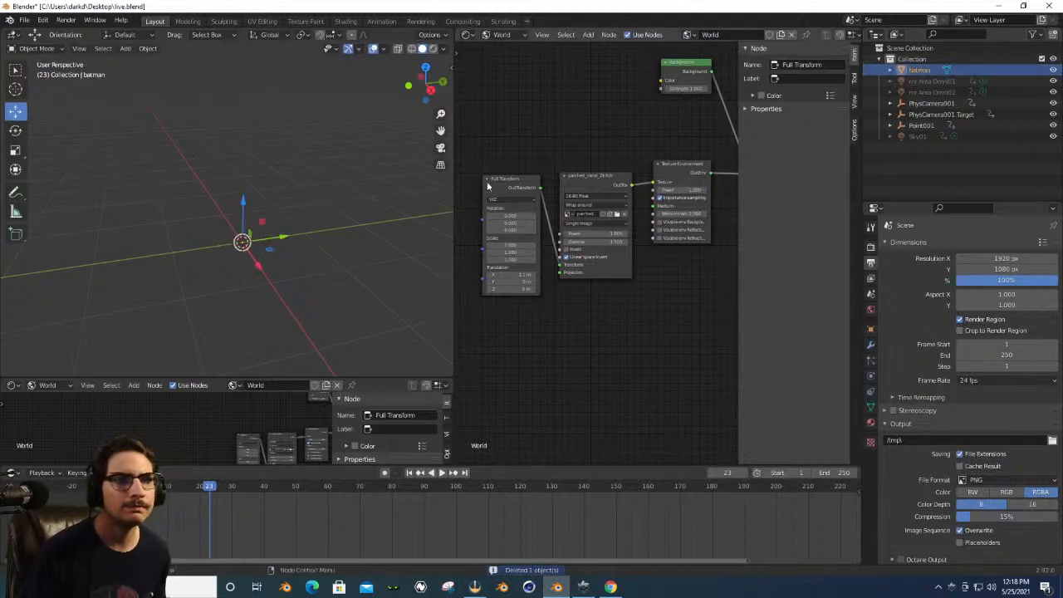
click(80, 49)
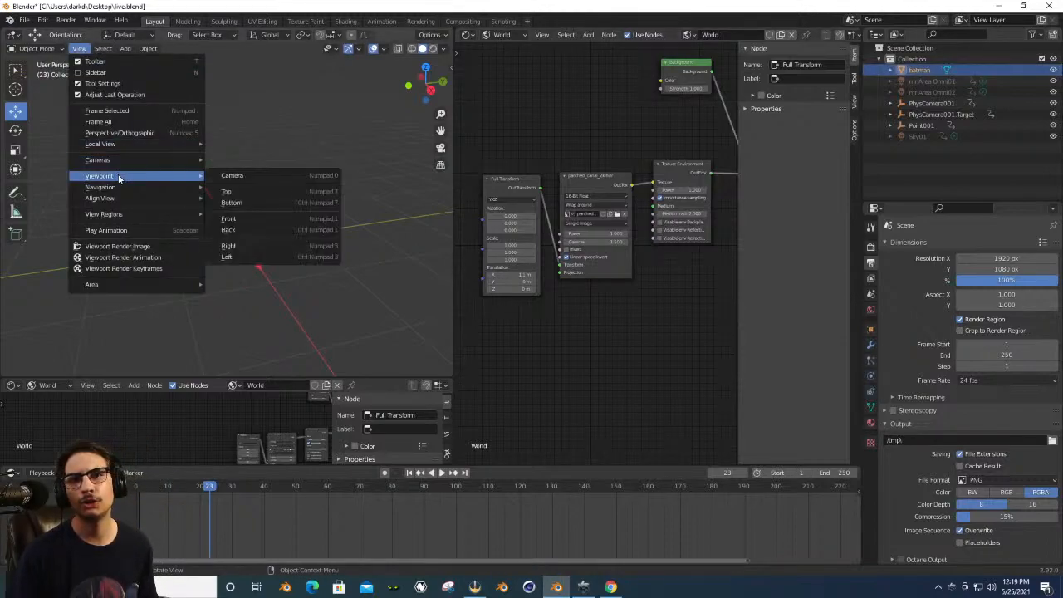
click(118, 112)
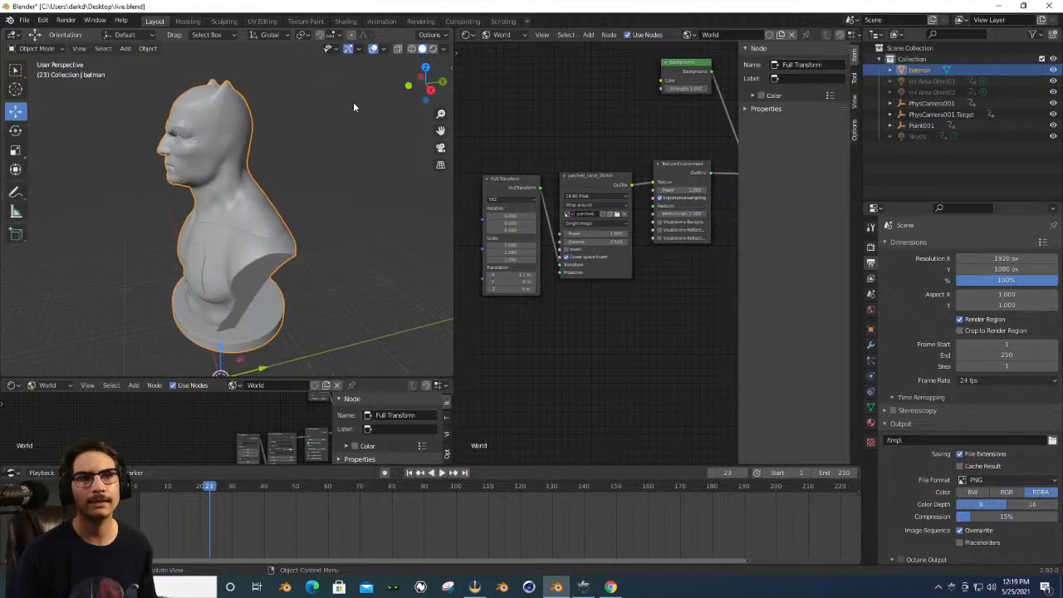
mouse_move(424, 88)
mouse_down()
mouse_move(436, 92)
mouse_move(418, 94)
mouse_up()
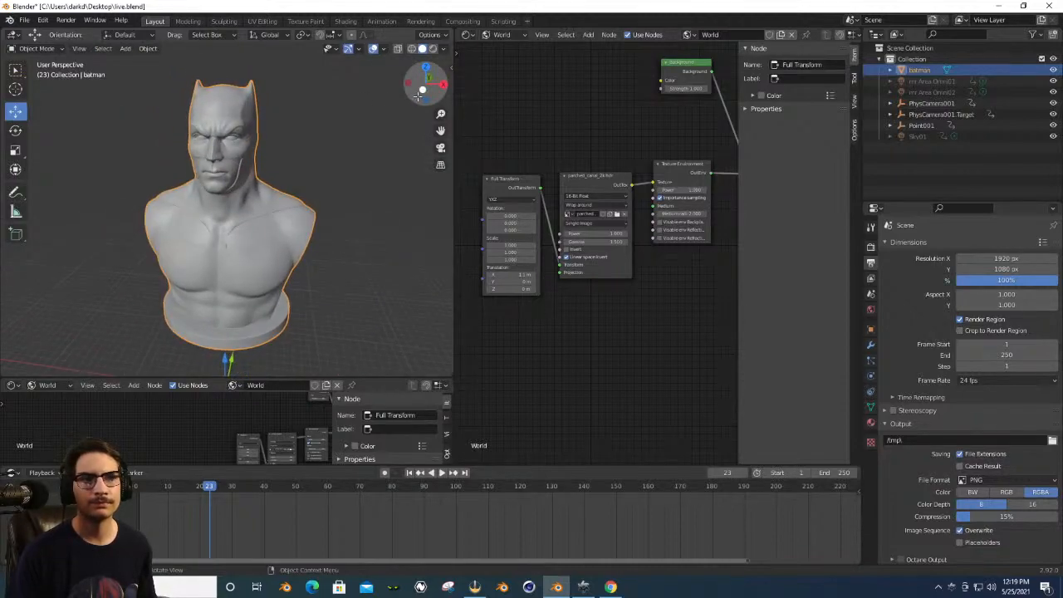
click(148, 49)
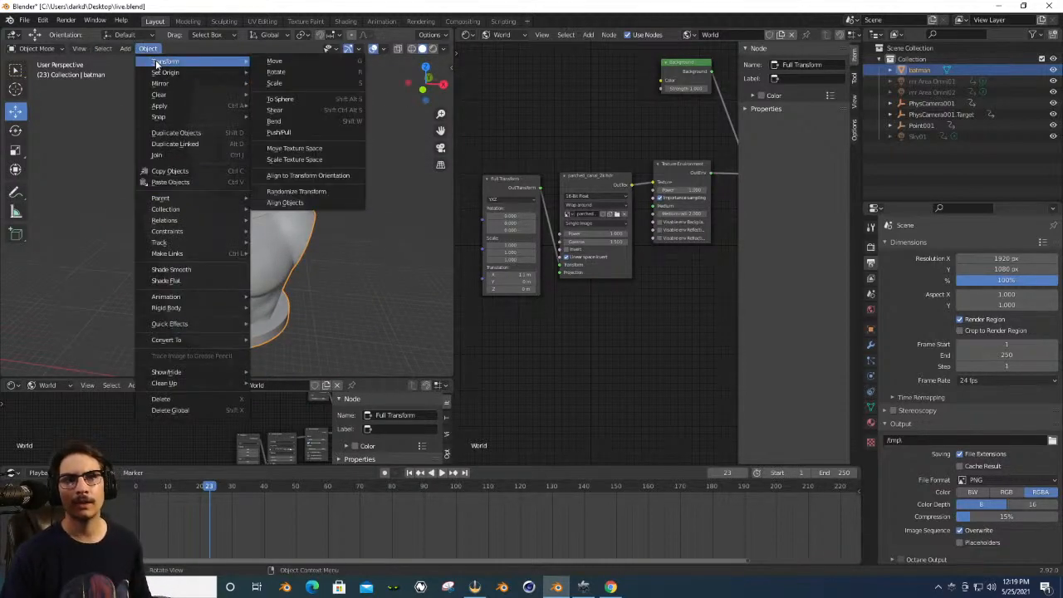
mouse_move(166, 73)
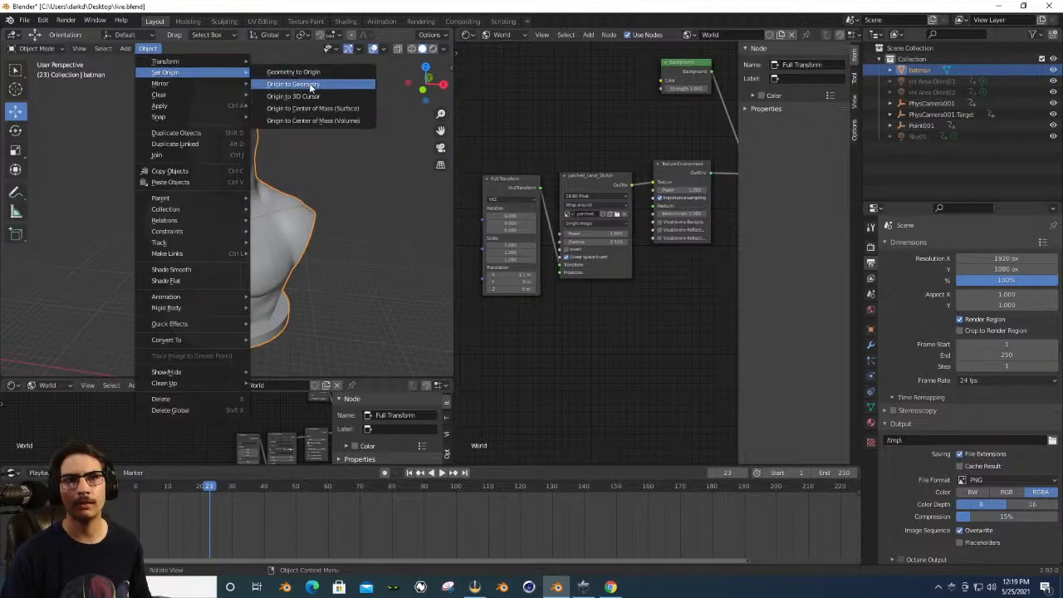
click(309, 84)
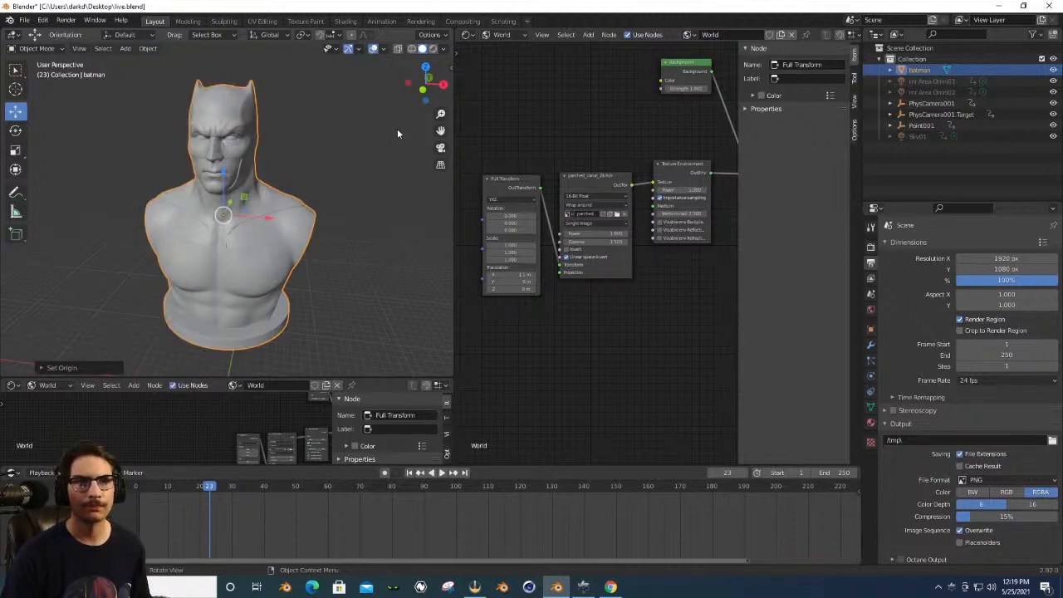
Move the bust along the vertical axis so its base rests on the ground line at the world origin.
drag(425, 90, 372, 113)
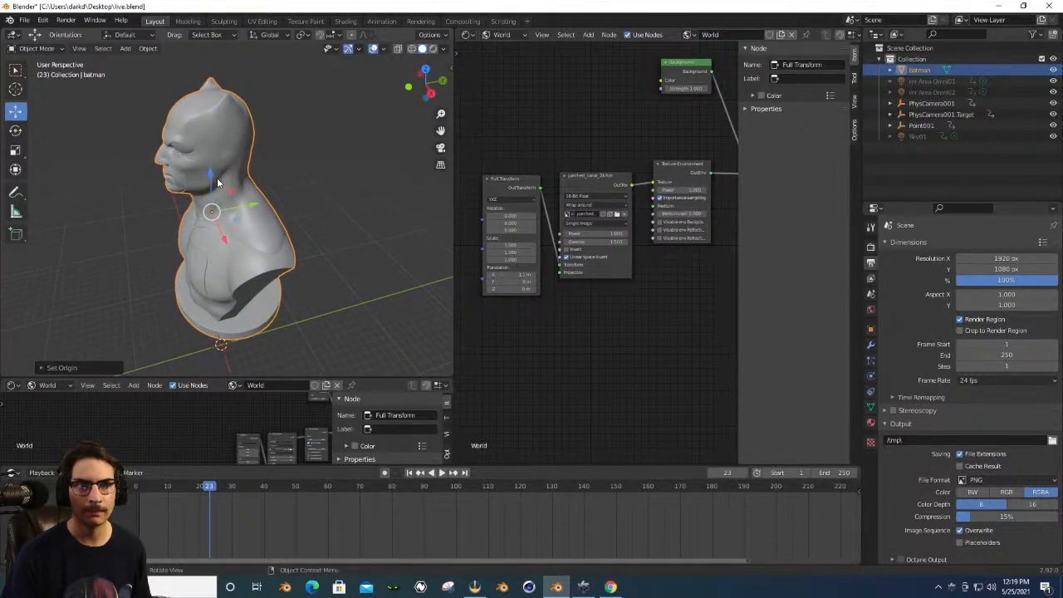
drag(208, 175, 281, 268)
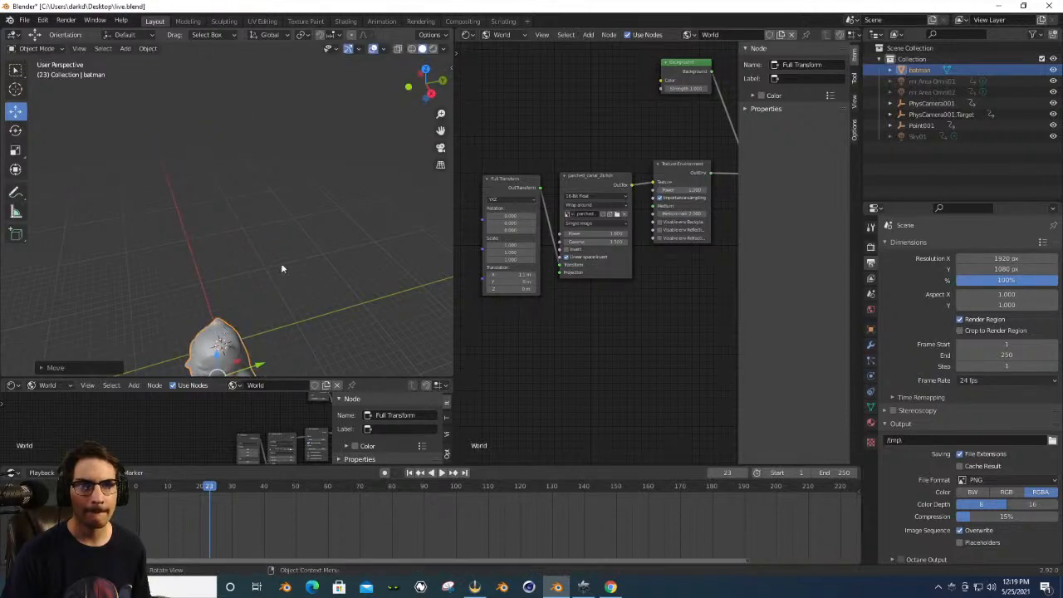
click(430, 92)
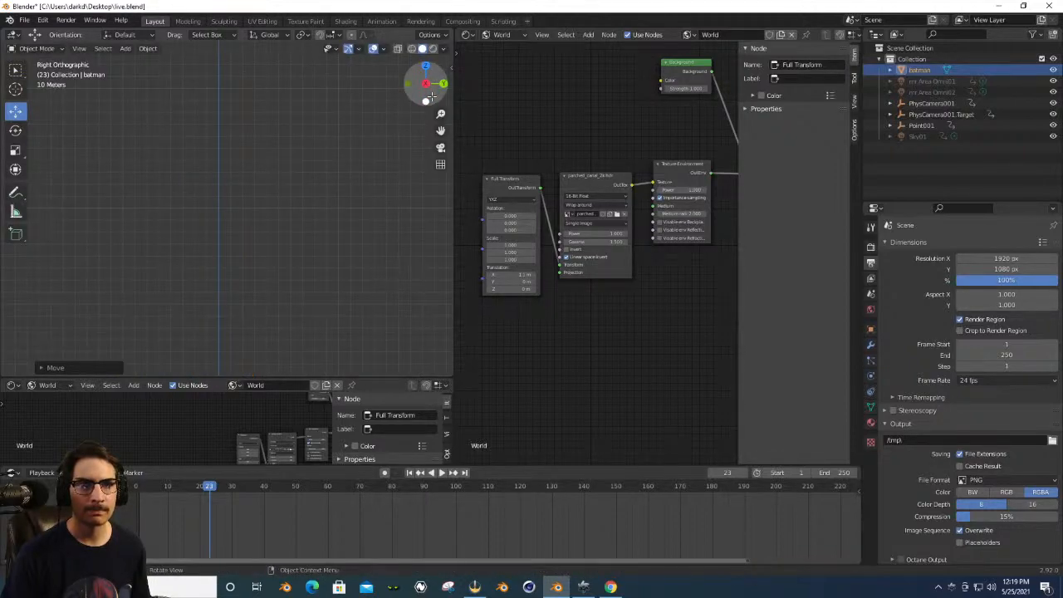
click(442, 123)
drag(441, 114, 441, 180)
drag(440, 130, 447, 64)
click(236, 271)
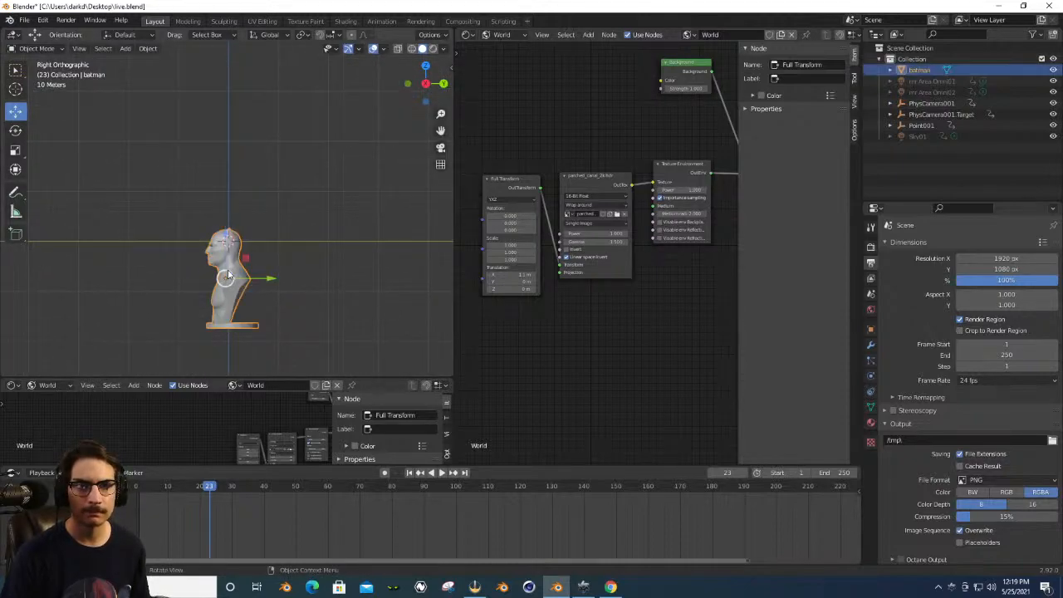
drag(229, 237, 229, 138)
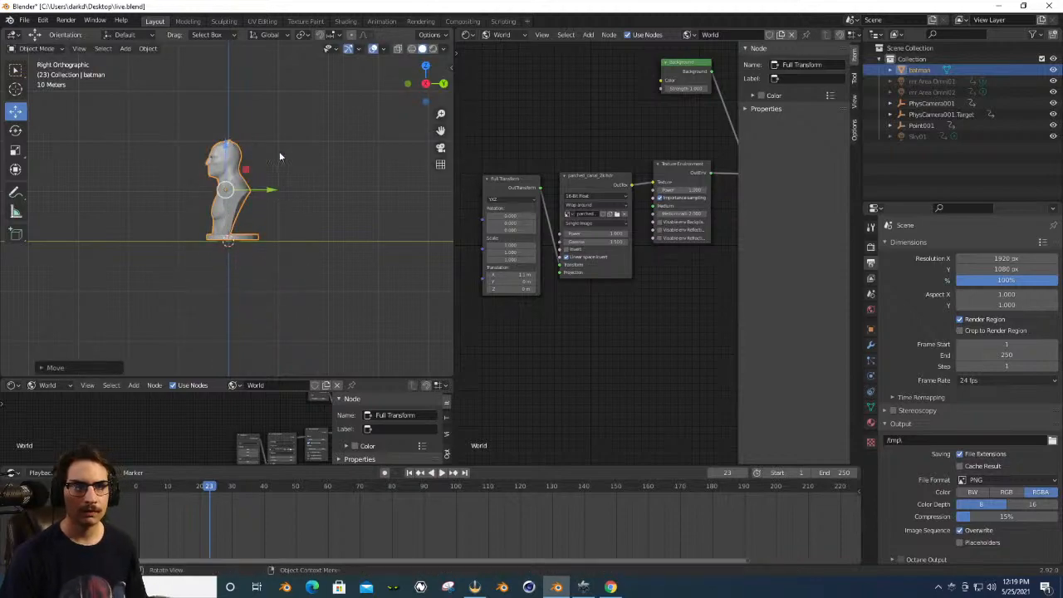
Deselect the bust and preview it from several angles in rendered shading under the HDRI, returning to solid shading.
mouse_move(419, 86)
mouse_down()
mouse_move(447, 88)
mouse_move(418, 86)
mouse_up()
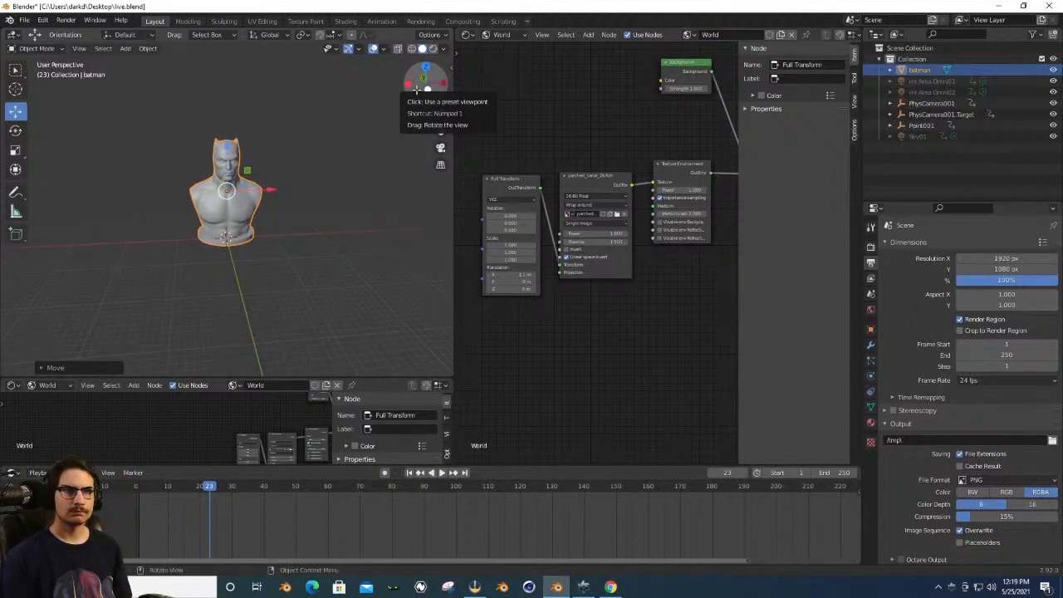
drag(420, 86, 413, 95)
click(329, 142)
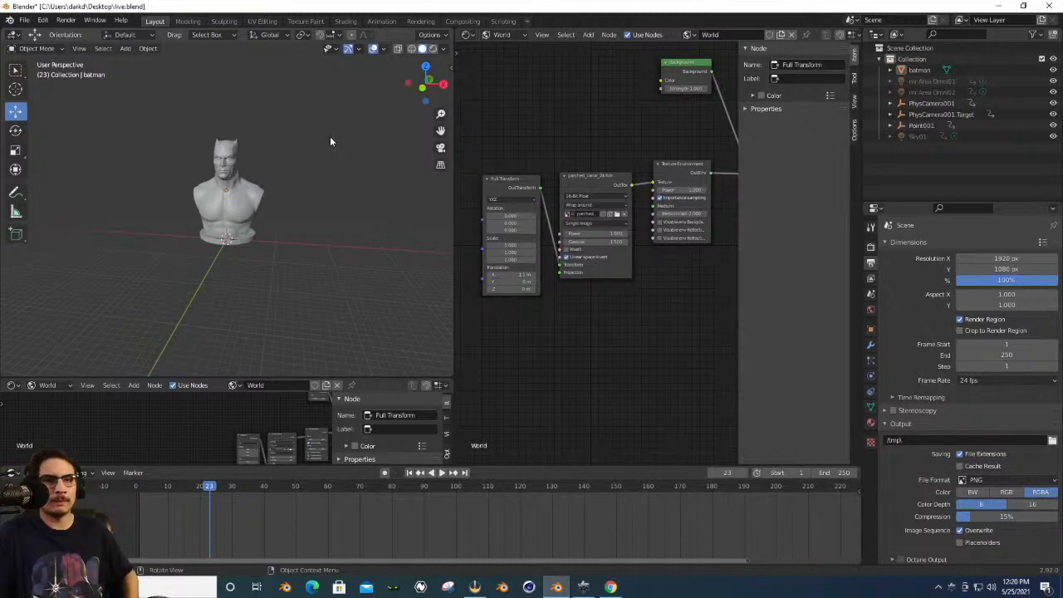
drag(410, 95, 441, 88)
drag(441, 130, 443, 164)
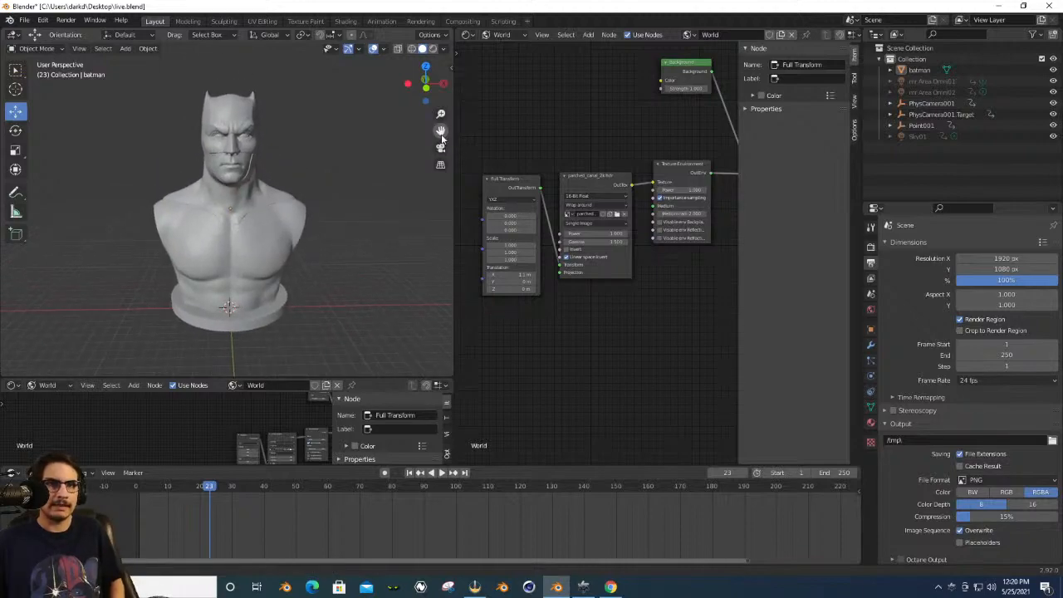
drag(426, 100, 433, 120)
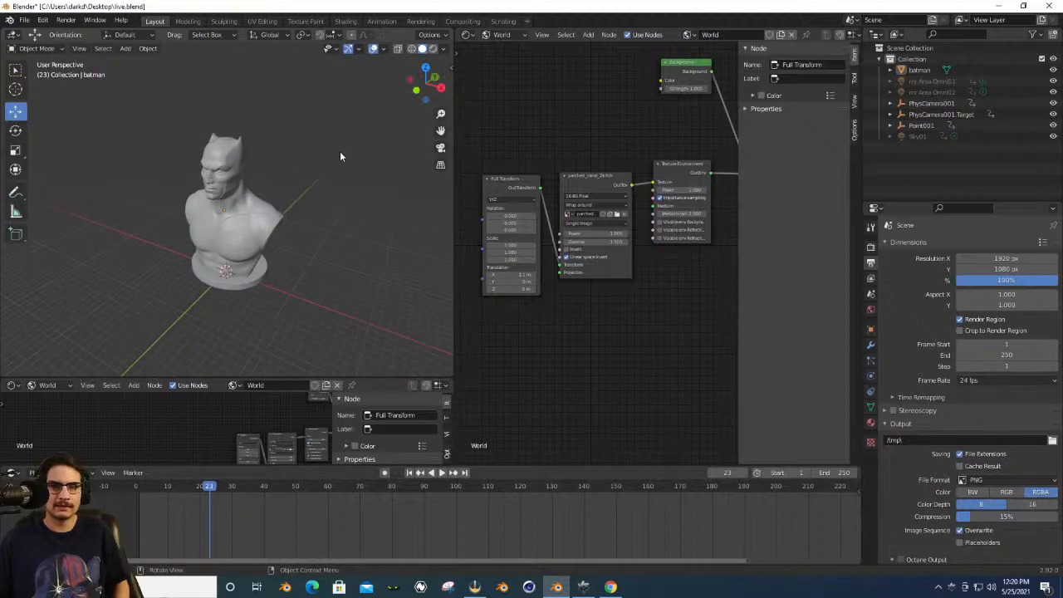
click(433, 49)
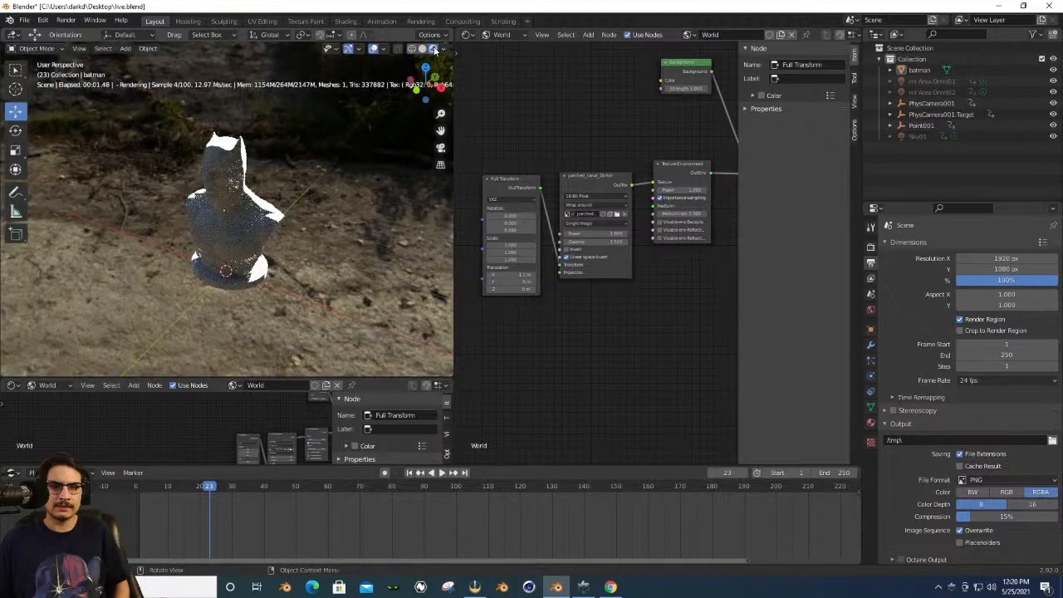
drag(433, 86, 897, 53)
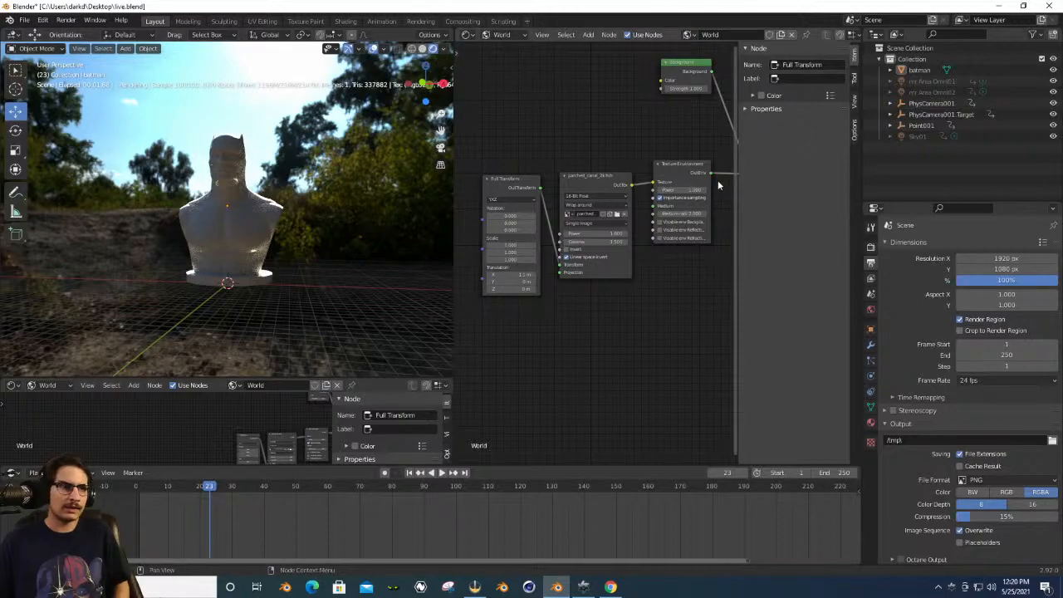
click(423, 49)
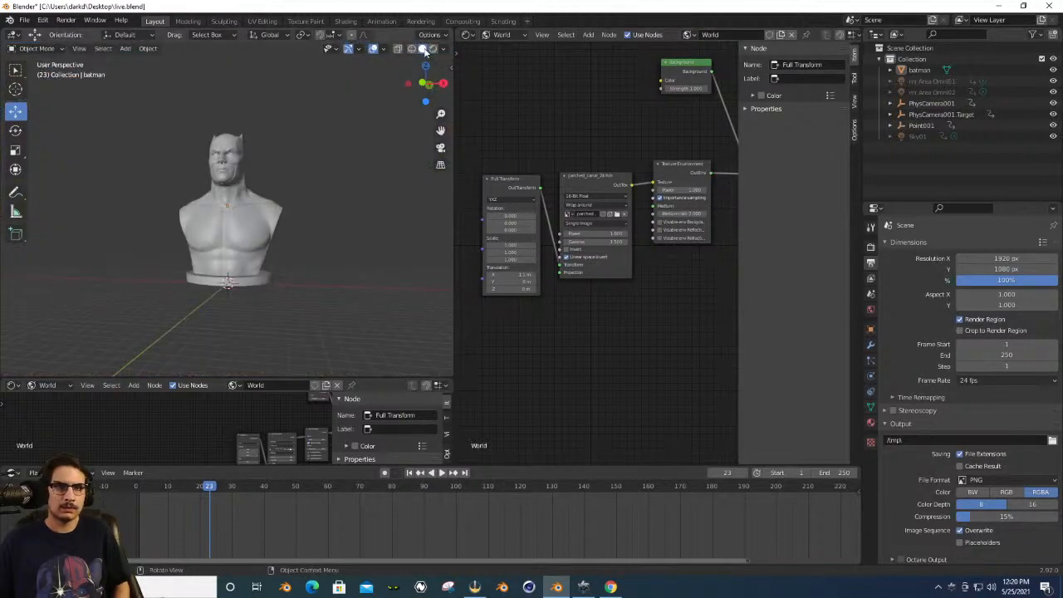
Add a new camera, raise it to the bust's head height and move it out in front of the face.
click(125, 48)
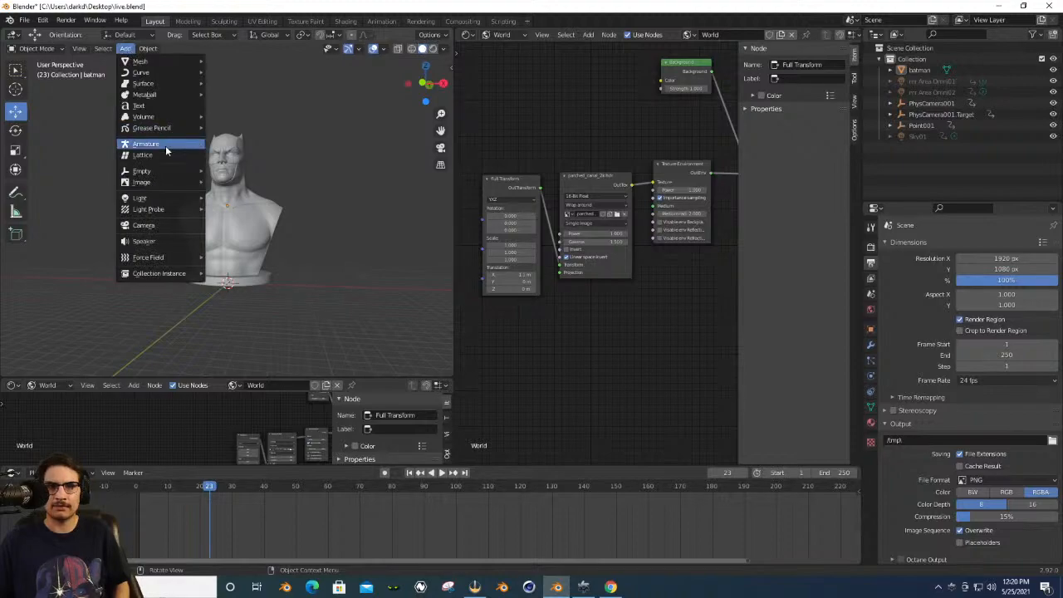
click(167, 226)
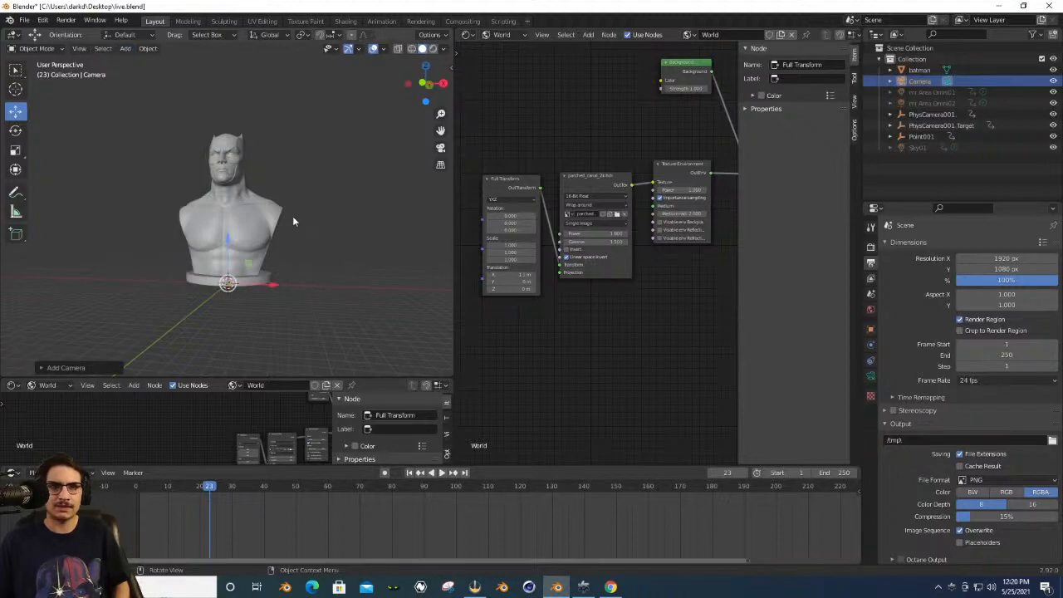
drag(423, 86, 357, 98)
key(g)
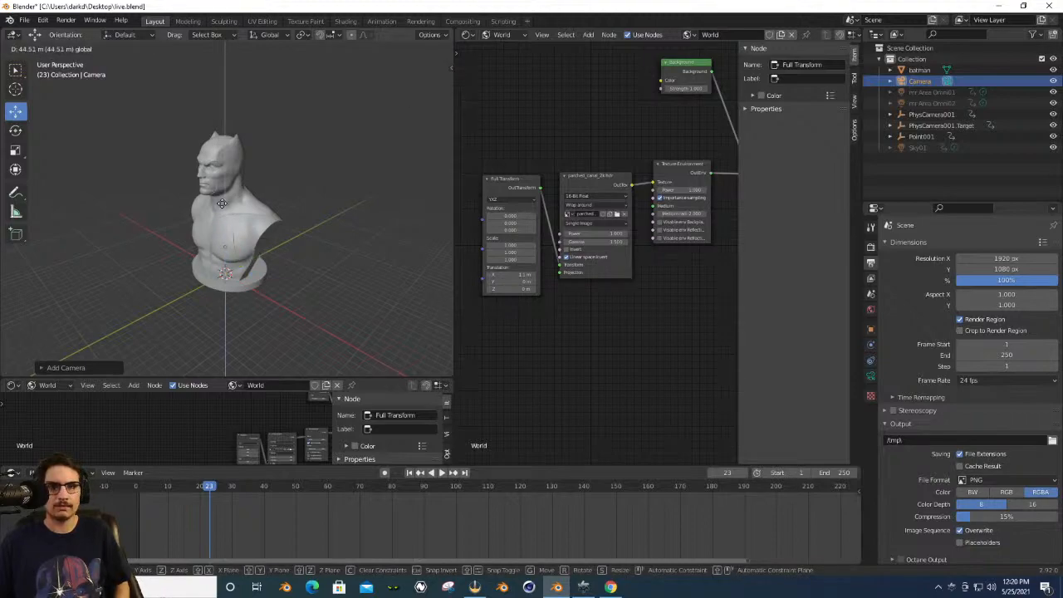
click(210, 105)
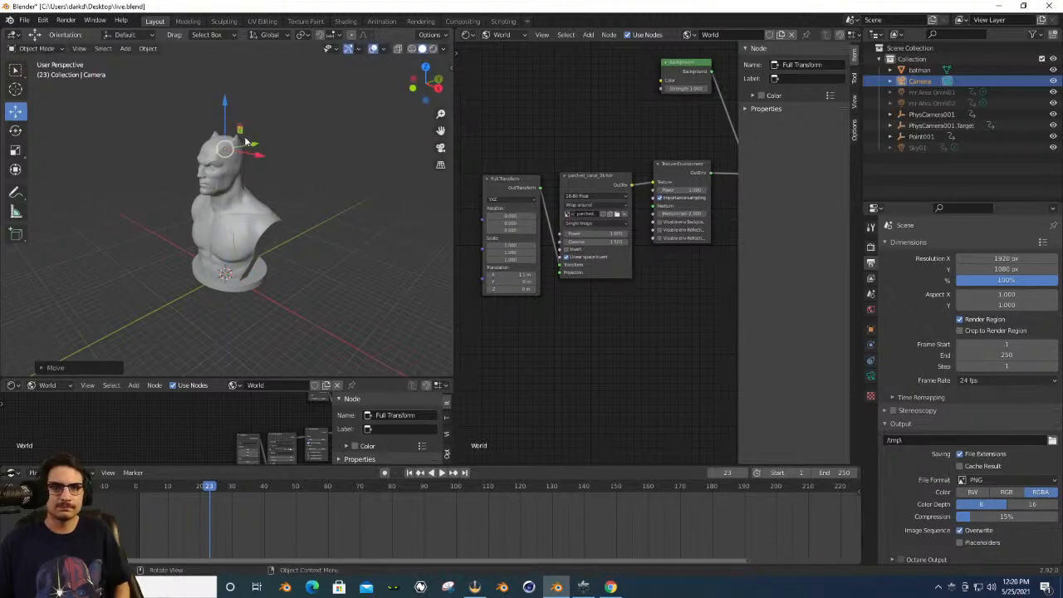
key(g)
click(93, 191)
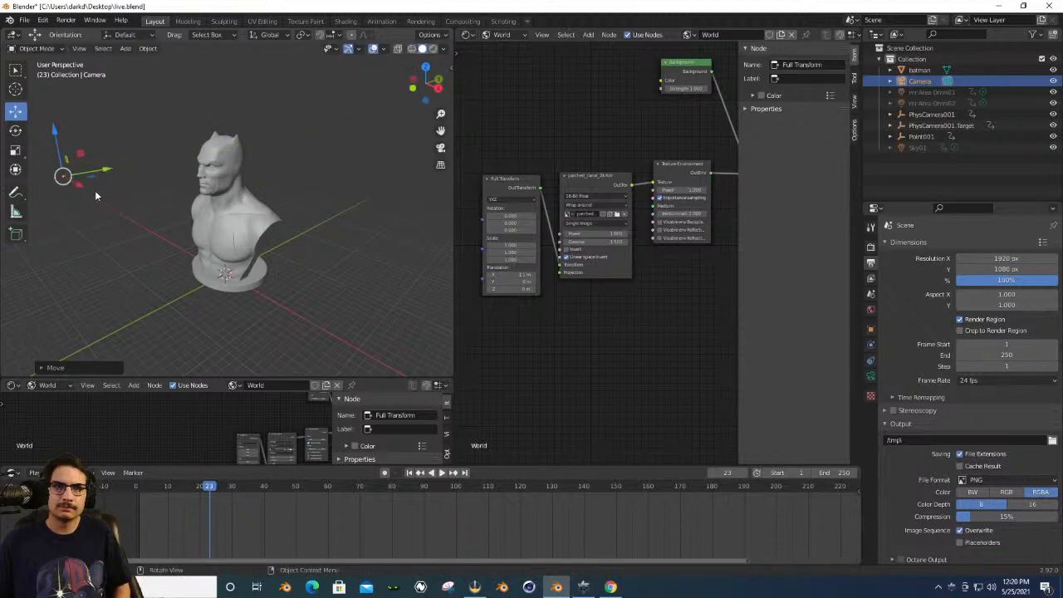
Look through the new camera, then shift it and pull it back until the bust's head fits inside the frame.
click(441, 147)
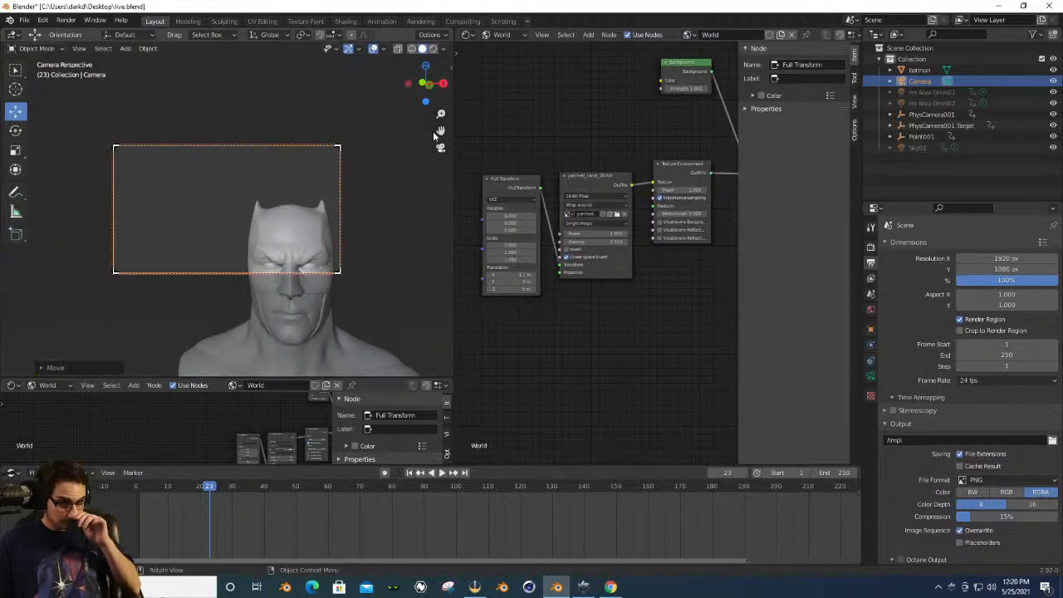
key(n)
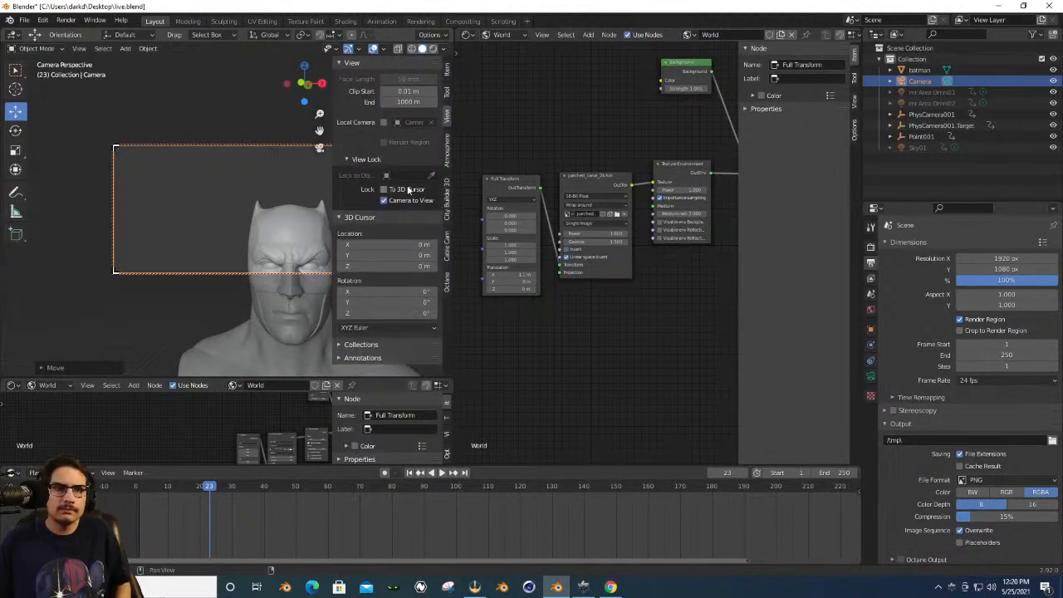
key(n)
drag(441, 130, 389, 80)
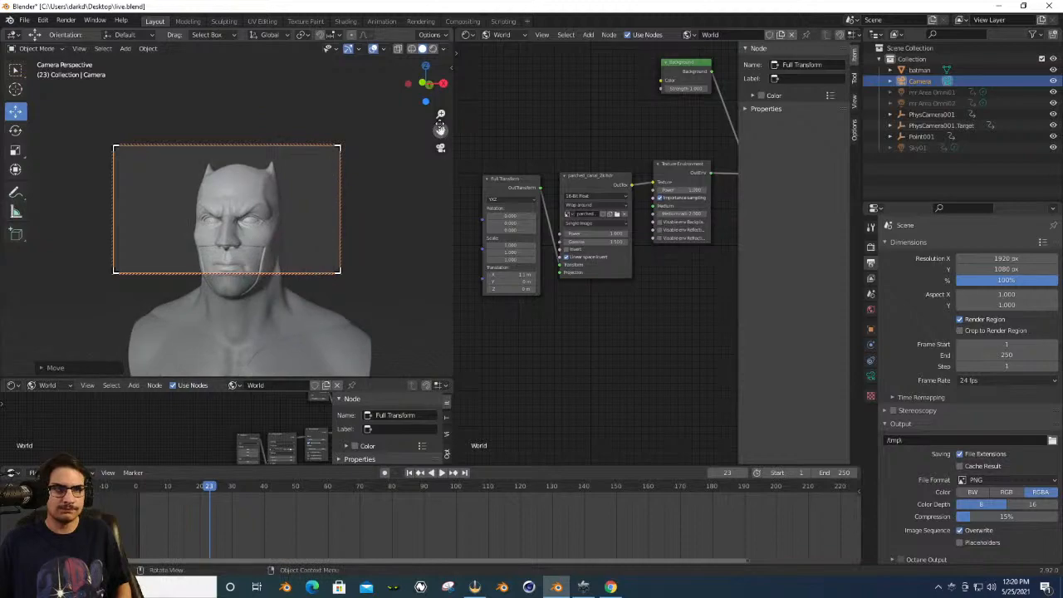
drag(441, 114, 441, 131)
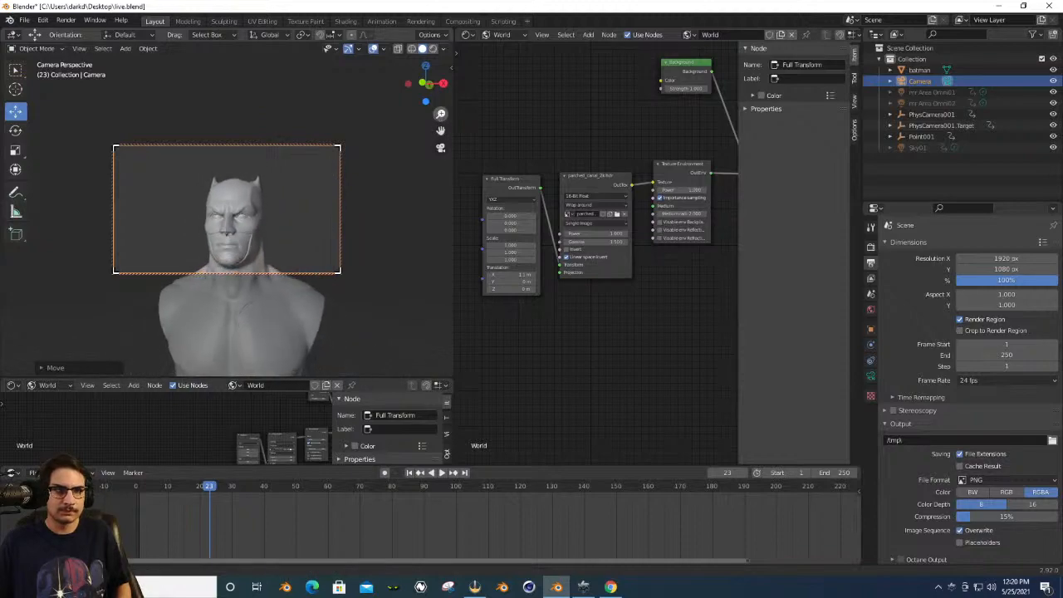
Set the camera's focal length to 100 mm and pull the camera back until most of the bust fits in the frame.
click(871, 377)
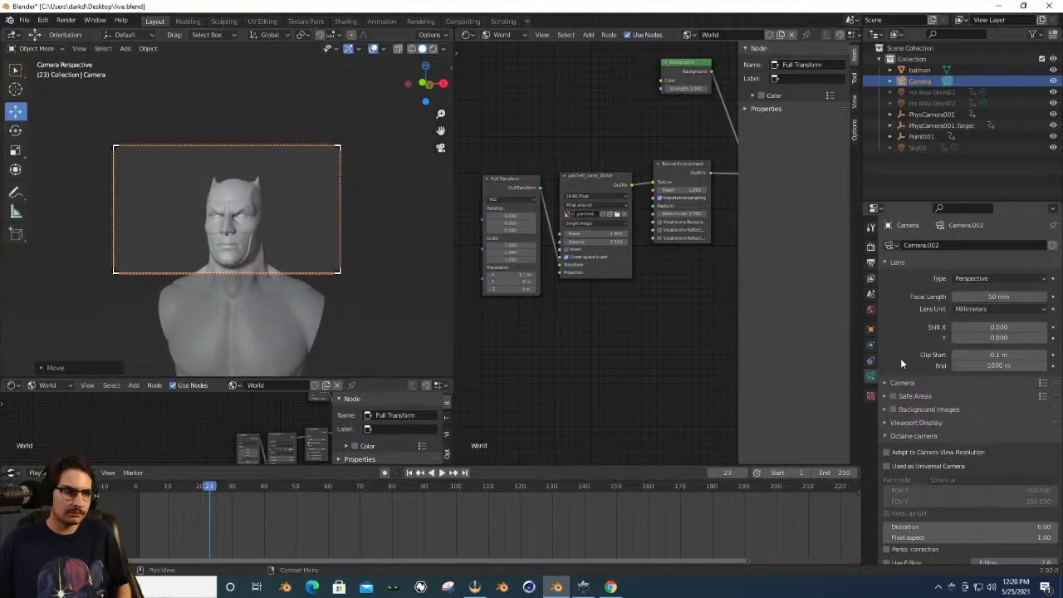
double_click(988, 297)
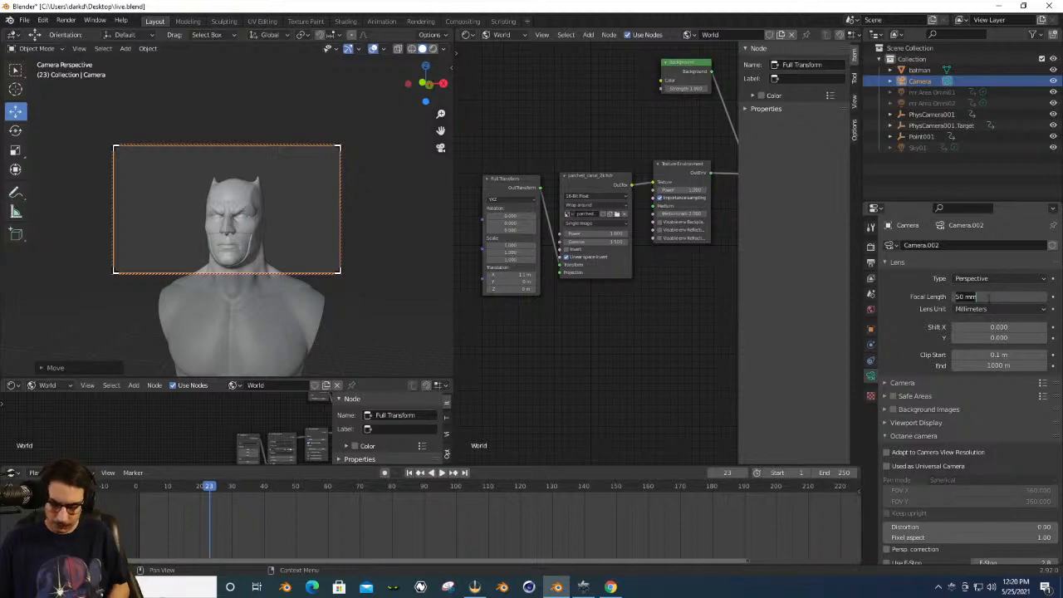
text(100)
key(Return)
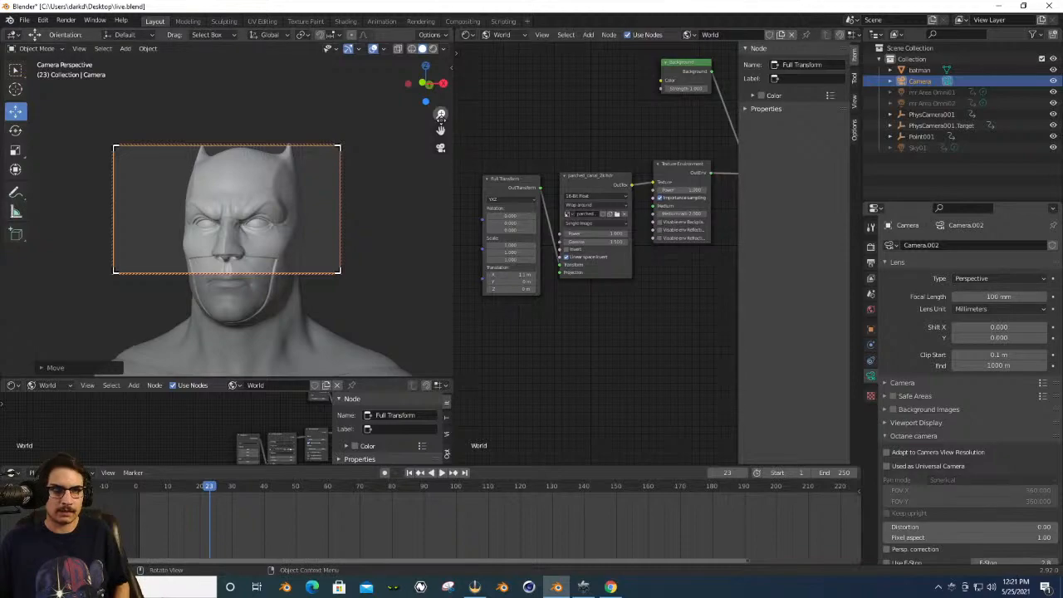
mouse_move(440, 113)
mouse_down()
mouse_move(441, 153)
mouse_move(441, 132)
mouse_move(398, 98)
mouse_move(439, 123)
mouse_move(419, 97)
mouse_move(426, 90)
mouse_move(437, 129)
mouse_move(438, 115)
mouse_up()
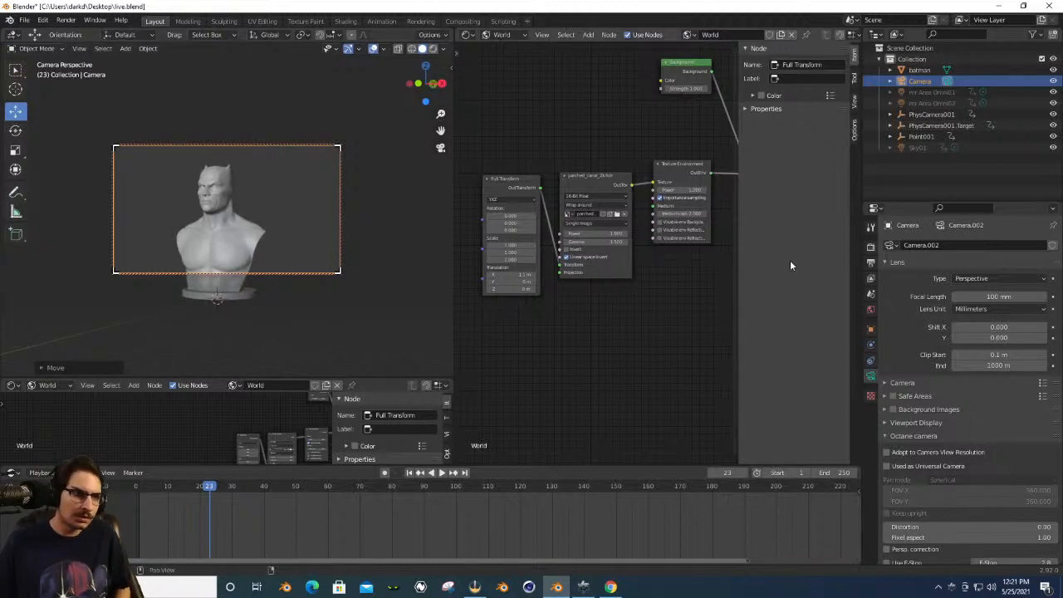
Set the camera's clip end to 60000 m and shift the framing so the bust's base sits inside the frame.
click(991, 364)
text(60000)
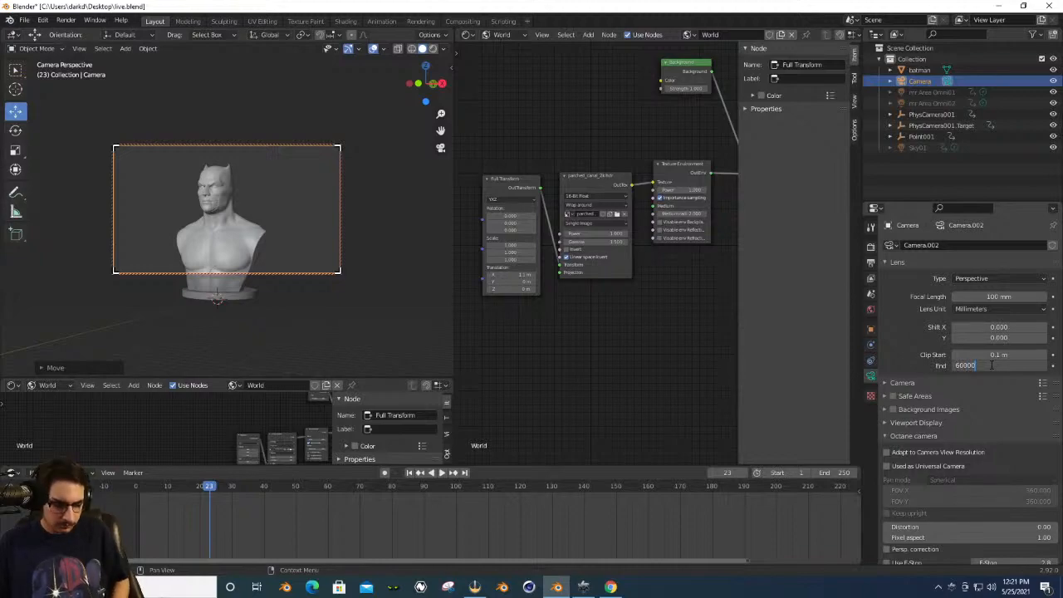
key(Return)
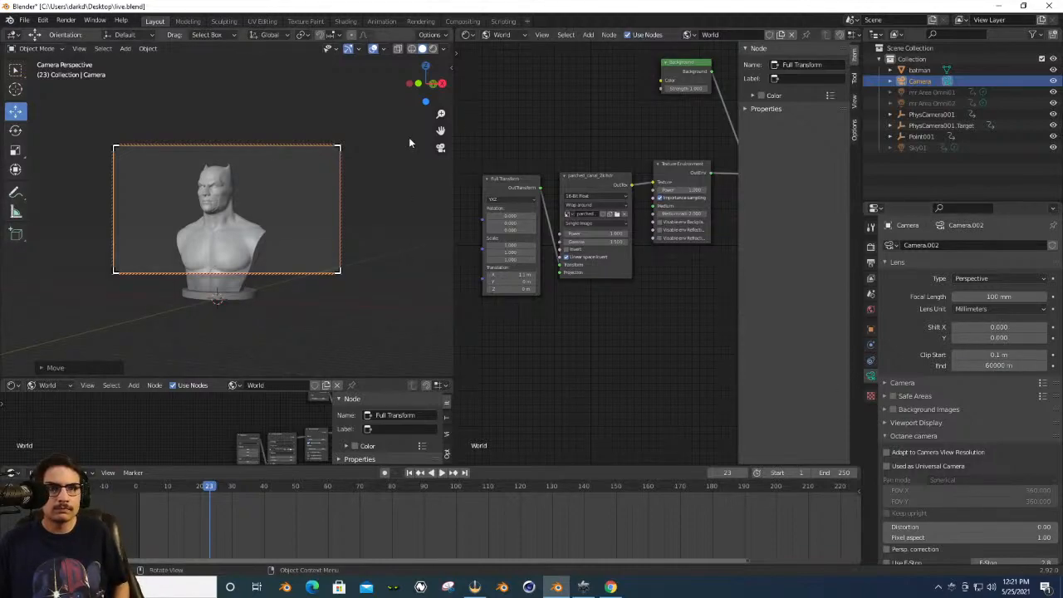
drag(440, 131, 440, 116)
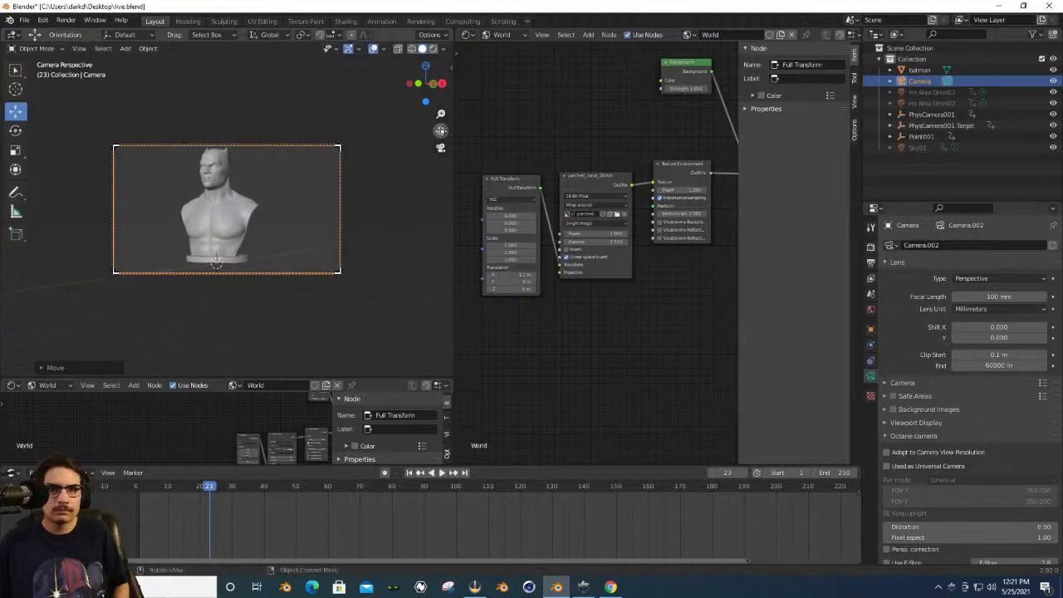
Add a plane at the bust's base and scale it up uniformly.
click(132, 49)
mouse_move(143, 61)
click(228, 64)
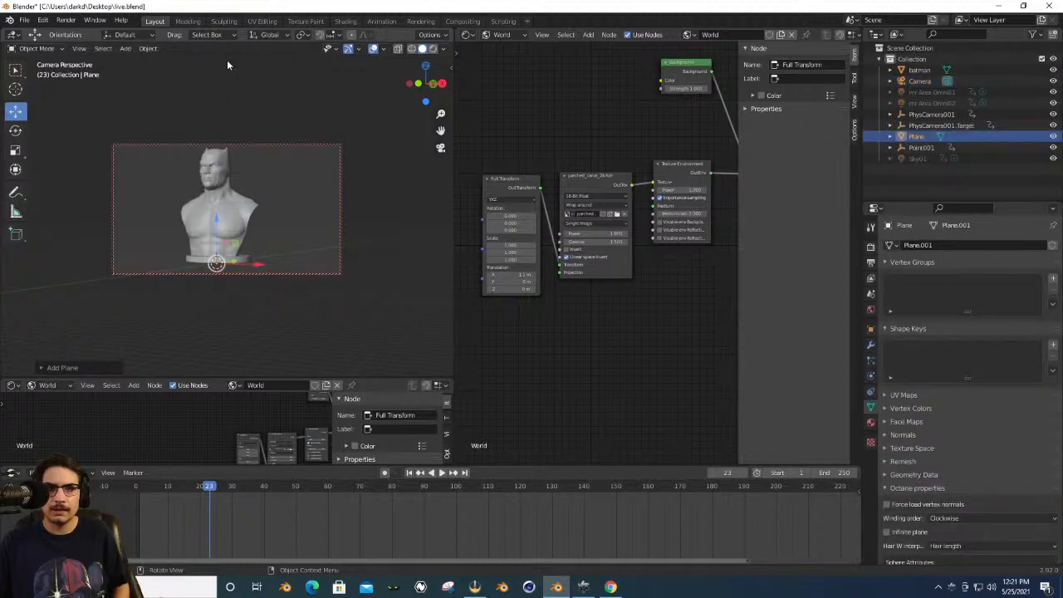
click(276, 240)
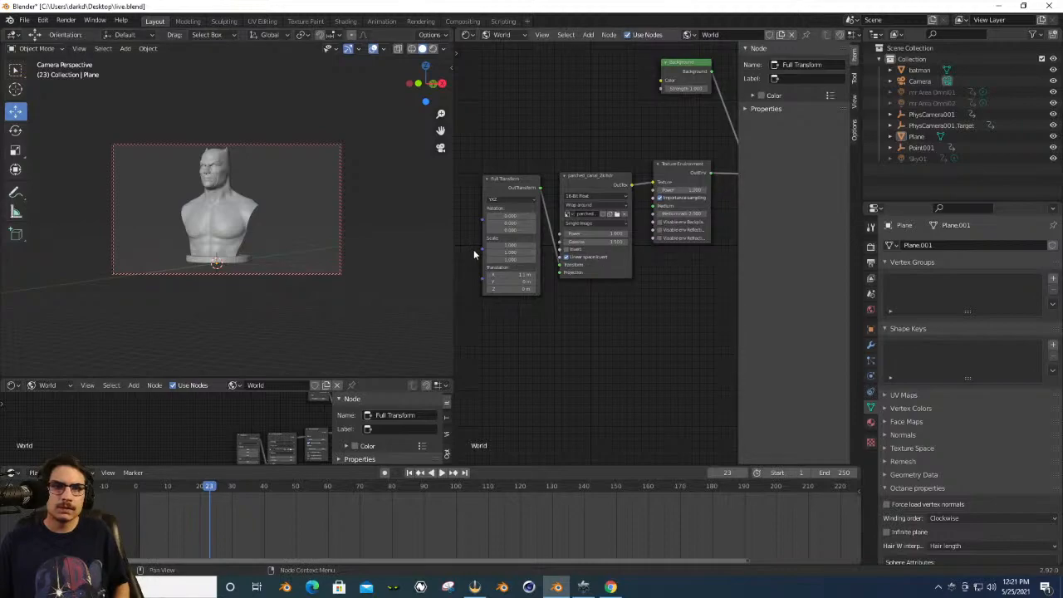
click(917, 137)
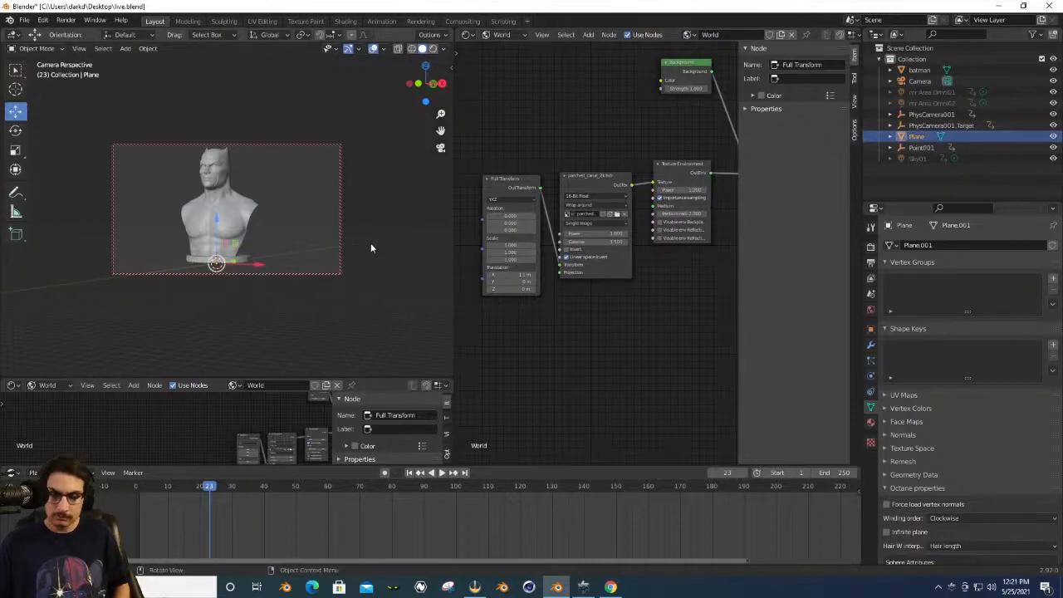
key(s)
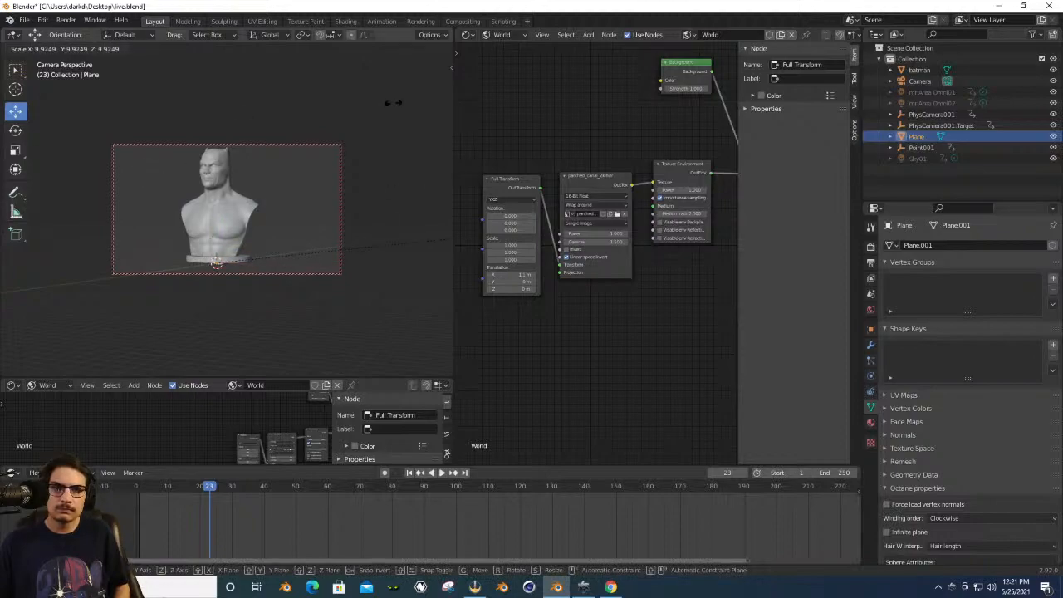
click(232, 81)
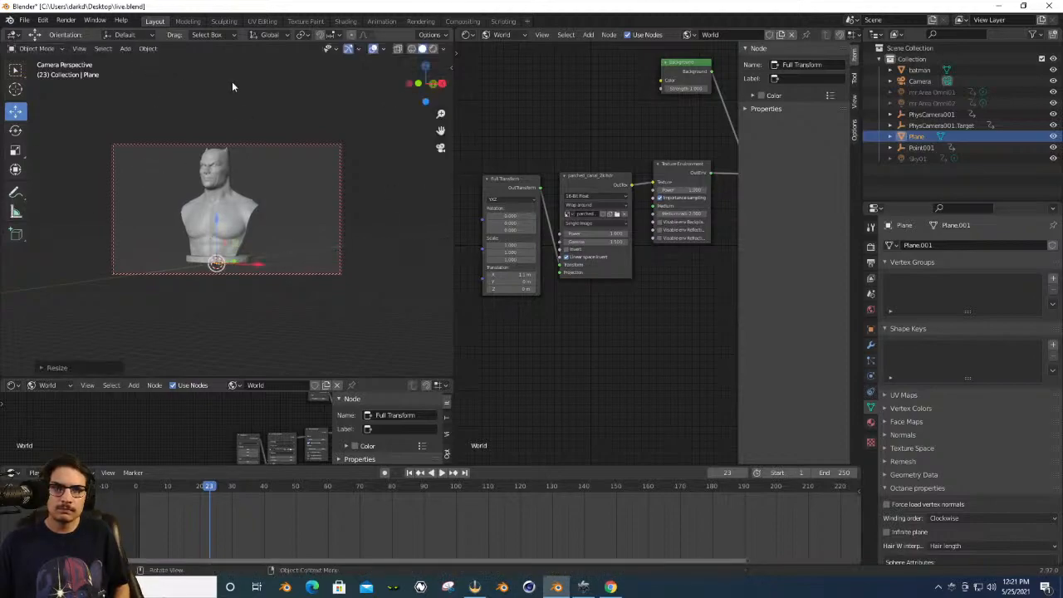
Leave the camera view for the front view and set the 3D viewport's clip end to 80000 m.
click(442, 150)
drag(425, 83, 413, 96)
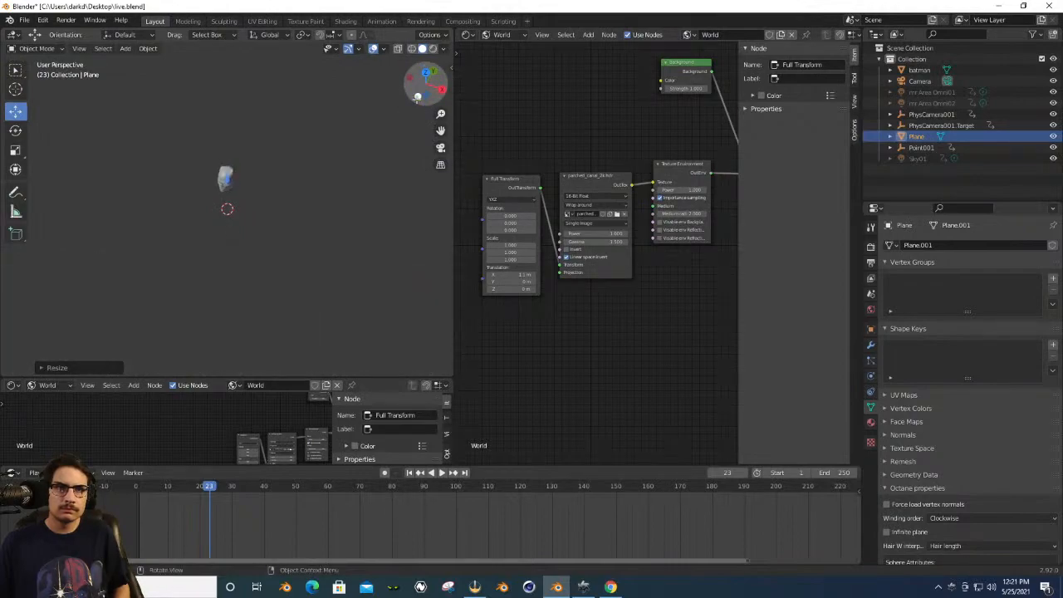
click(419, 97)
key(n)
click(408, 101)
text(80000)
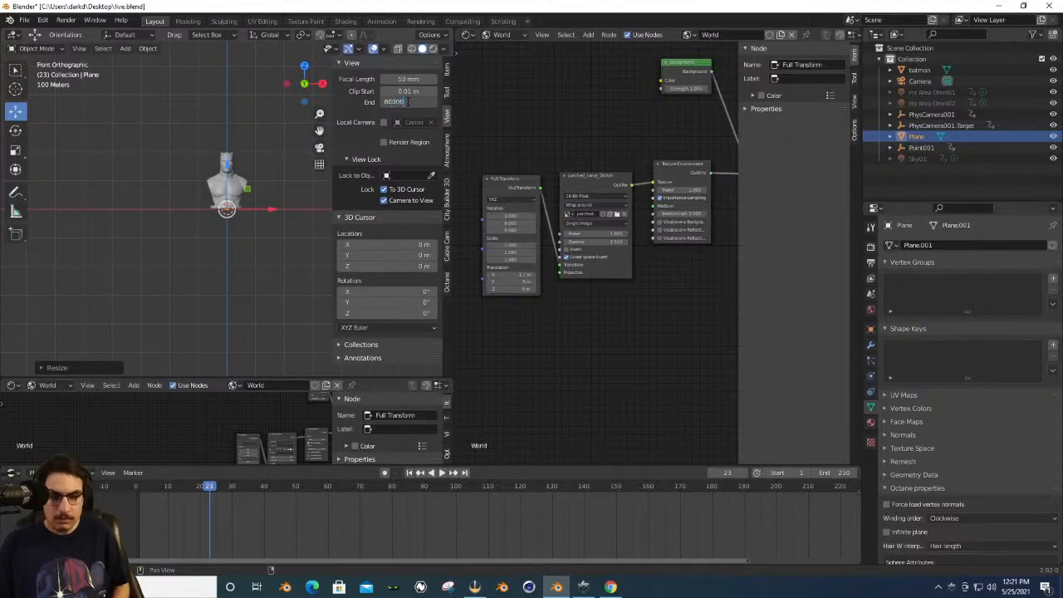
key(Return)
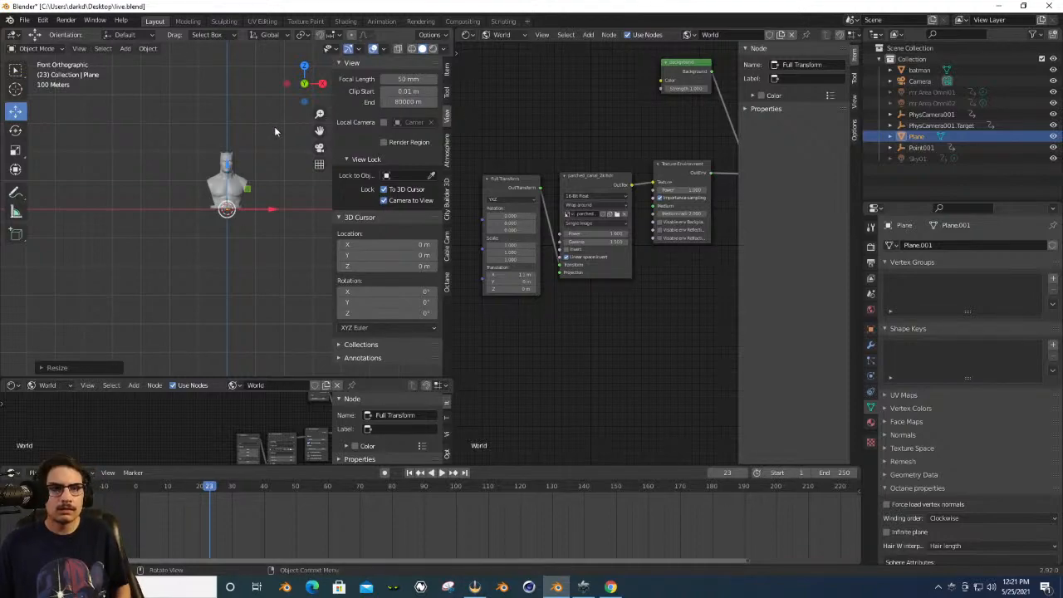
key(n)
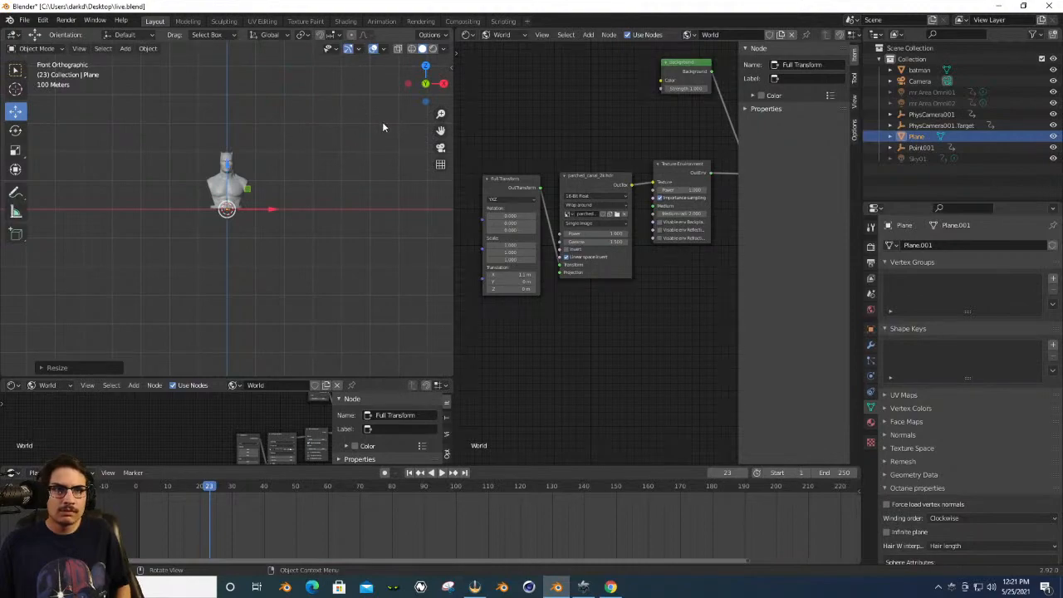
Scale the plane up into a wide ground surface around the bust and return to the camera view.
drag(423, 83, 313, 191)
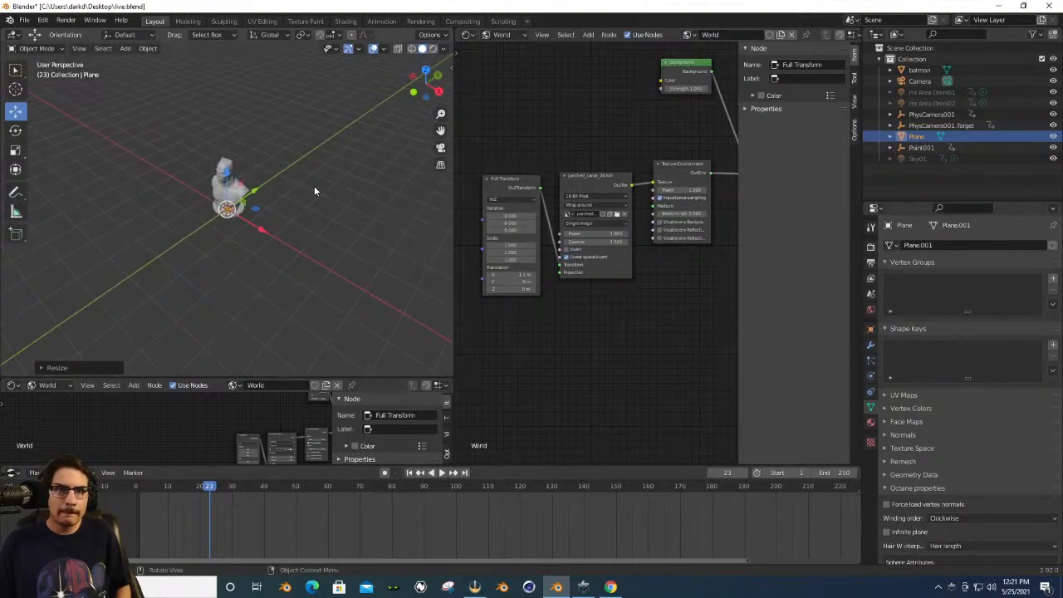
key(s)
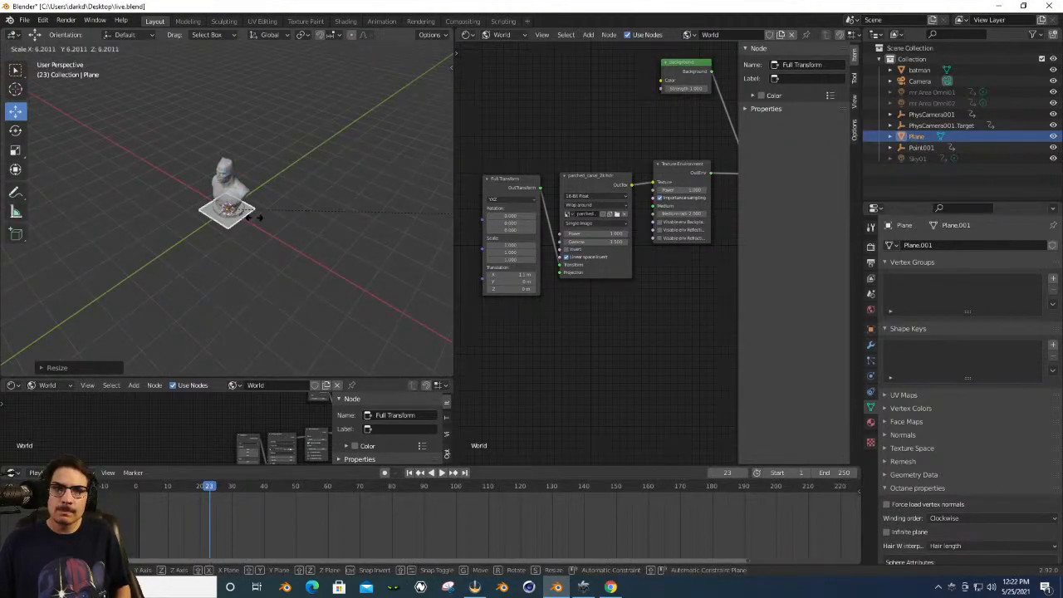
click(370, 176)
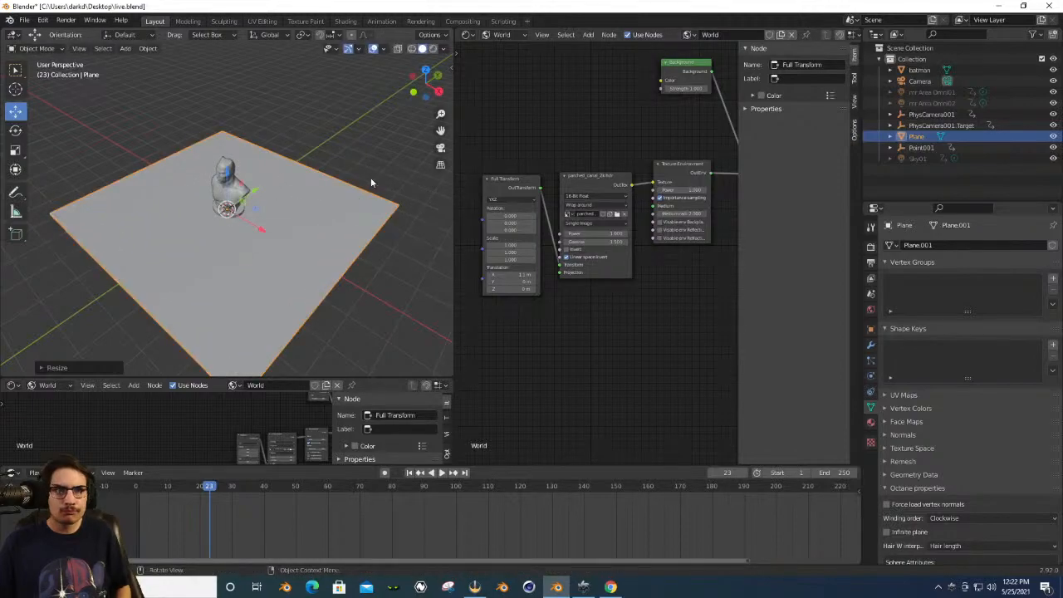
click(440, 148)
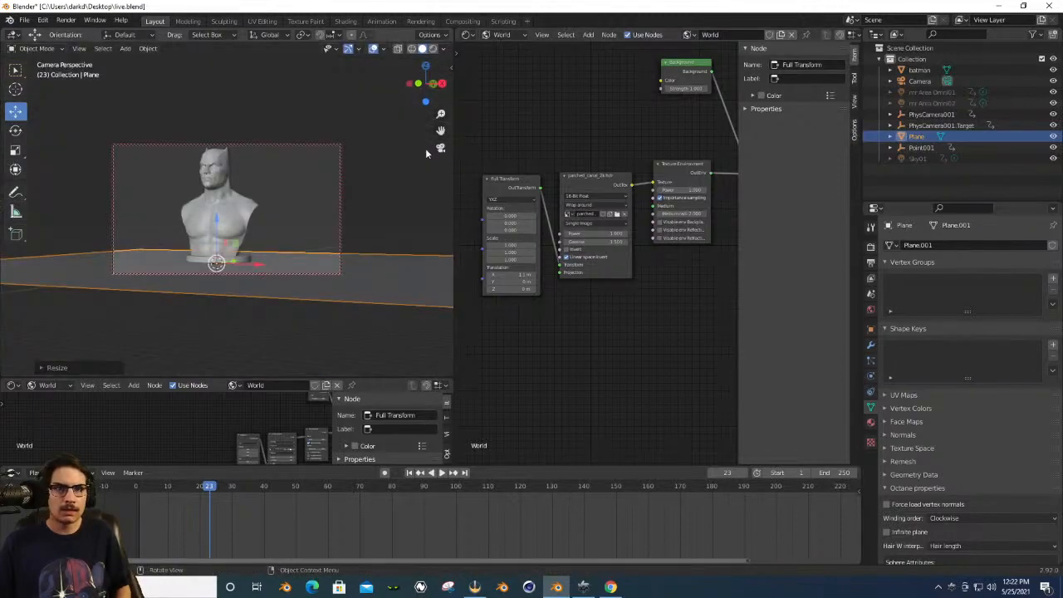
In rendered shading, adjust the HDRI image's gamma and raise its X translation to about 12 m, then return to solid shading.
click(433, 48)
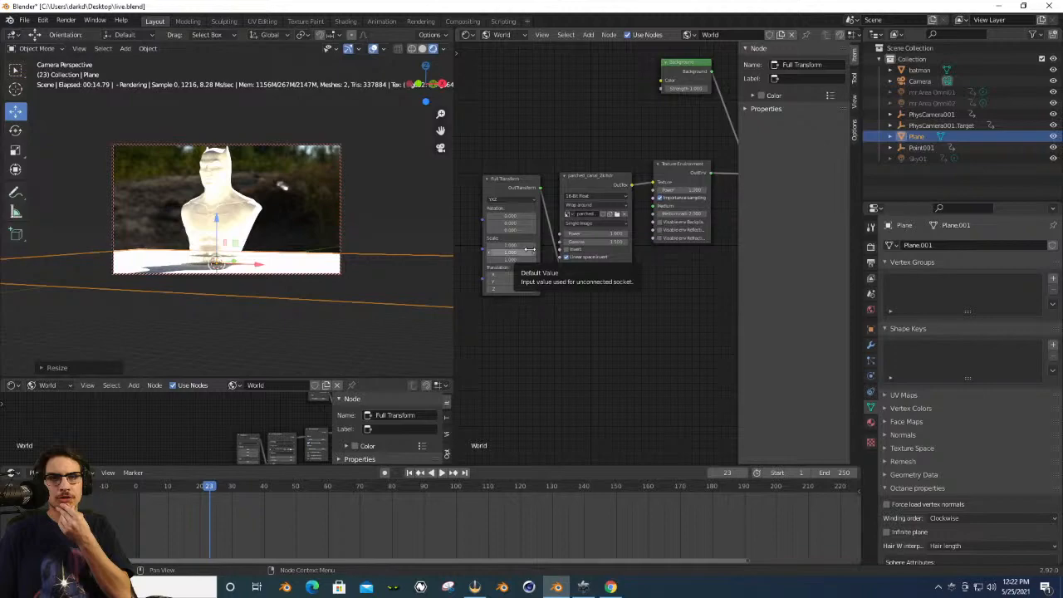
click(627, 243)
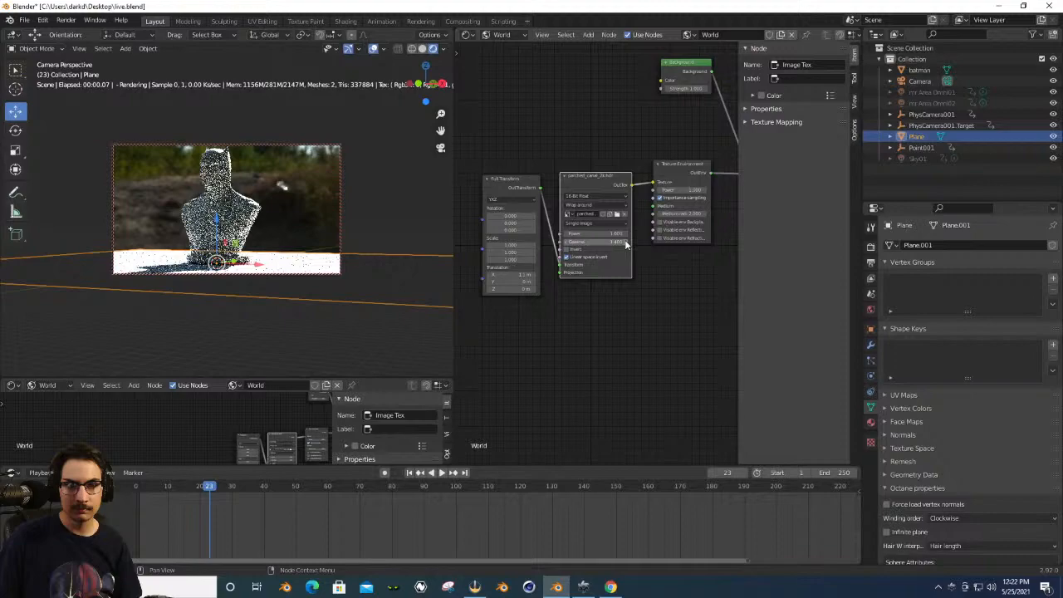
drag(520, 275, 532, 275)
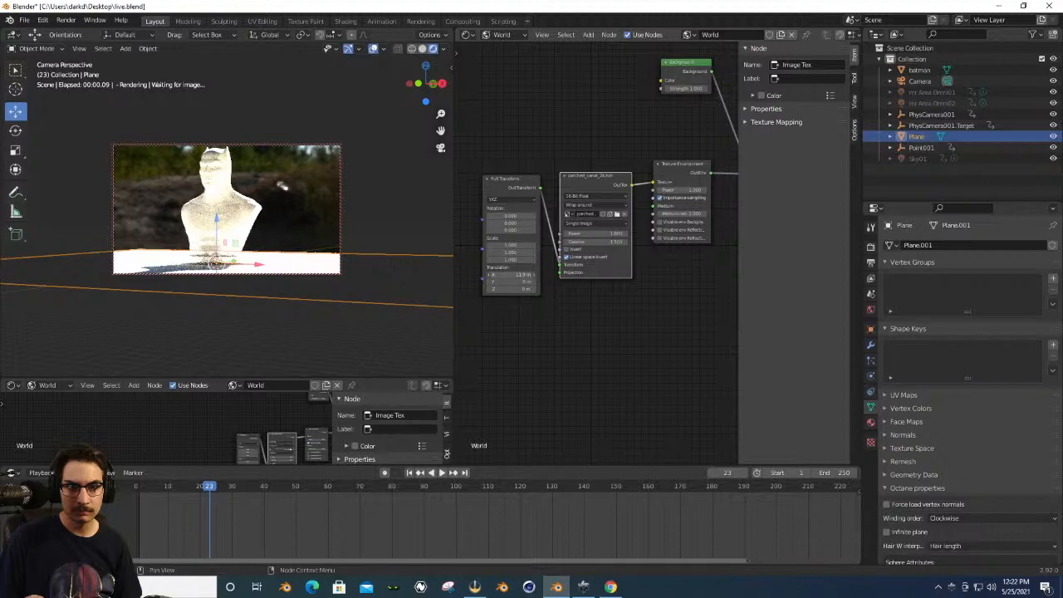
click(422, 49)
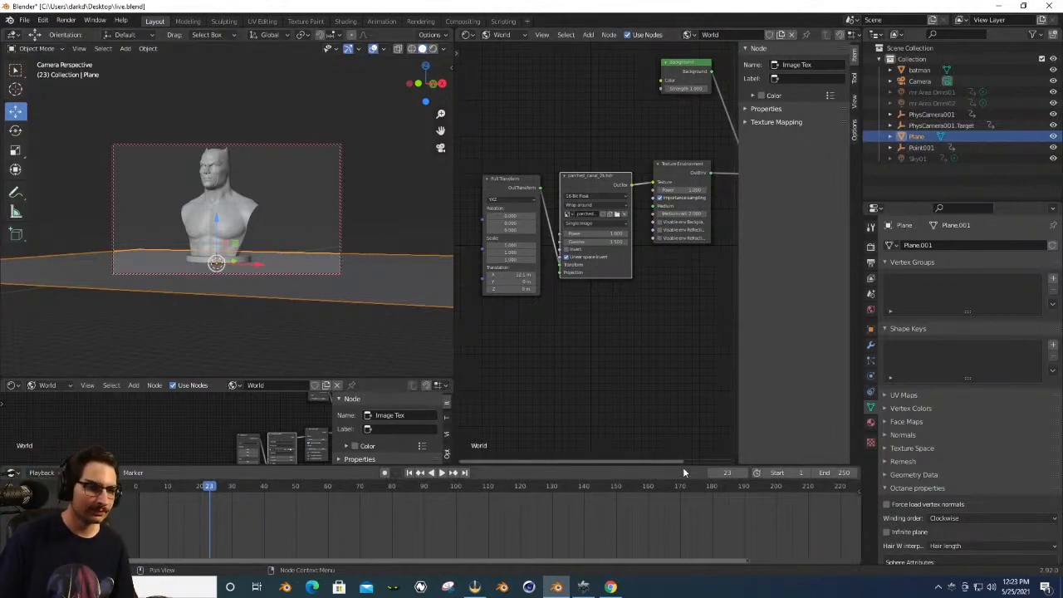
Switch to Chrome and check the live stream's status and chat in YouTube Studio.
click(611, 587)
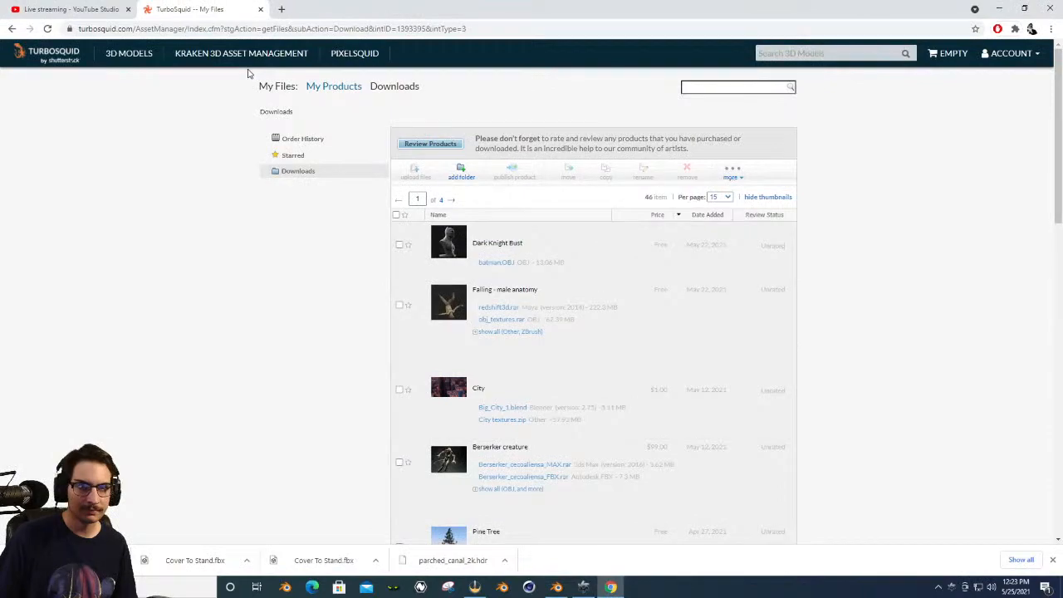
click(63, 9)
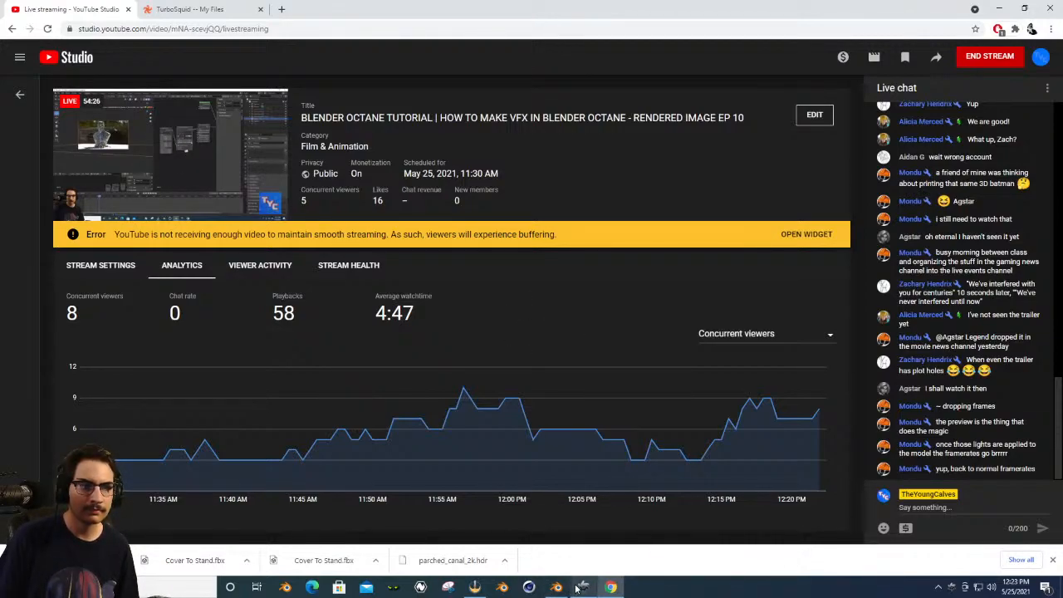
mouse_move(578, 588)
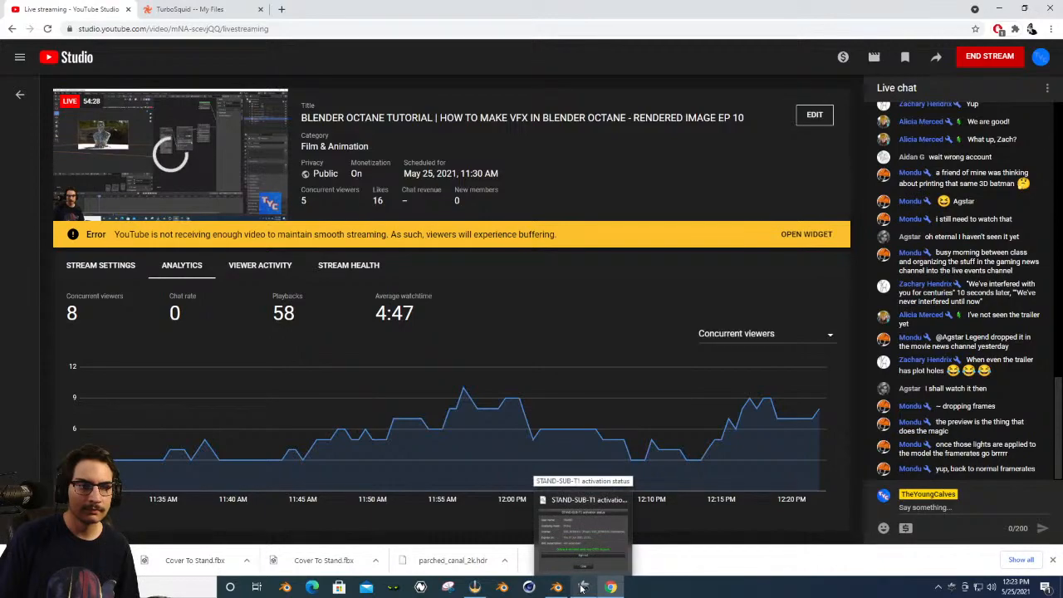
Switch to OBS, restart the live stream, and switch to the other Blender window.
click(474, 587)
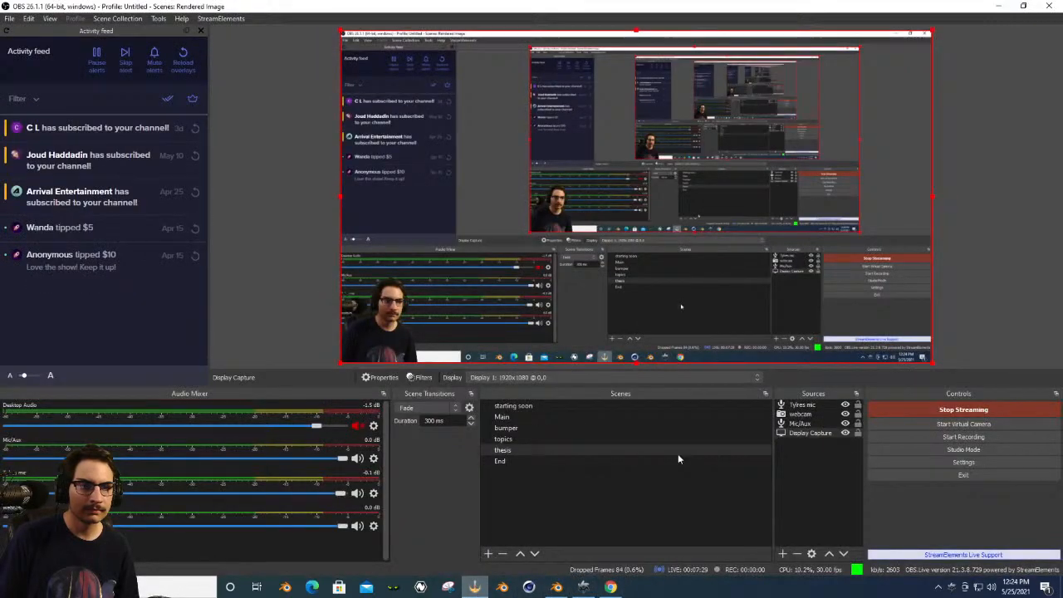
click(975, 407)
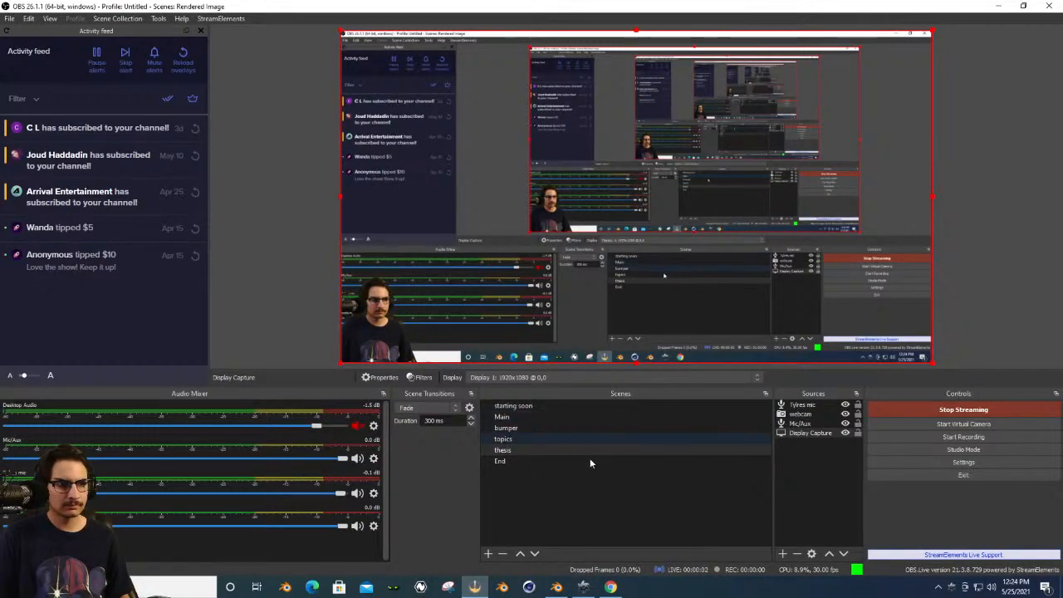
mouse_move(611, 587)
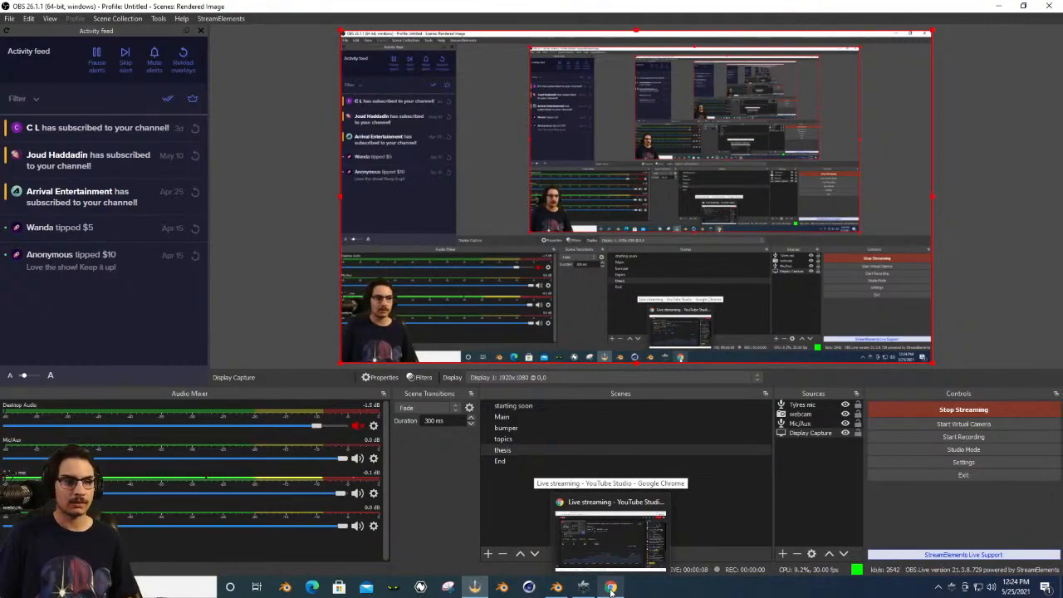
click(502, 587)
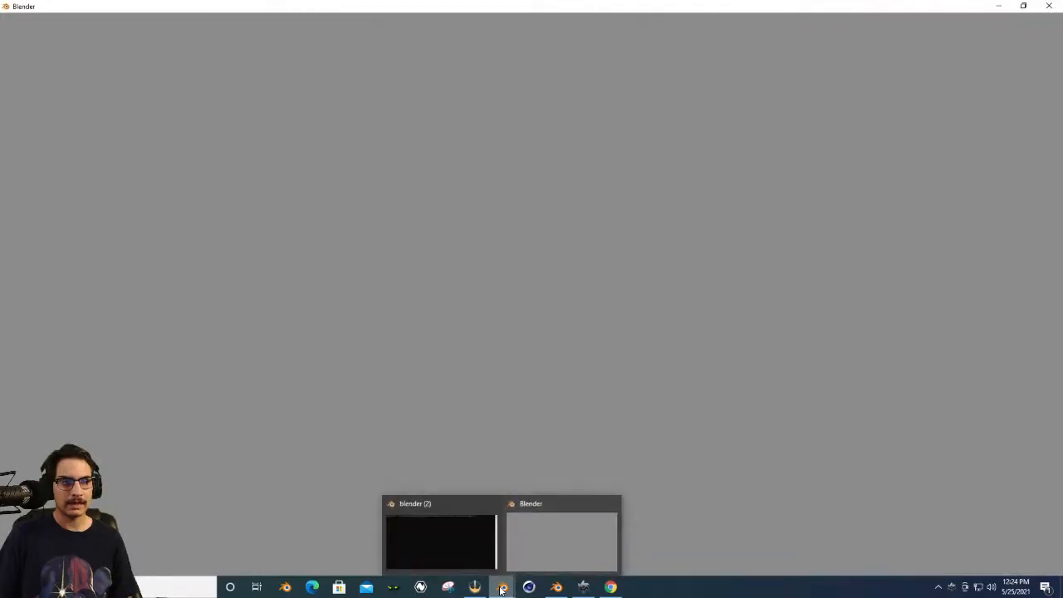
Close the blank second Blender instance from the taskbar and switch OBS's live scene to Main.
right_click(503, 587)
click(497, 568)
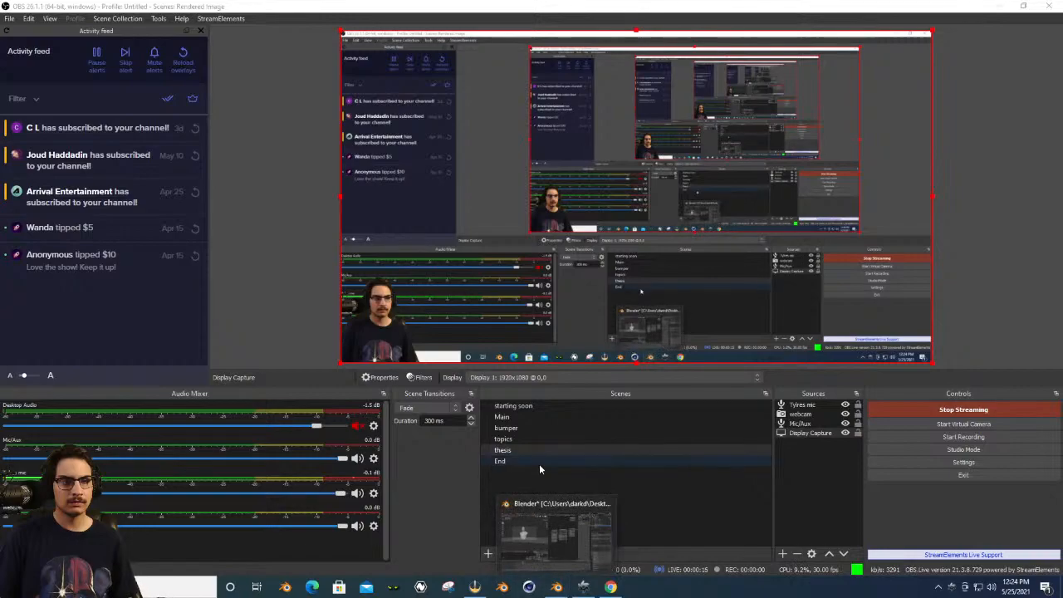
click(519, 418)
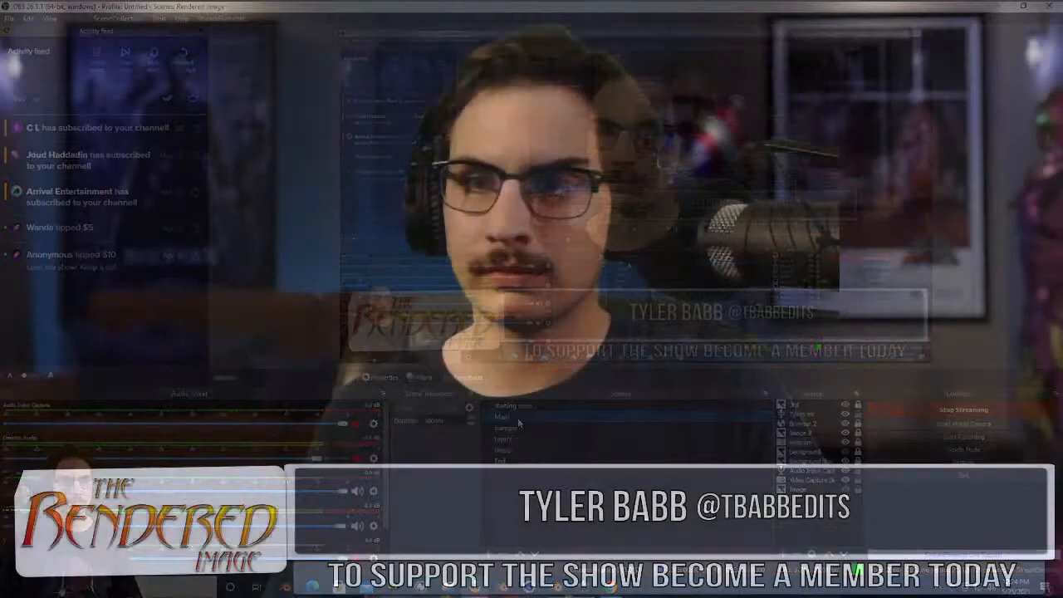
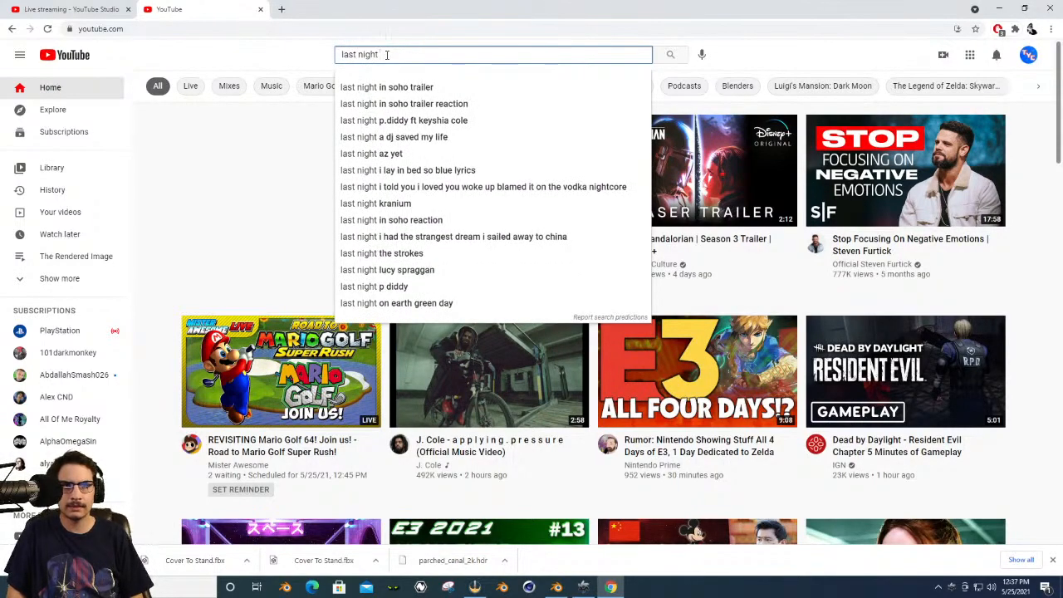
Search YouTube for "last night in soho trailer".
click(394, 86)
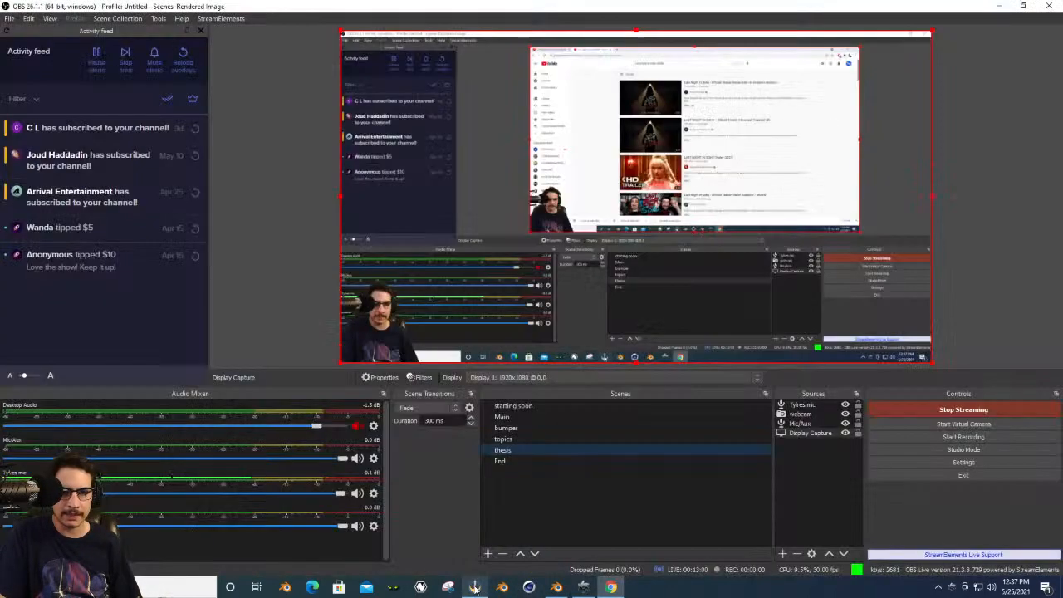
Switch to OBS and add a new Audio Input Capture source with the Default device to the thesis scene.
click(474, 587)
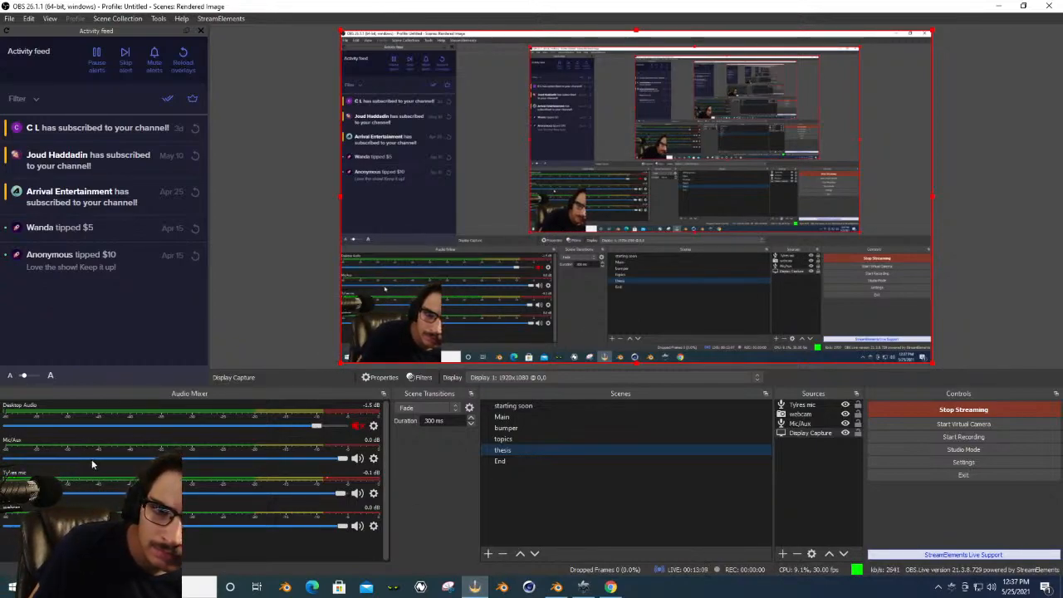
click(806, 456)
click(781, 553)
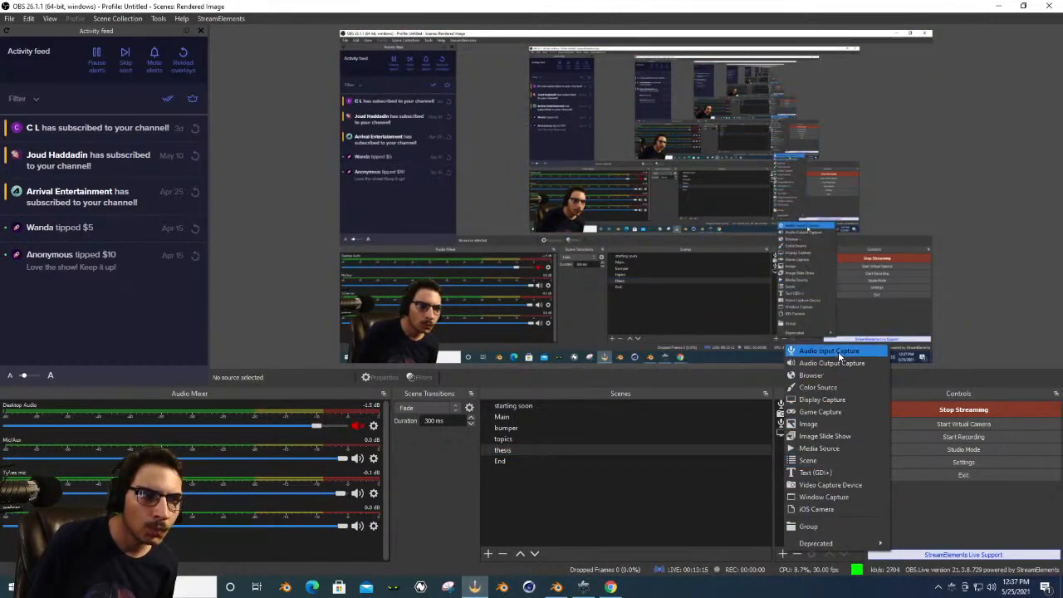
click(837, 353)
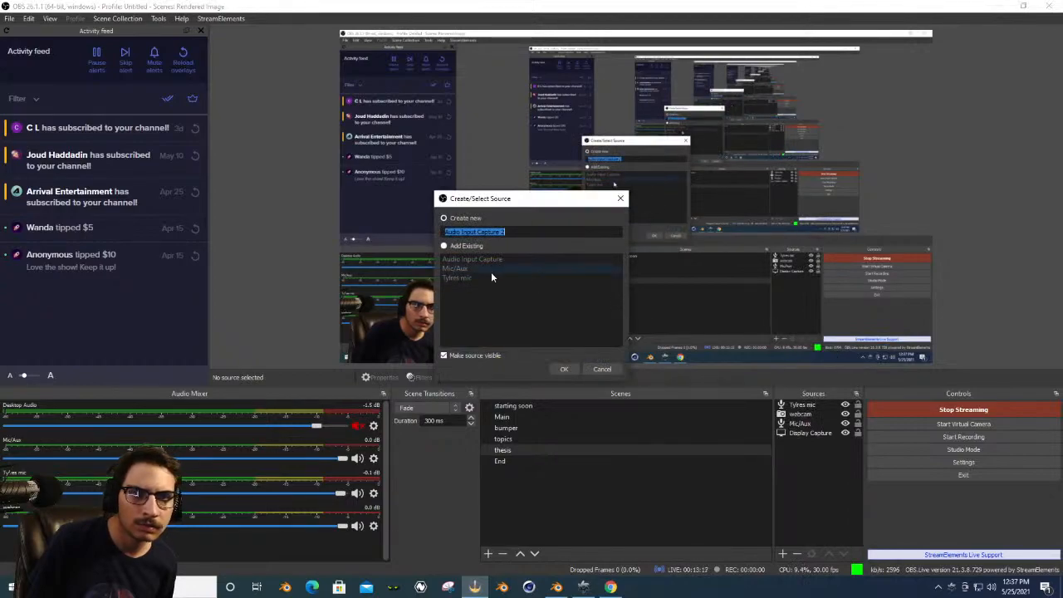
click(567, 368)
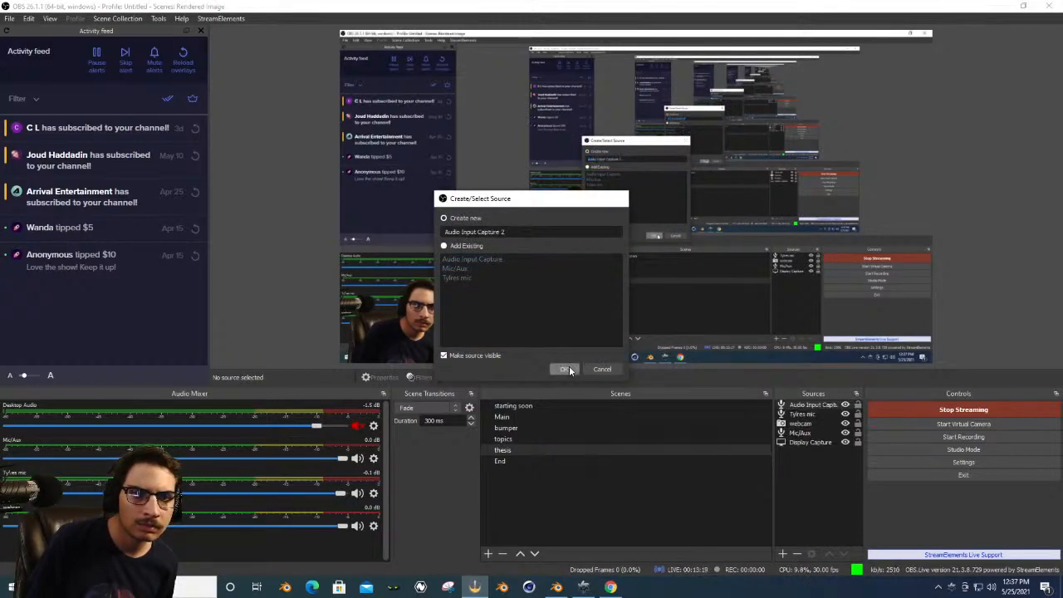
click(441, 148)
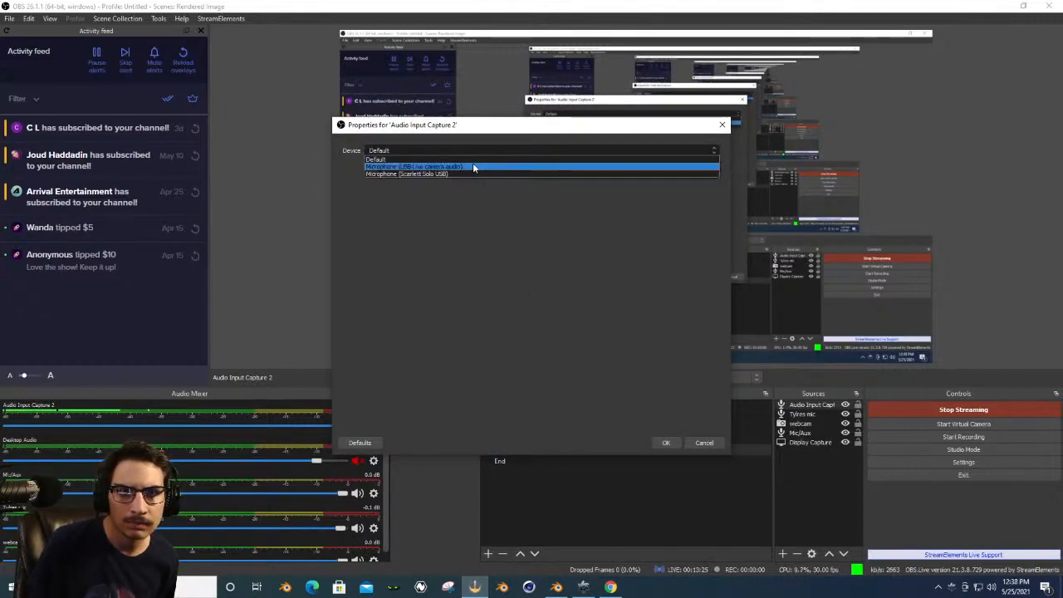
click(468, 163)
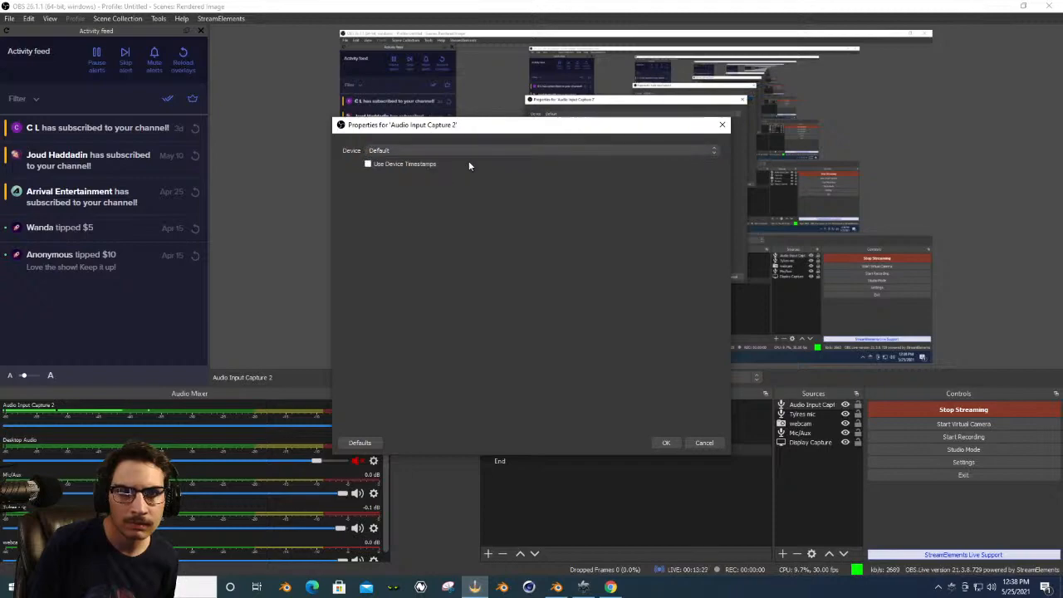
click(704, 443)
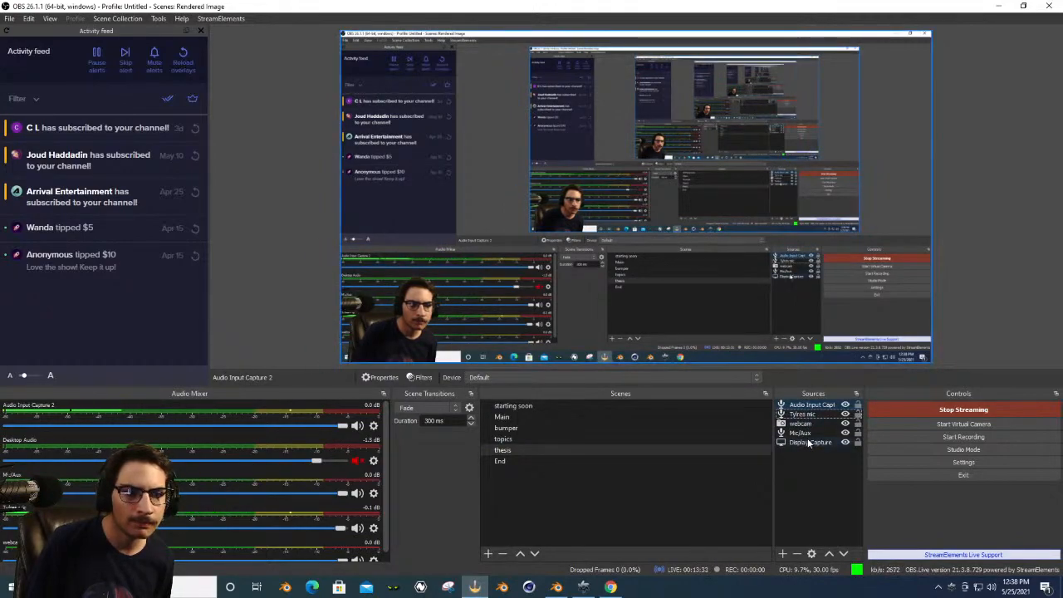
Select the thesis scene's Display Capture source and unmute Desktop Audio.
click(696, 451)
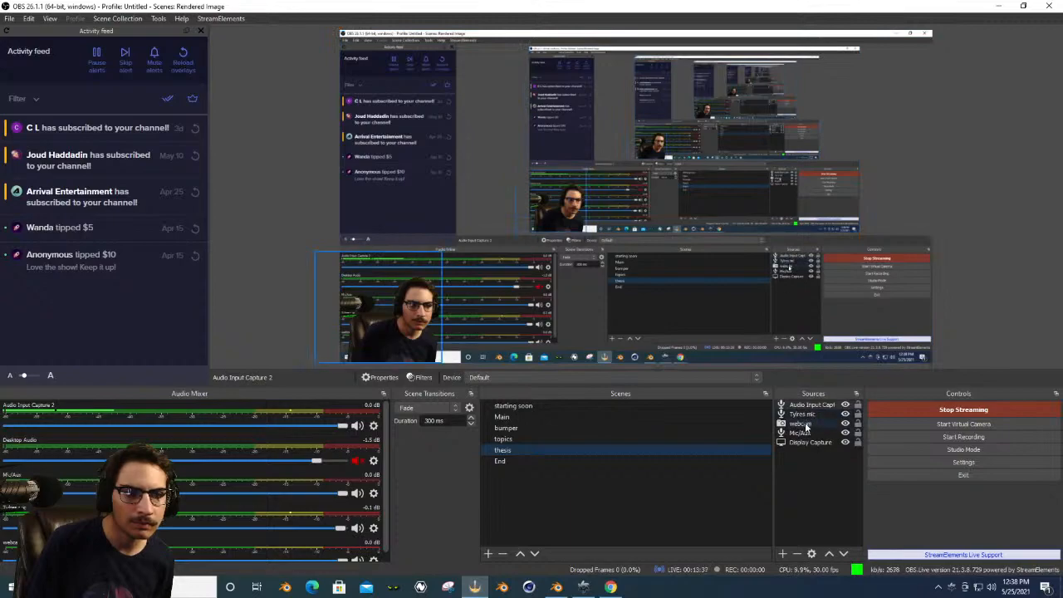
click(812, 442)
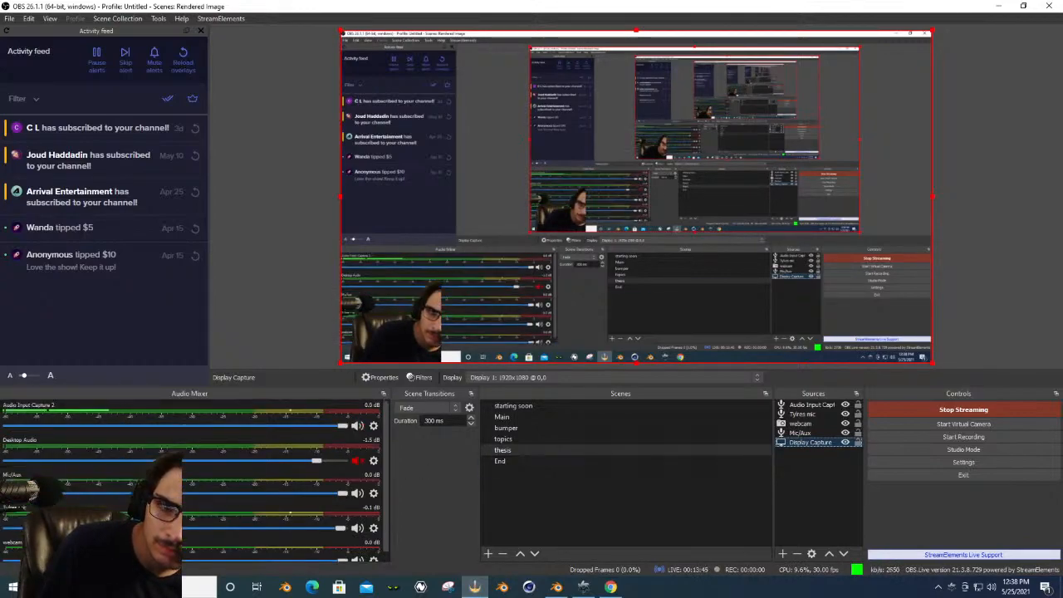
click(357, 461)
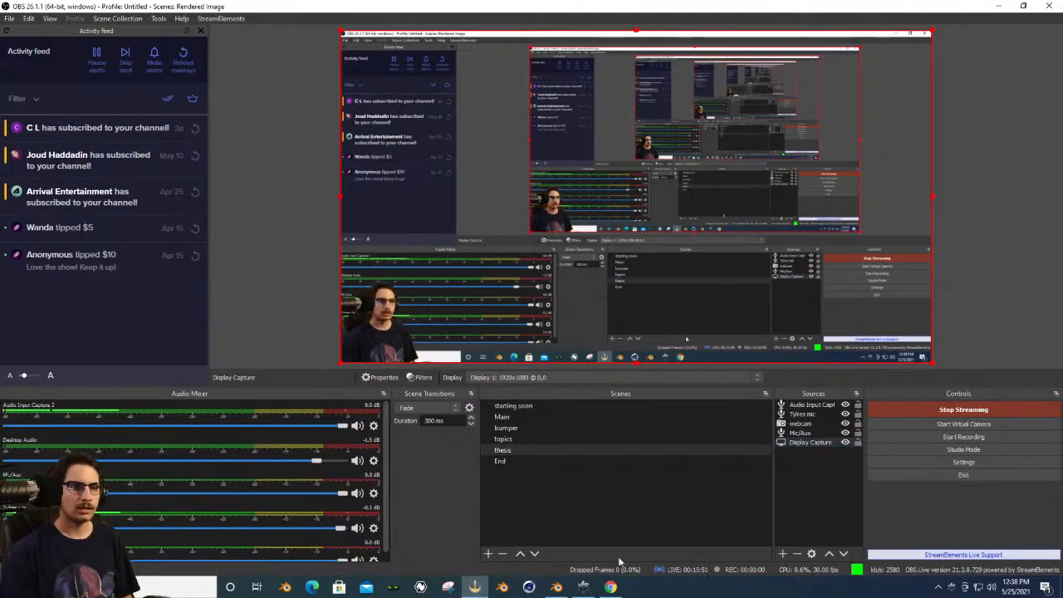
In Chrome, open the Focus Features teaser for Last Night in Soho, pause it, try full screen and dismiss the downloads bar.
click(610, 587)
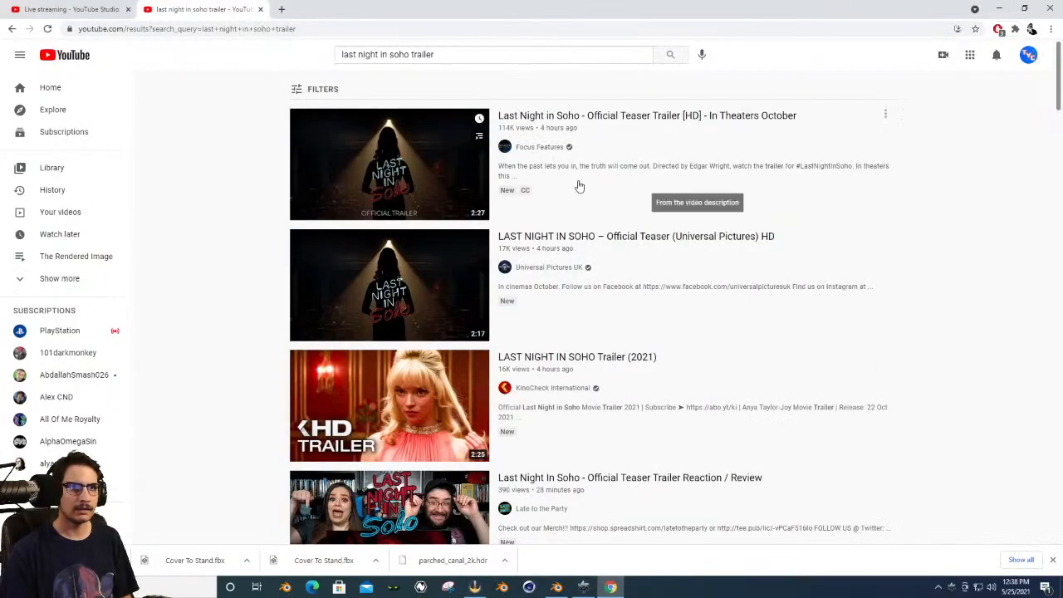
click(617, 117)
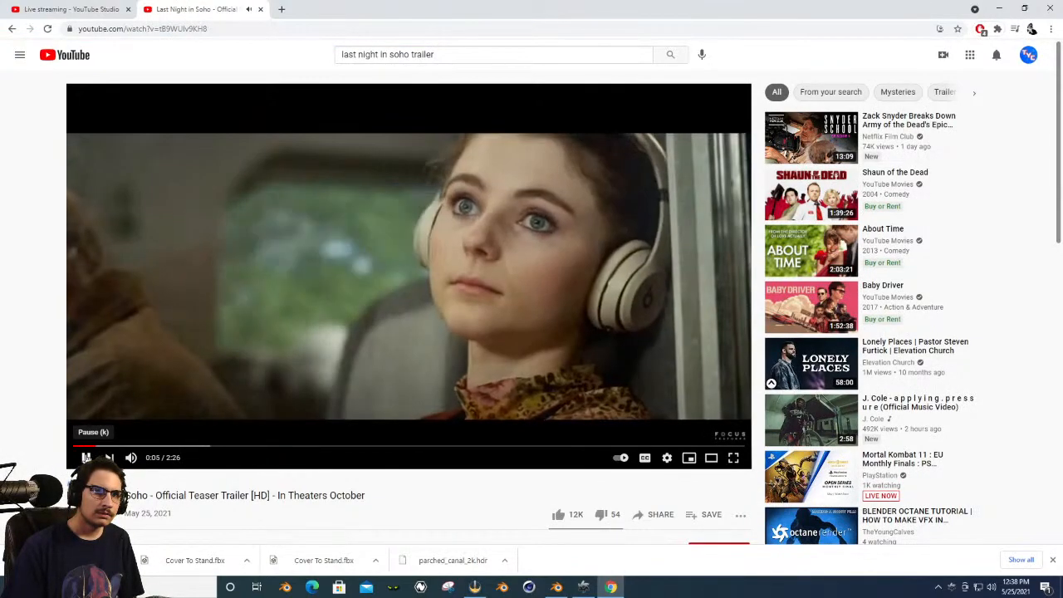
click(86, 456)
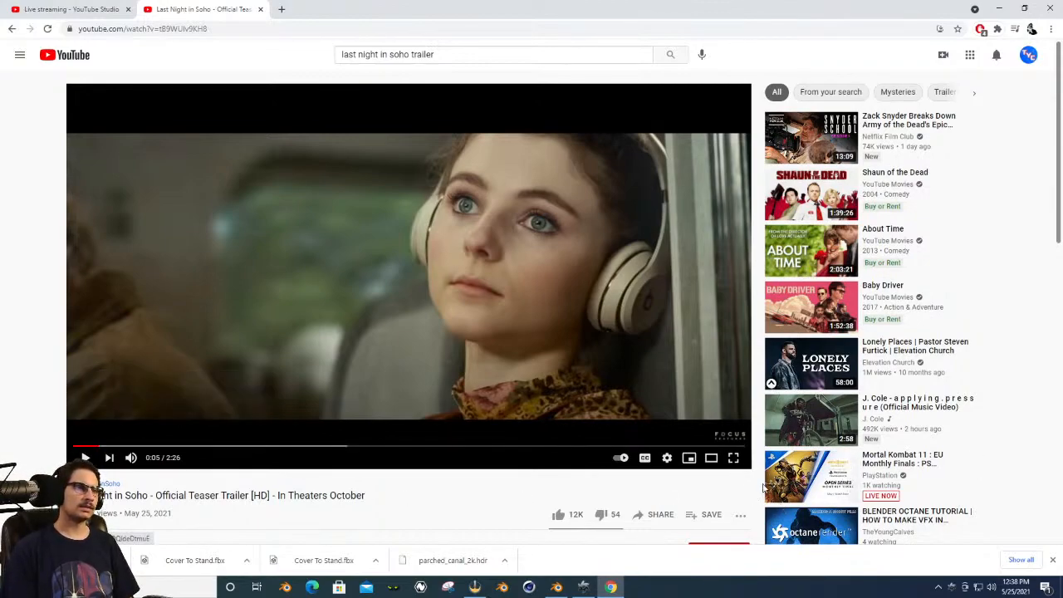
click(742, 463)
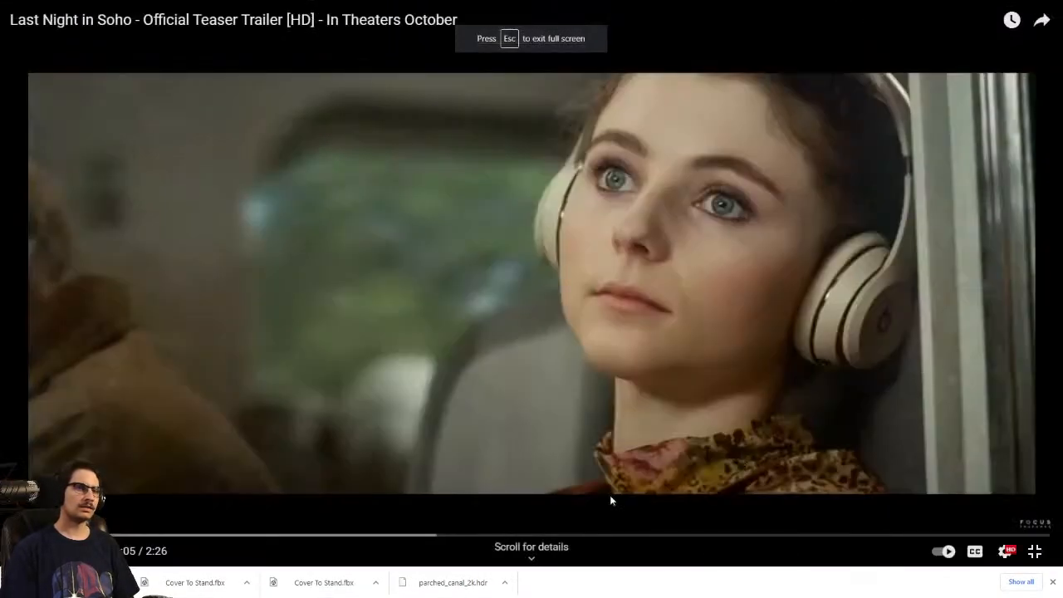
click(1053, 583)
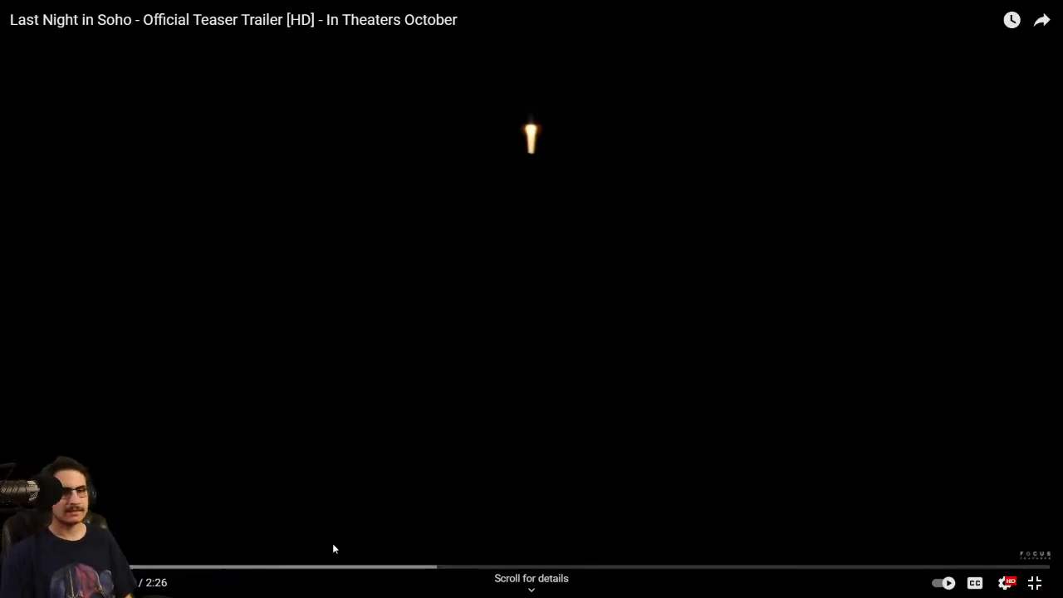
click(1035, 585)
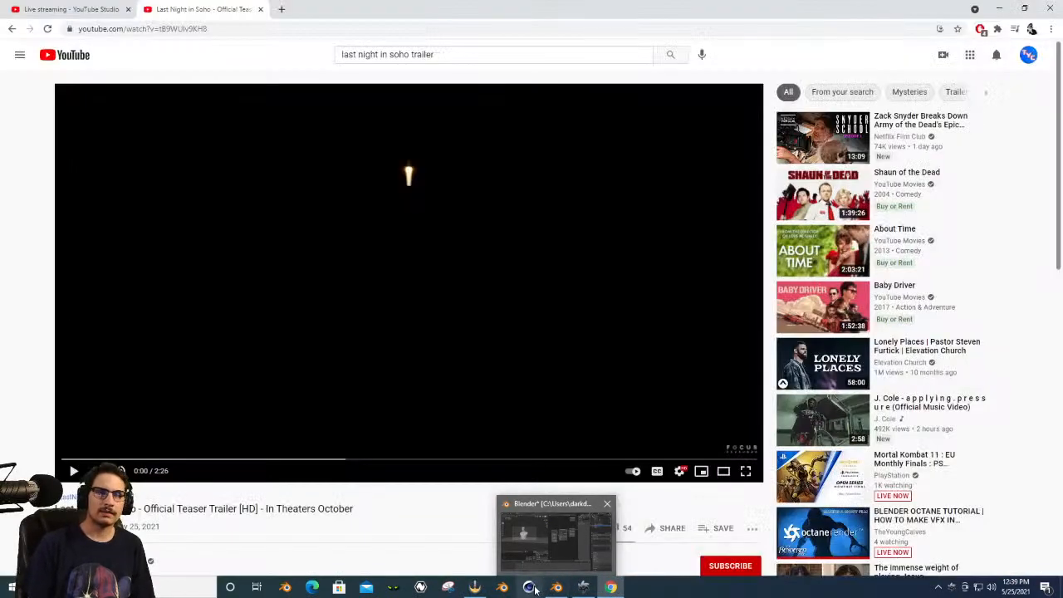
In OBS's Advanced Audio Properties, set the audio monitoring of Desktop Audio to Monitor and Output.
click(474, 587)
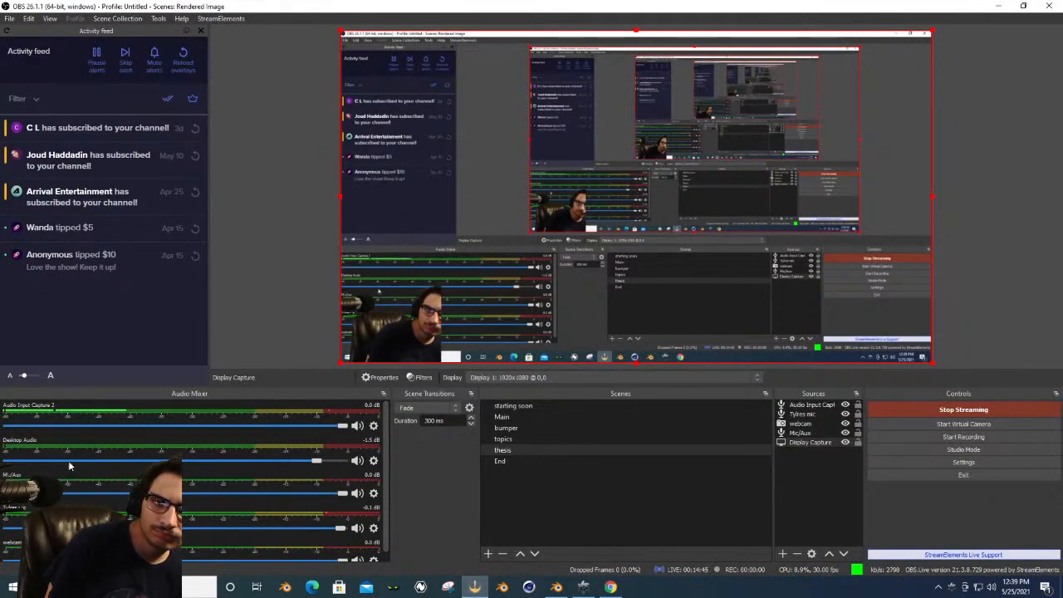
click(374, 461)
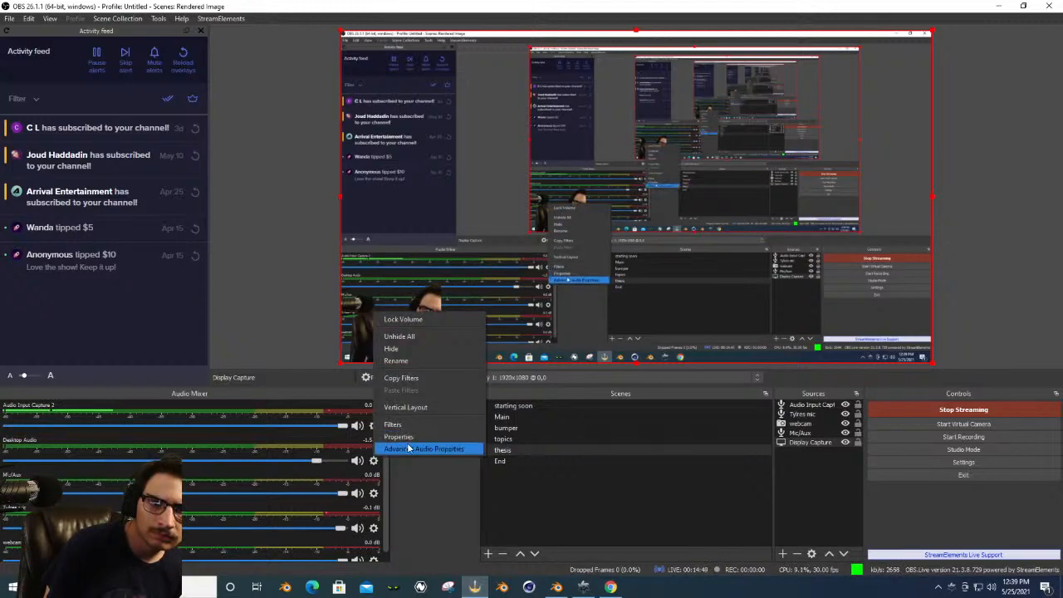
click(408, 447)
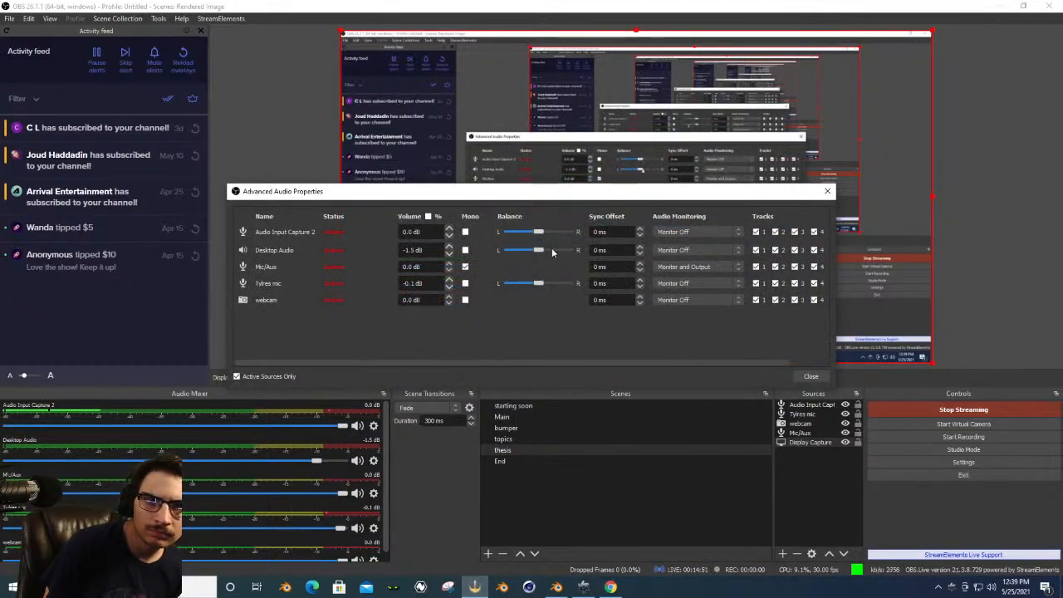
click(718, 250)
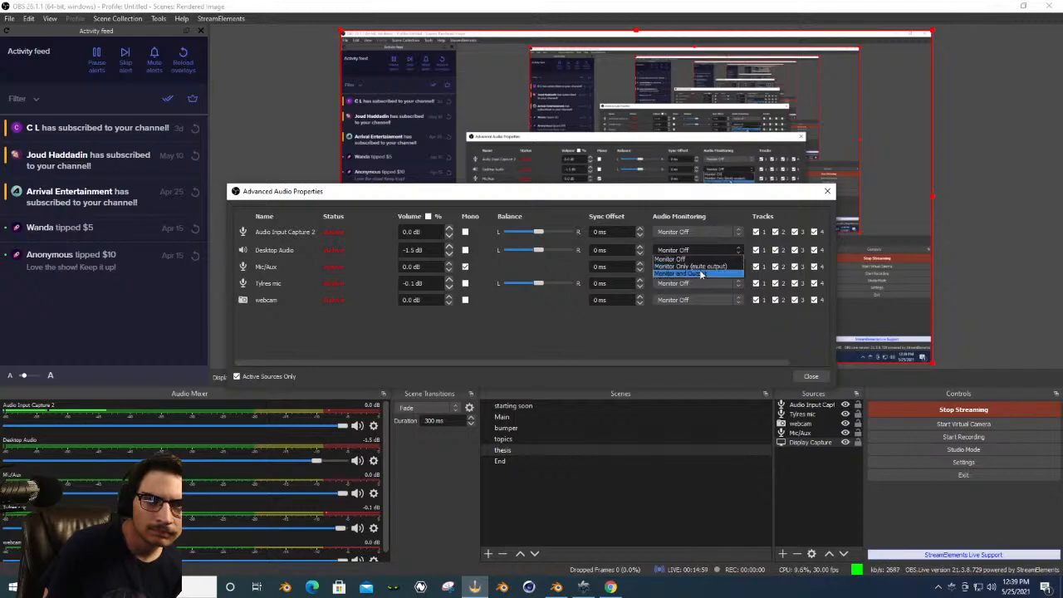
click(700, 274)
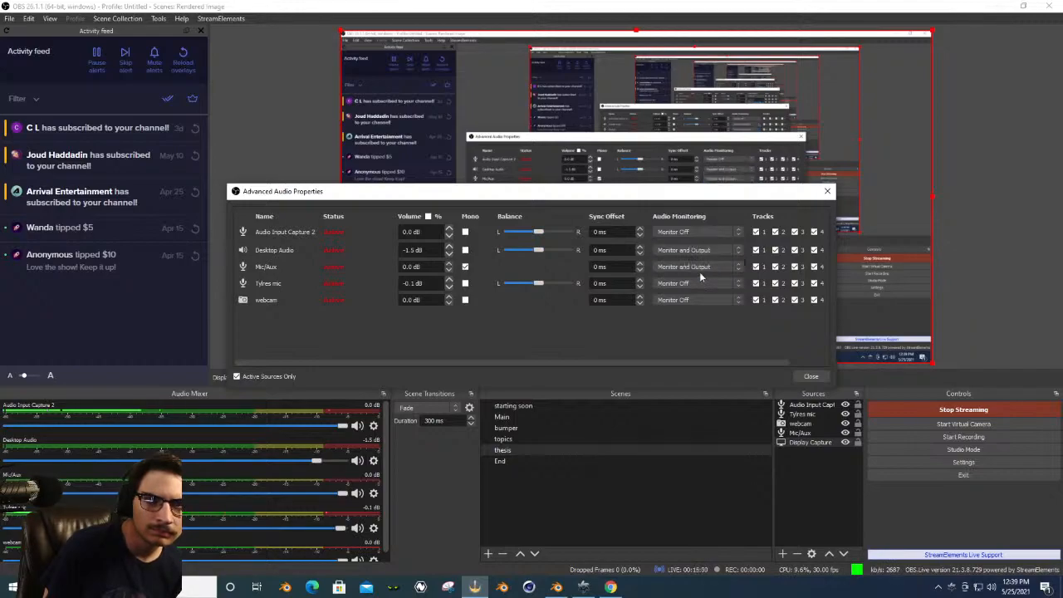
click(808, 376)
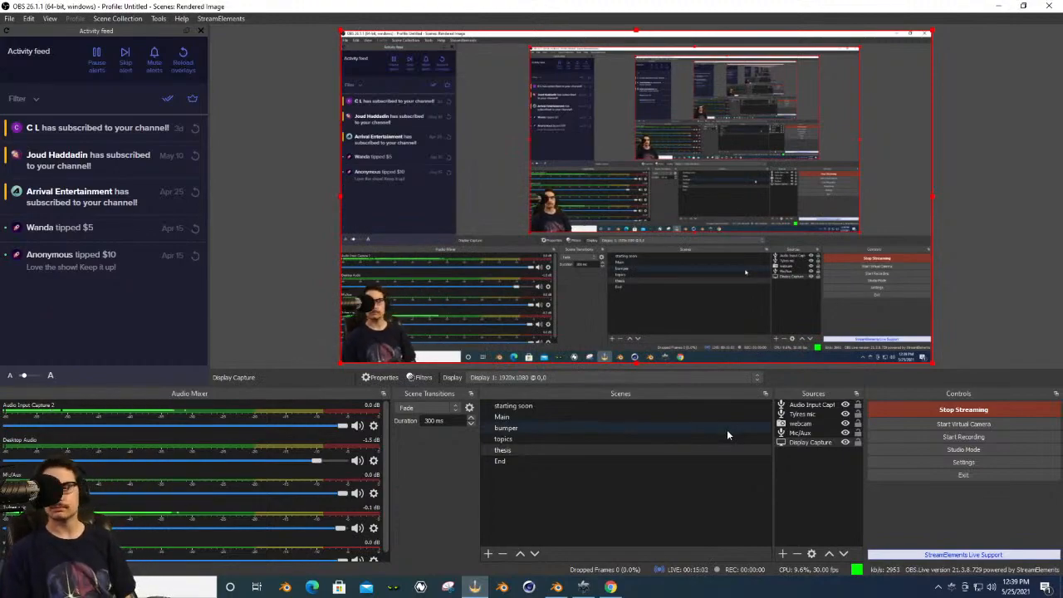
Return to Chrome, play the first seconds of the trailer as a sound test, pause it and rewind to the start.
mouse_move(606, 587)
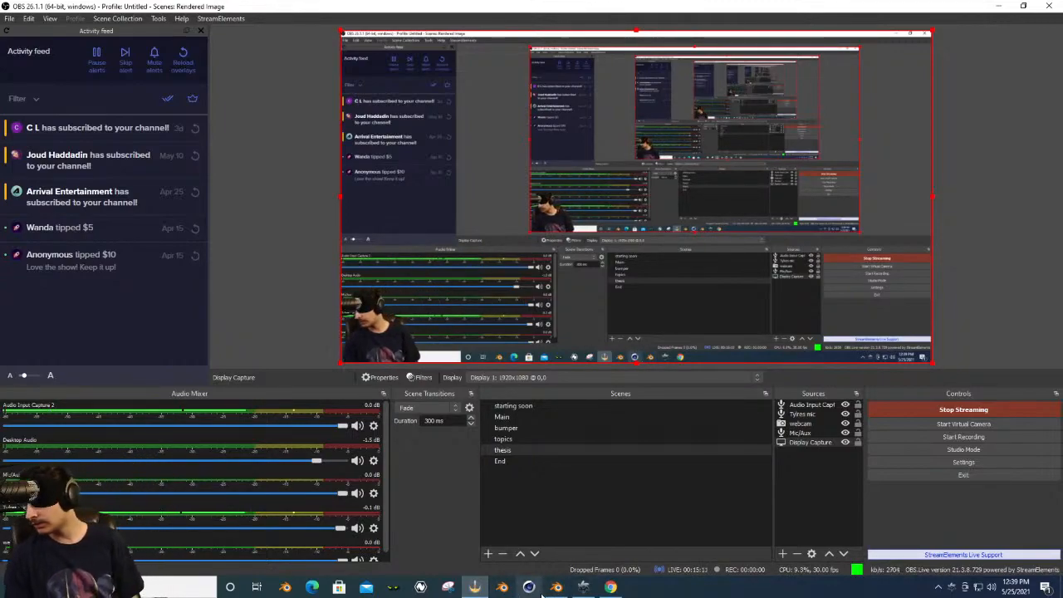
click(614, 589)
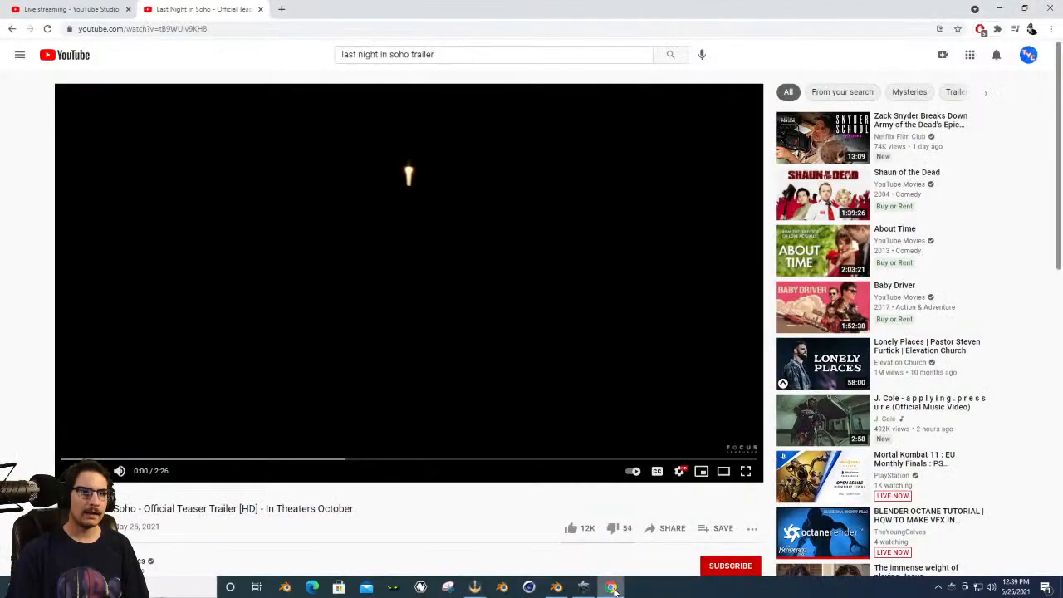
click(75, 472)
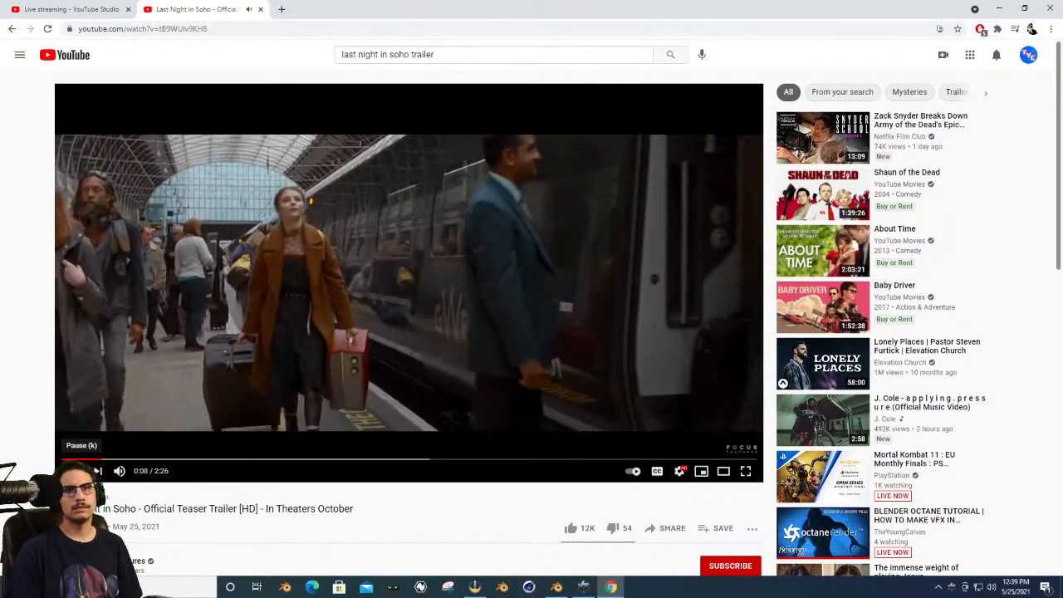
click(73, 470)
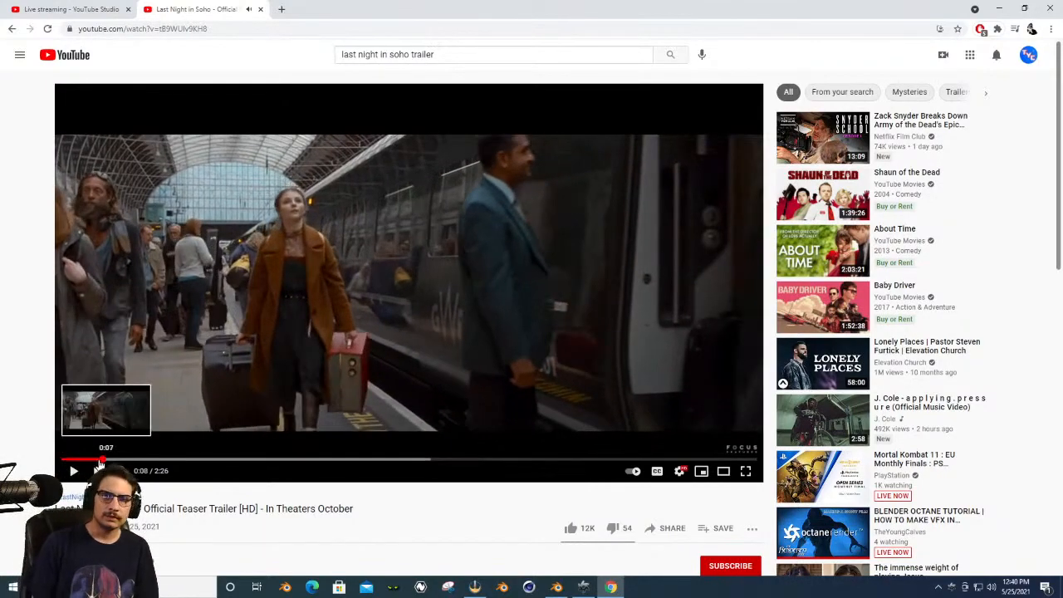
click(63, 460)
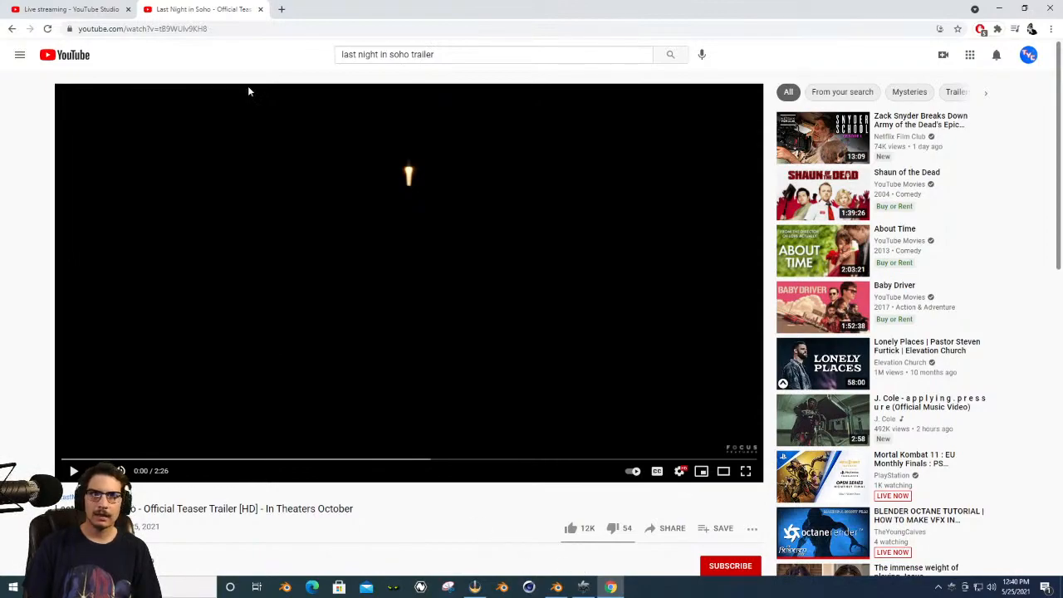
Copy the trailer's web address in Chrome and add it to OBS's thesis scene as a new browser source named trailer.
click(212, 28)
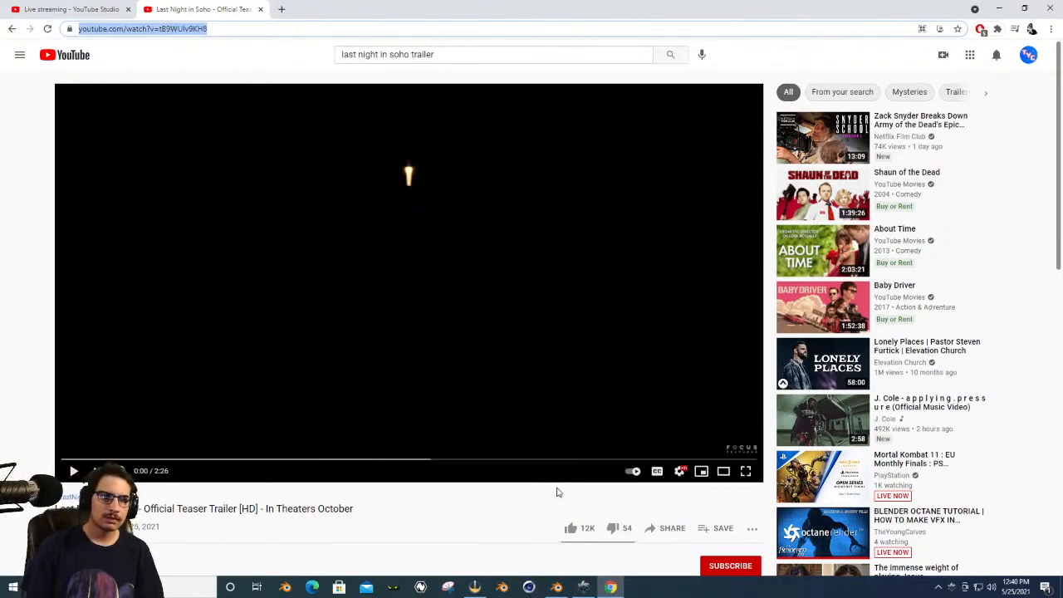
click(473, 587)
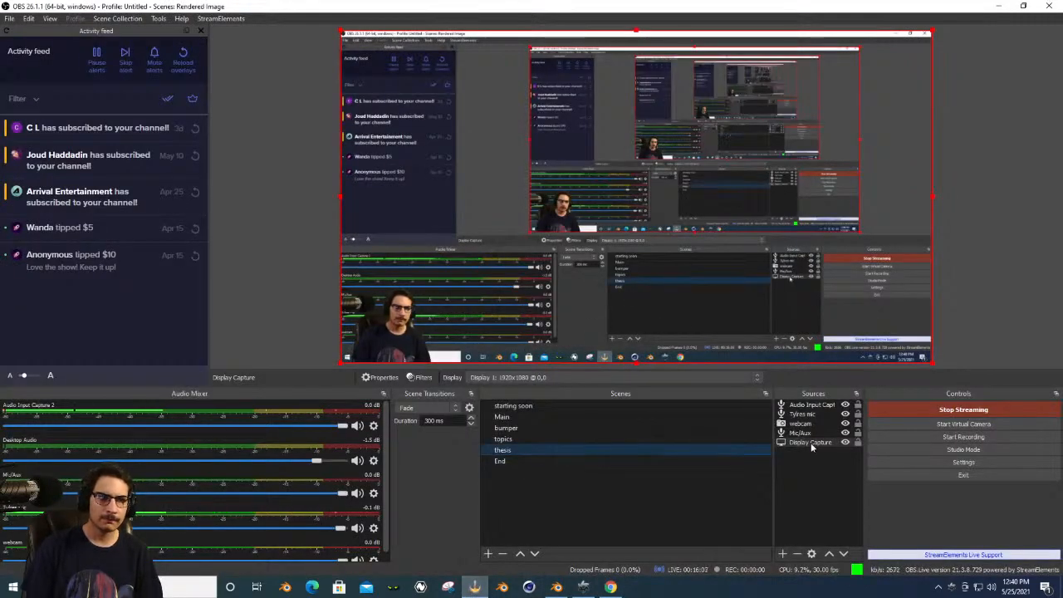
click(797, 465)
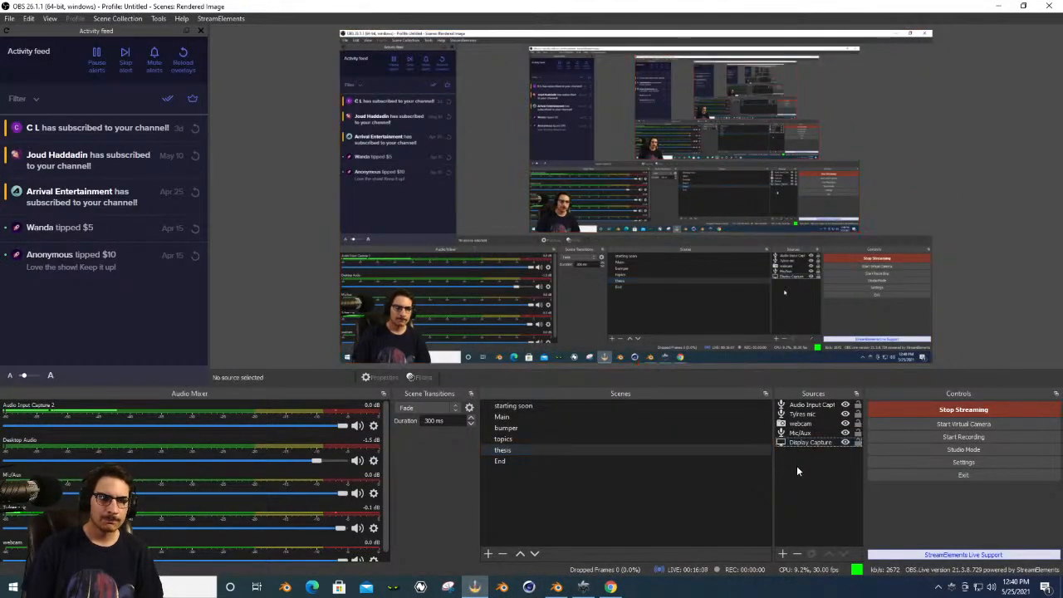
click(785, 552)
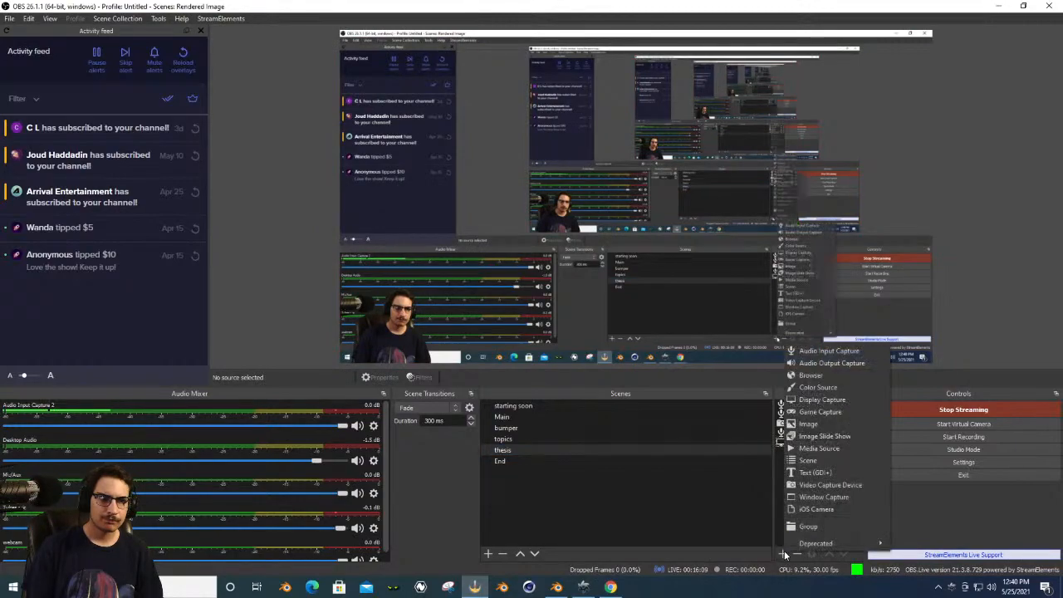
click(831, 374)
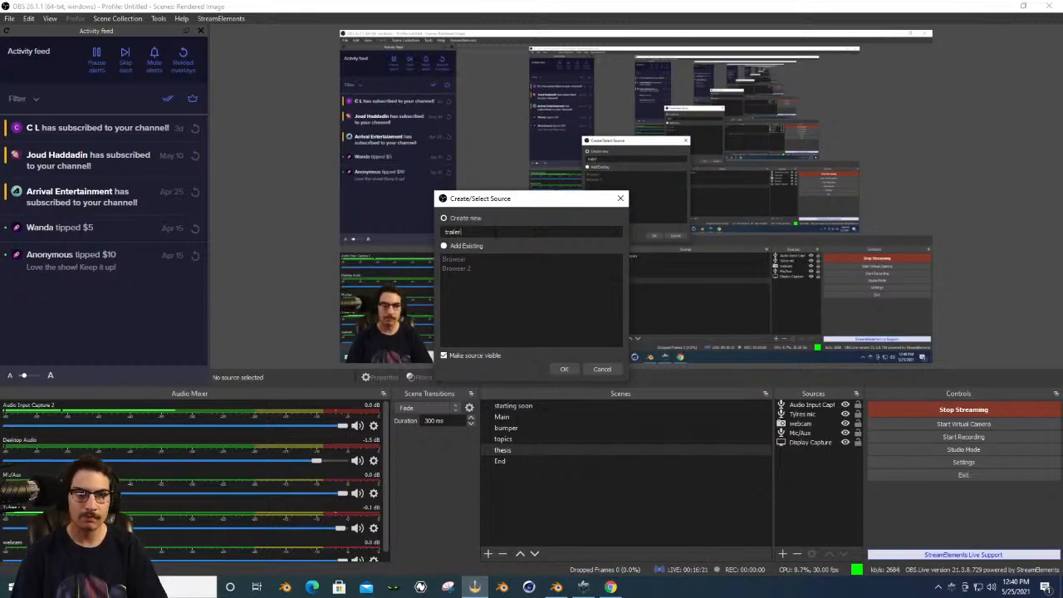
click(564, 369)
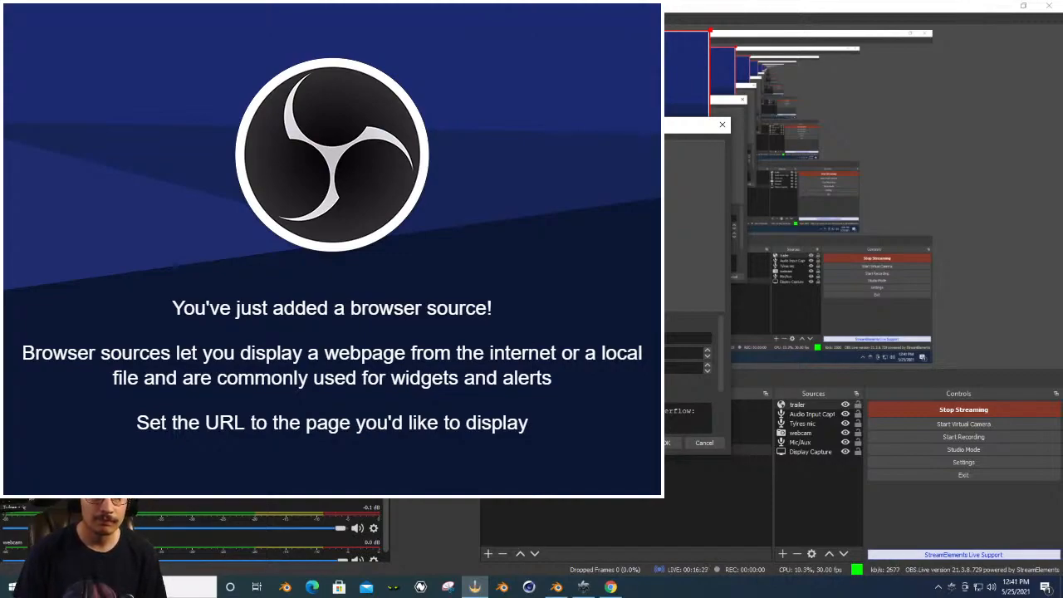
click(671, 443)
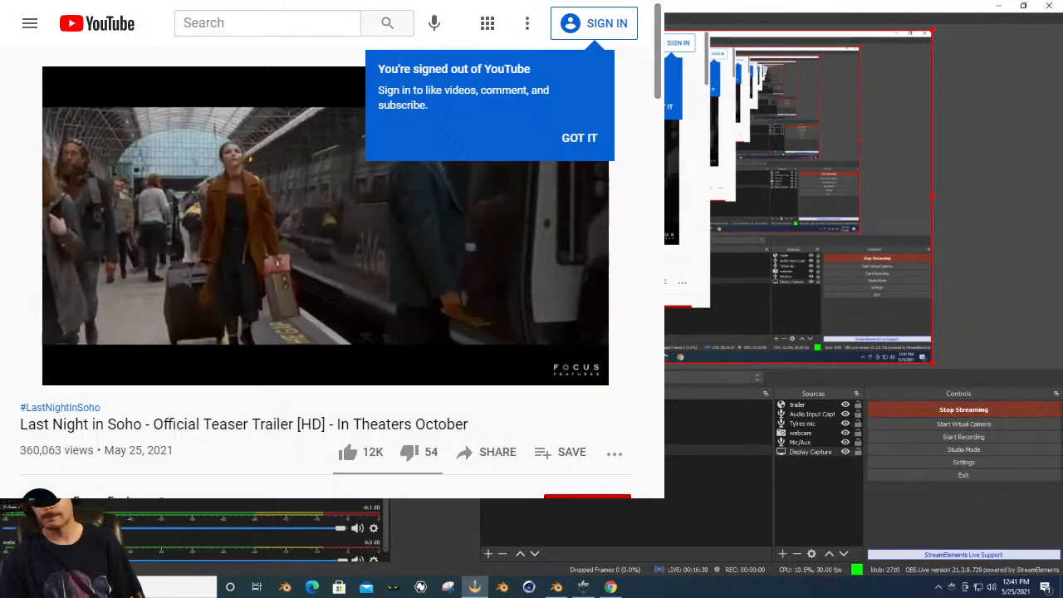
Check the trailer page in Chrome, return to OBS to remove the trailer browser source, and switch to the Main scene.
click(612, 587)
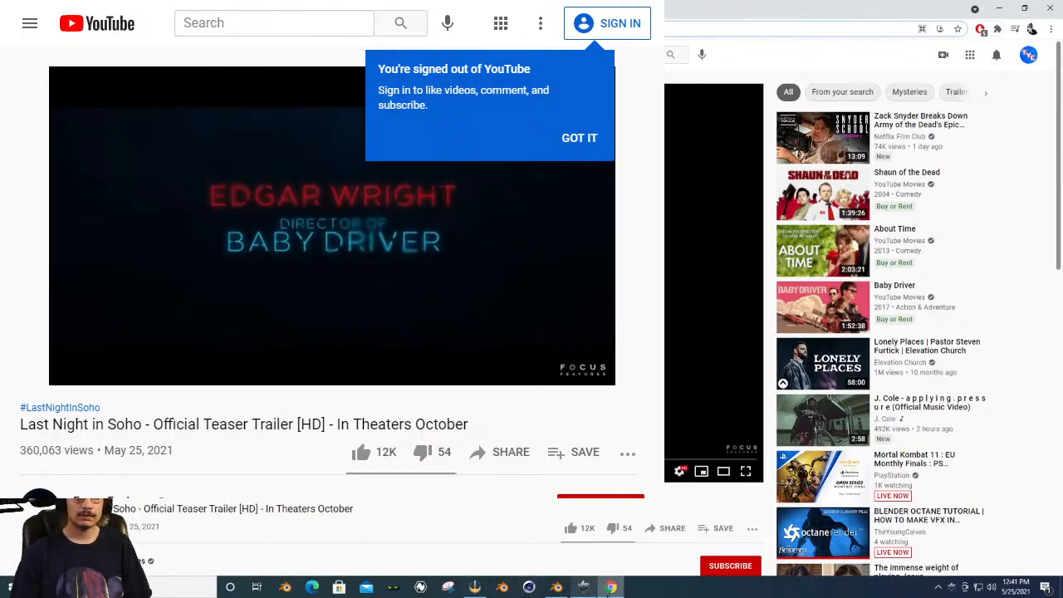
click(480, 590)
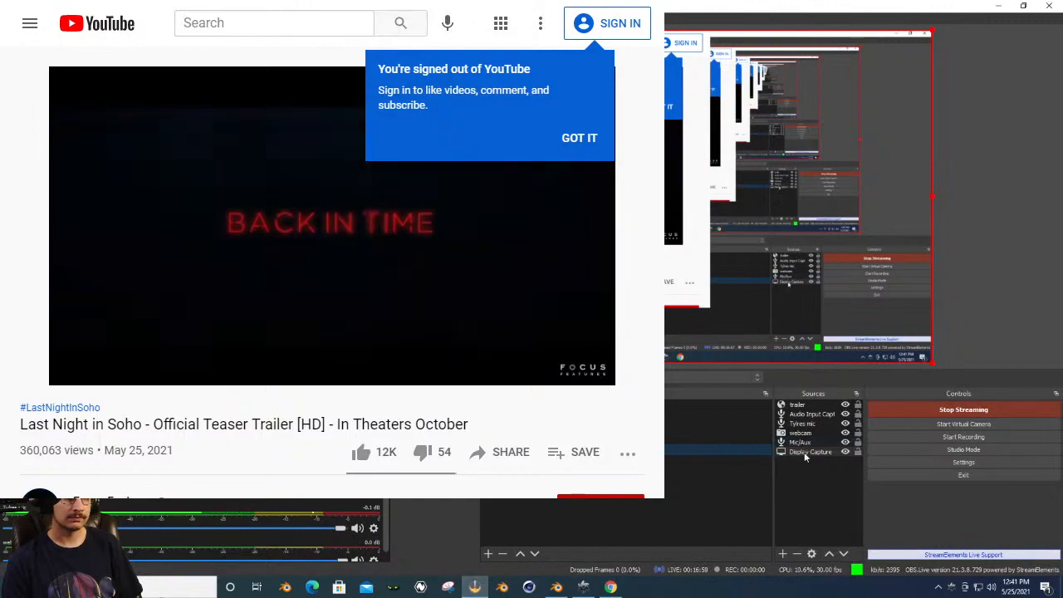
click(815, 406)
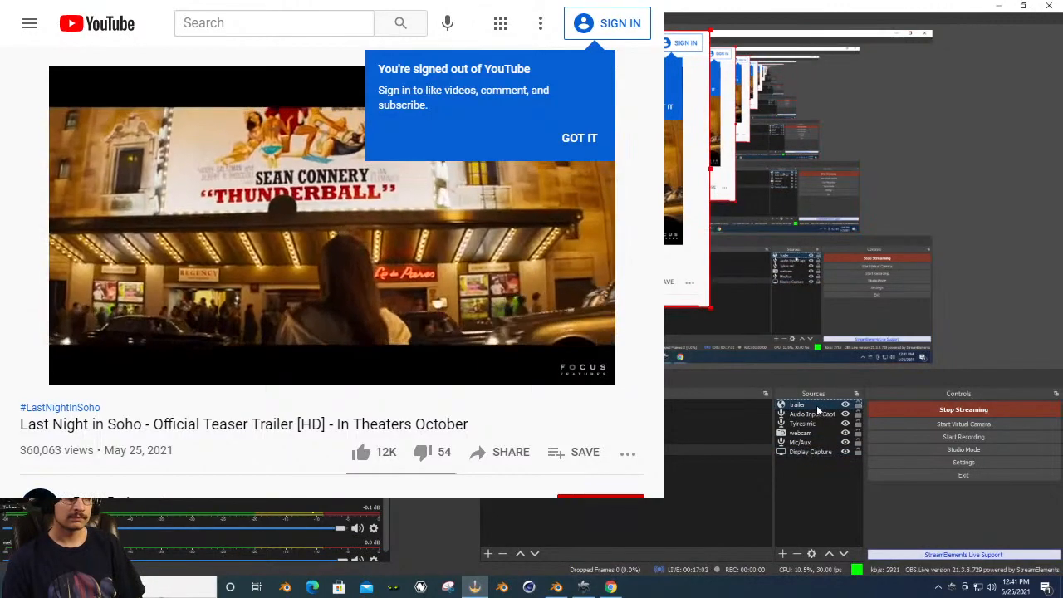
click(560, 306)
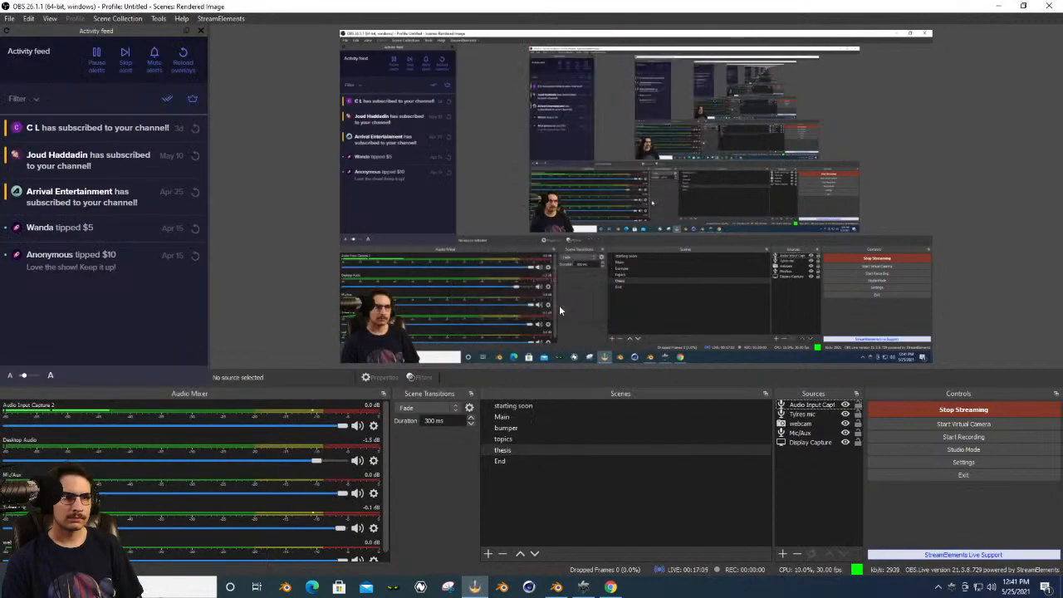
click(520, 417)
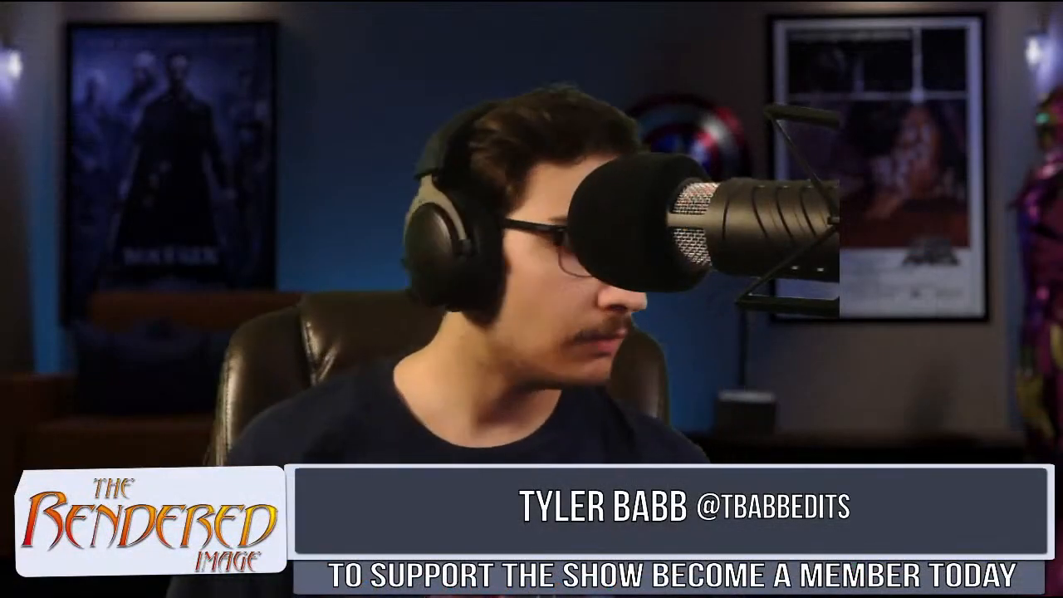